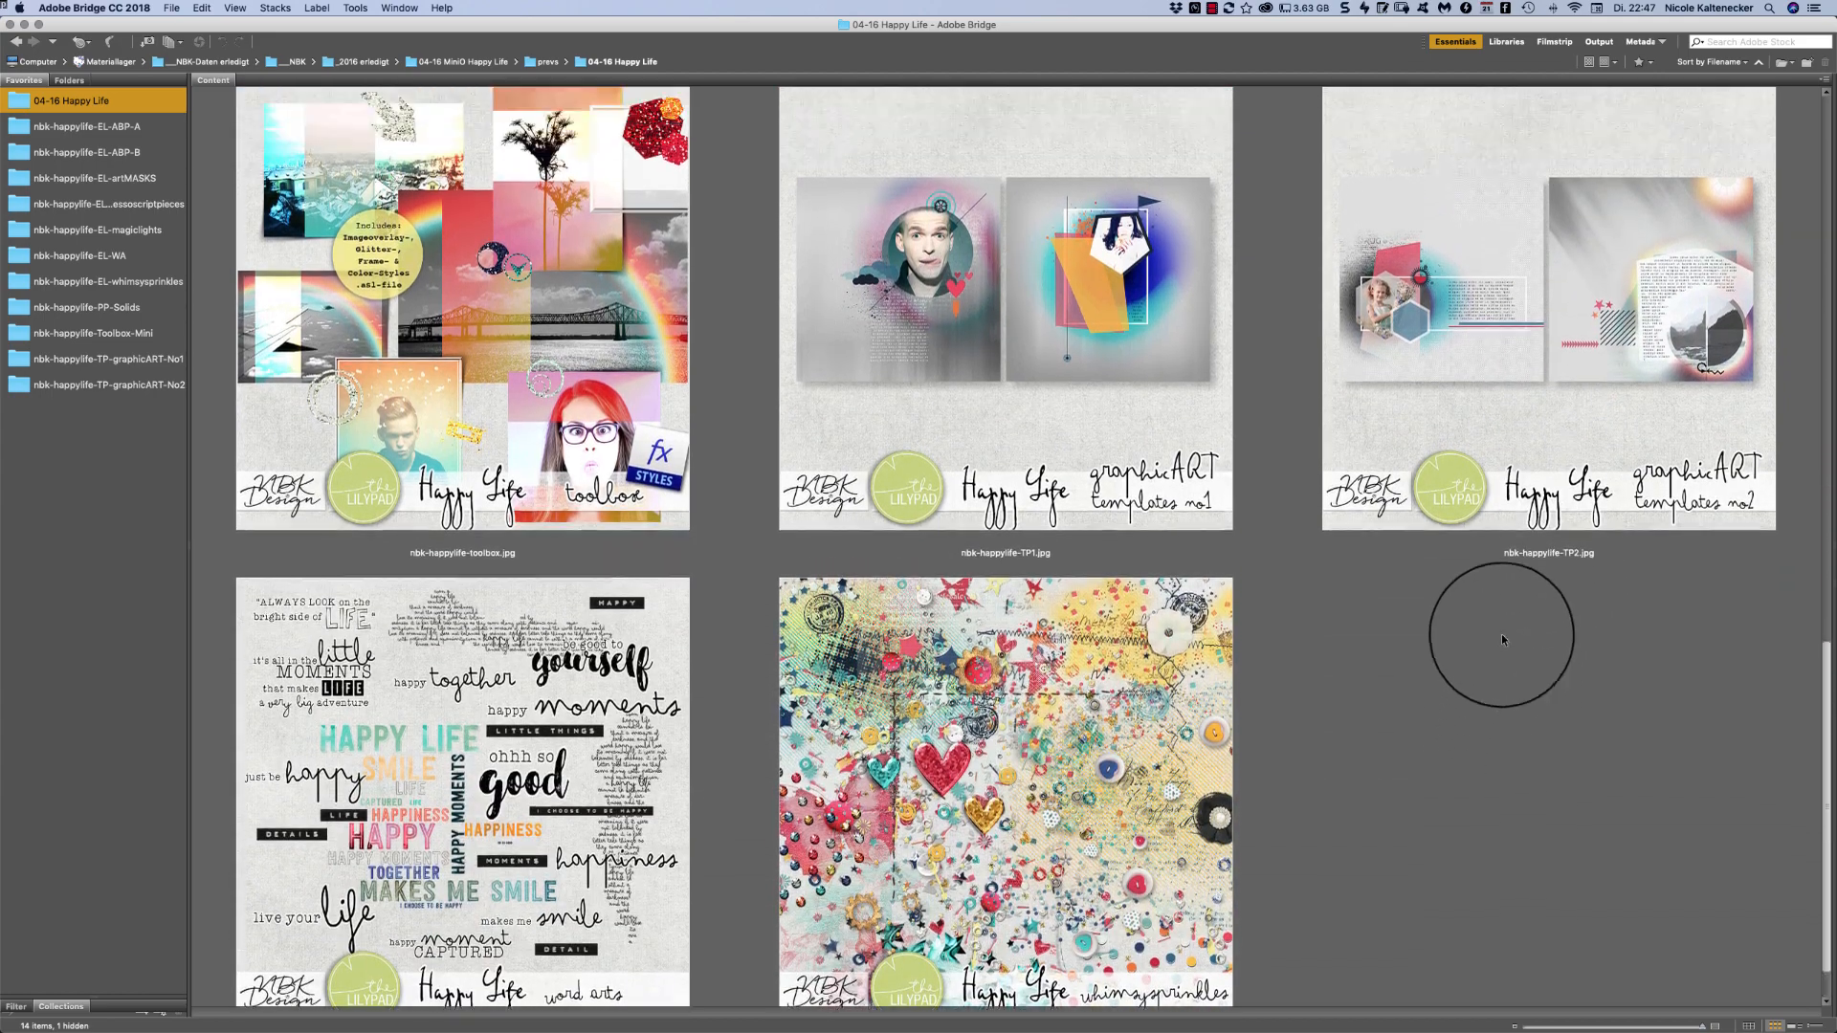
- Look over the Happy Life collection previews and the artwork in the nbk-happylife-EL-ABP-A folder
scroll(1500, 644, "up", 10)
scroll(1448, 332, "up", 6)
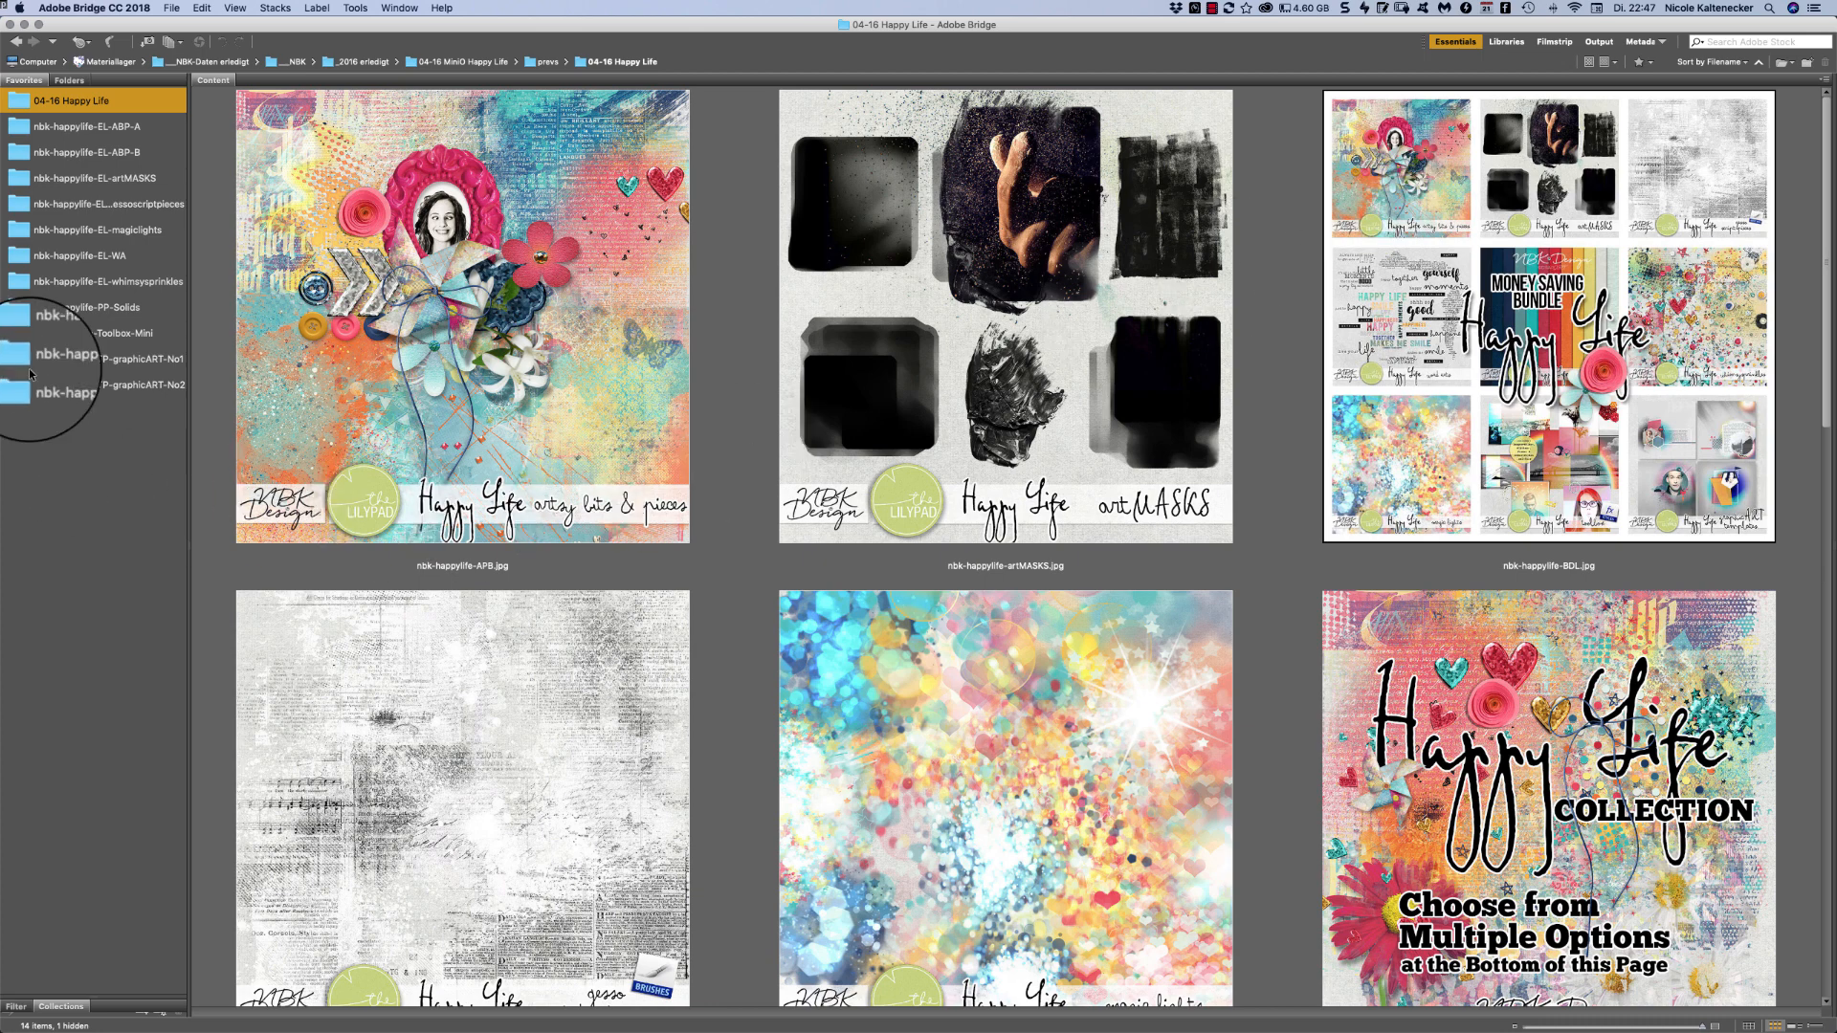
left_click(138, 131)
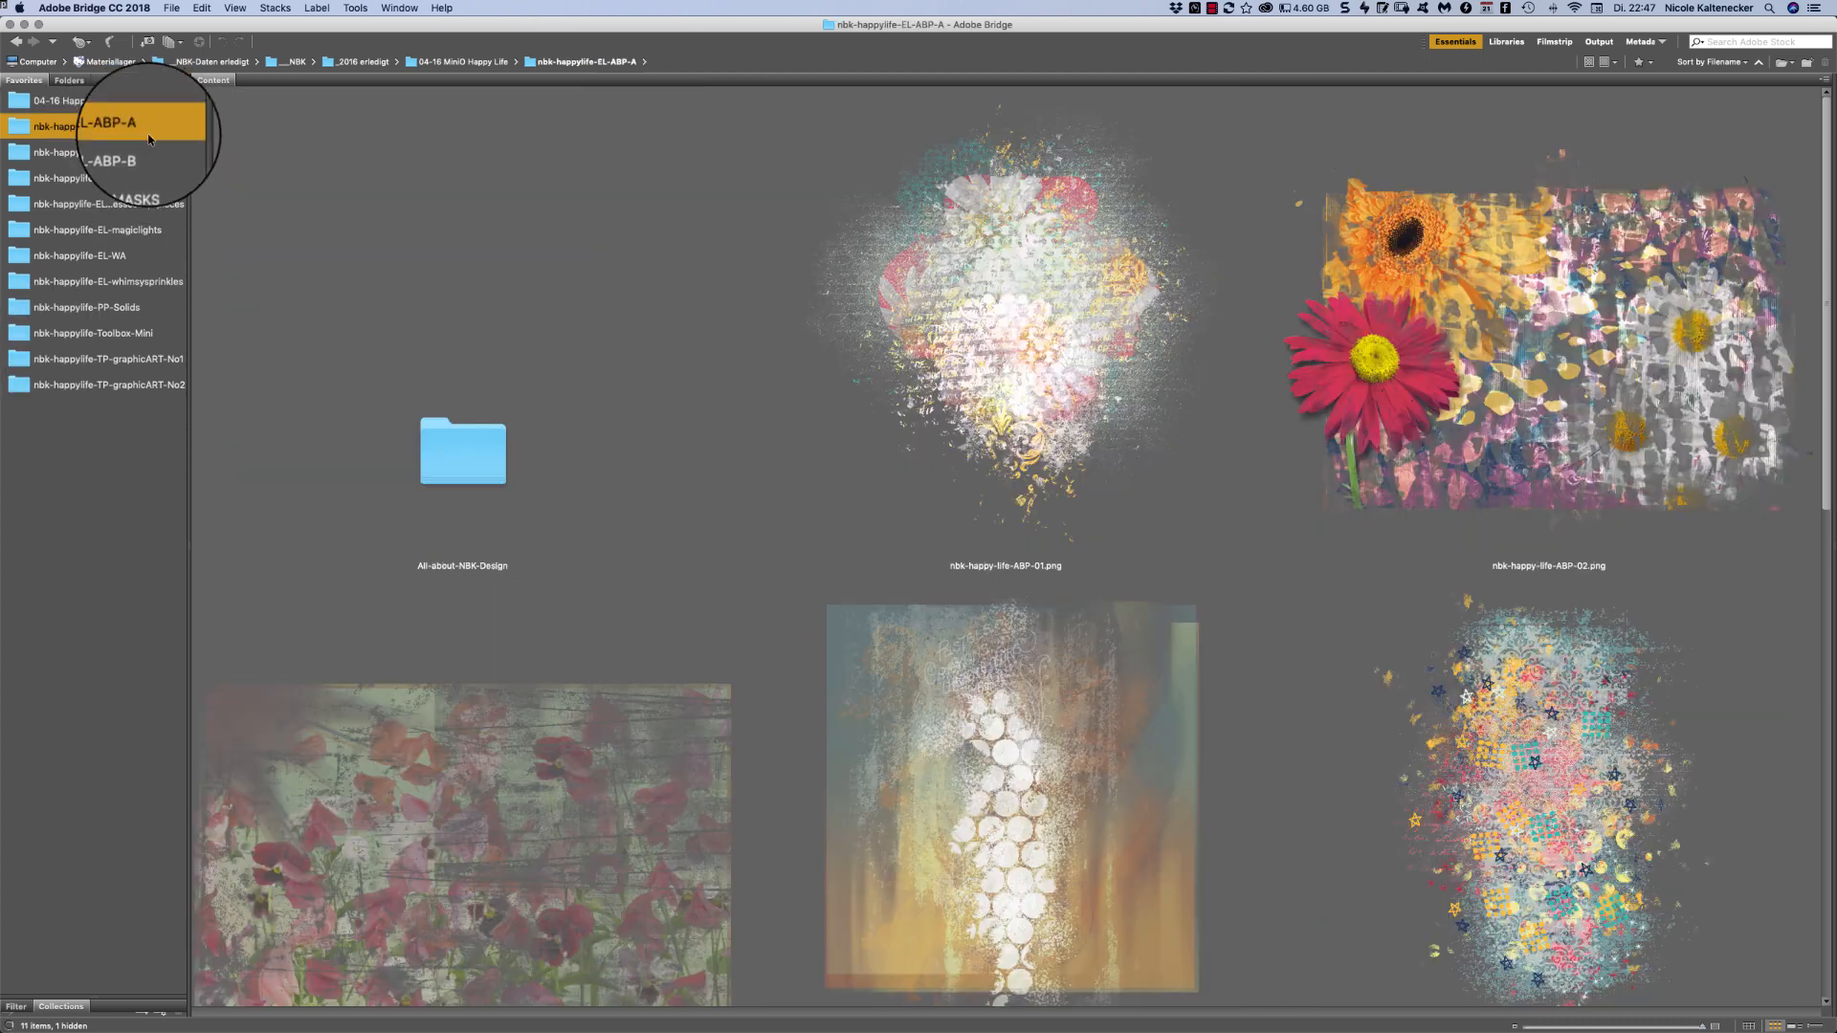
left_click(1692, 174)
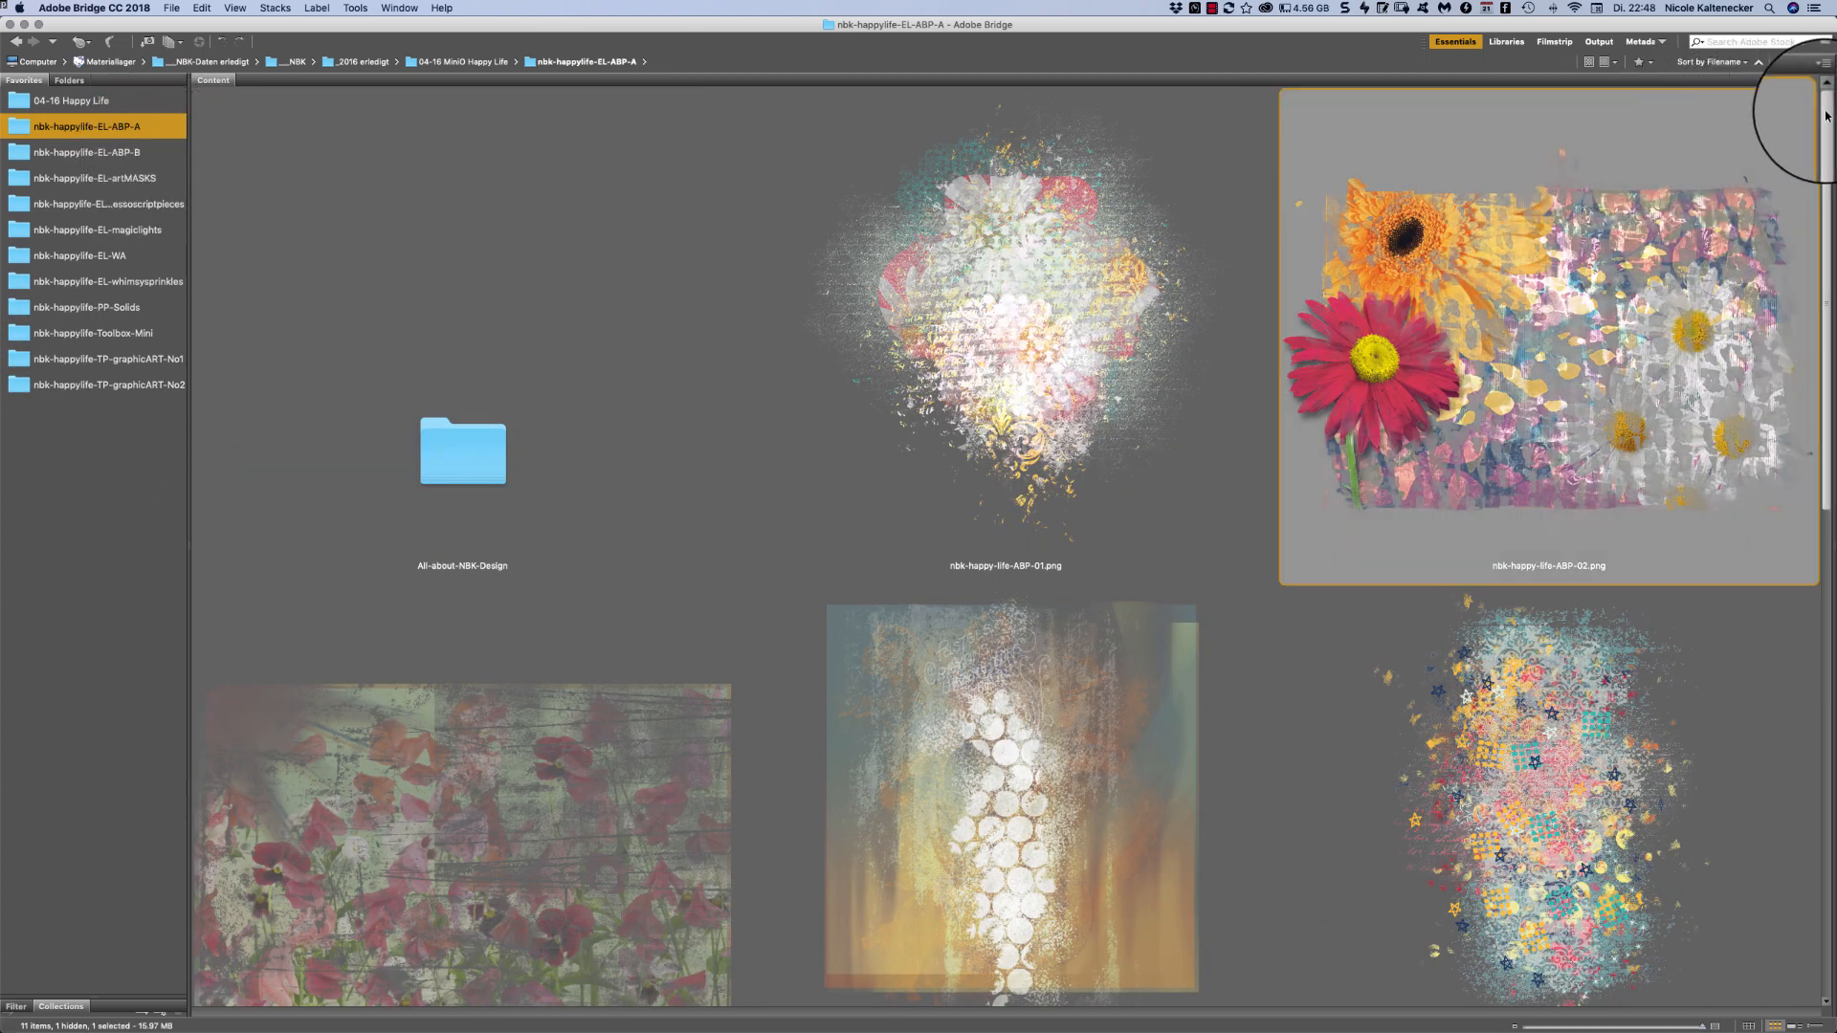
left_click_drag(1828, 120, 1776, 178)
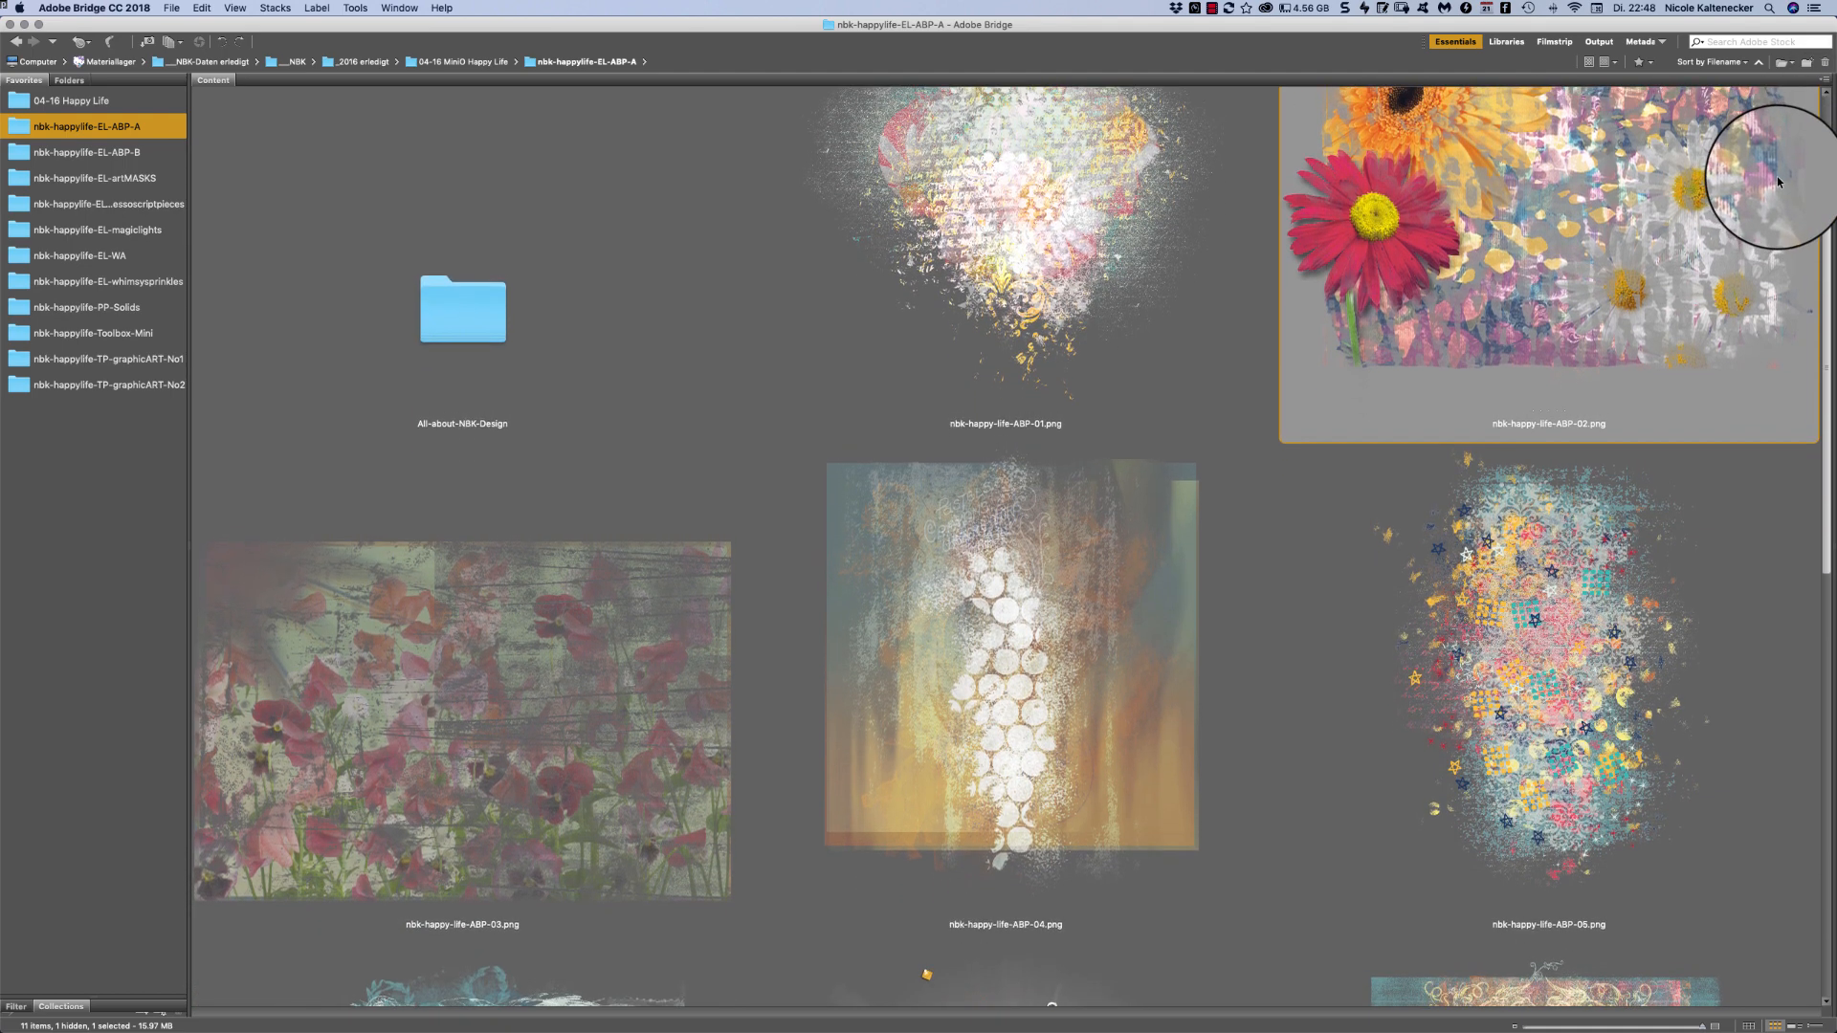
scroll(1777, 176, "down", 1)
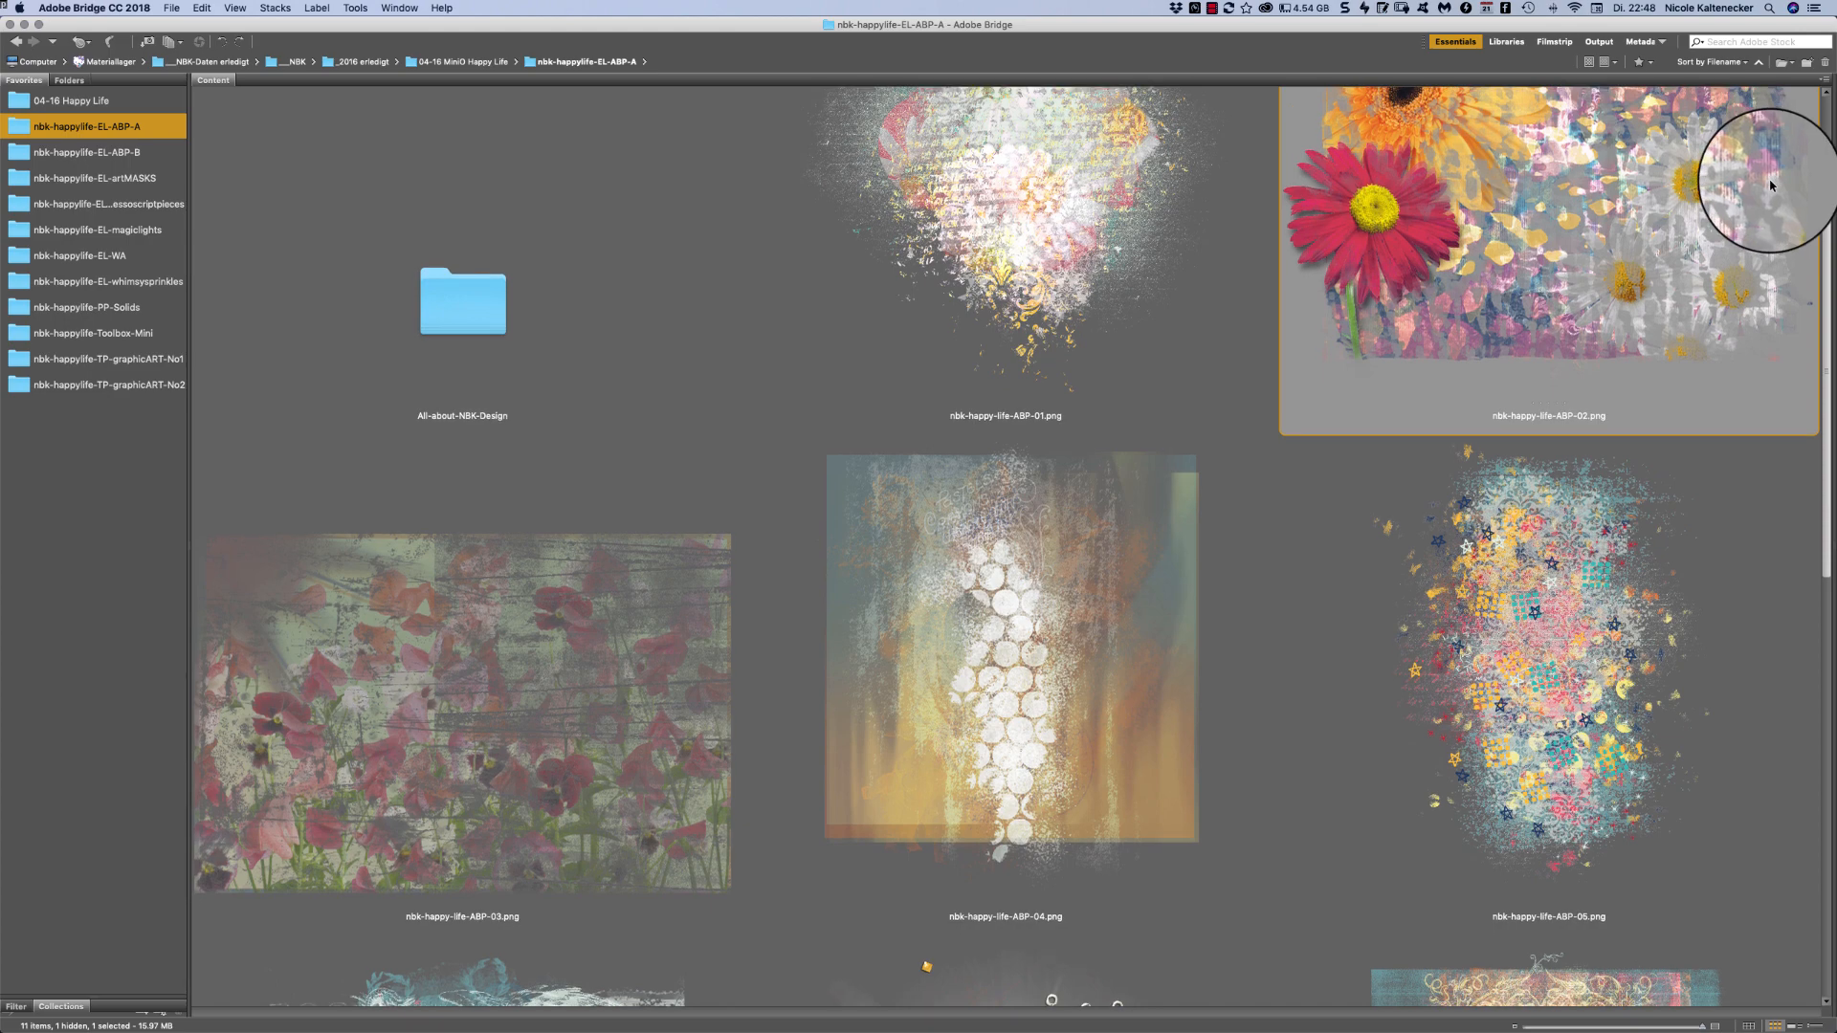
scroll(1763, 172, "down", 5)
scroll(1710, 284, "down", 10)
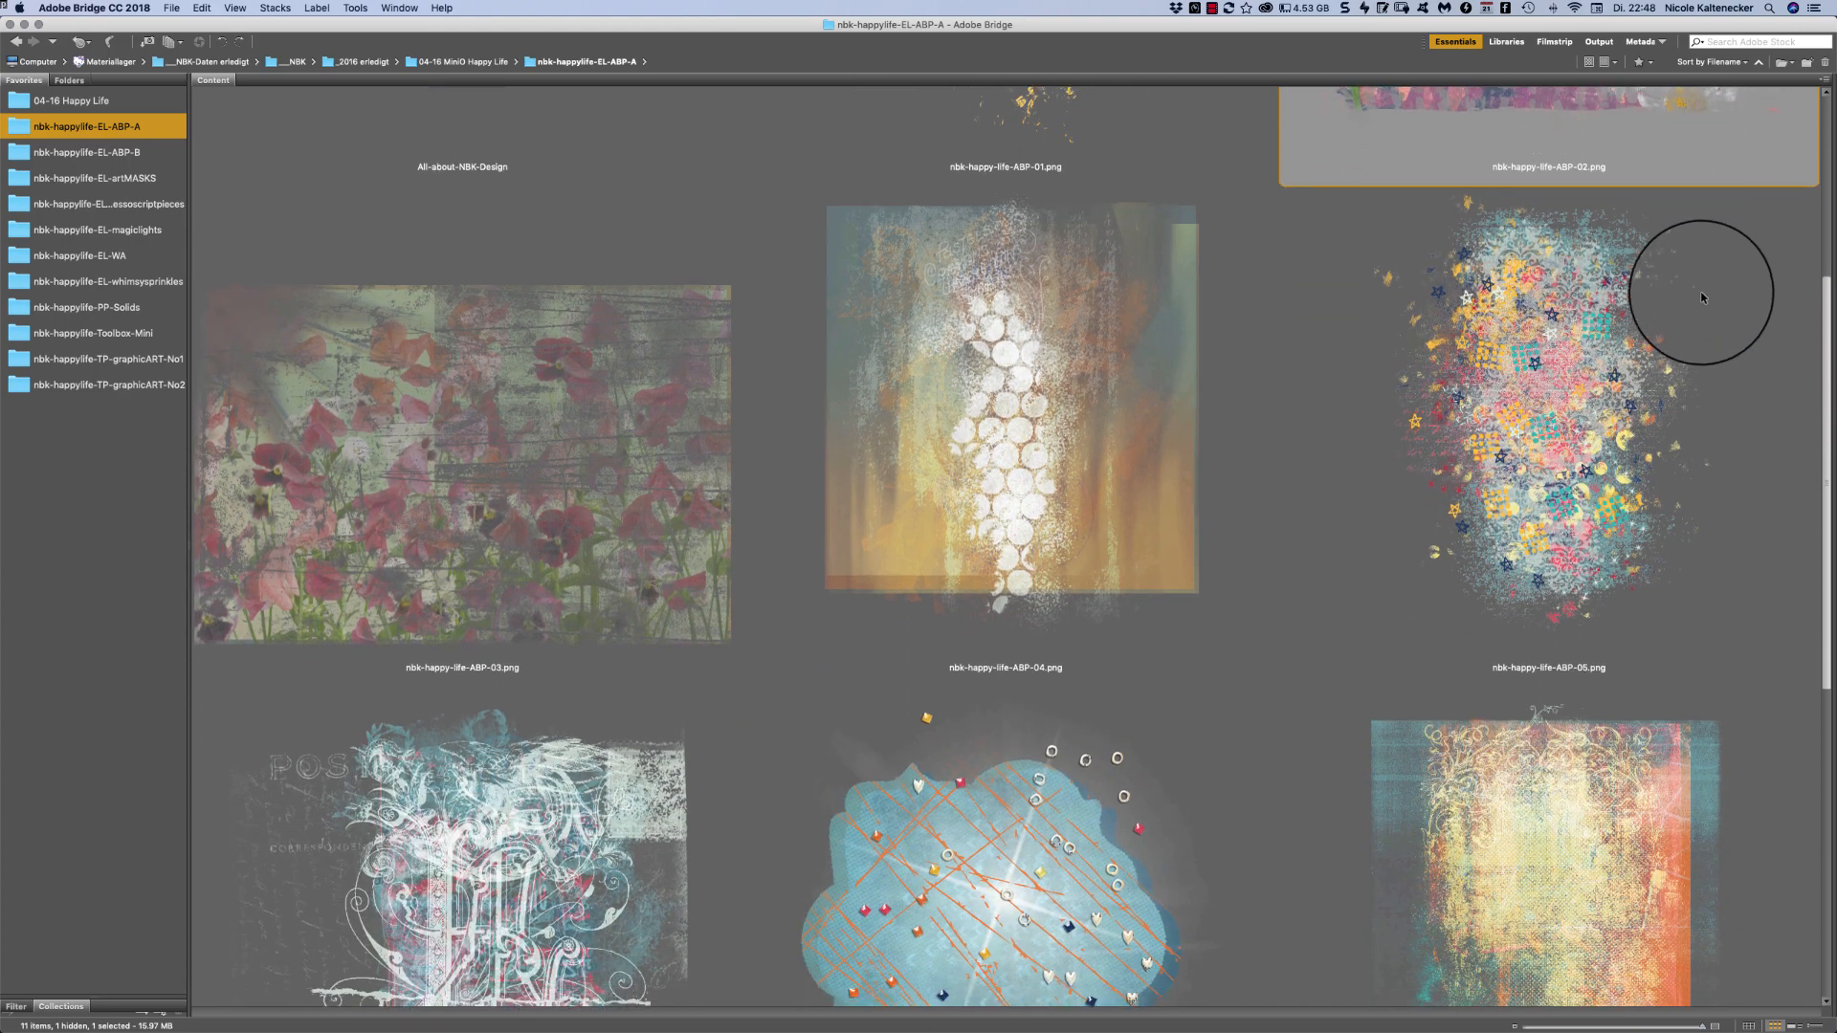
scroll(1606, 498, "down", 5)
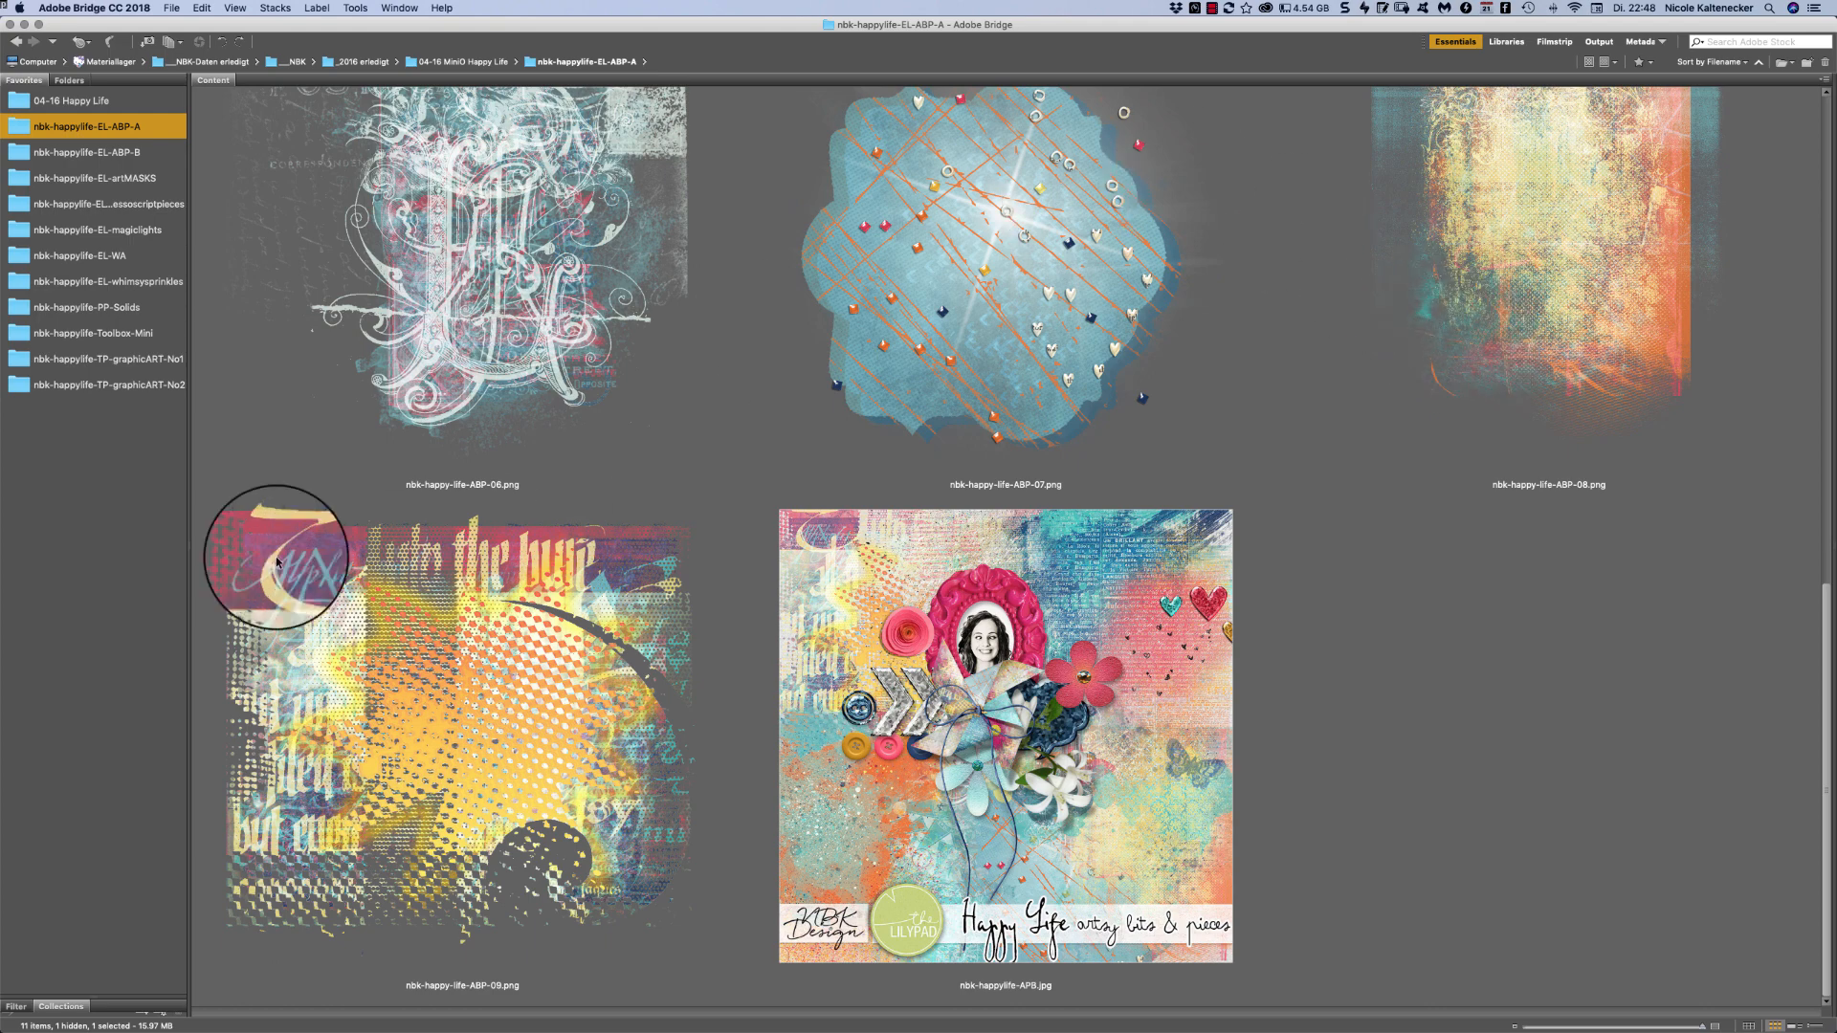
- Browse the nbk-happylife-EL-ABP-B folder and examine its paint blends and its embellishments, such as bows, buttons, flowers and frame
left_click(152, 148)
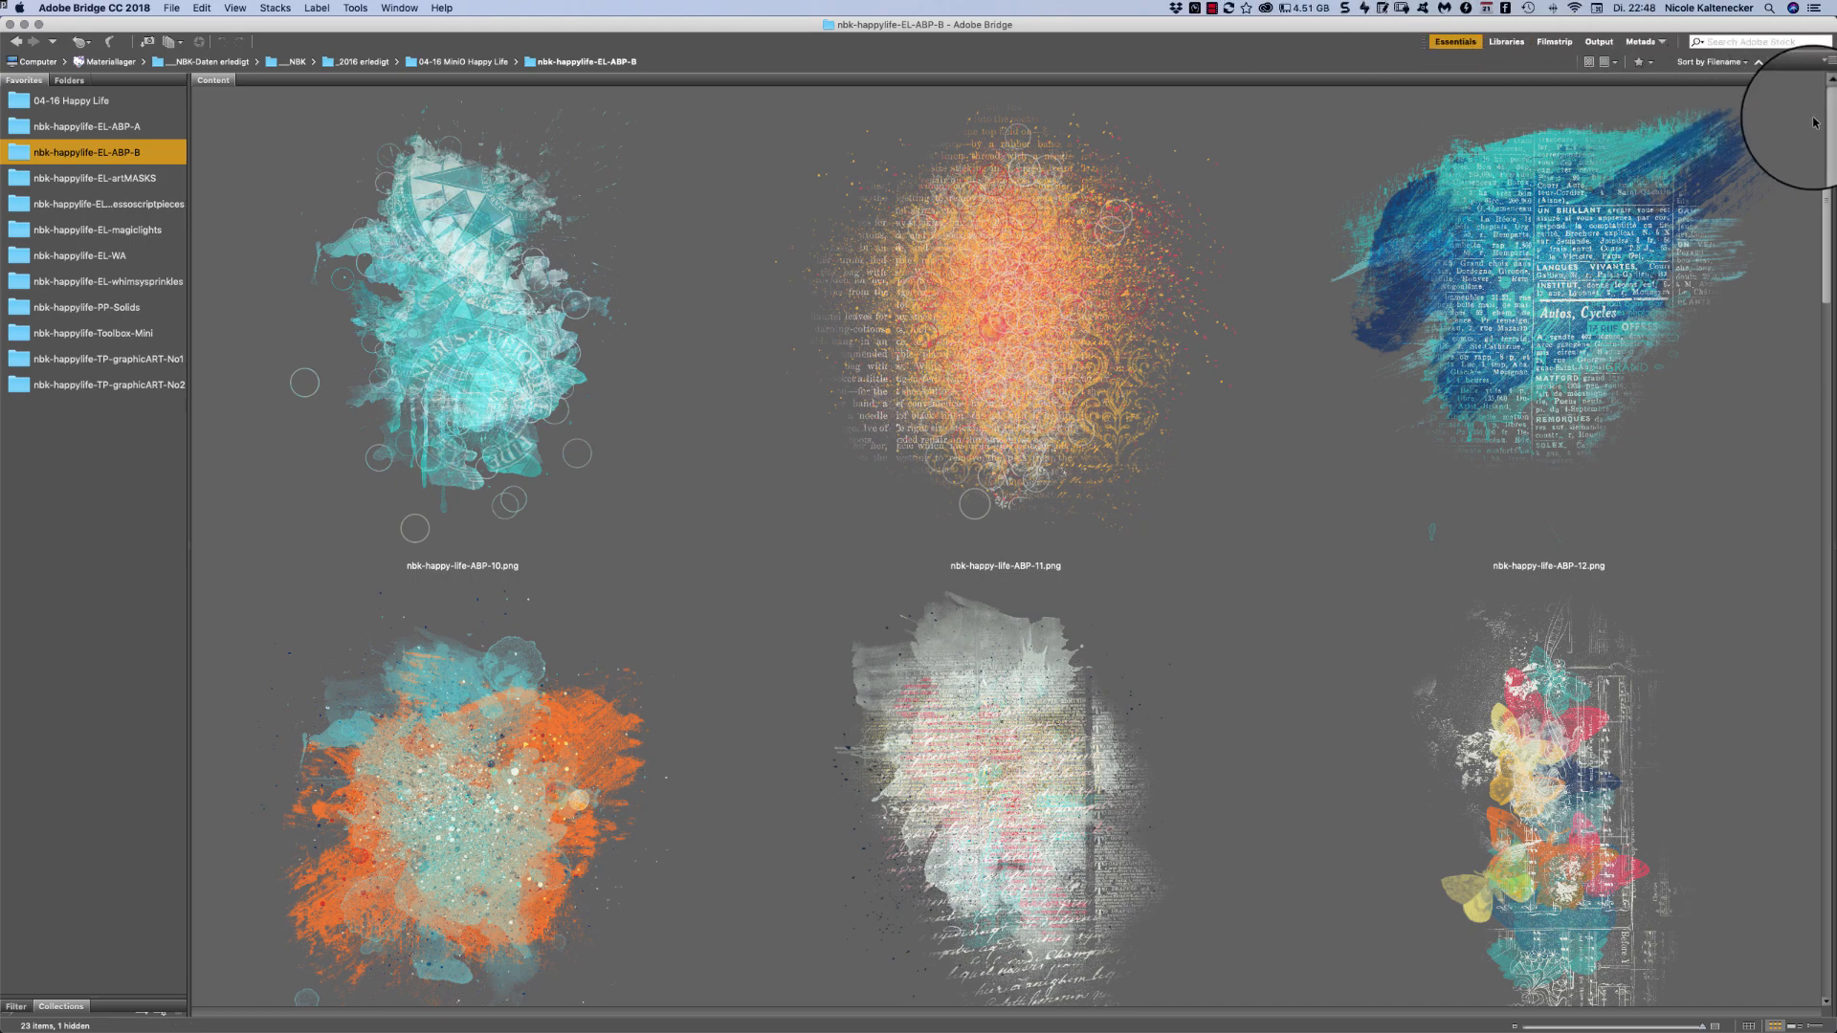
scroll(1789, 143, "down", 7)
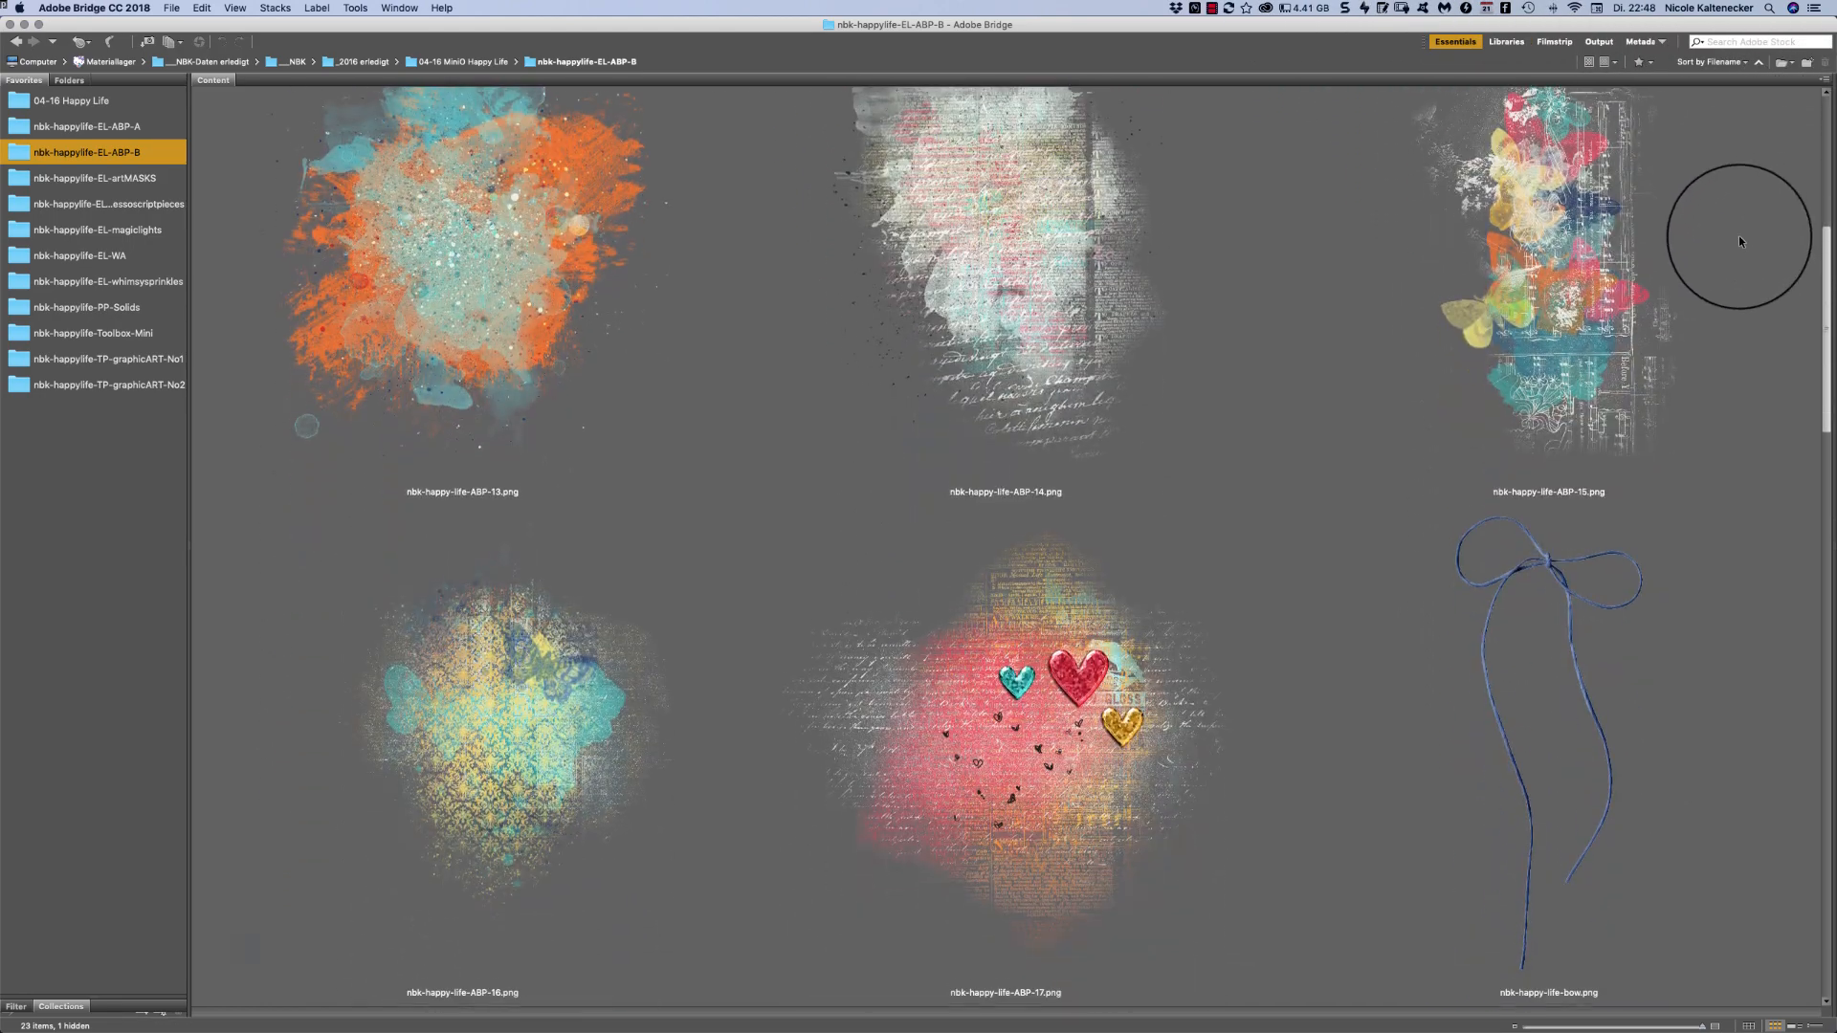
scroll(1730, 249, "down", 5)
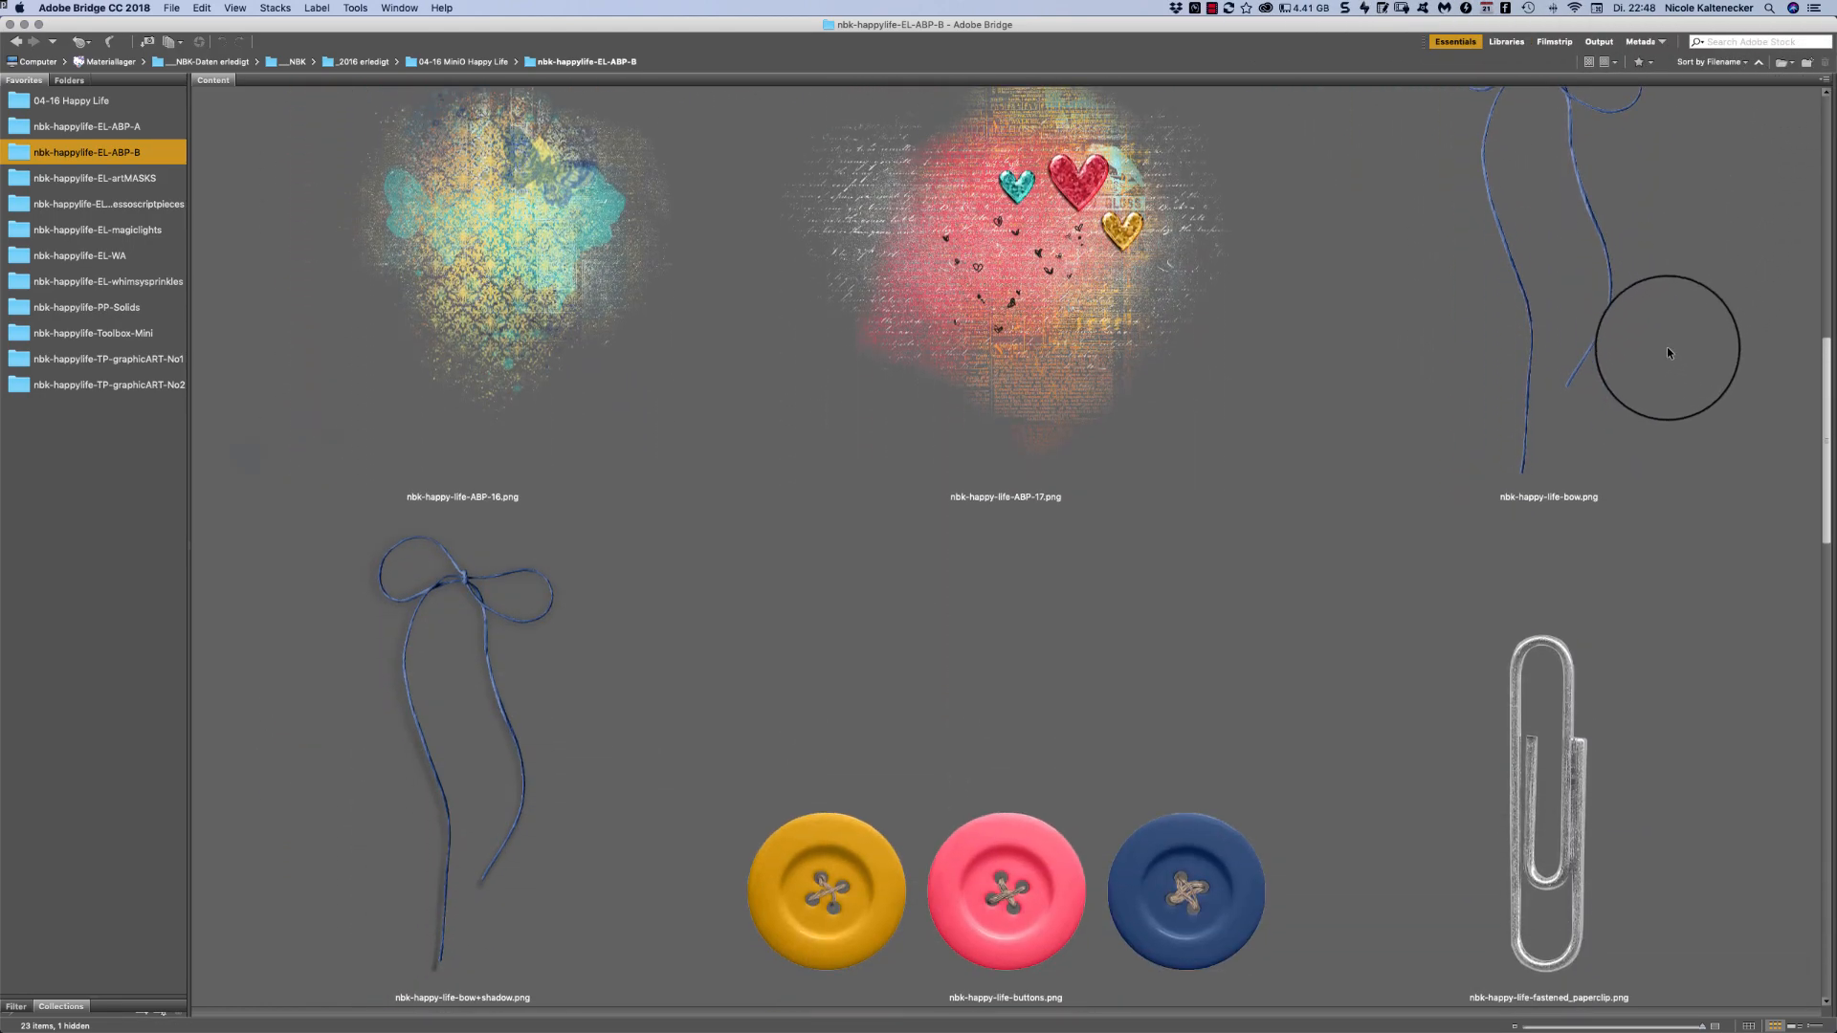
scroll(1667, 350, "down", 5)
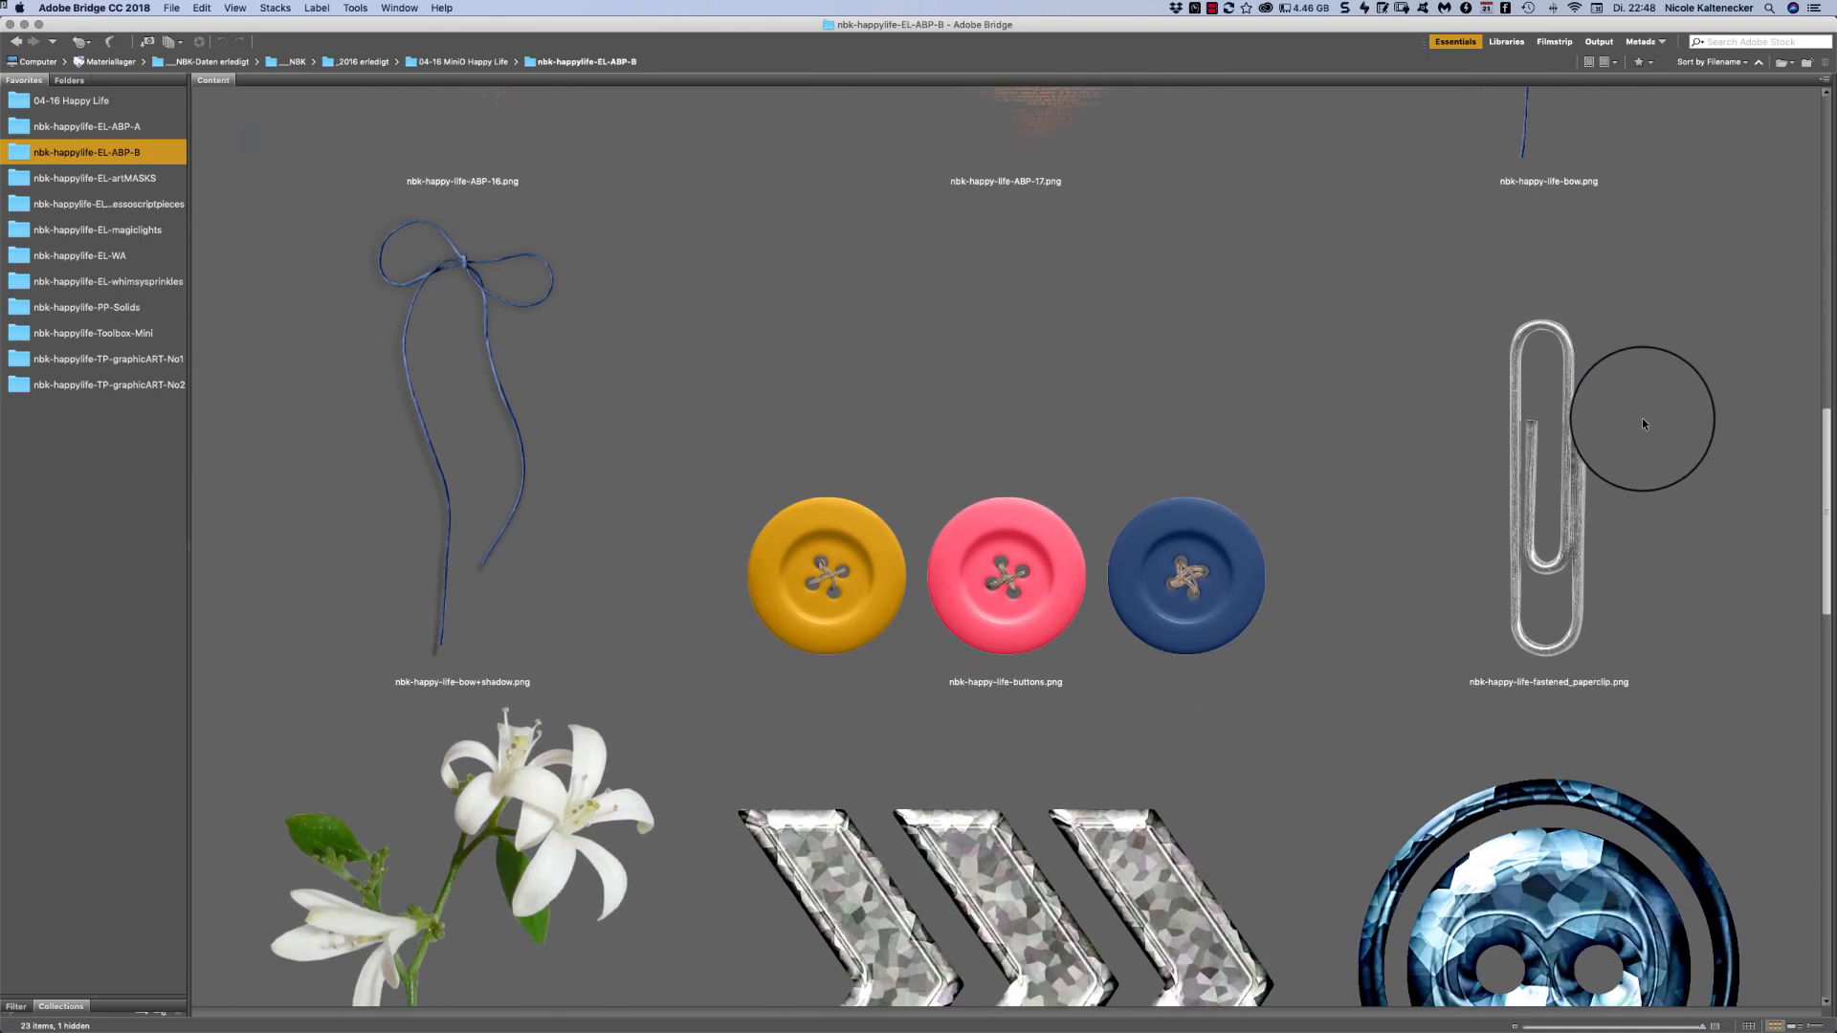
scroll(1642, 423, "down", 5)
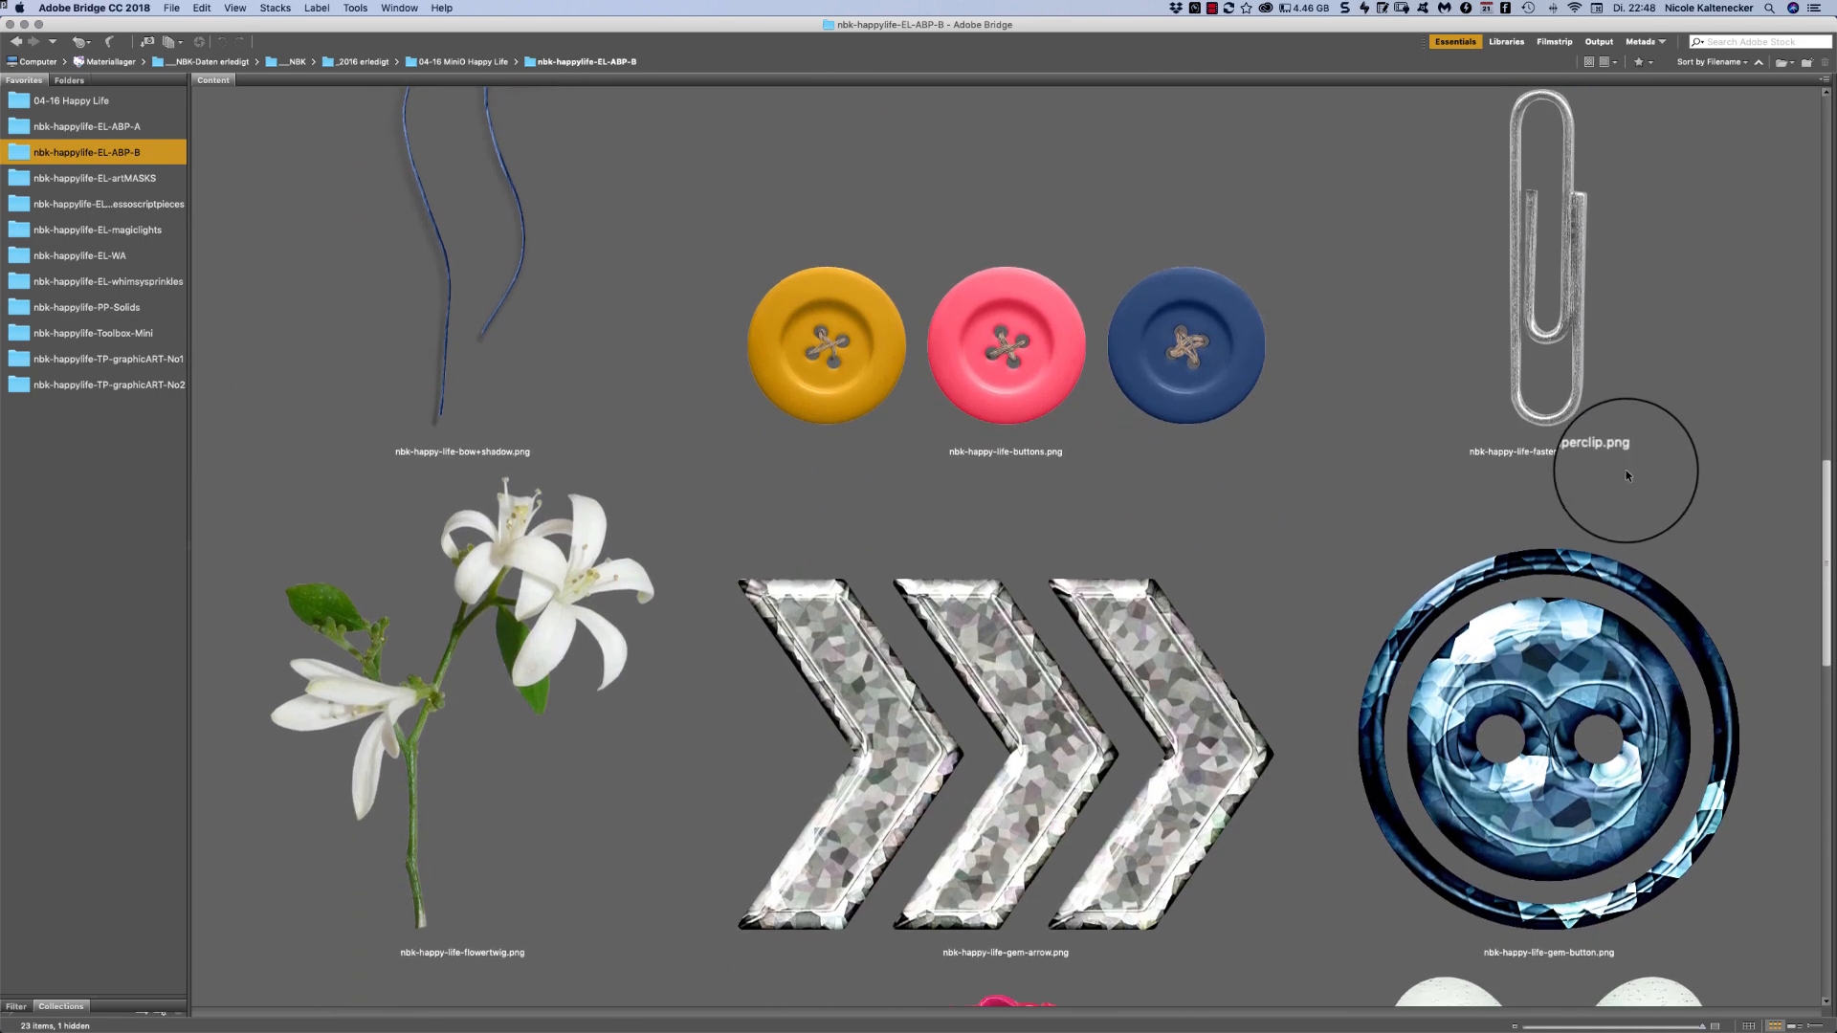
scroll(1627, 475, "down", 3)
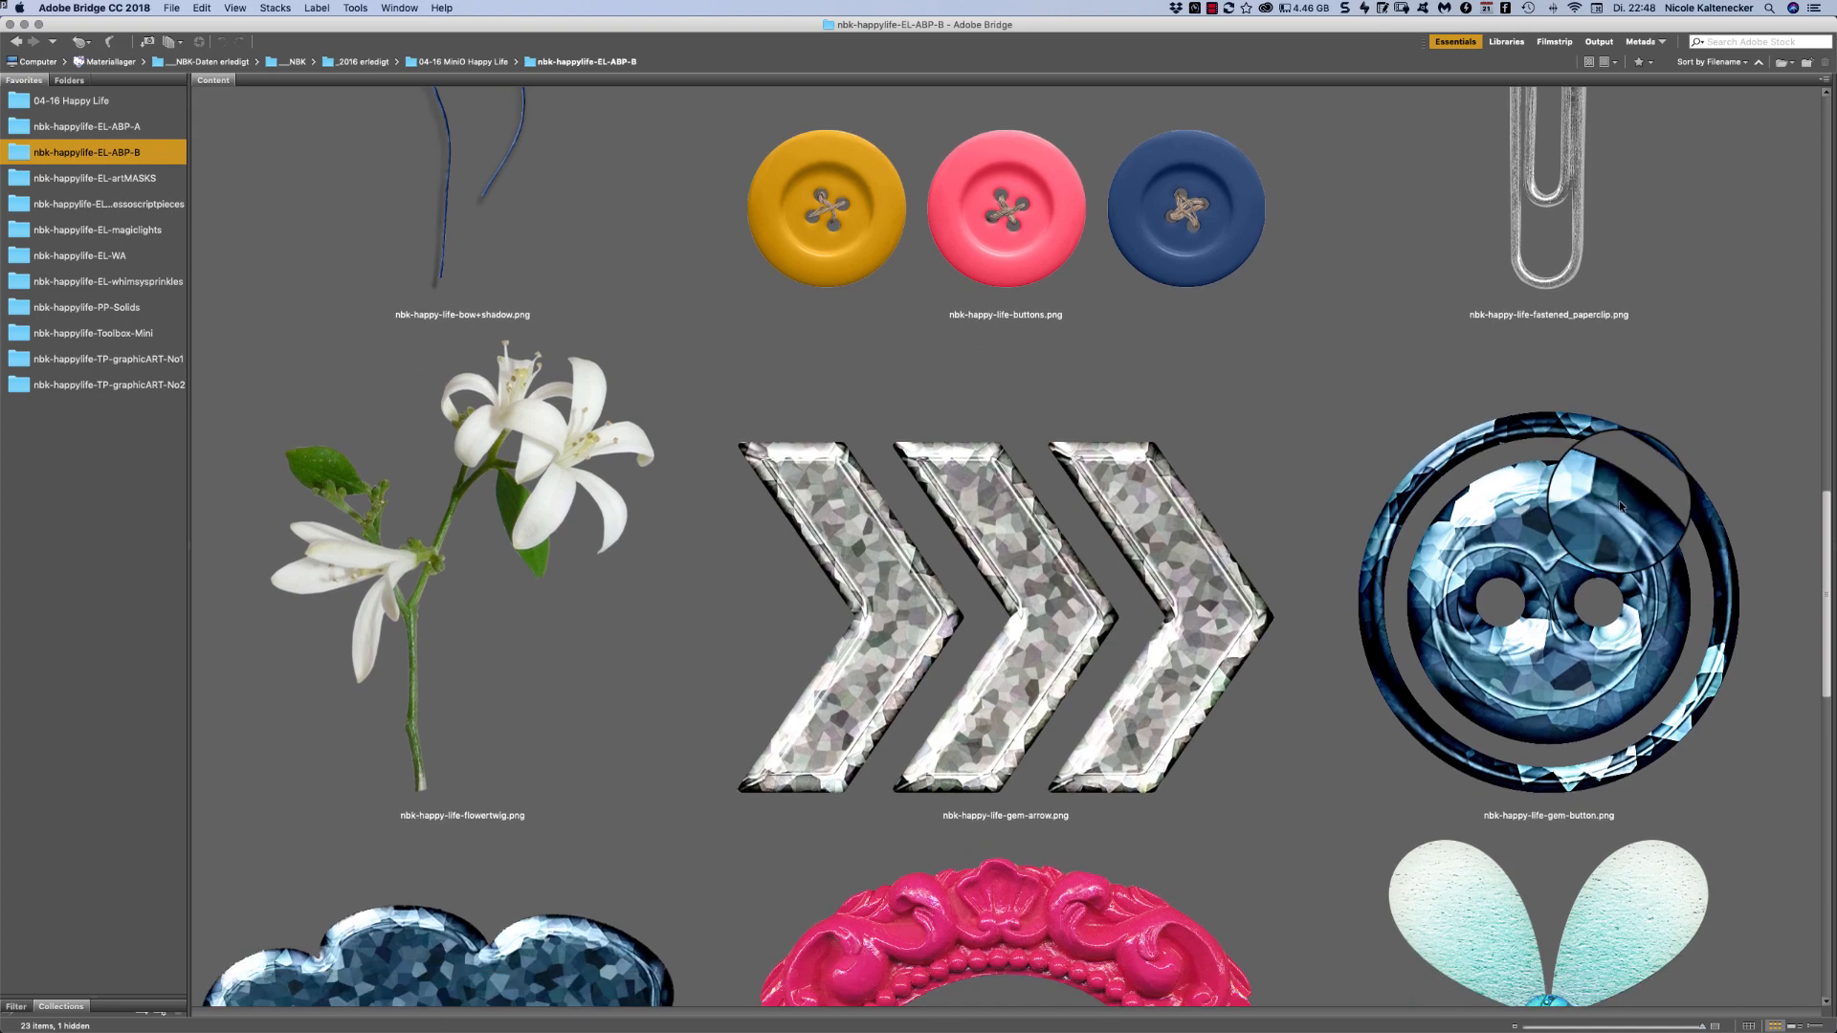
scroll(1620, 505, "down", 8)
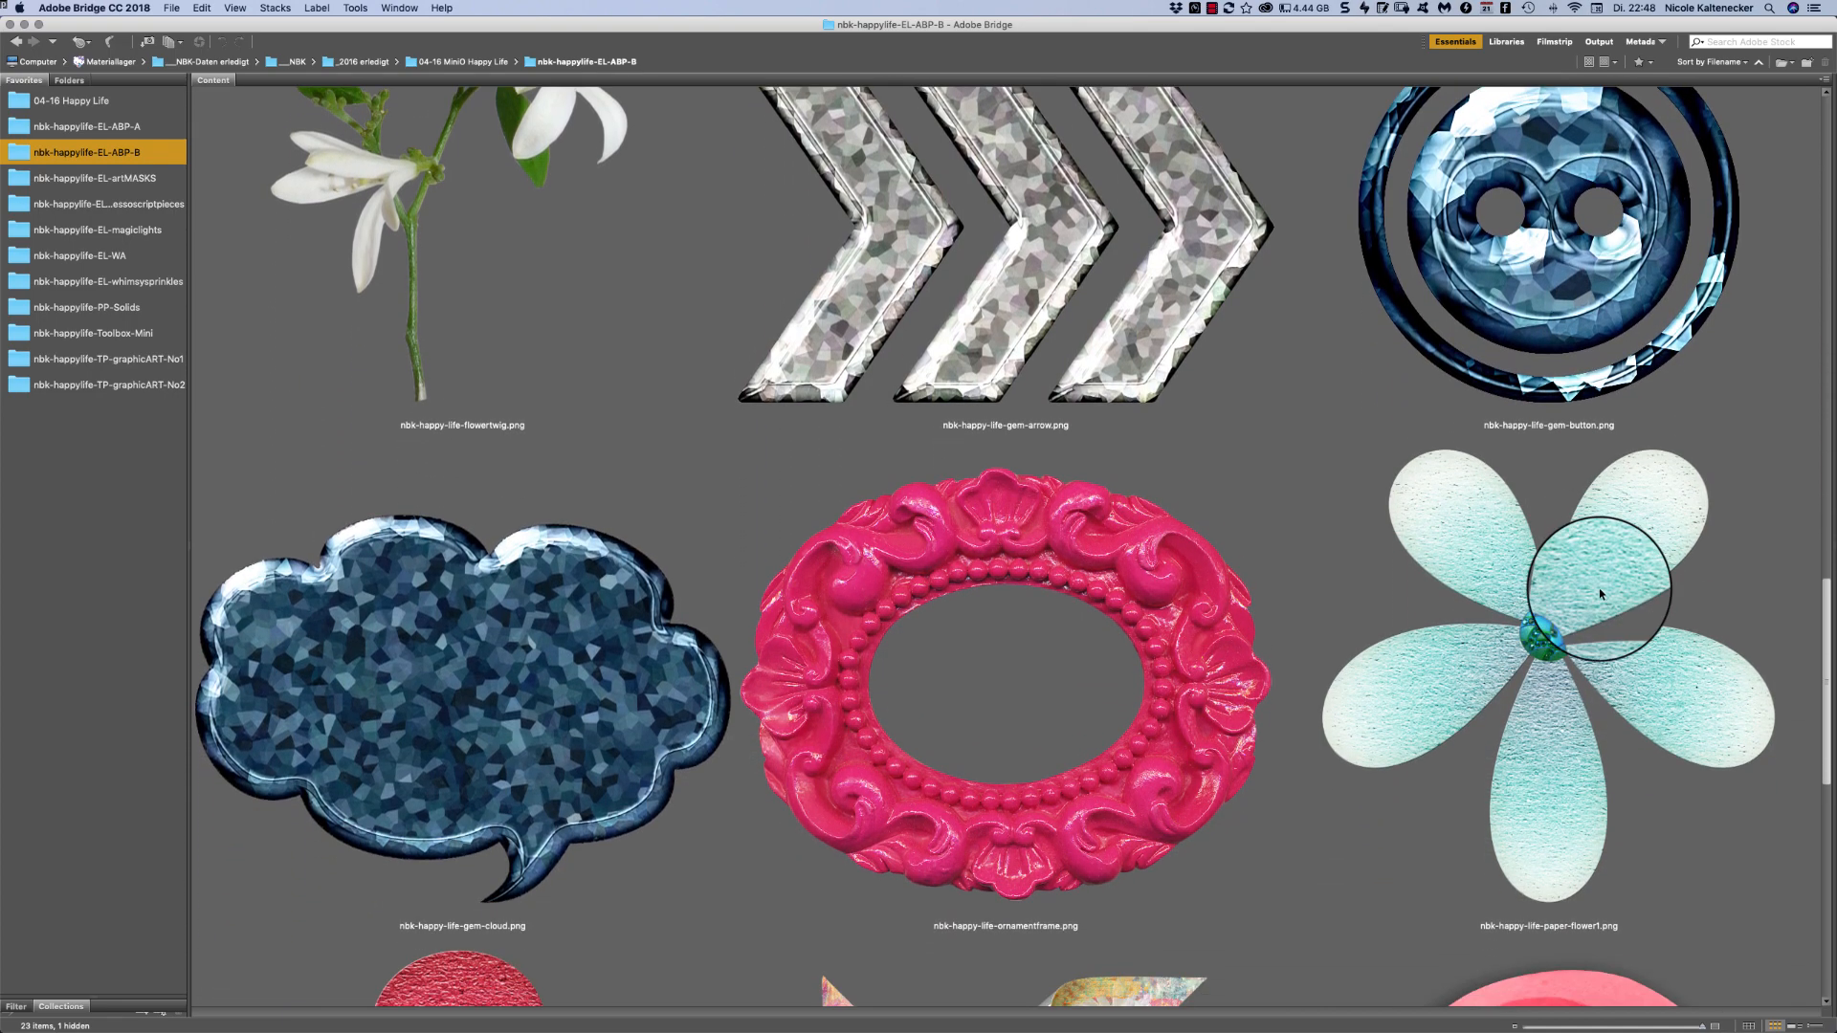
scroll(1599, 589, "down", 7)
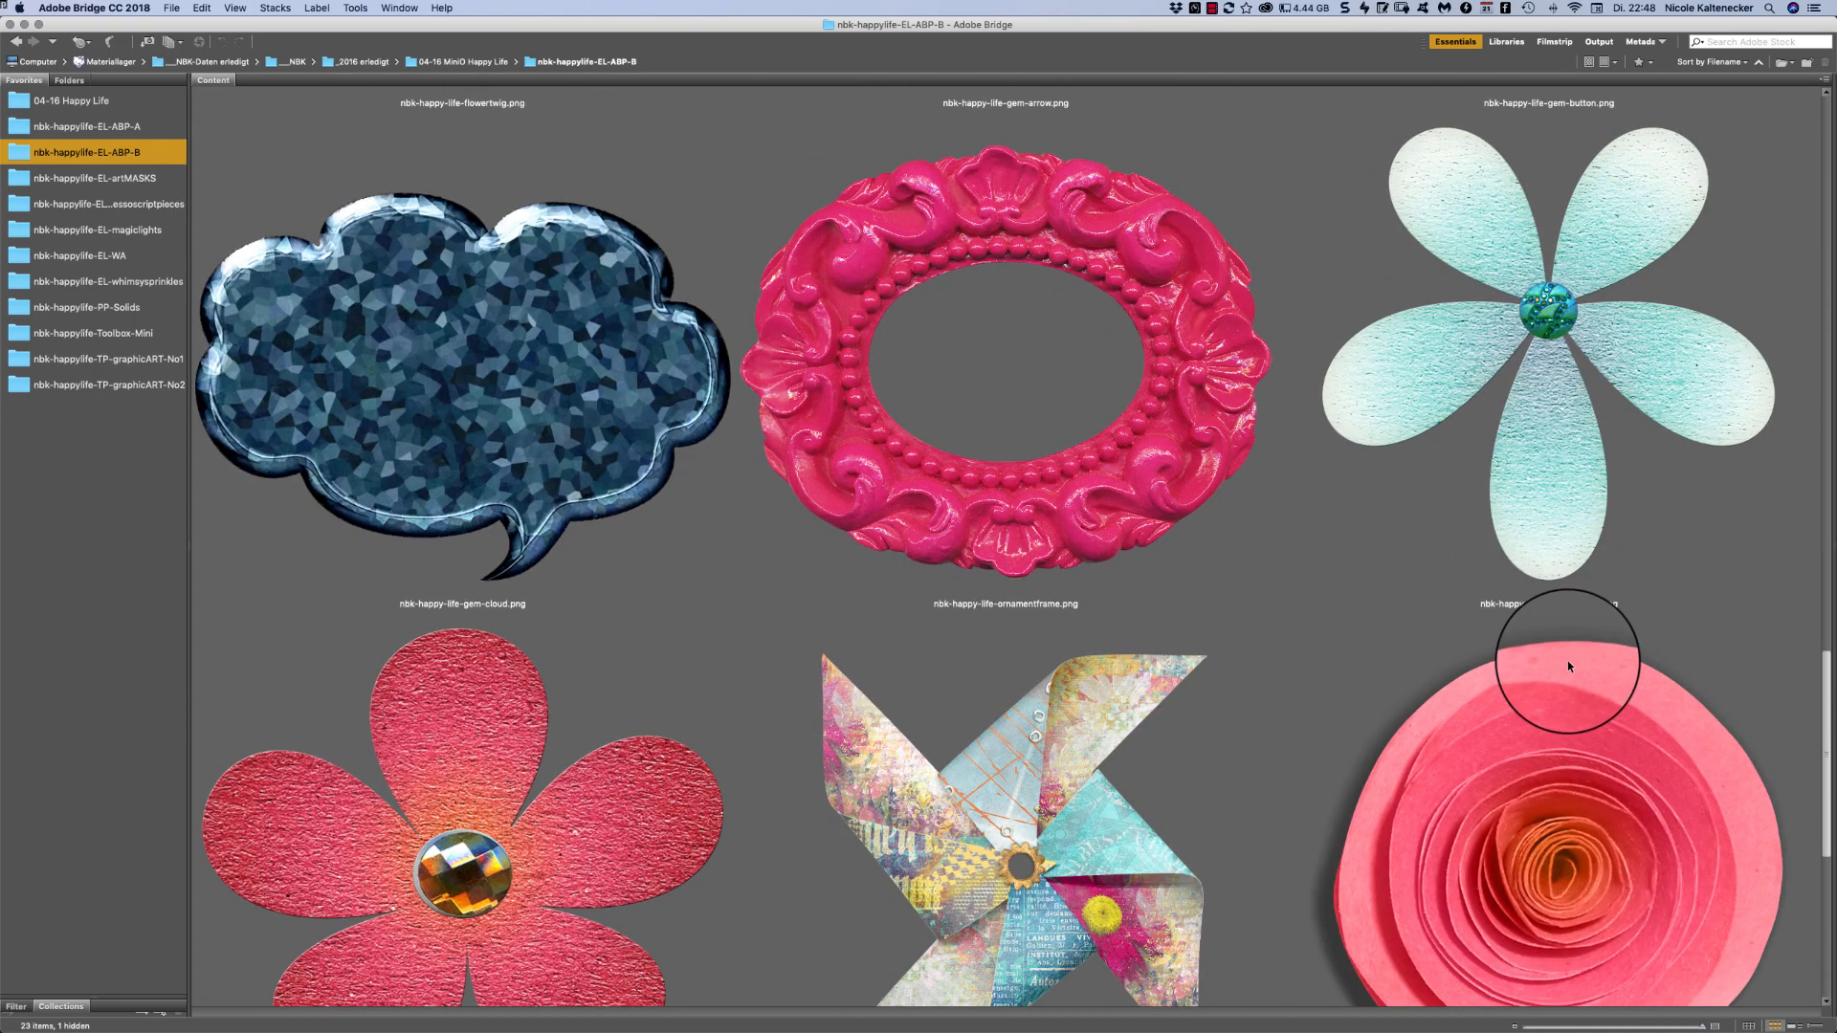
scroll(1567, 665, "down", 3)
scroll(1564, 738, "down", 5)
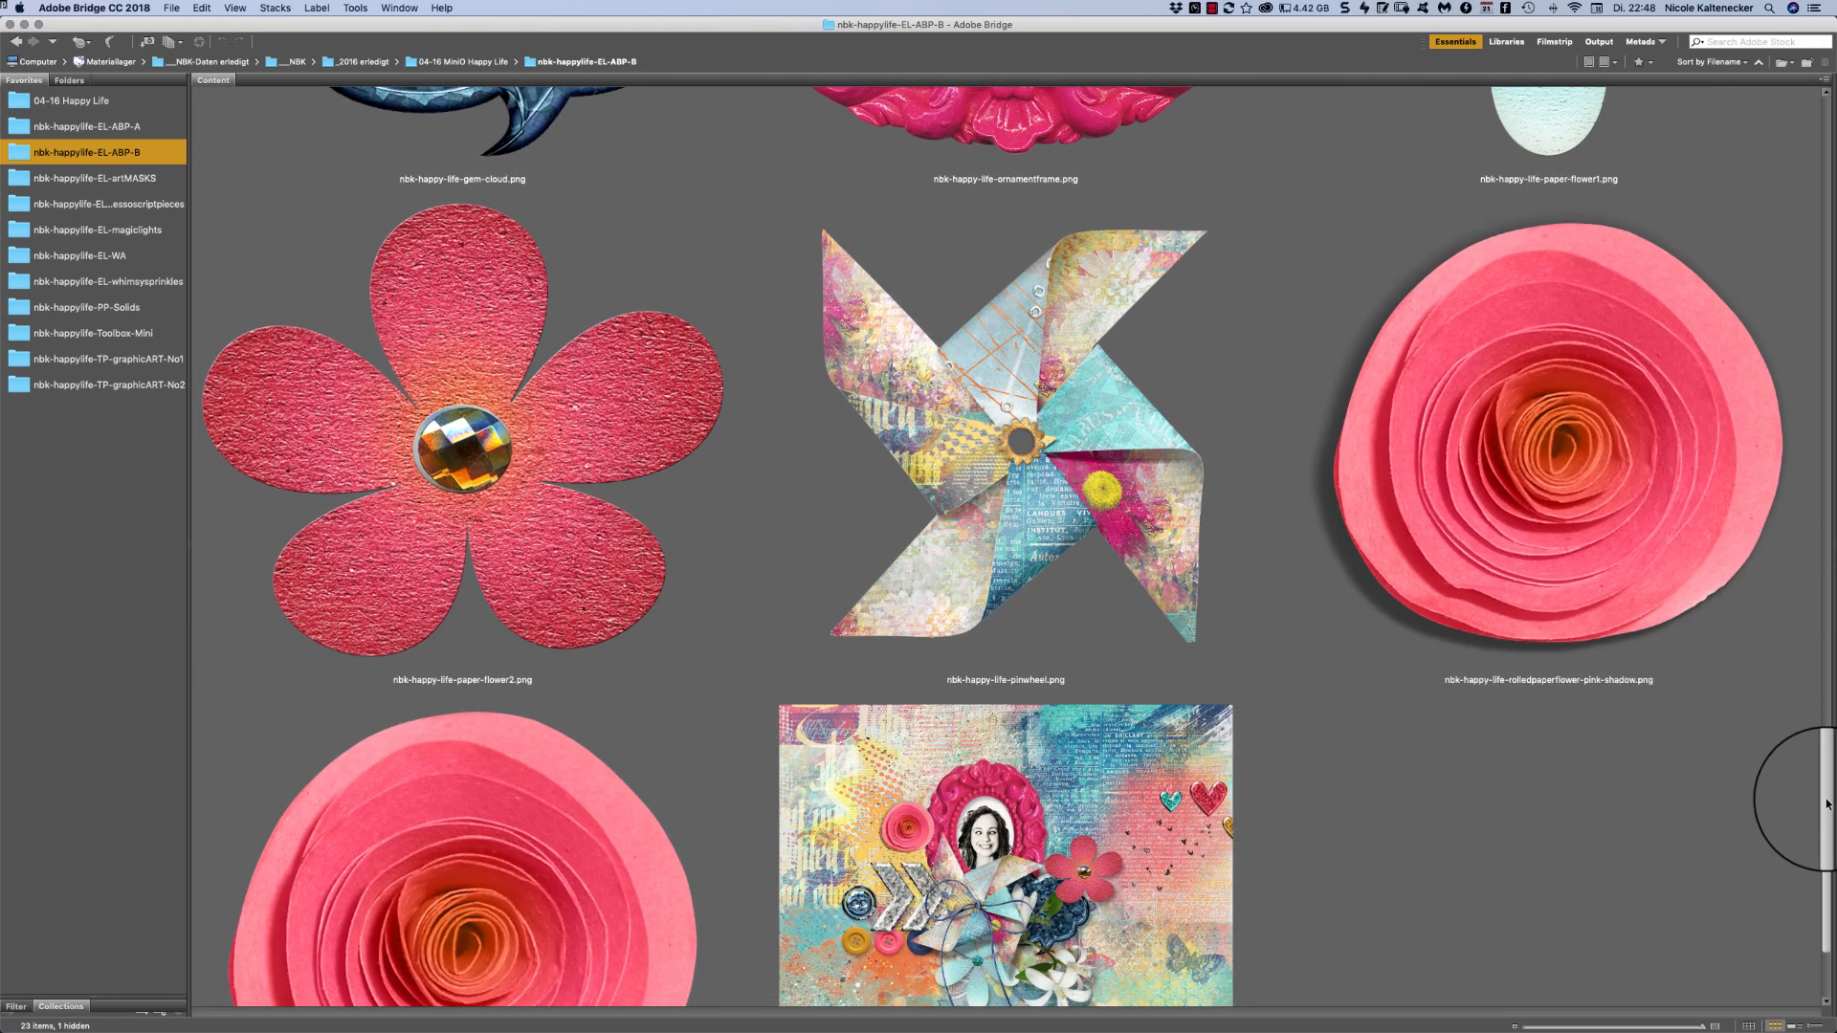
scroll(1804, 780, "down", 4)
scroll(1771, 804, "up", 6)
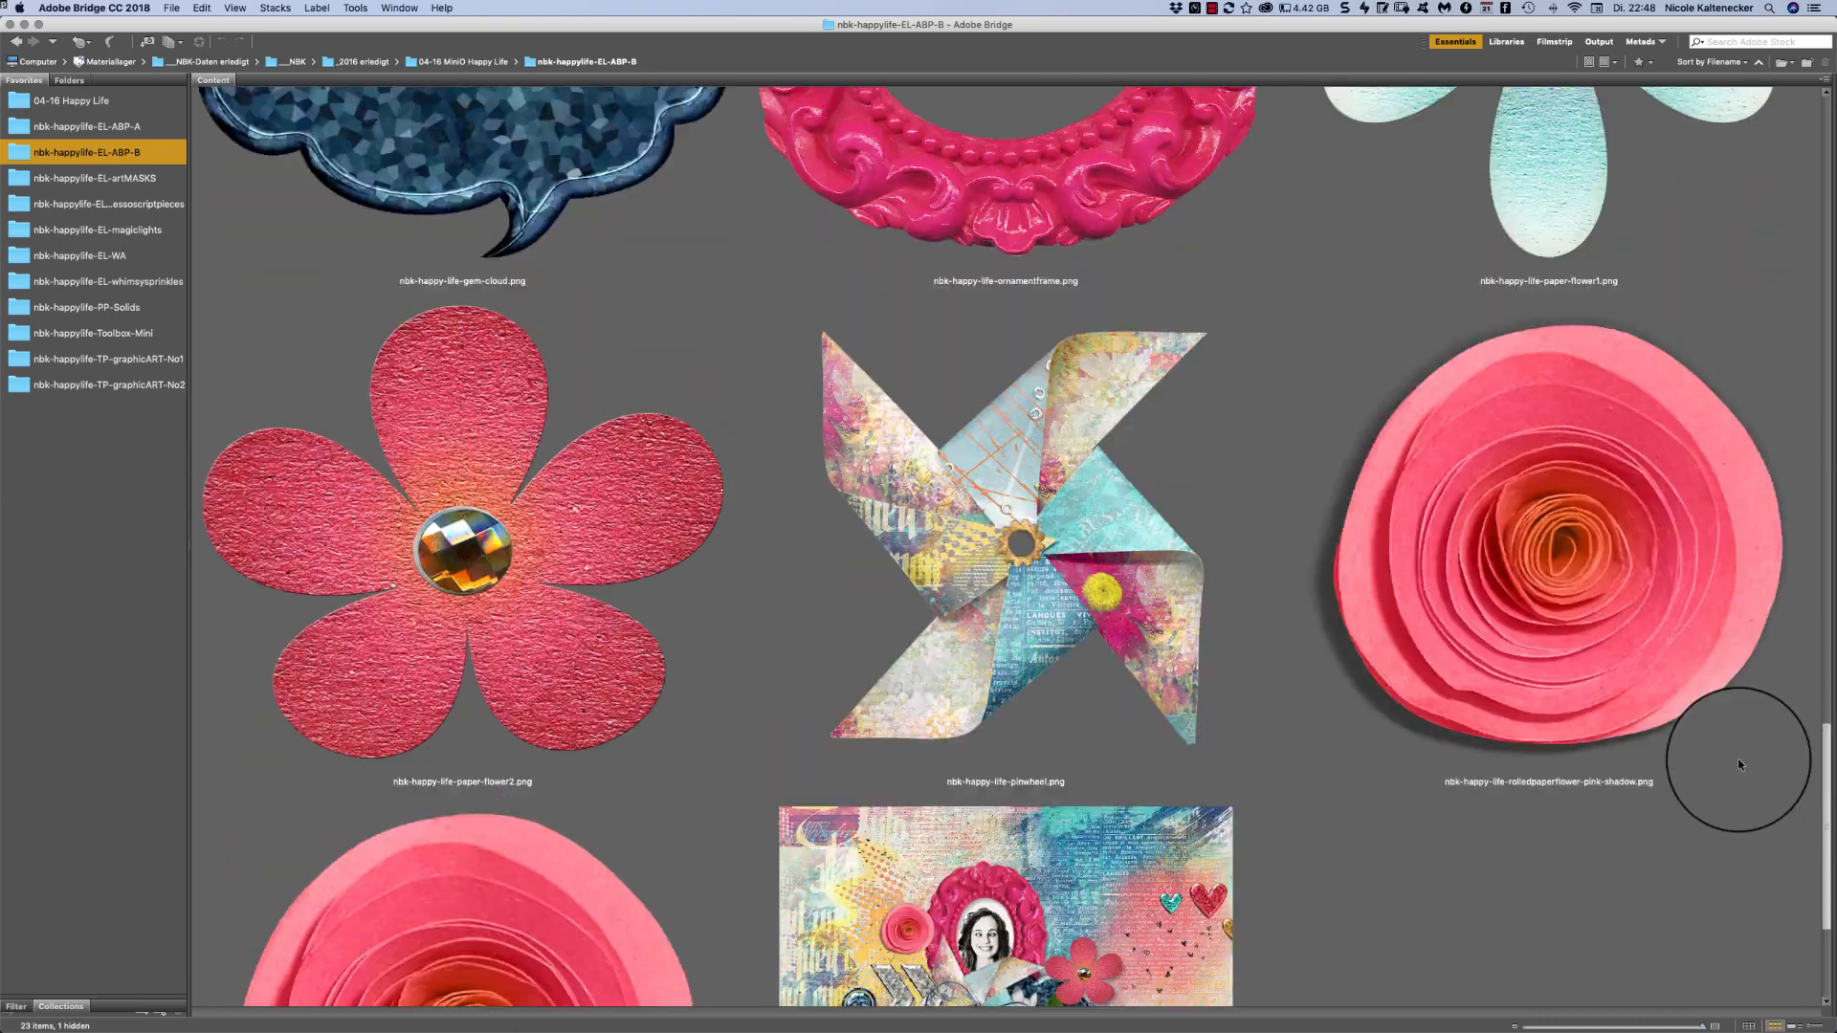
scroll(1740, 765, "up", 15)
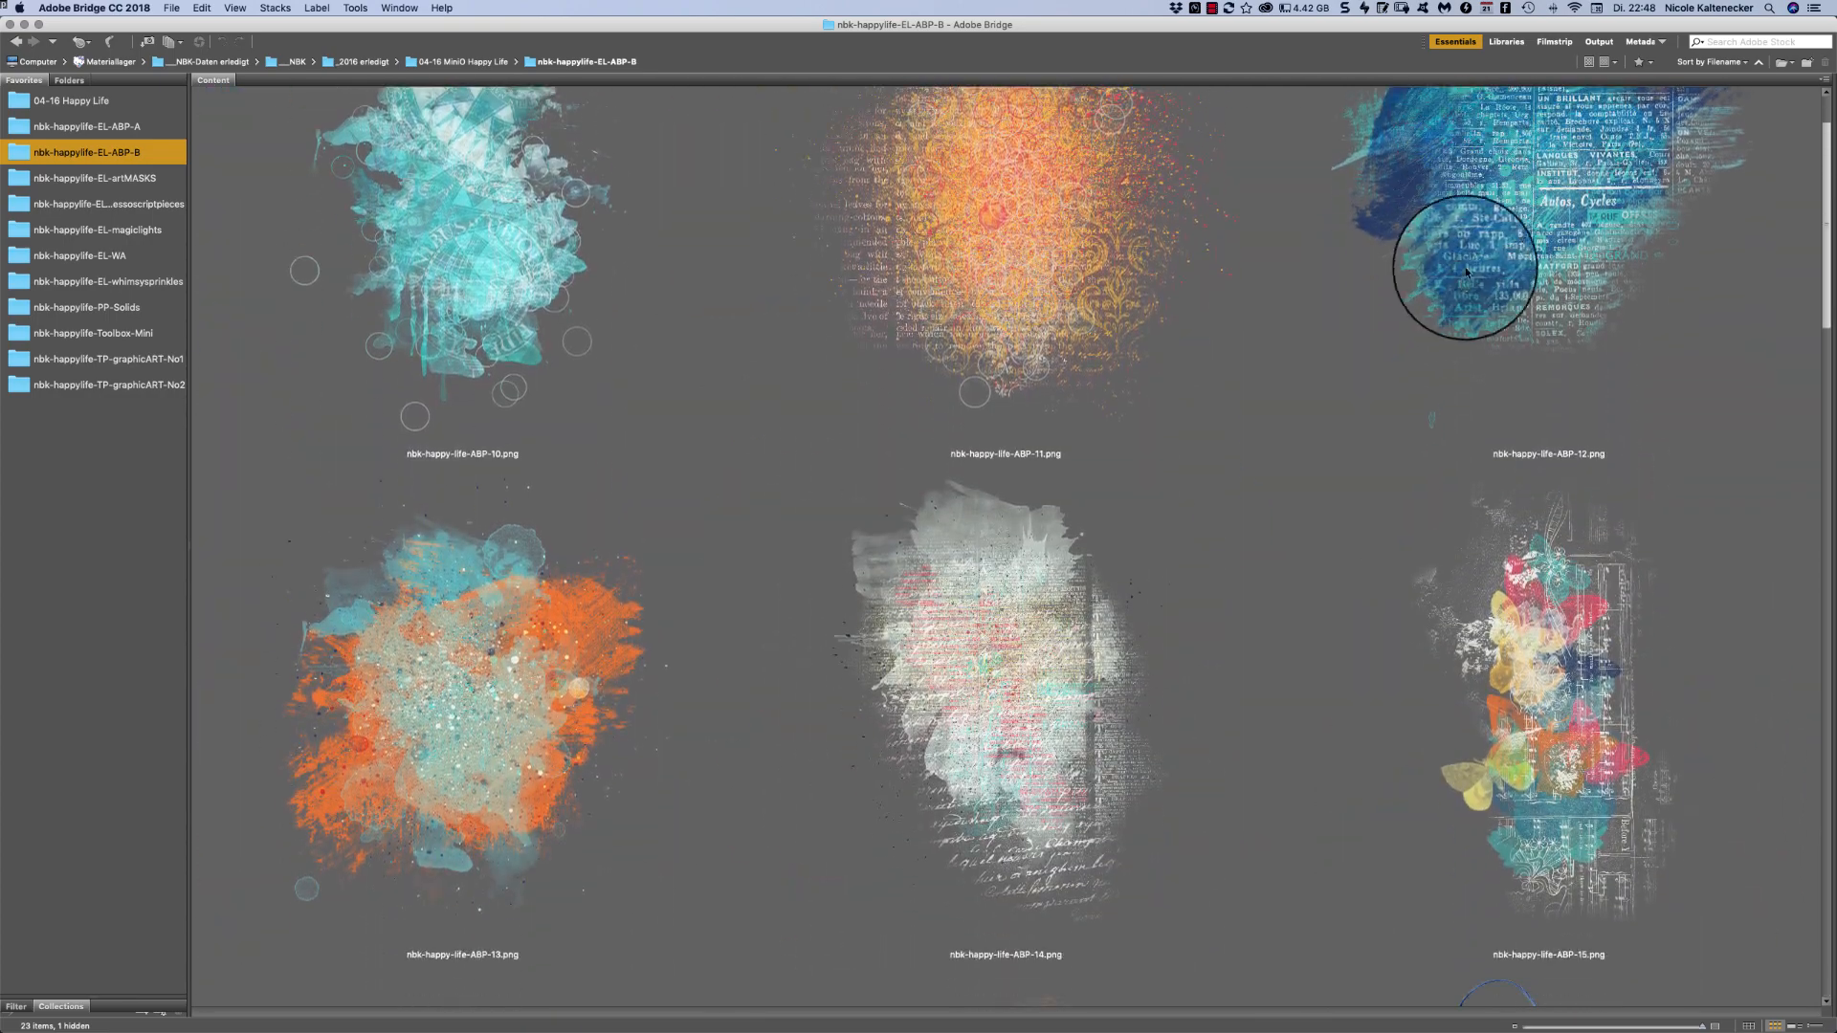
scroll(1467, 271, "down", 15)
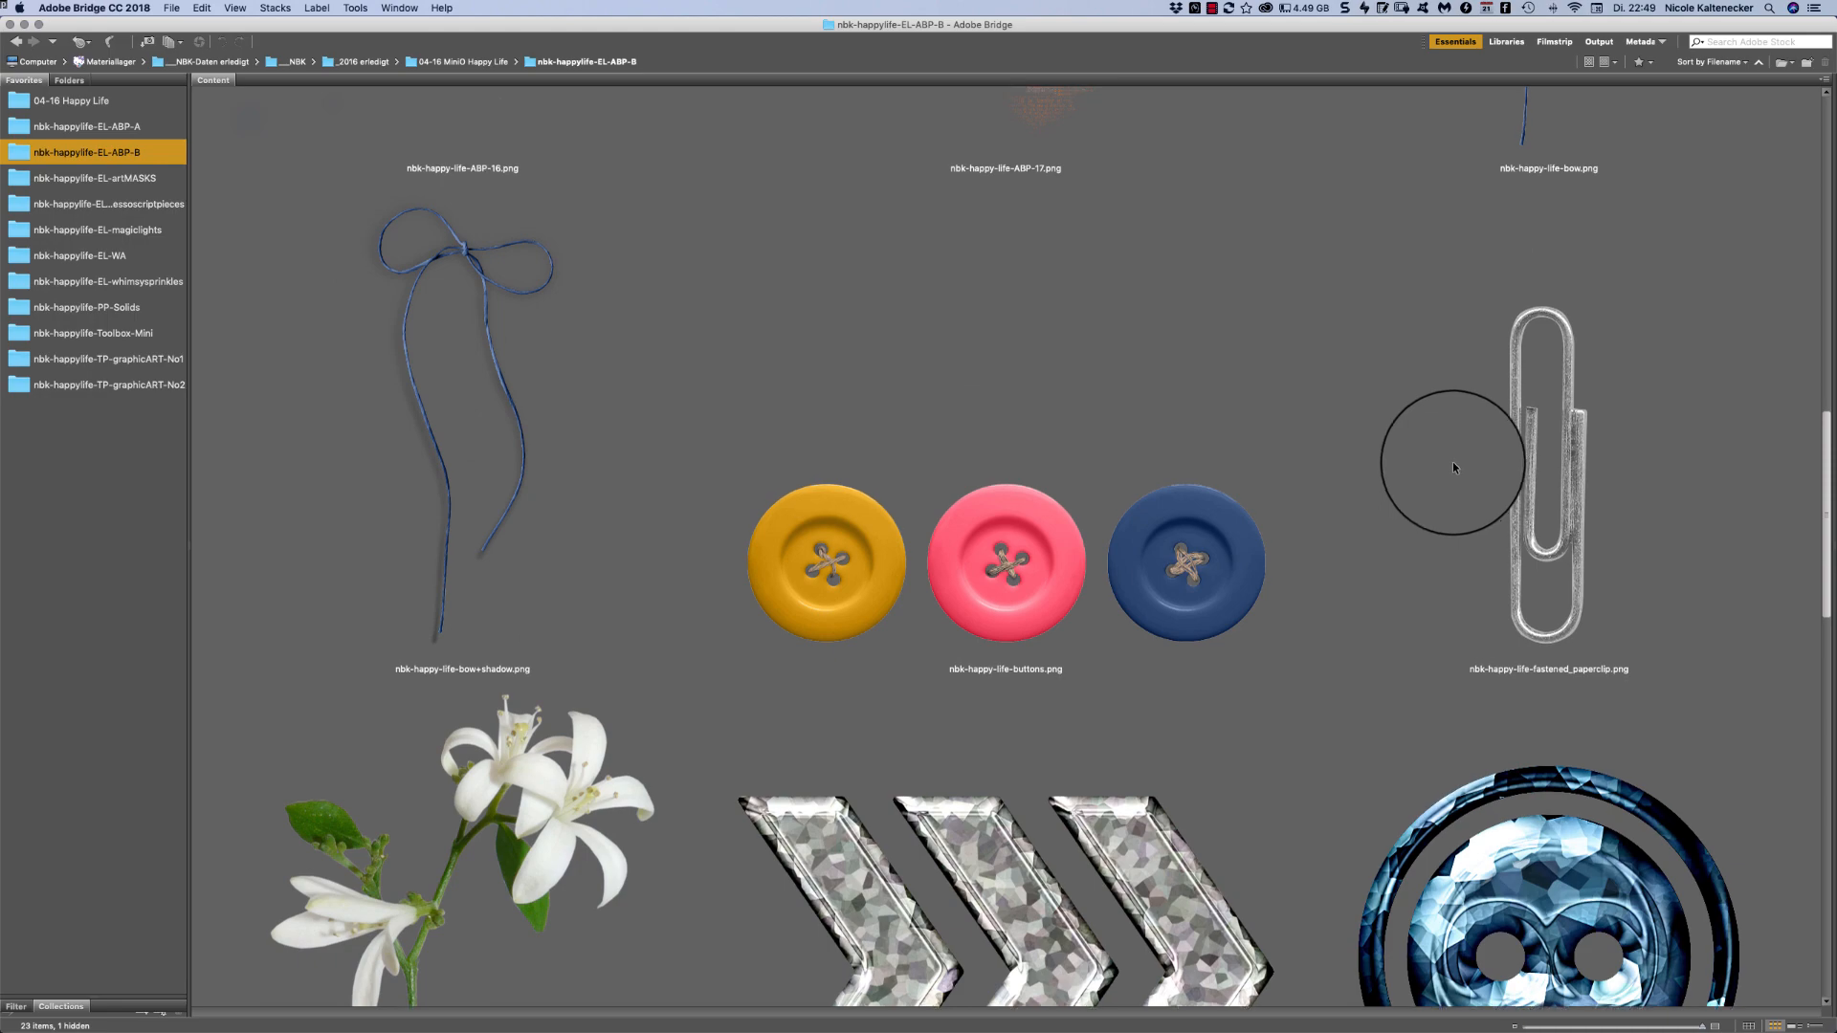
scroll(1453, 461, "up", 15)
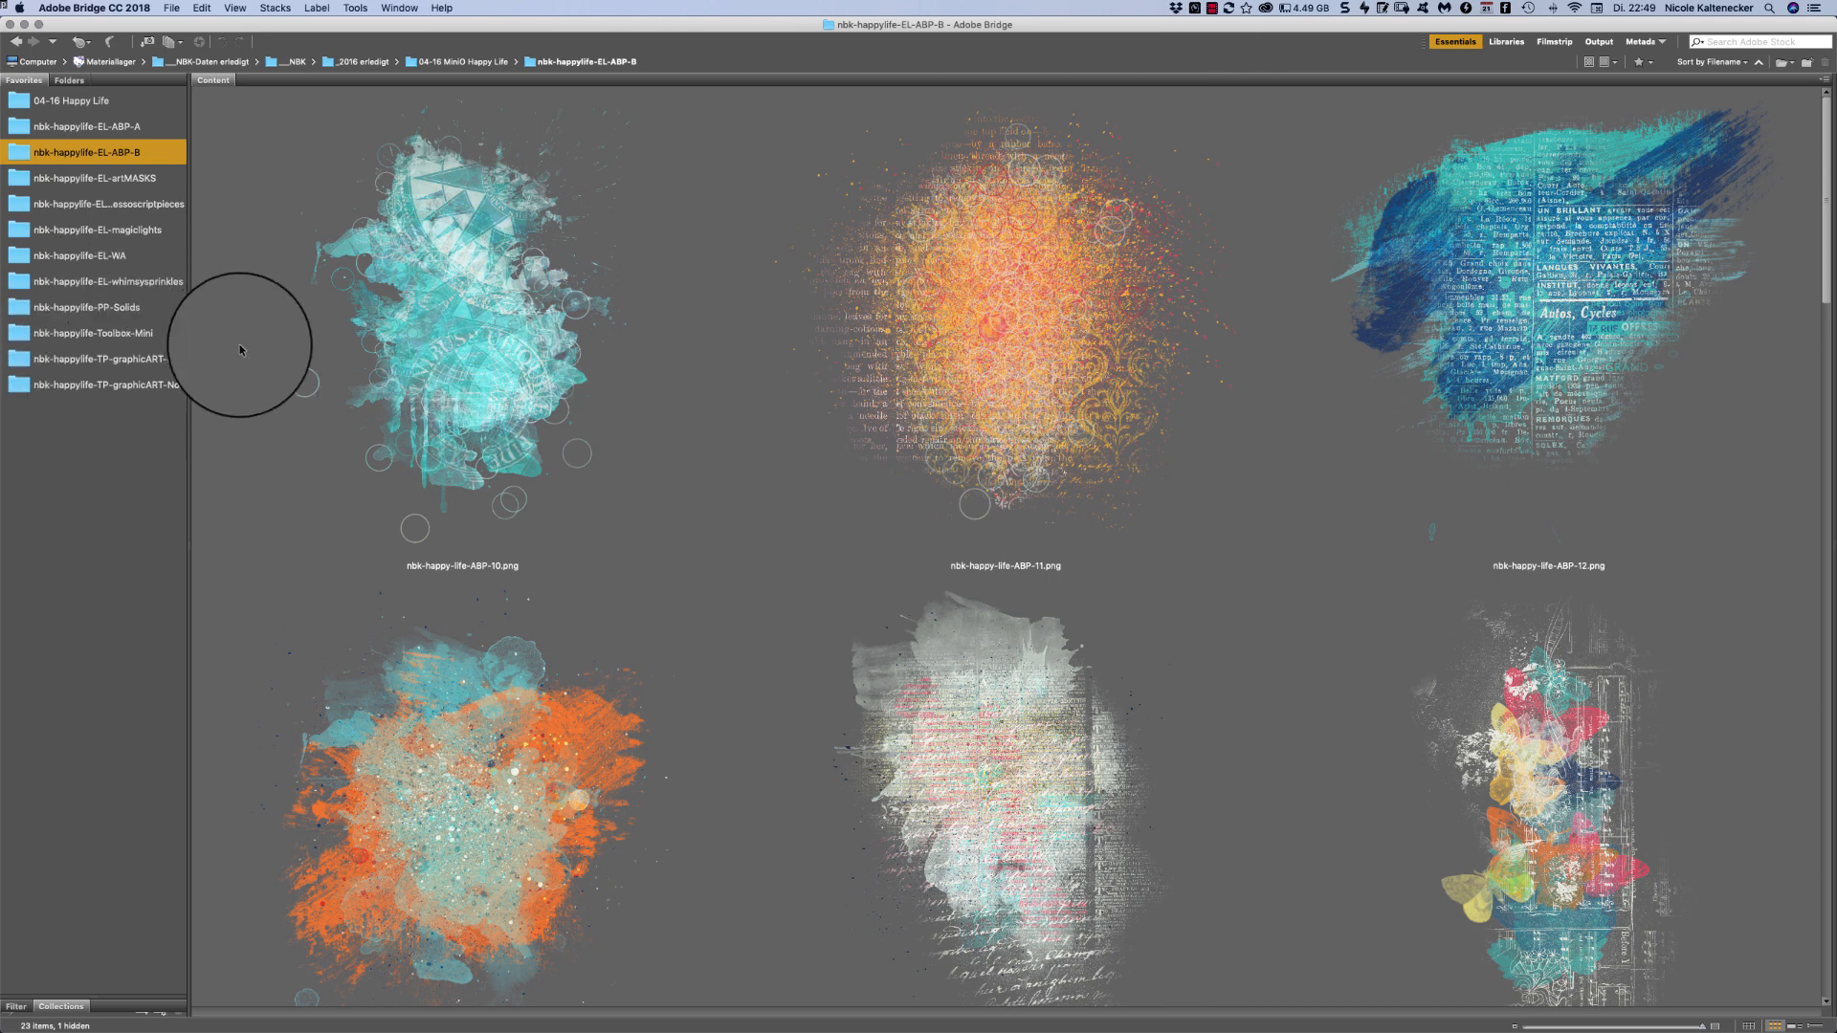
- Examine the preview and the individual mask files in the nbk-happylife-EL-artMASKS folder
left_click(144, 178)
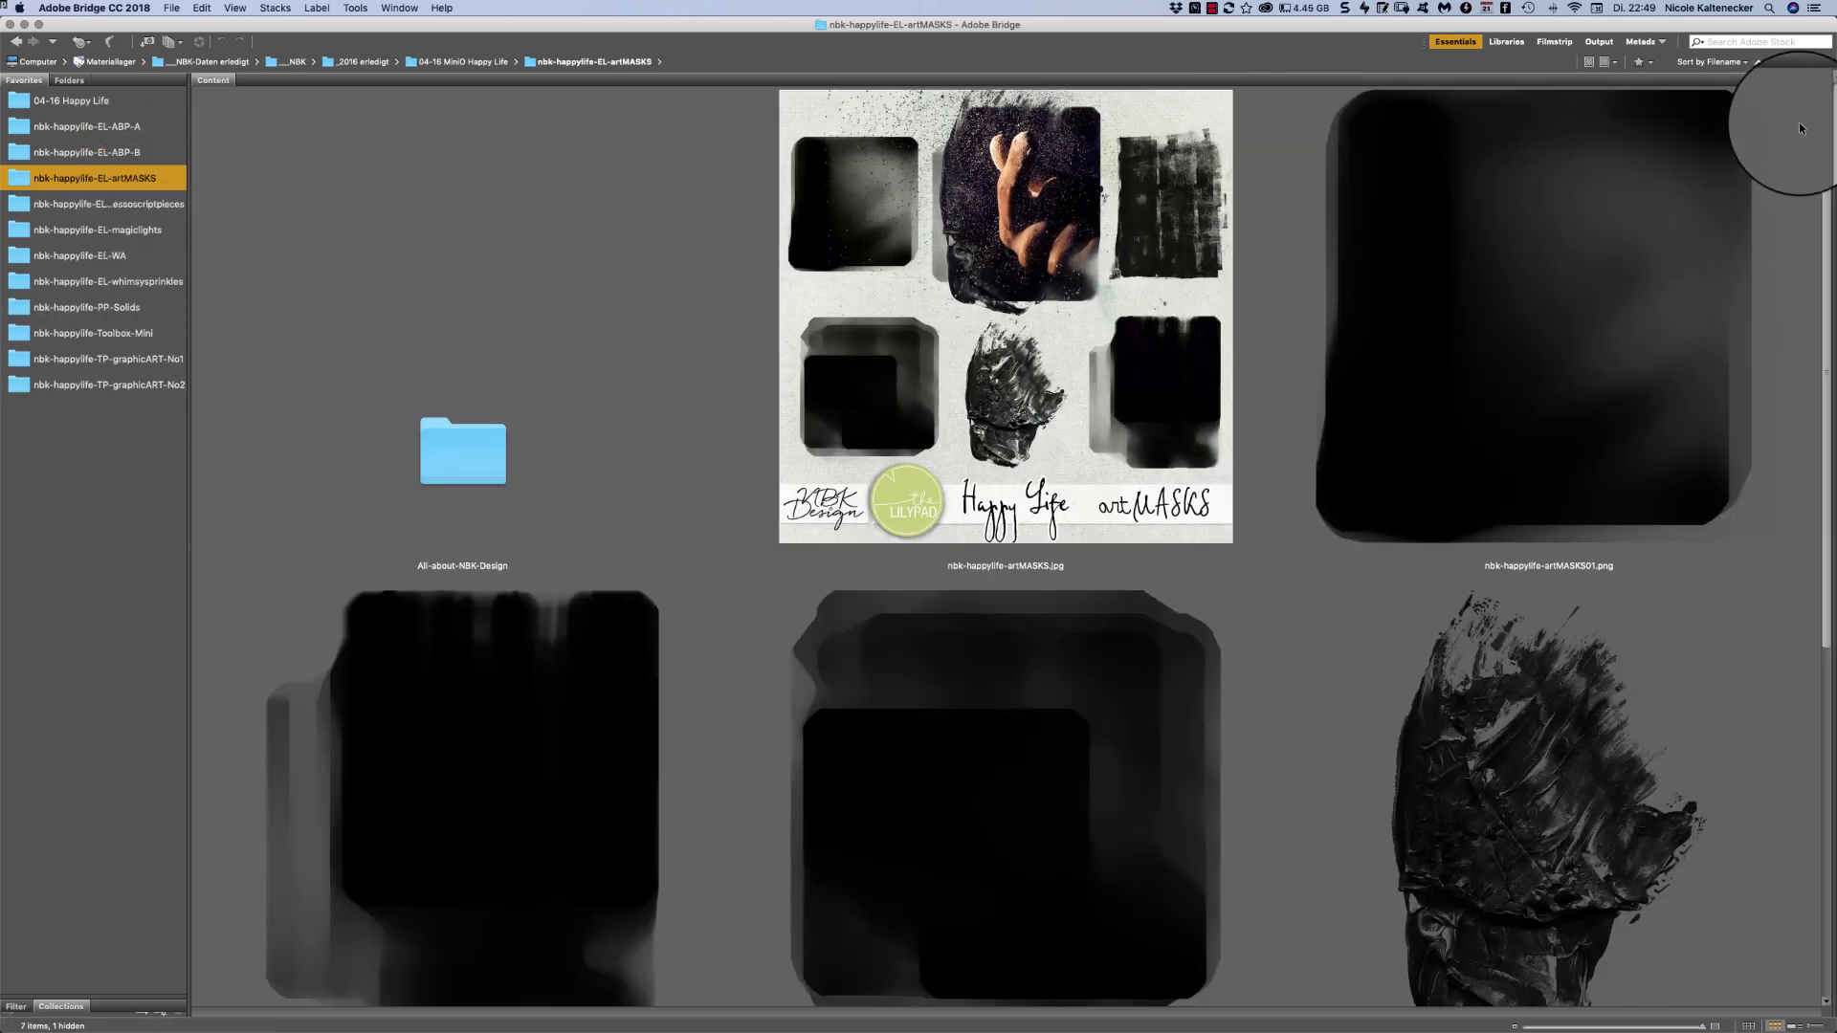
scroll(1809, 143, "down", 2)
scroll(1777, 186, "down", 5)
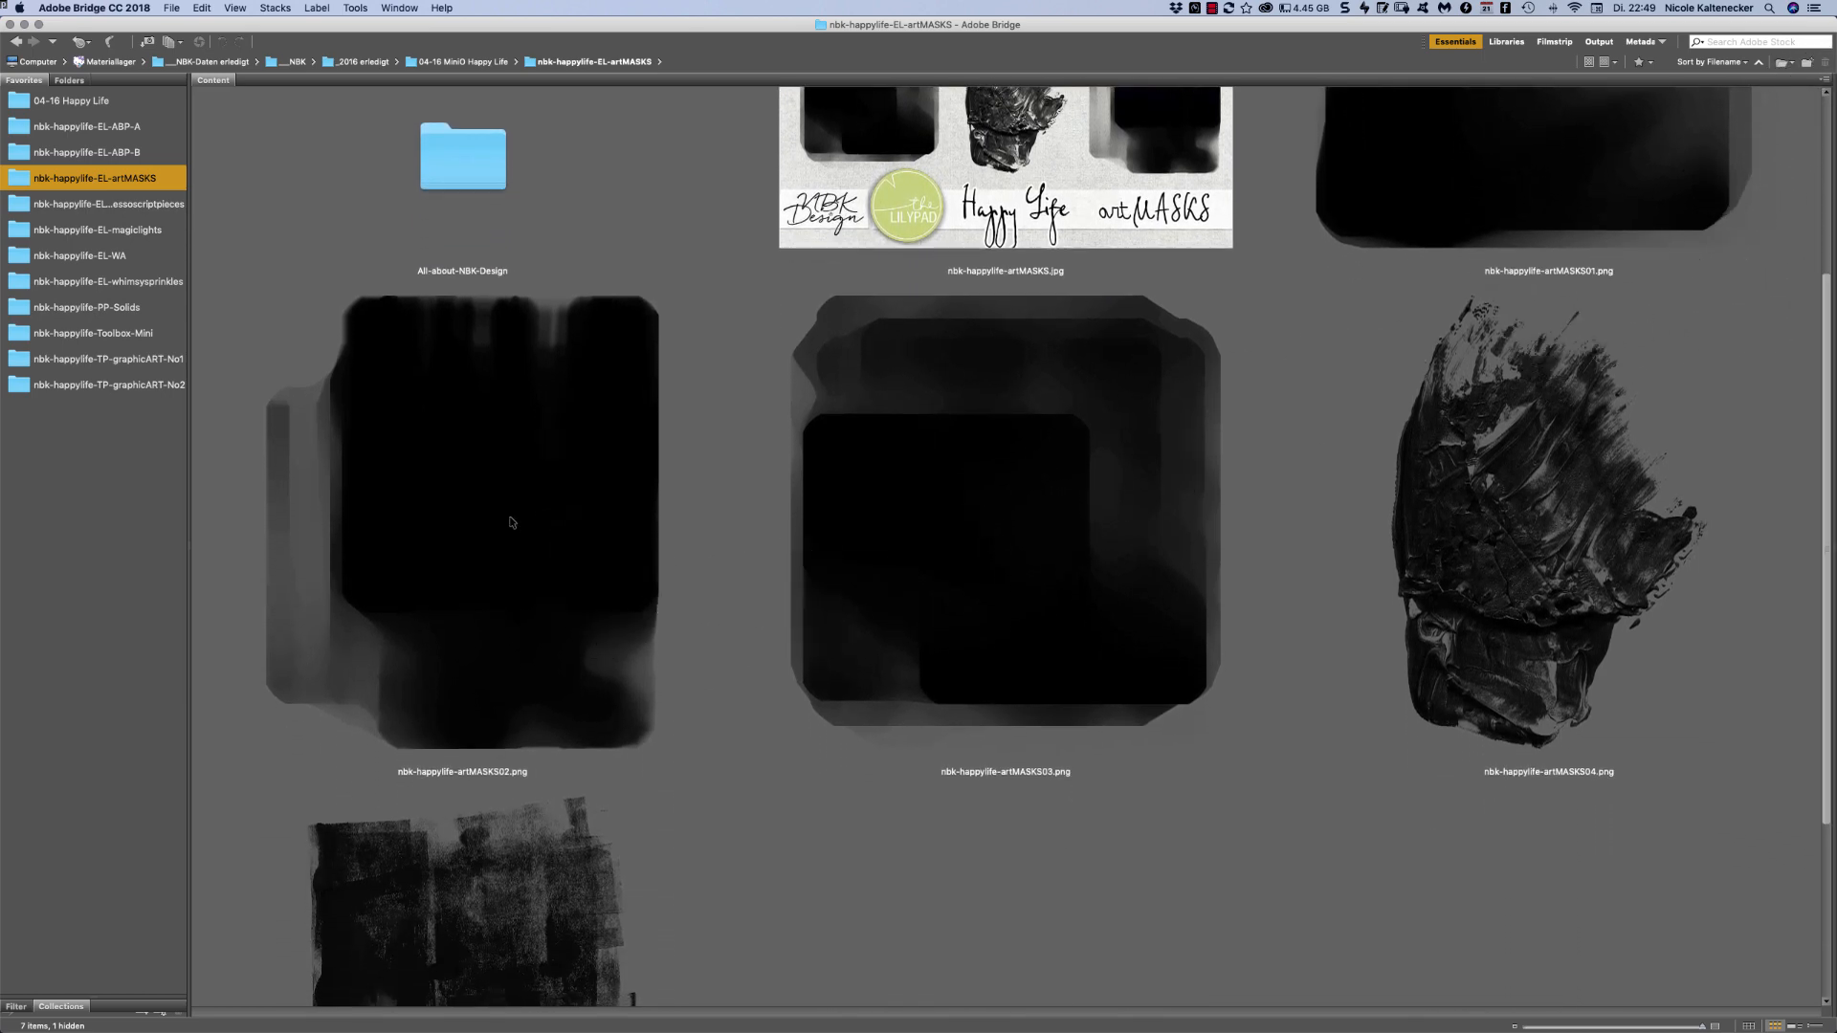
left_click(695, 680)
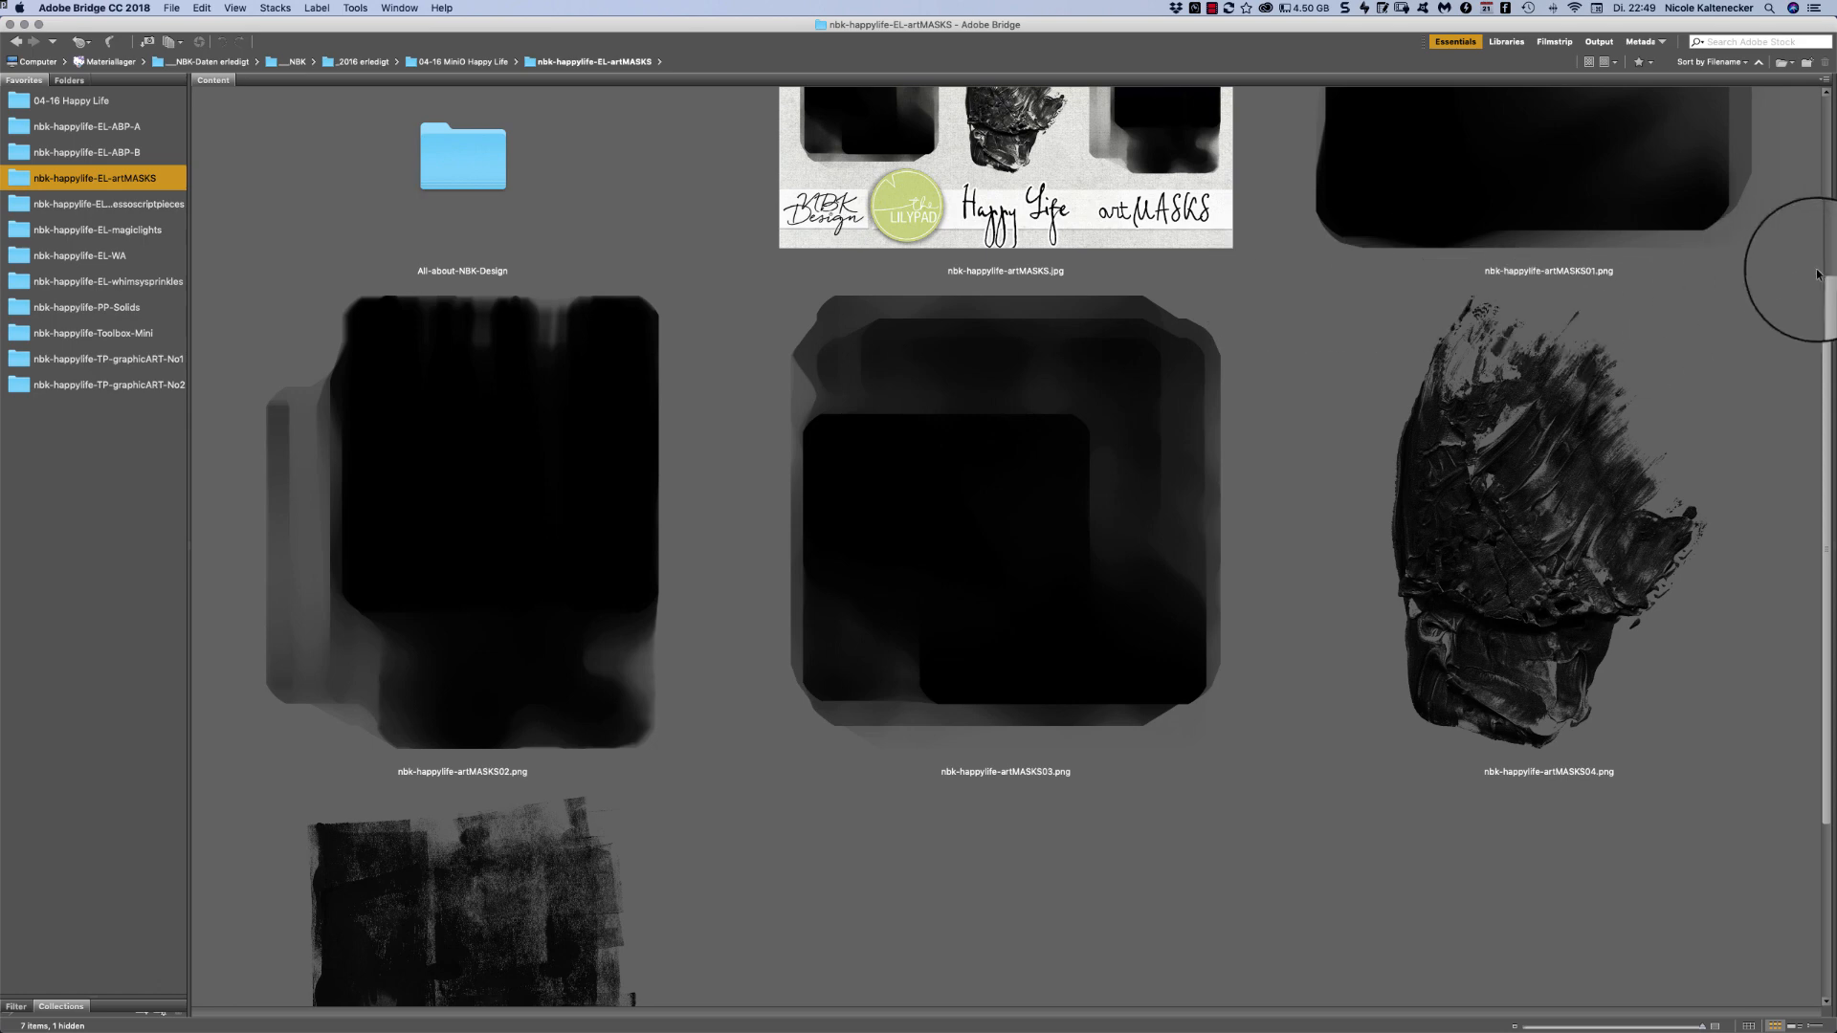
scroll(1818, 274, "down", 5)
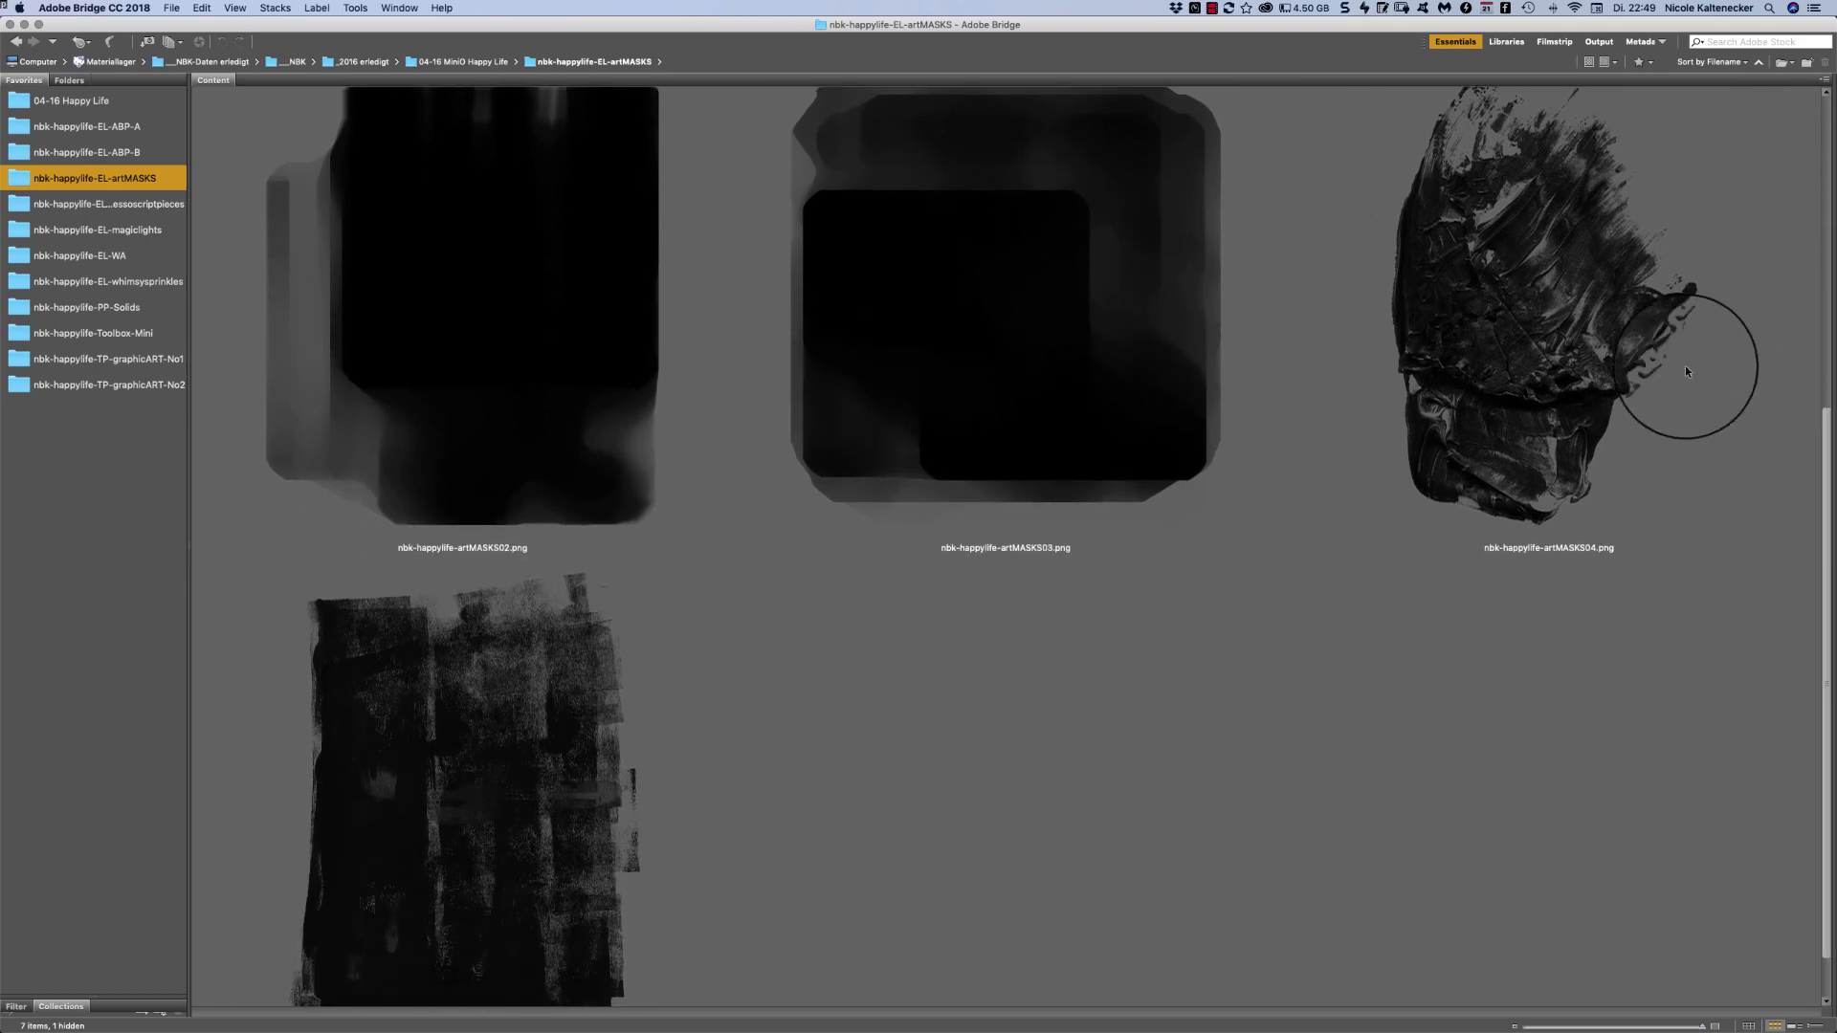
scroll(1817, 430, "up", 2)
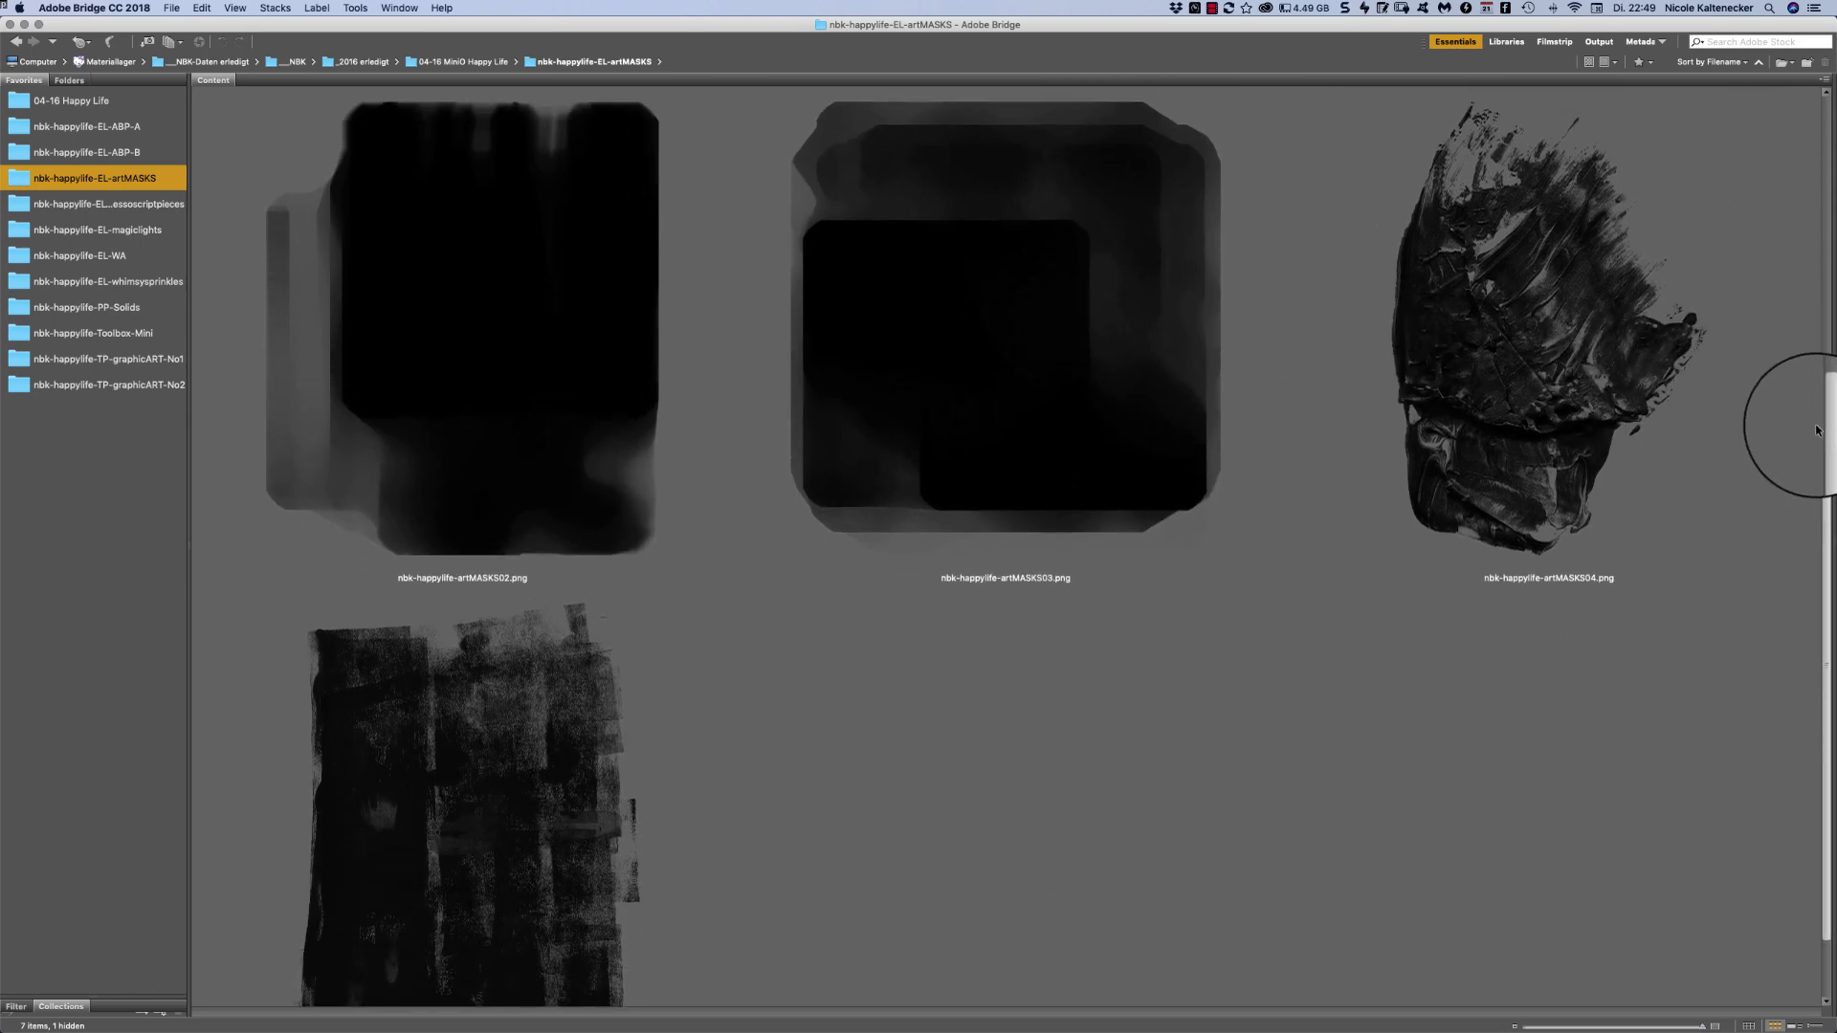
left_click_drag(1817, 430, 1696, 116)
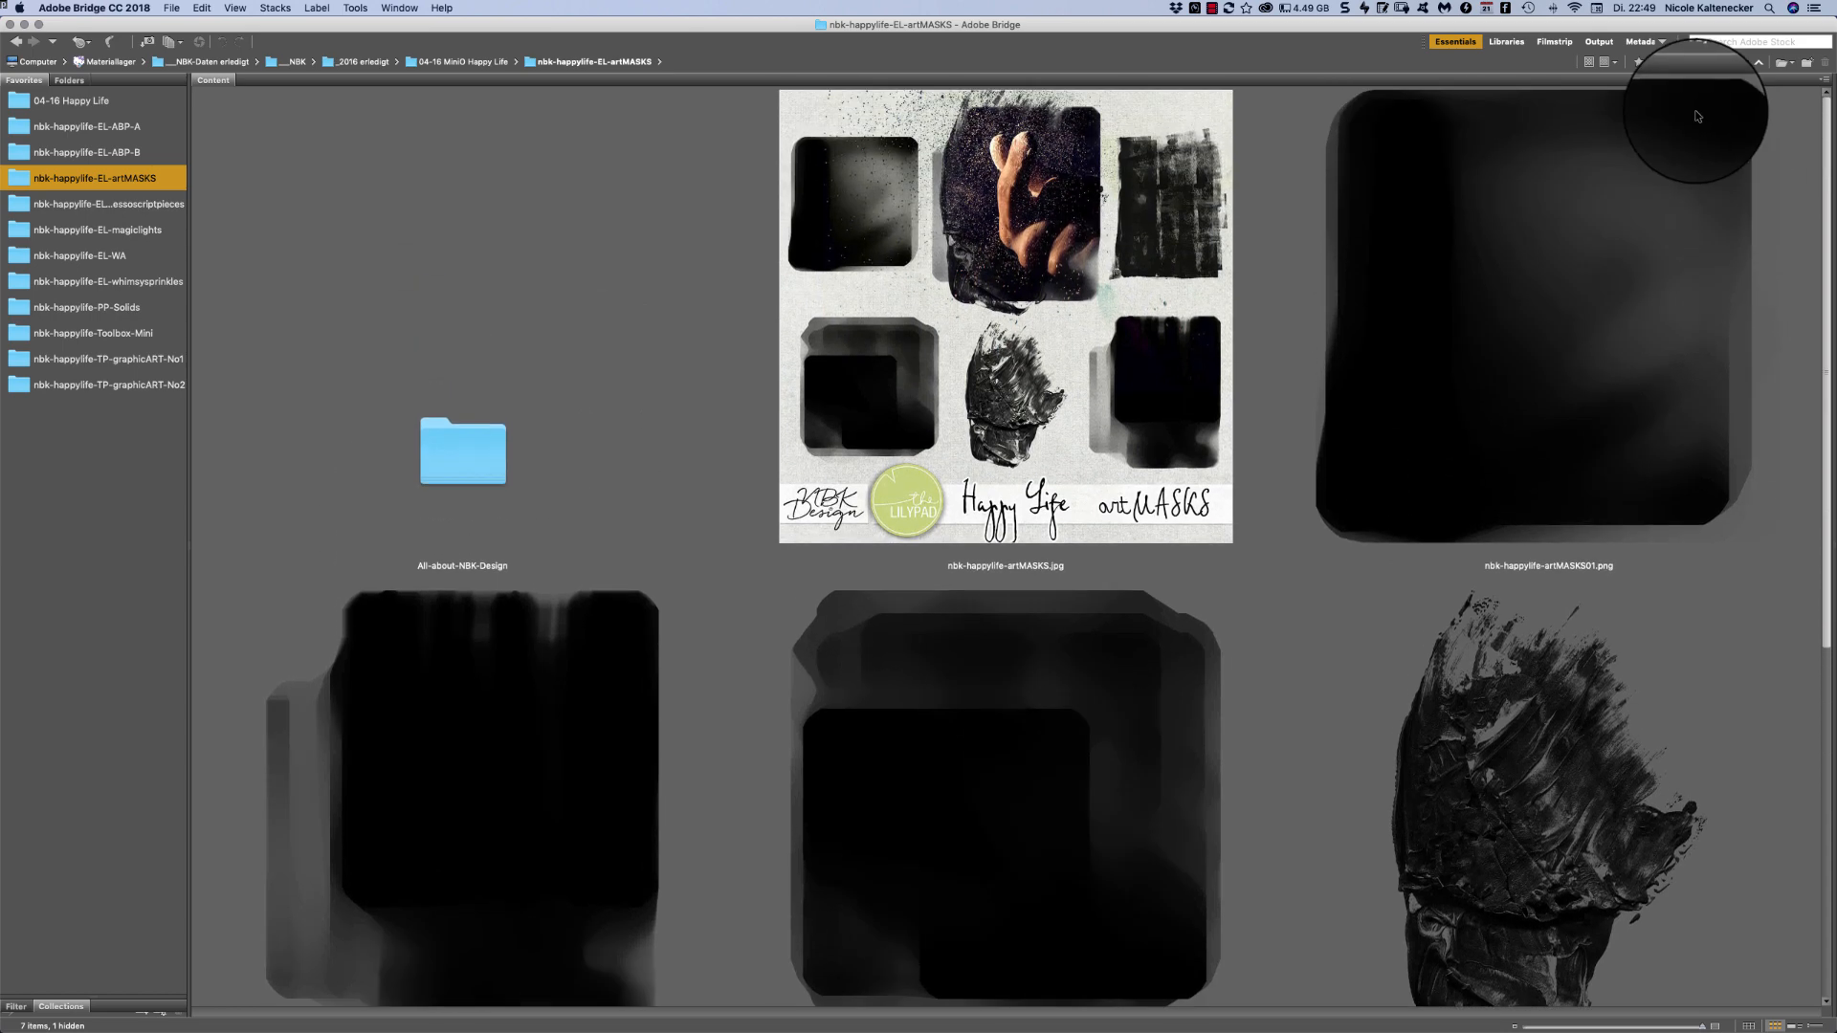
scroll(1627, 153, "down", 5)
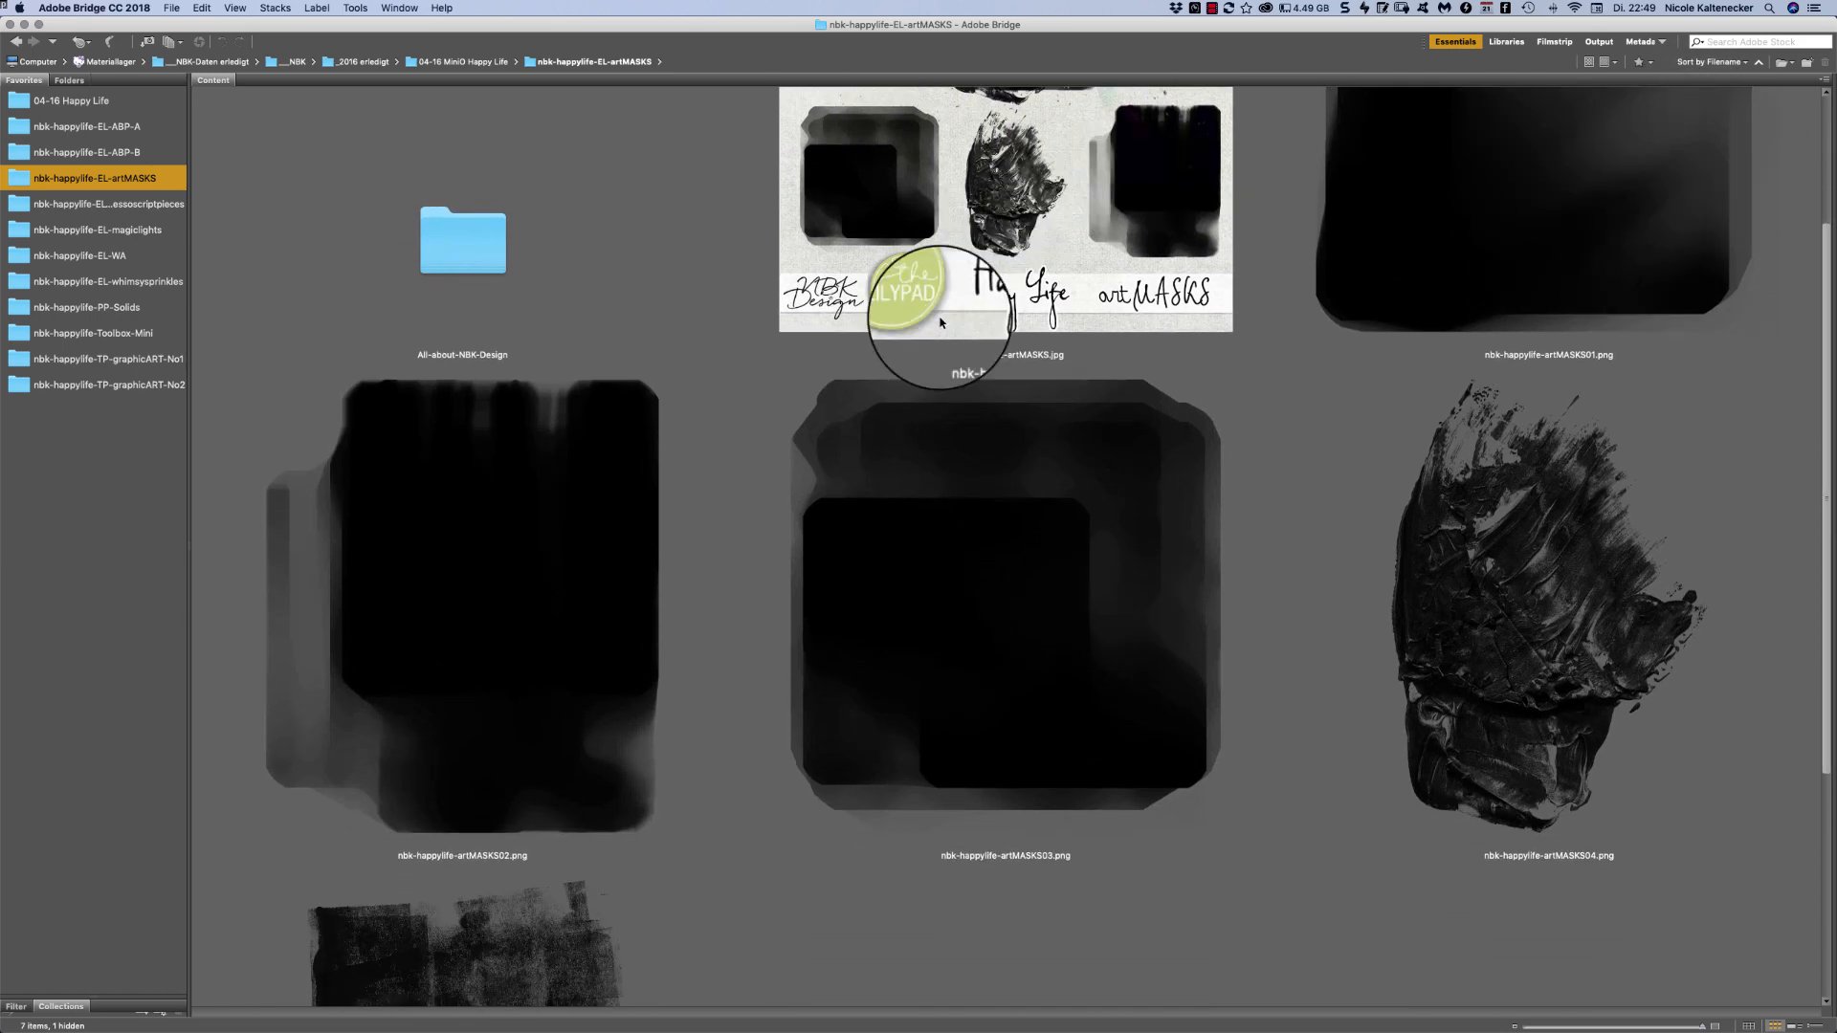
- Open nbk-happylife-artMASKS03.png and nbk-happylife-artMASKS04.png from Bridge in Photoshop
left_click(1105, 514)
double_click(1105, 514)
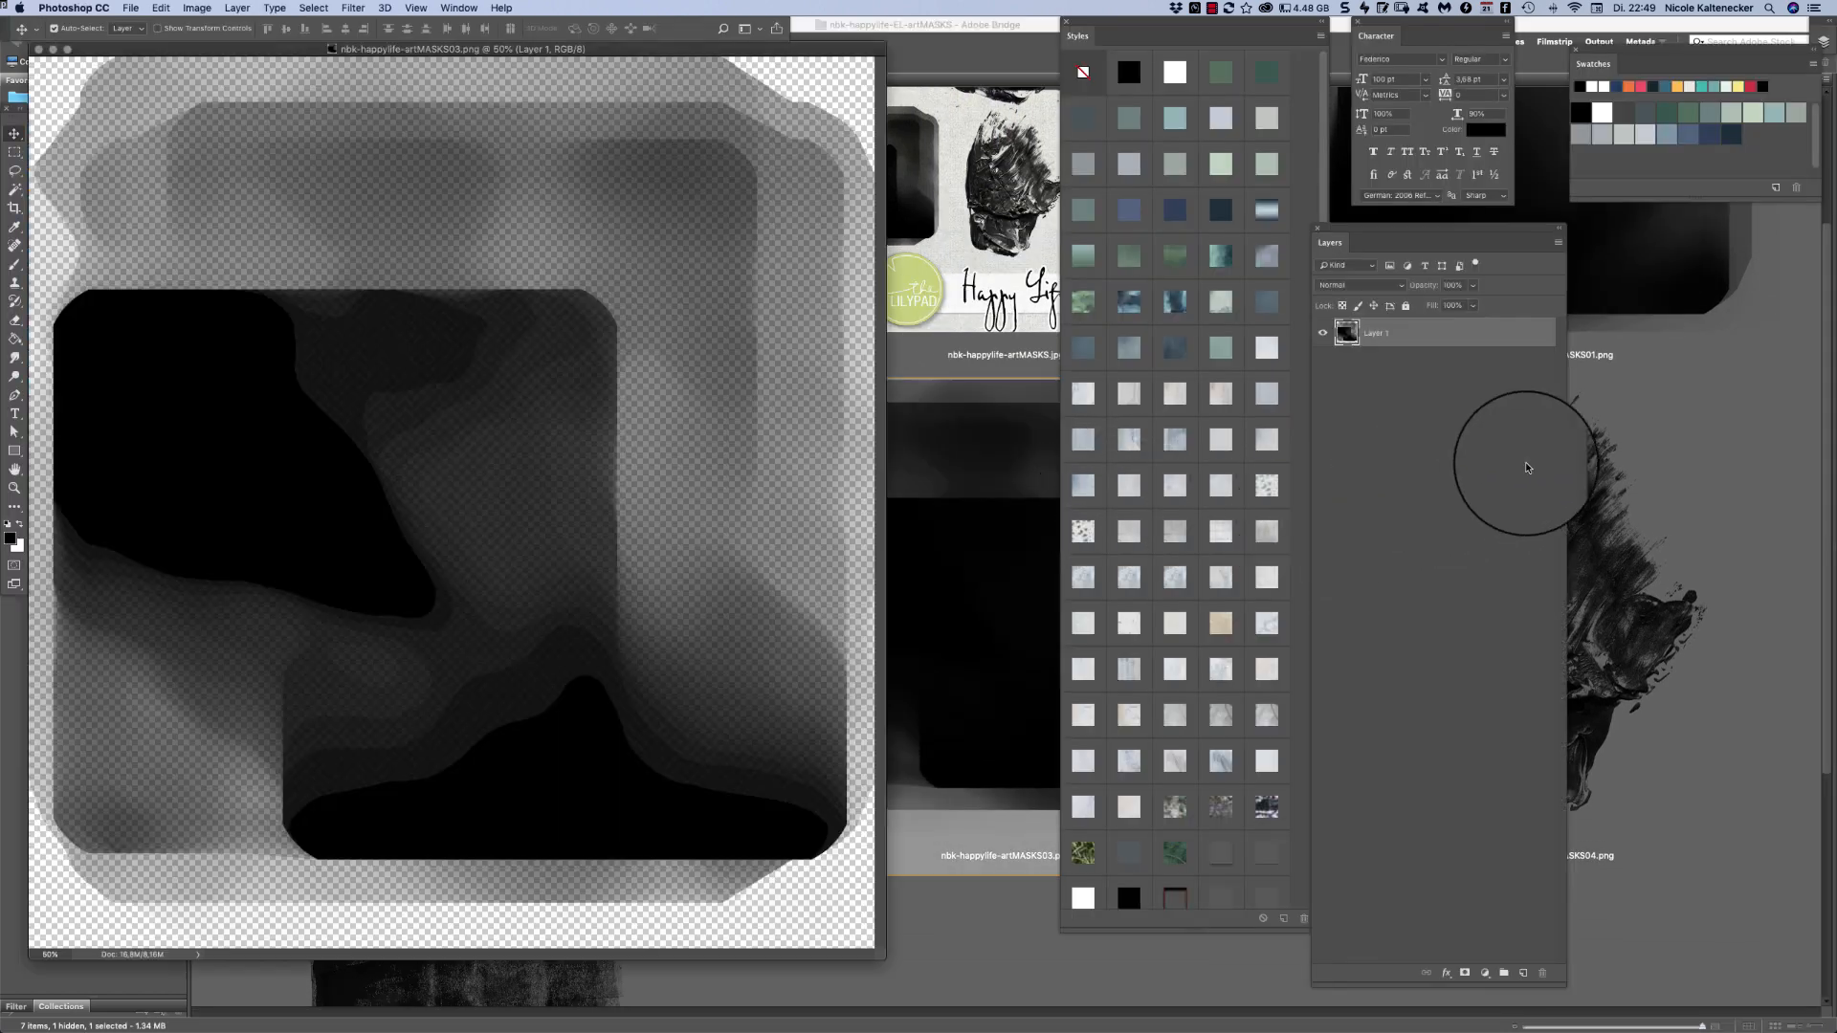
left_click(1661, 537)
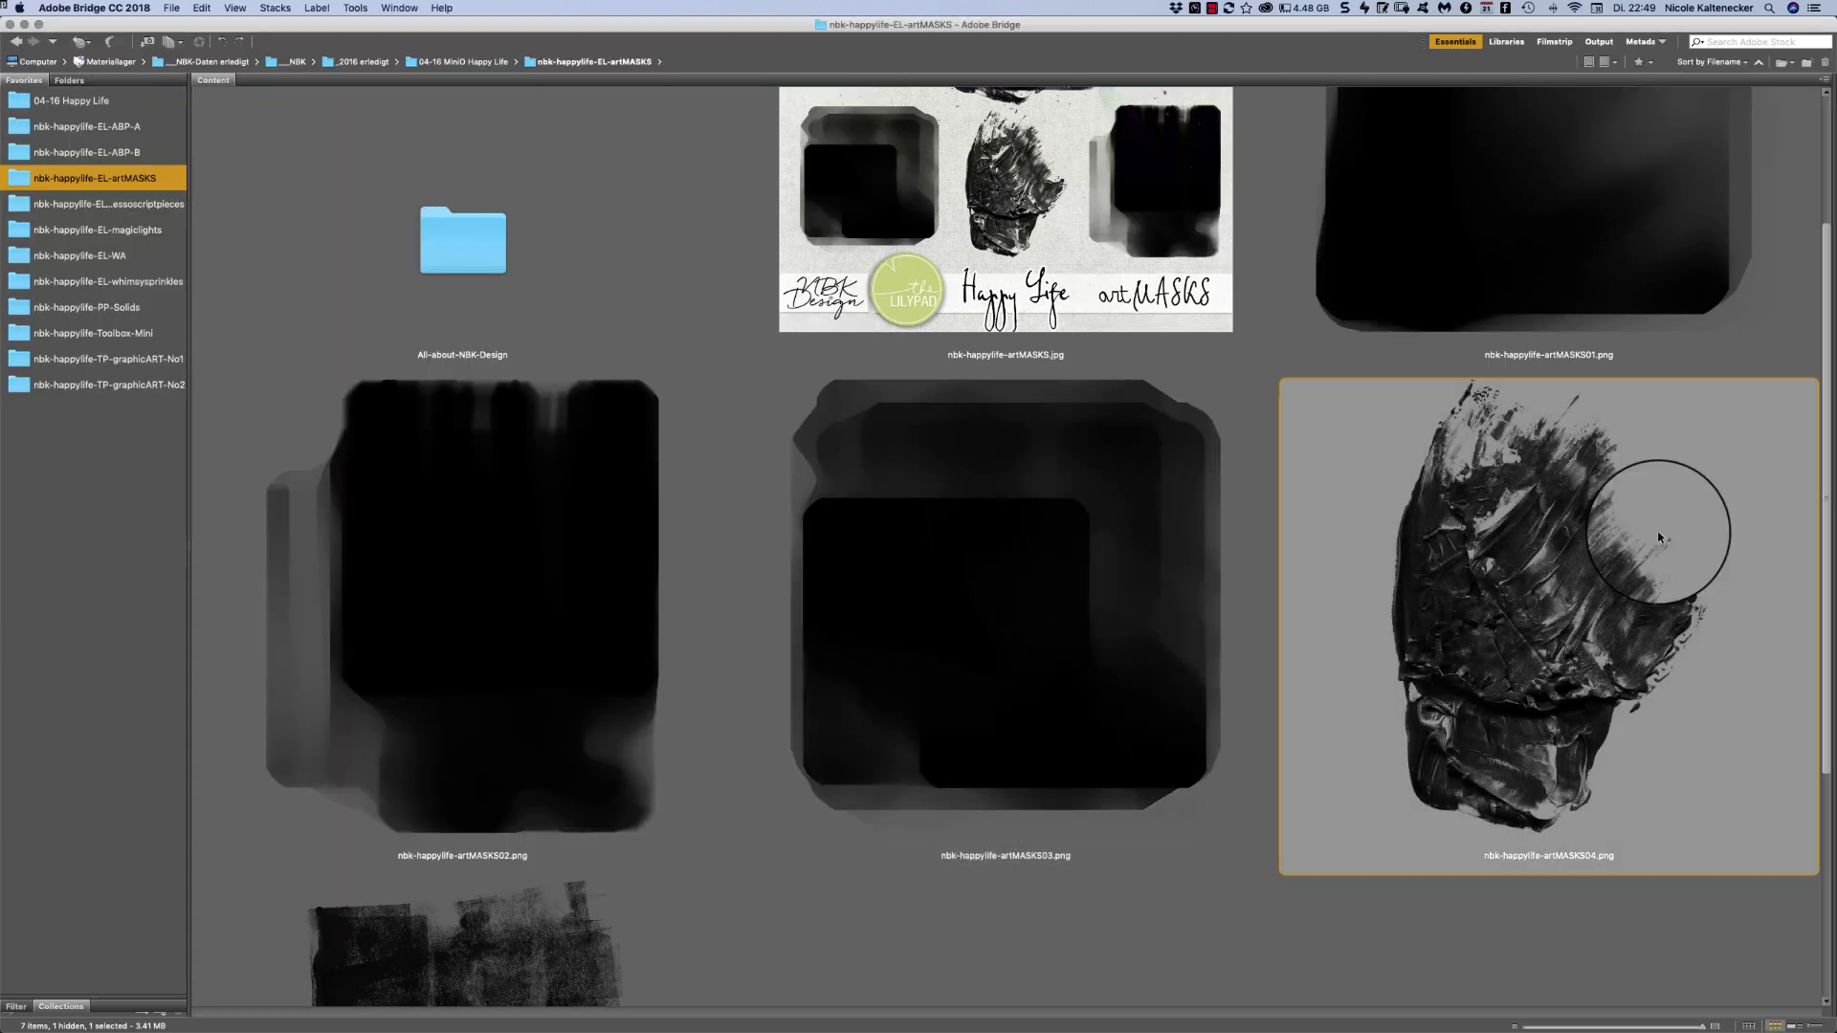
double_click(1549, 539)
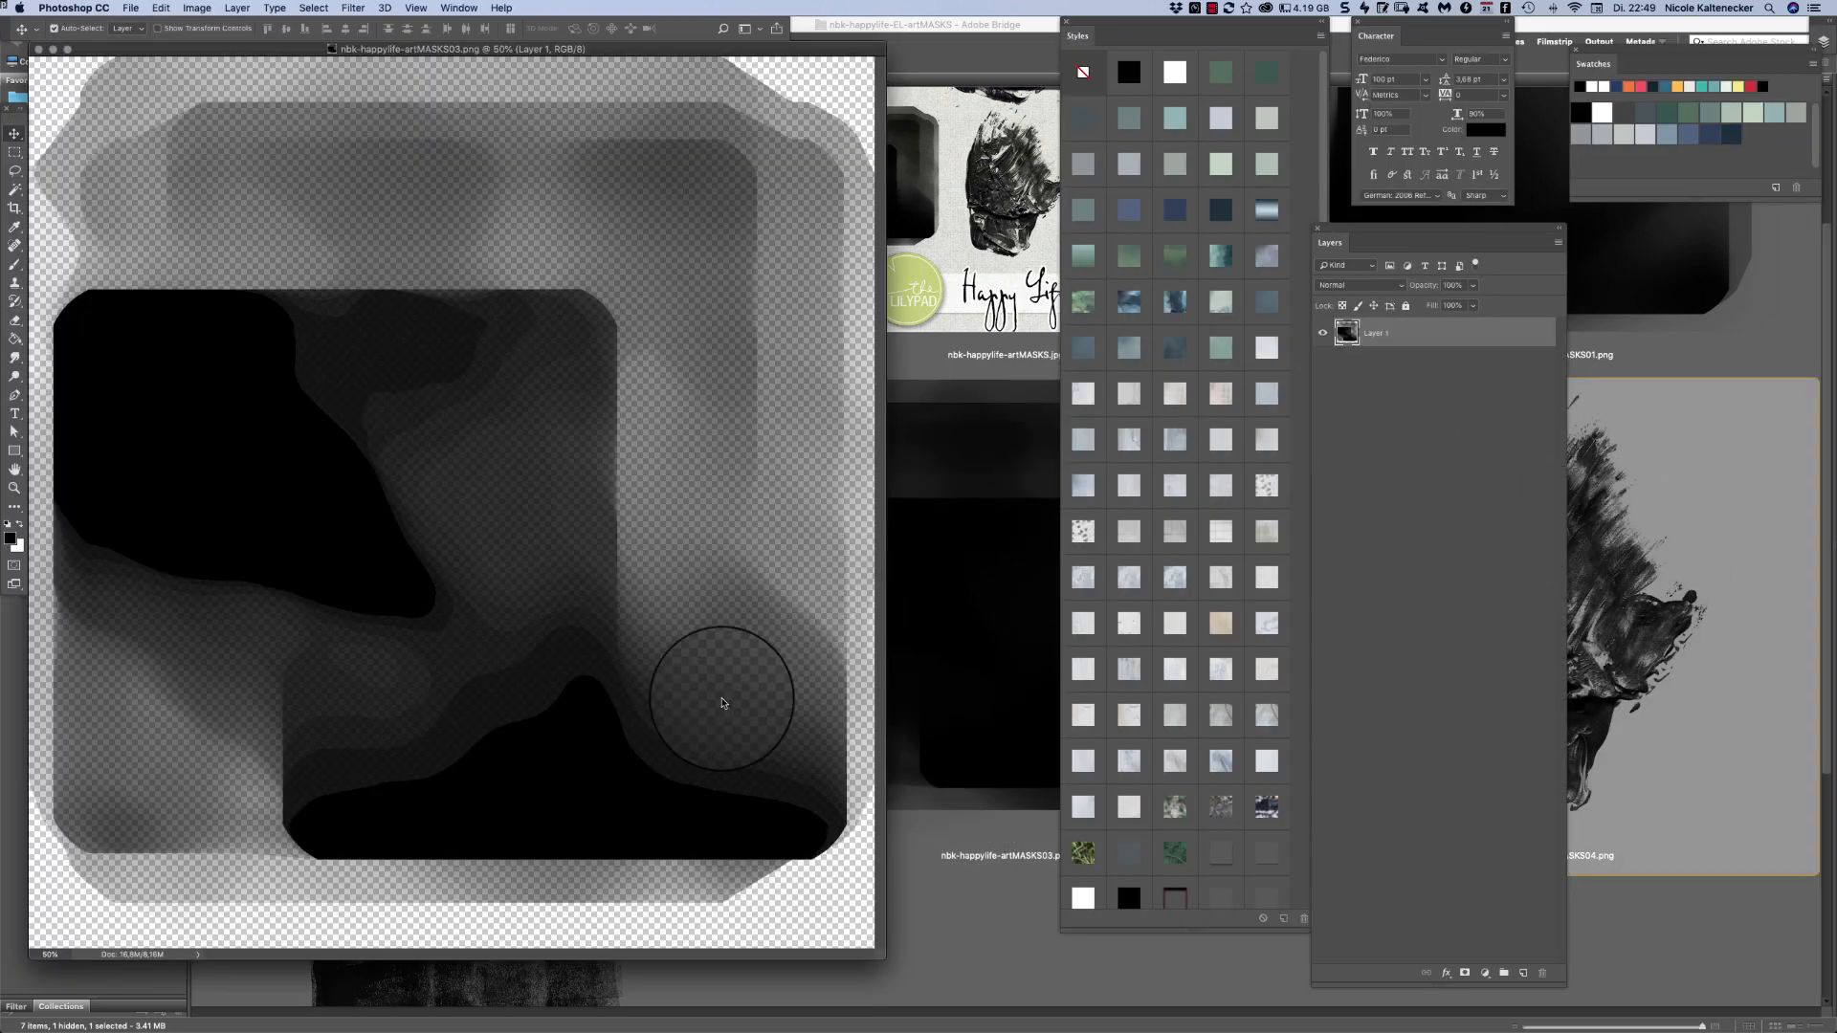
- Copy the whole artMASKS04 image, close its document, and paste it as a new layer into artMASKS03
key("super+a")
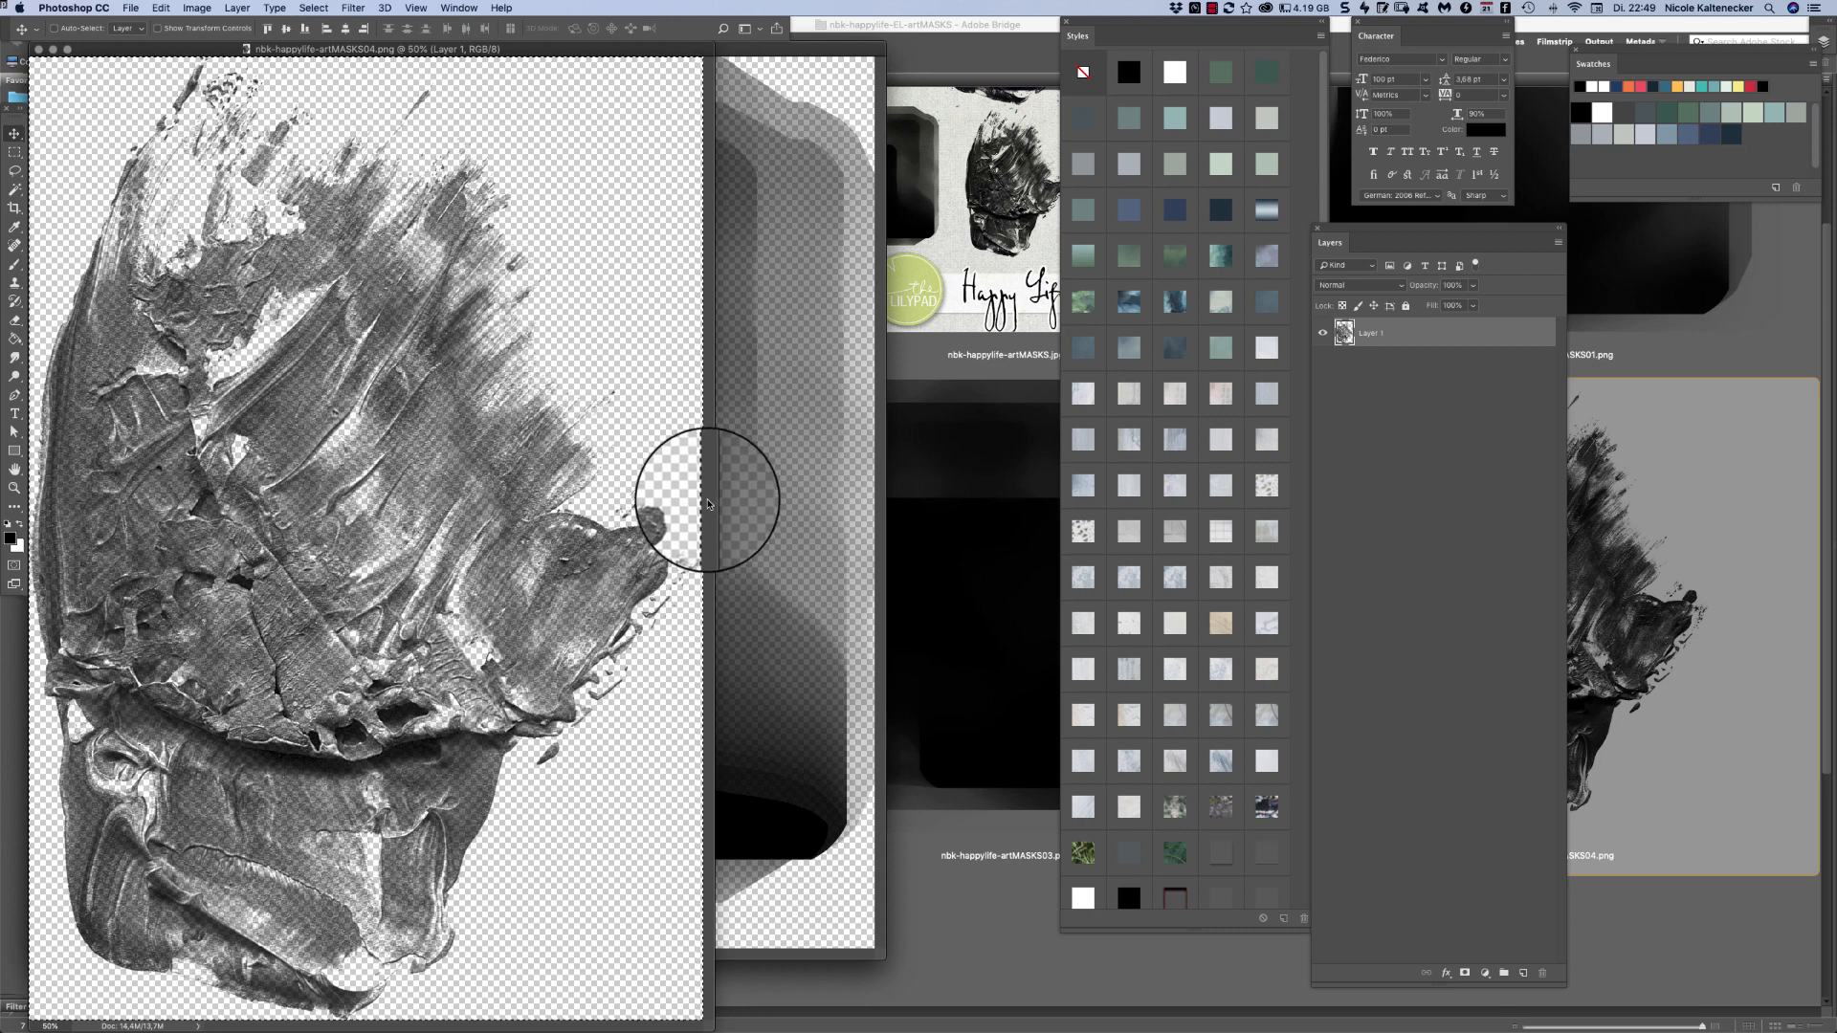
key("super+c")
key("super+w")
key("super+v")
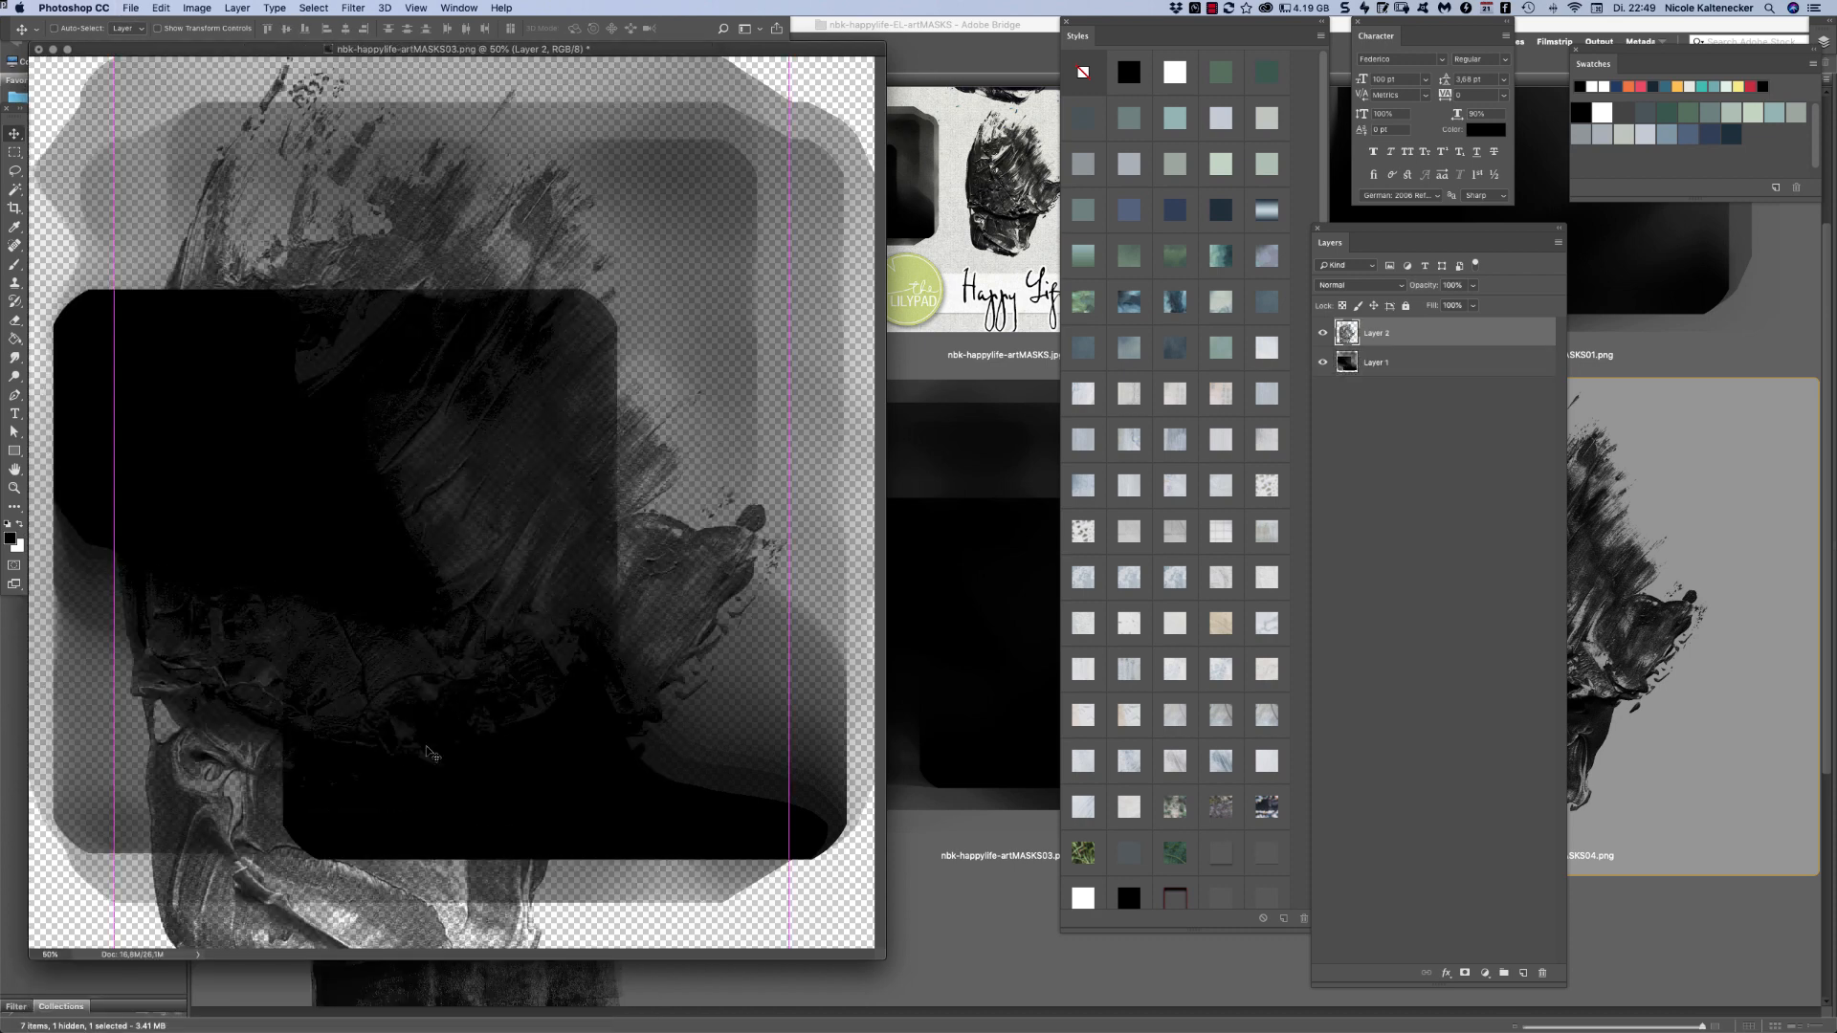
- Shift the pasted brush-stroke mask toward the canvas's right side and enlarge the document window around the canvas at 33.3% zoom
mouse_move(410, 830)
left_mouse_down()
mouse_move(594, 760)
mouse_move(599, 785)
mouse_move(582, 771)
left_mouse_up()
left_click_drag(883, 957, 1036, 1032)
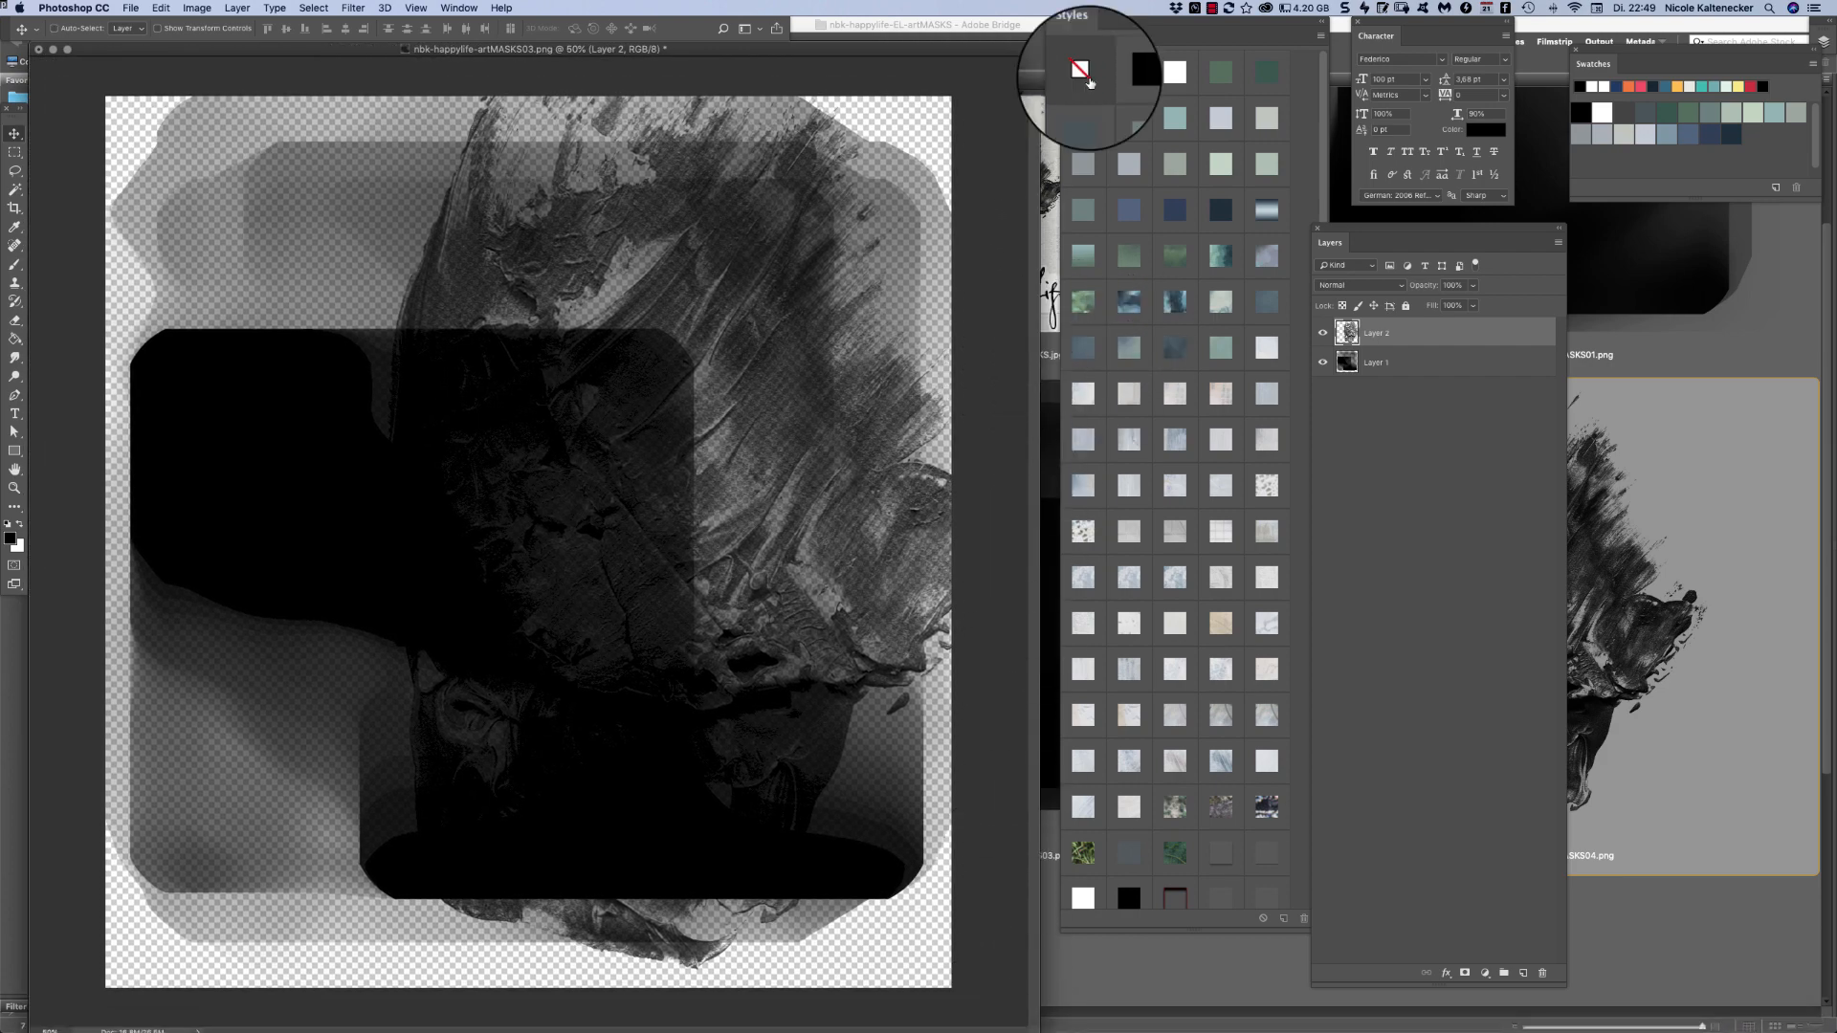
key("super+minus")
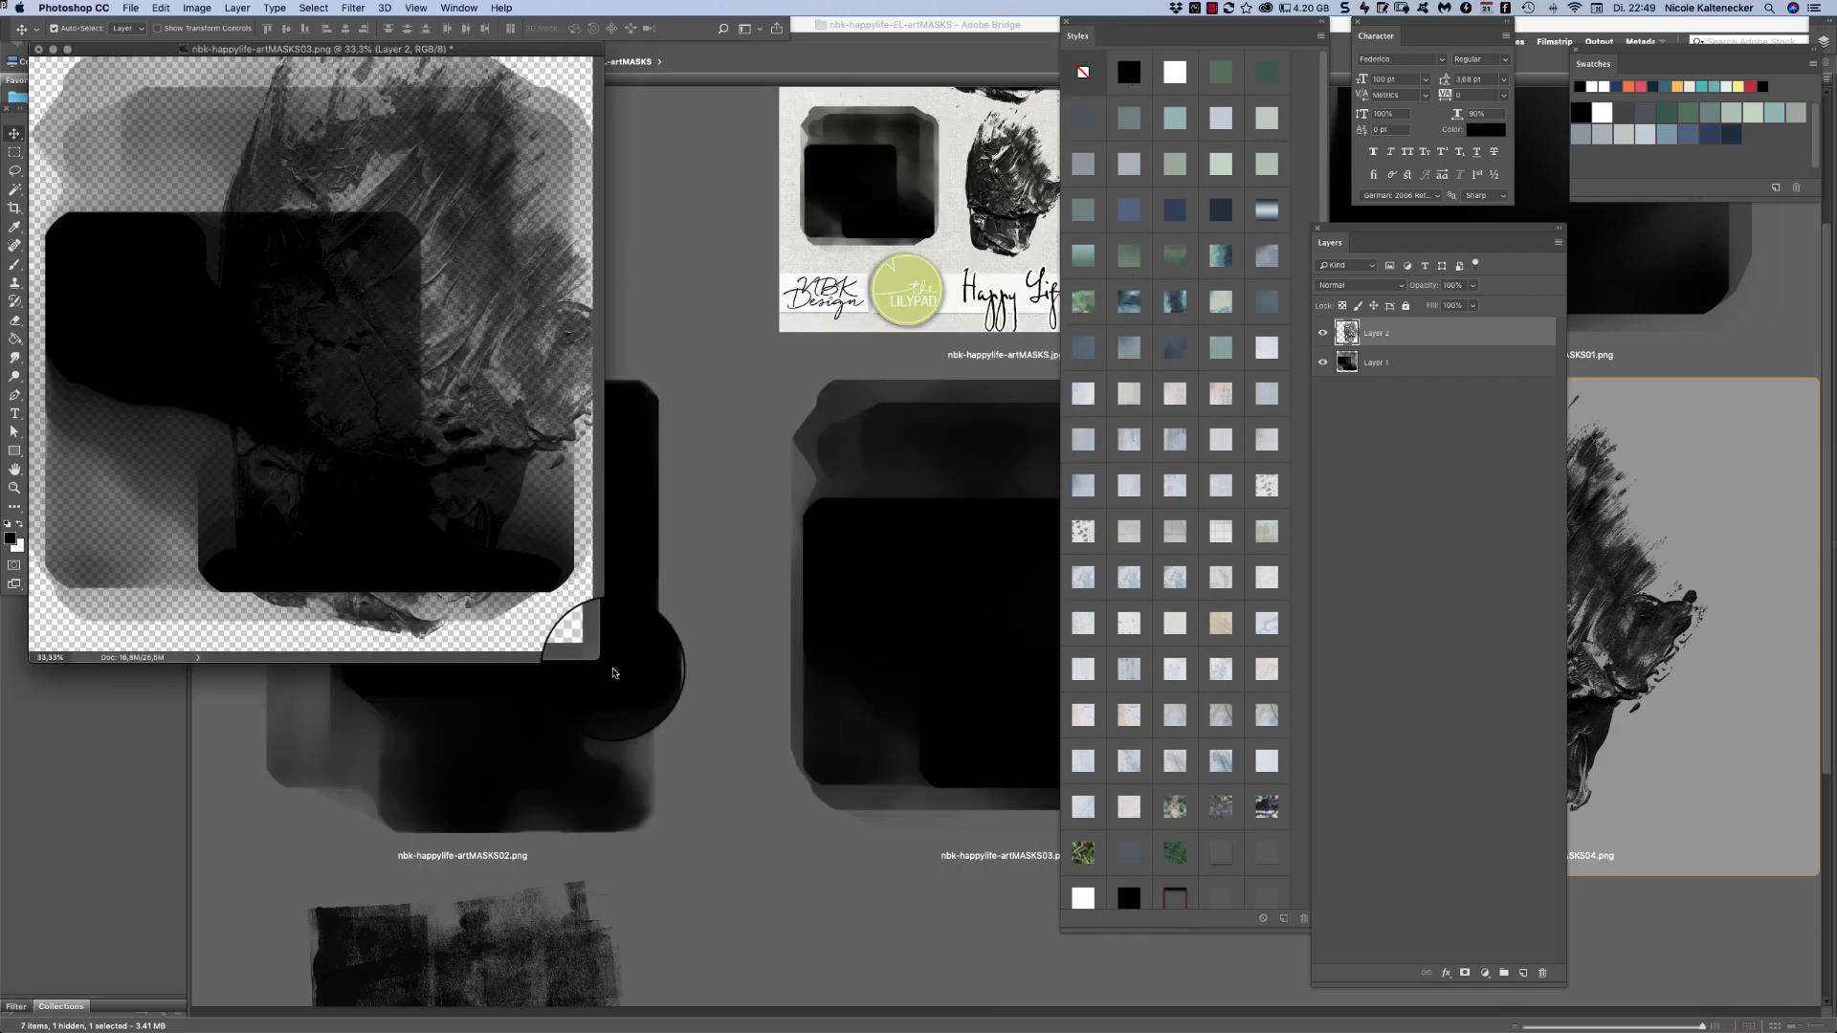
left_click_drag(601, 660, 955, 984)
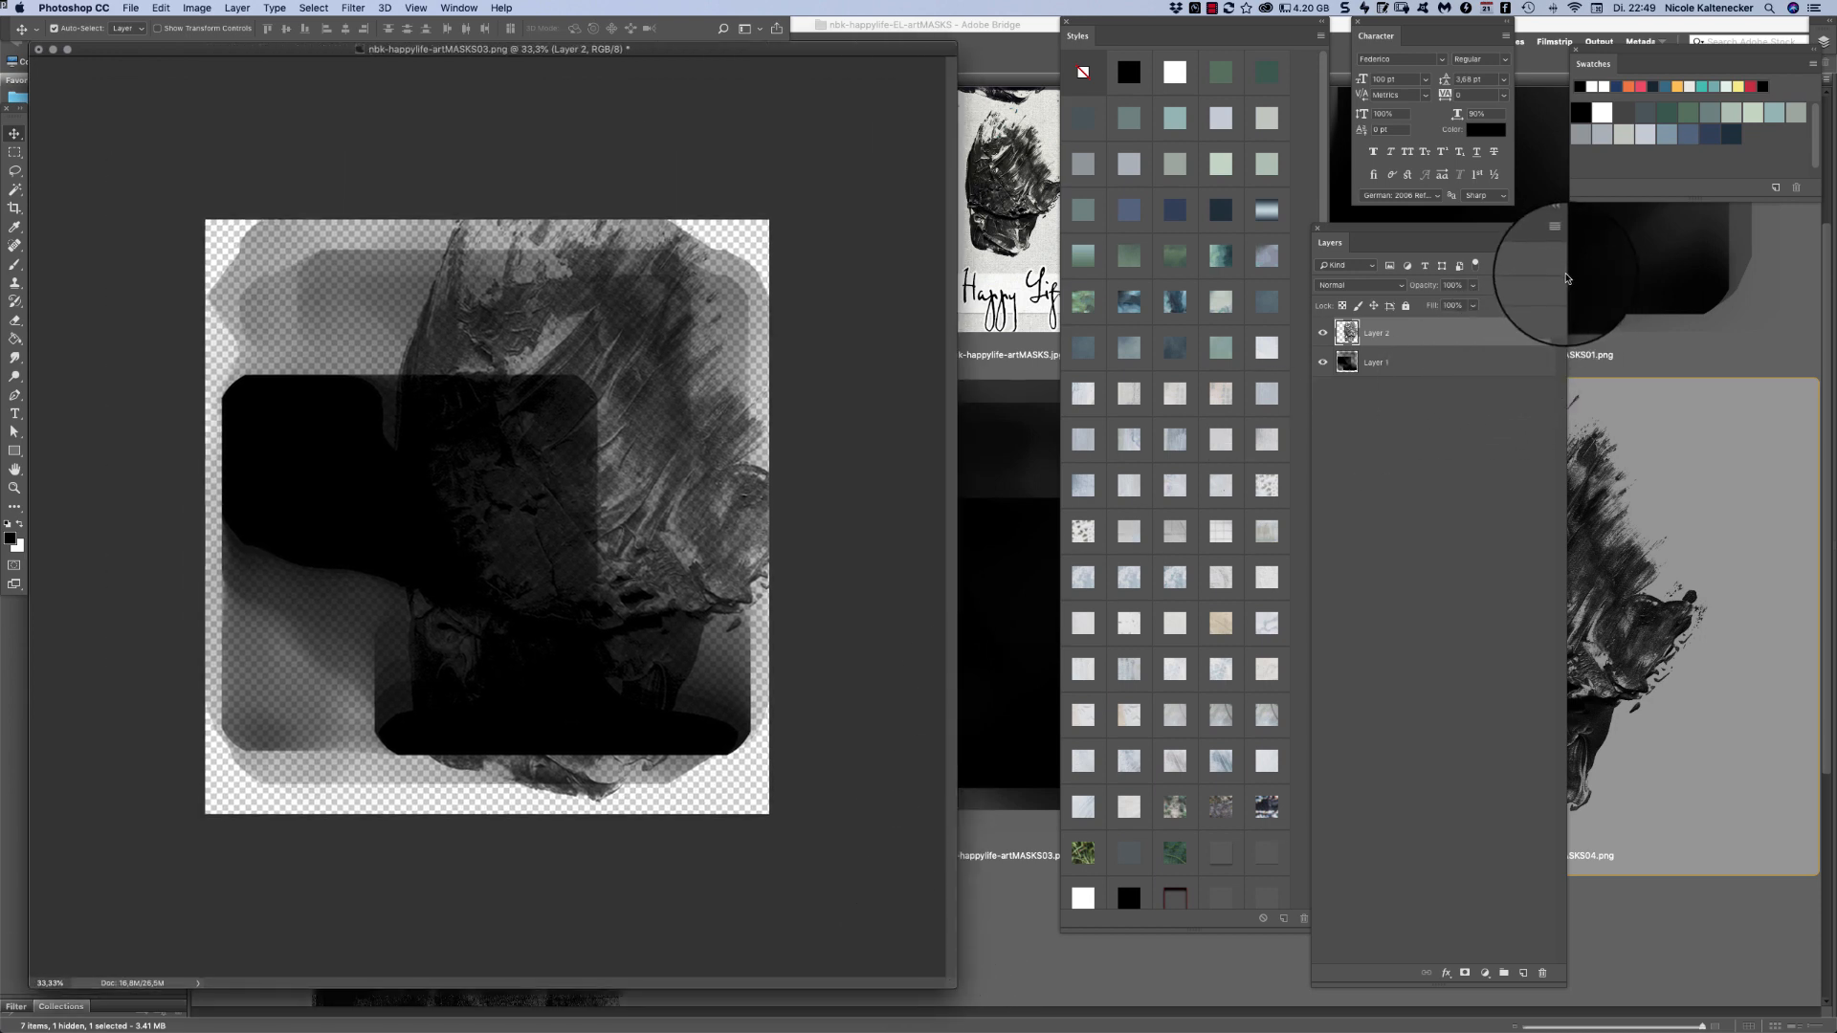
- Merge the two mask layers and reveal the whole brush-stroke mask beyond the canvas edge with Reveal All
left_click(199, 8)
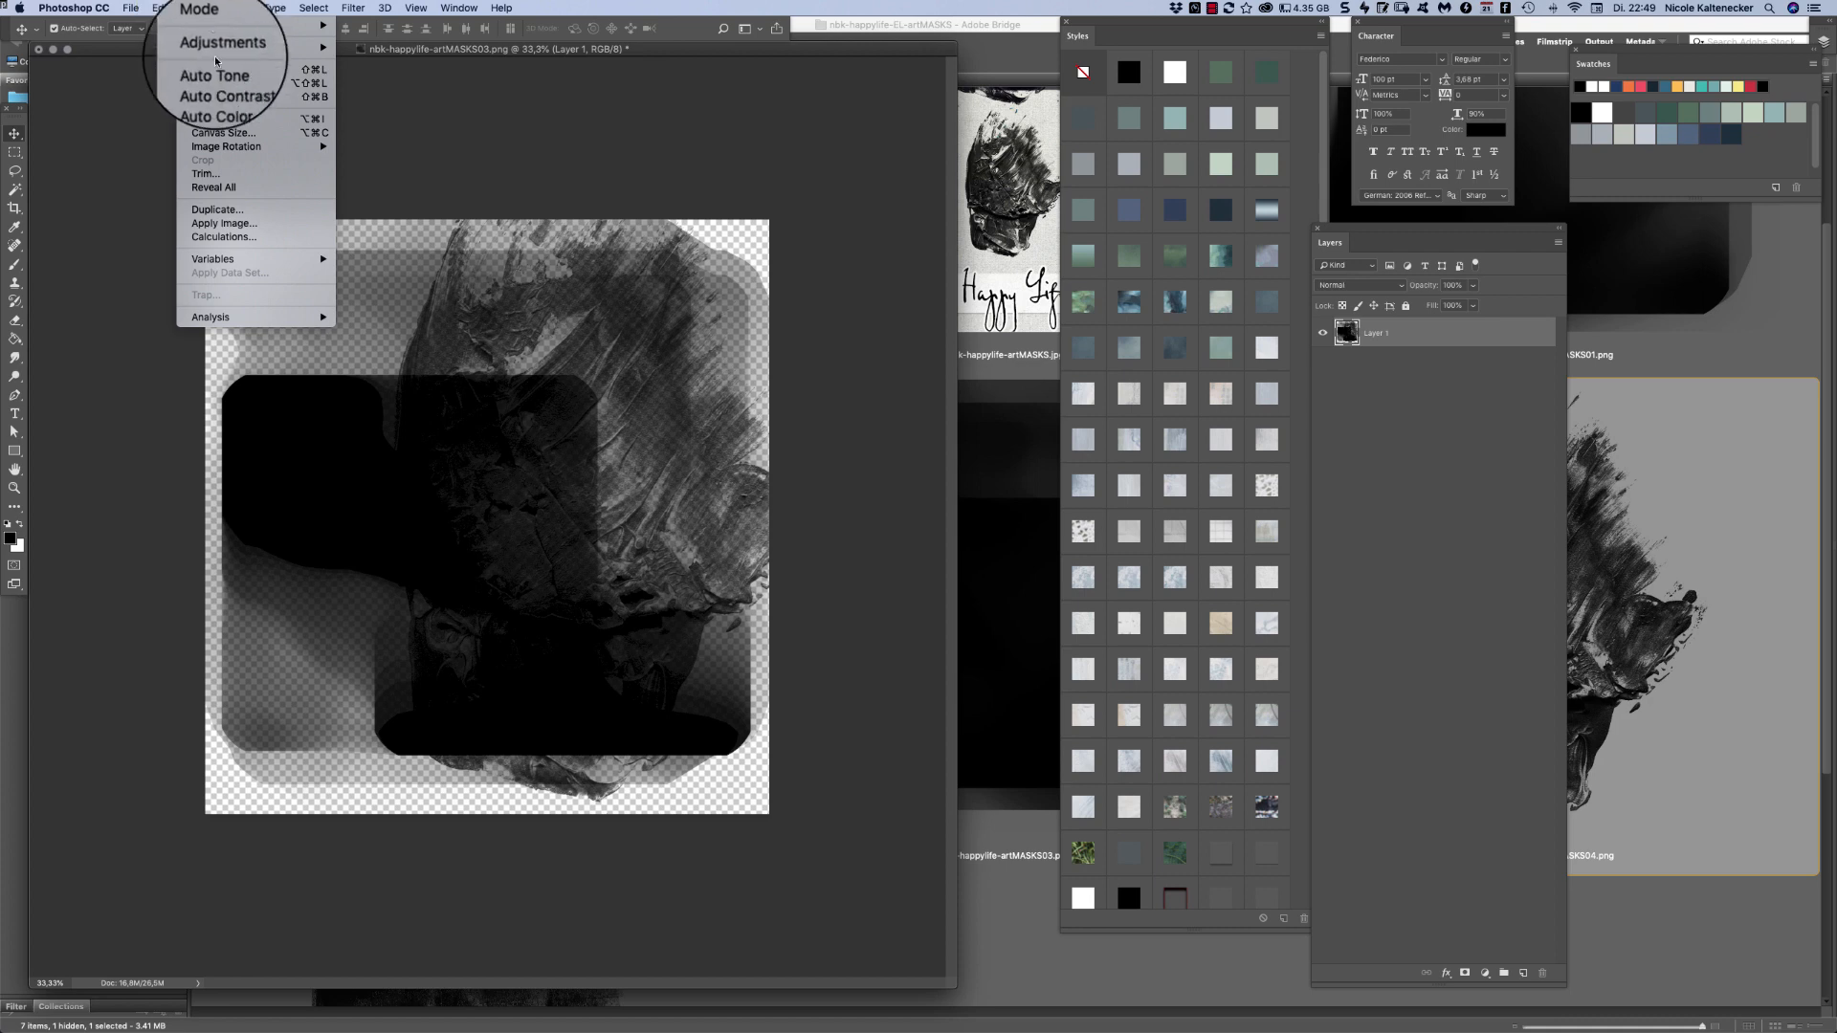
left_click(273, 187)
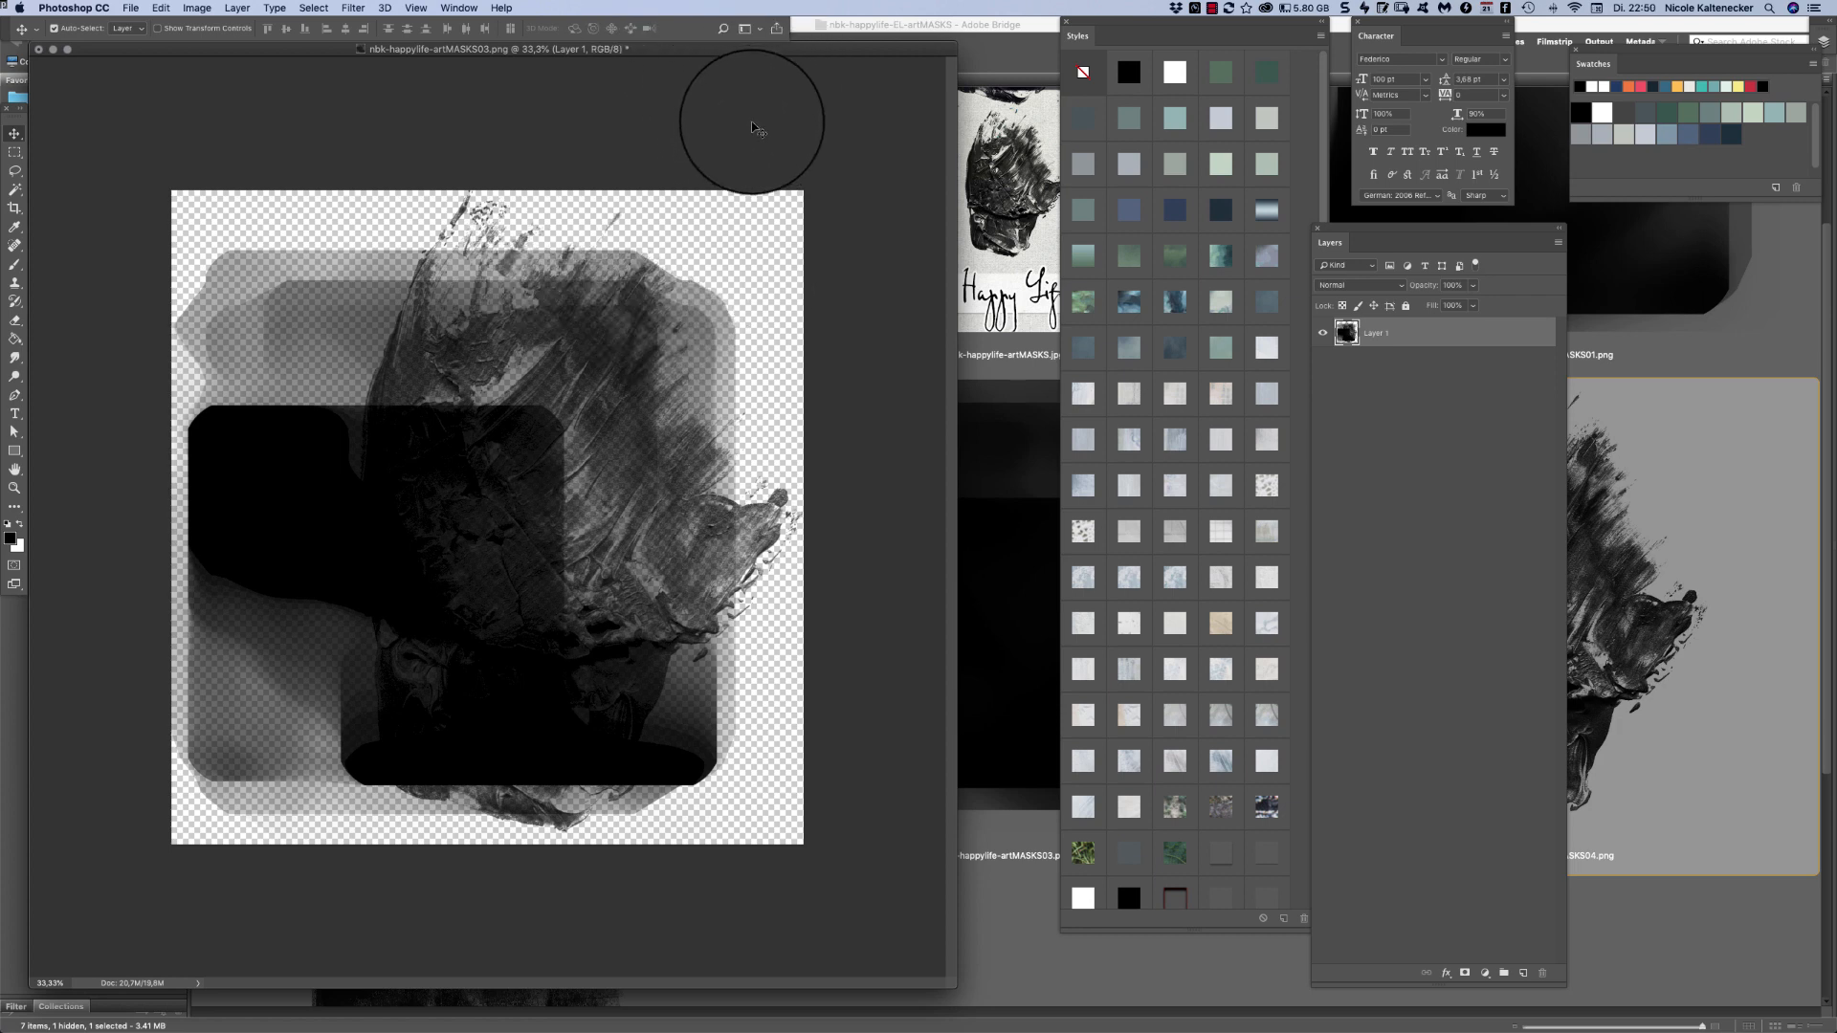
mouse_move(760, 50)
left_mouse_down()
mouse_move(850, 114)
mouse_move(767, 74)
mouse_move(763, 51)
left_mouse_up()
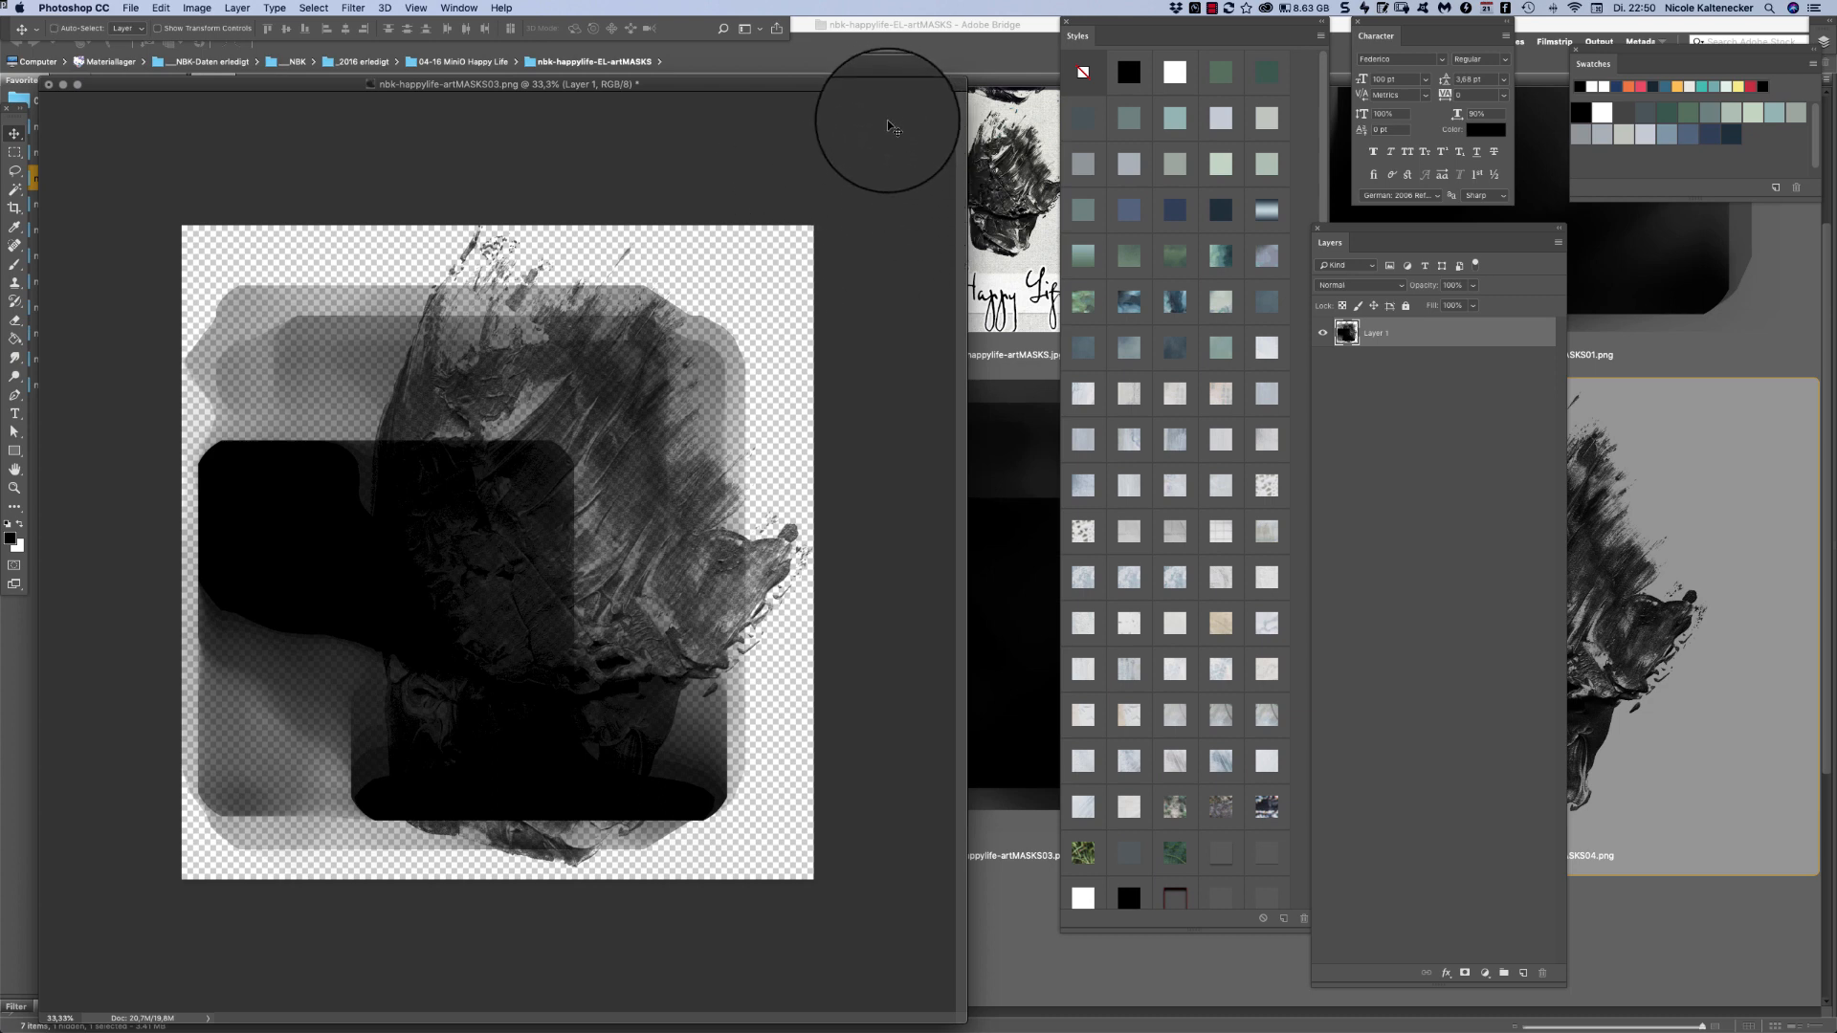
key("super+minus")
key("super+minus")
key("super+minus")
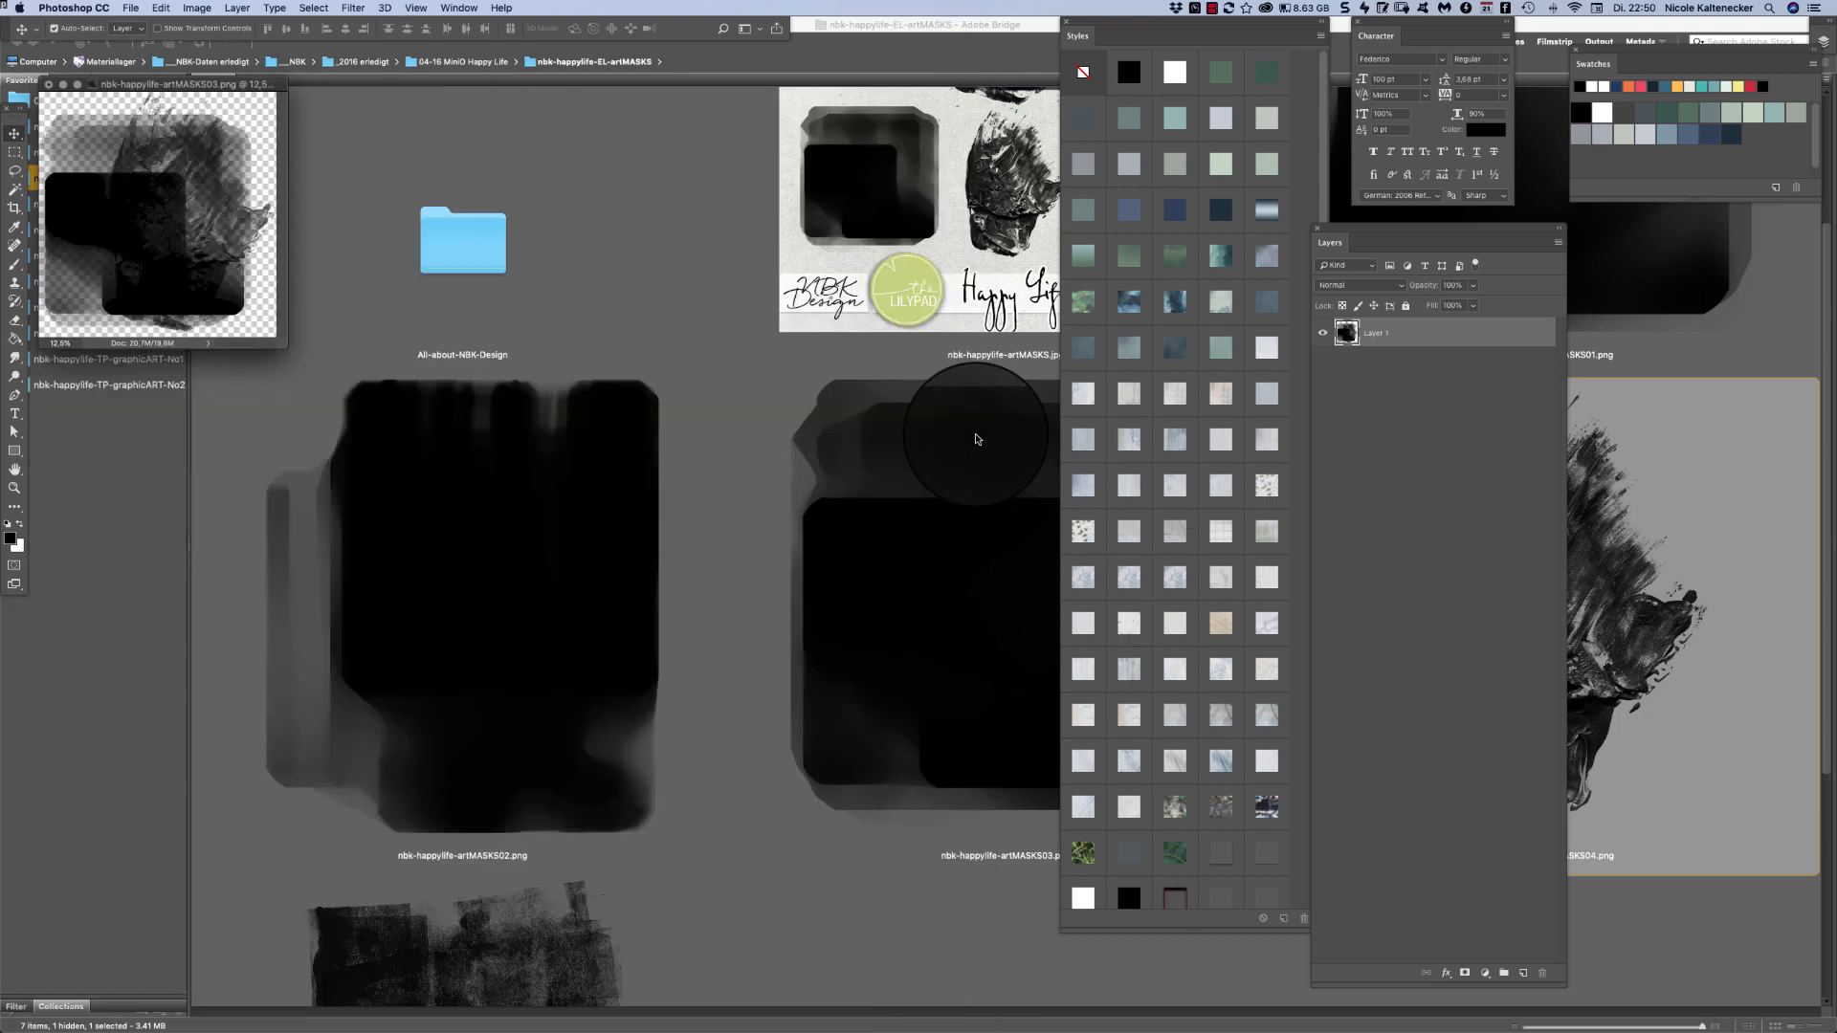
- Switch to Bridge and look through the gesso script pieces in the nbk-happylife-EL-gessoscriptpieces folder
left_click(173, 622)
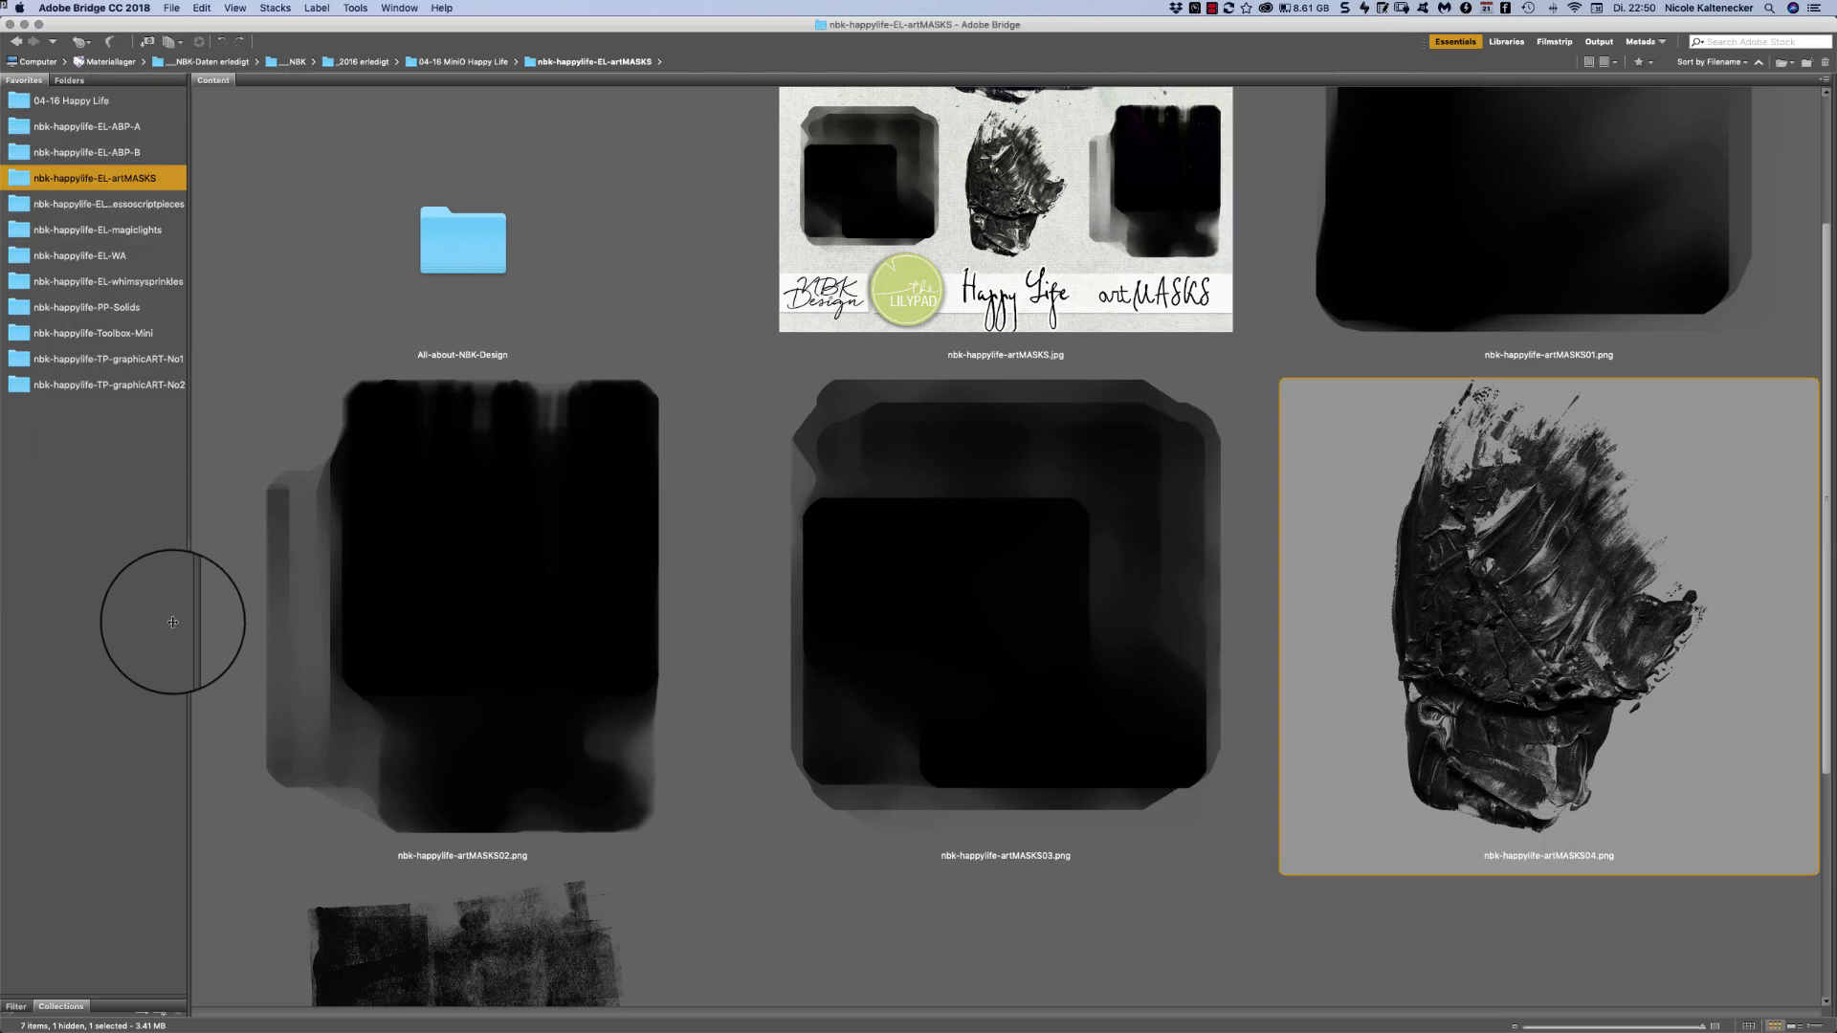
left_click(141, 206)
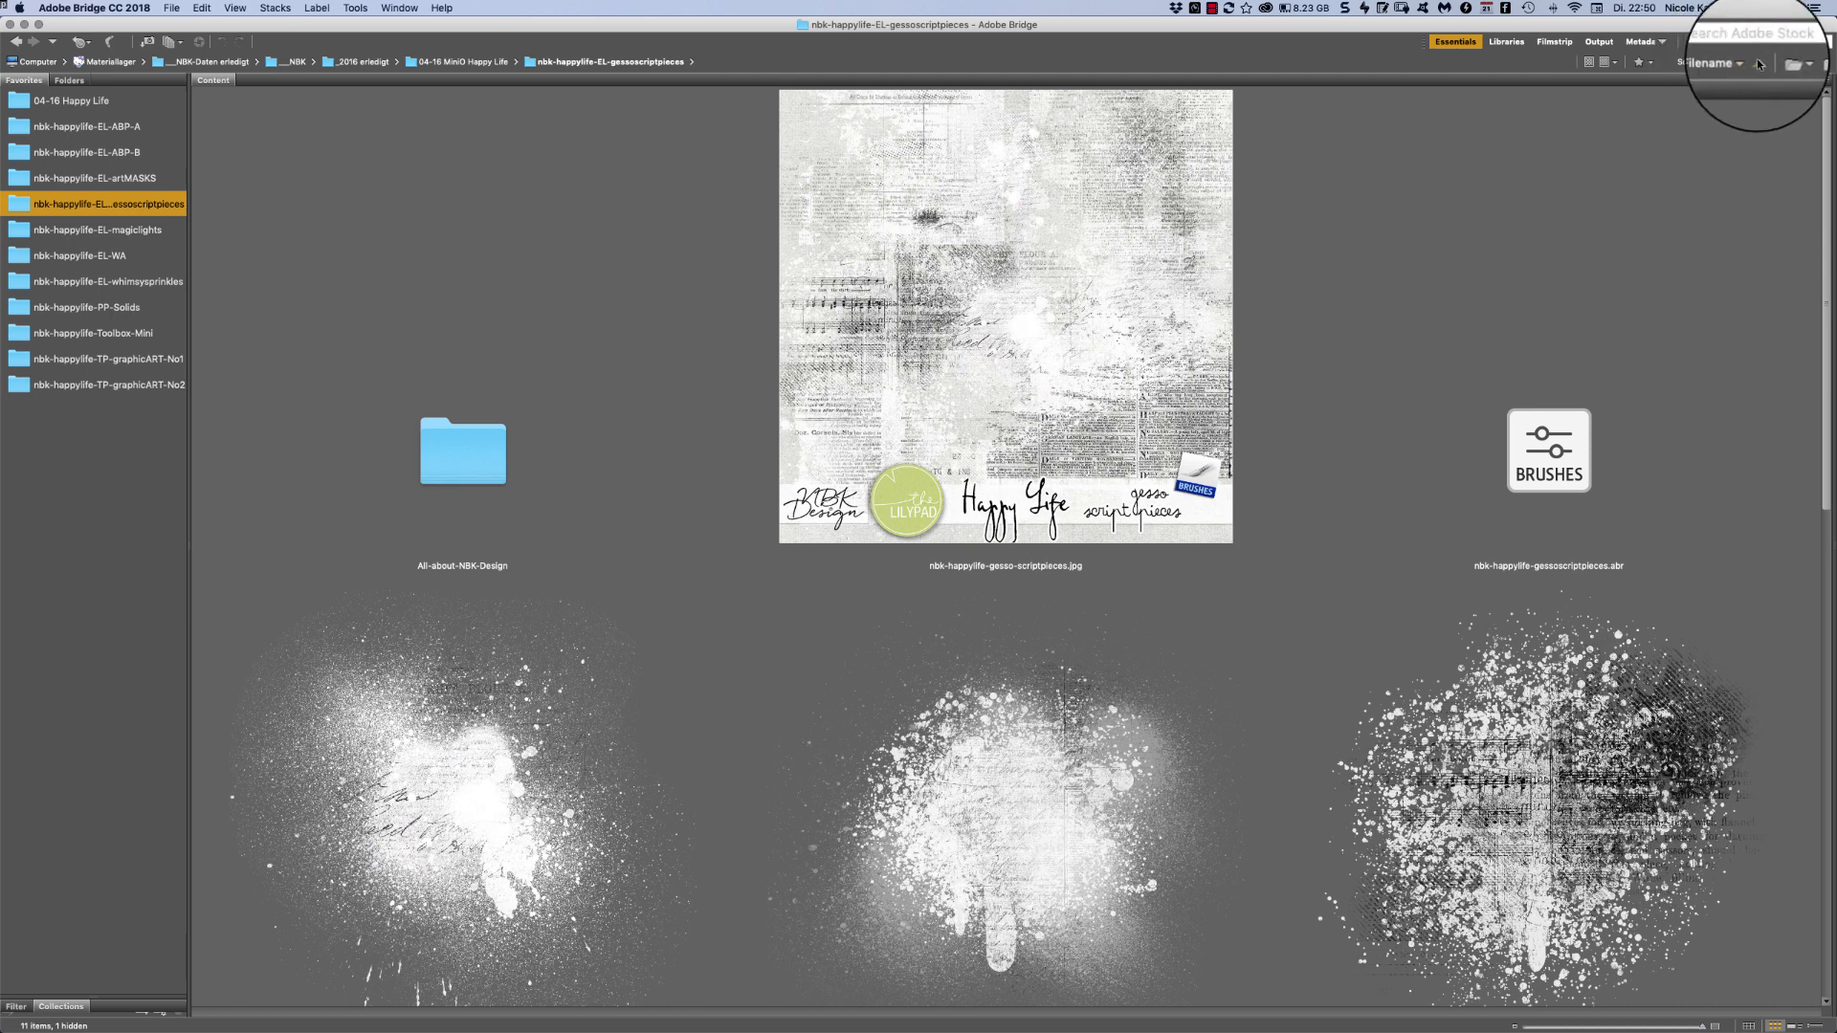
left_click(1790, 105)
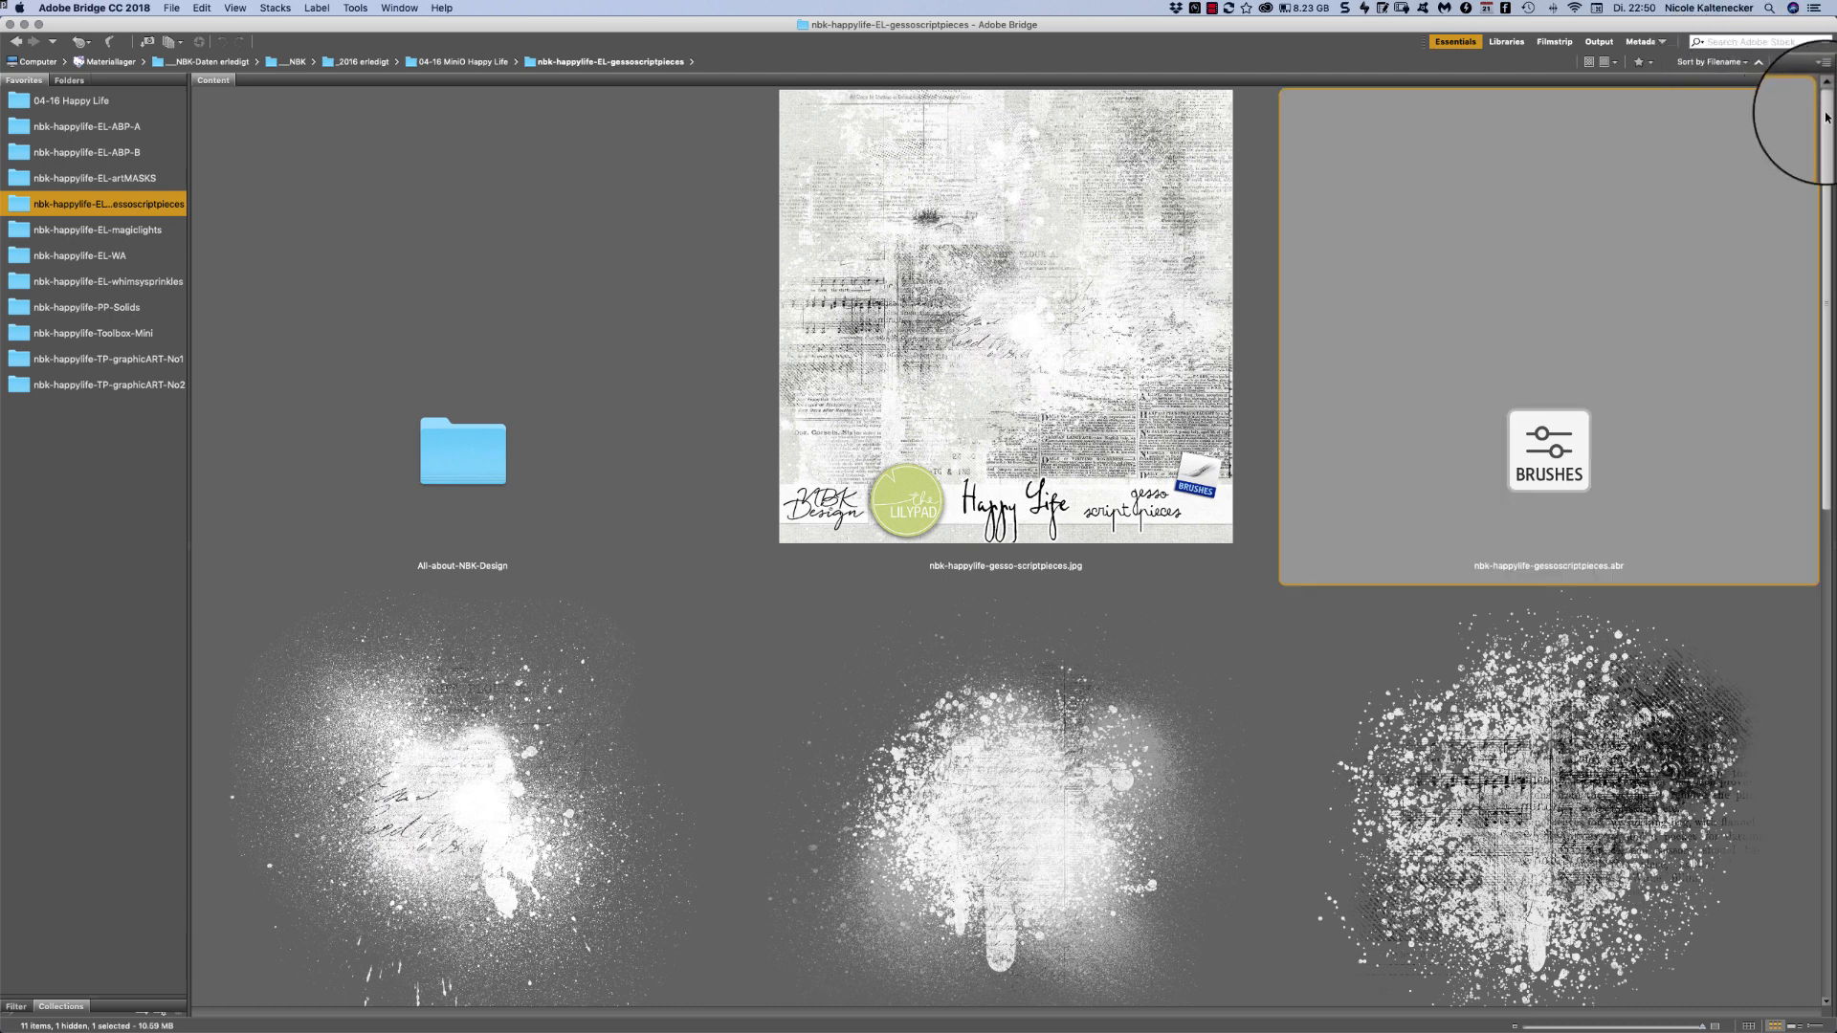
scroll(1782, 178, "down", 2)
scroll(1774, 181, "down", 4)
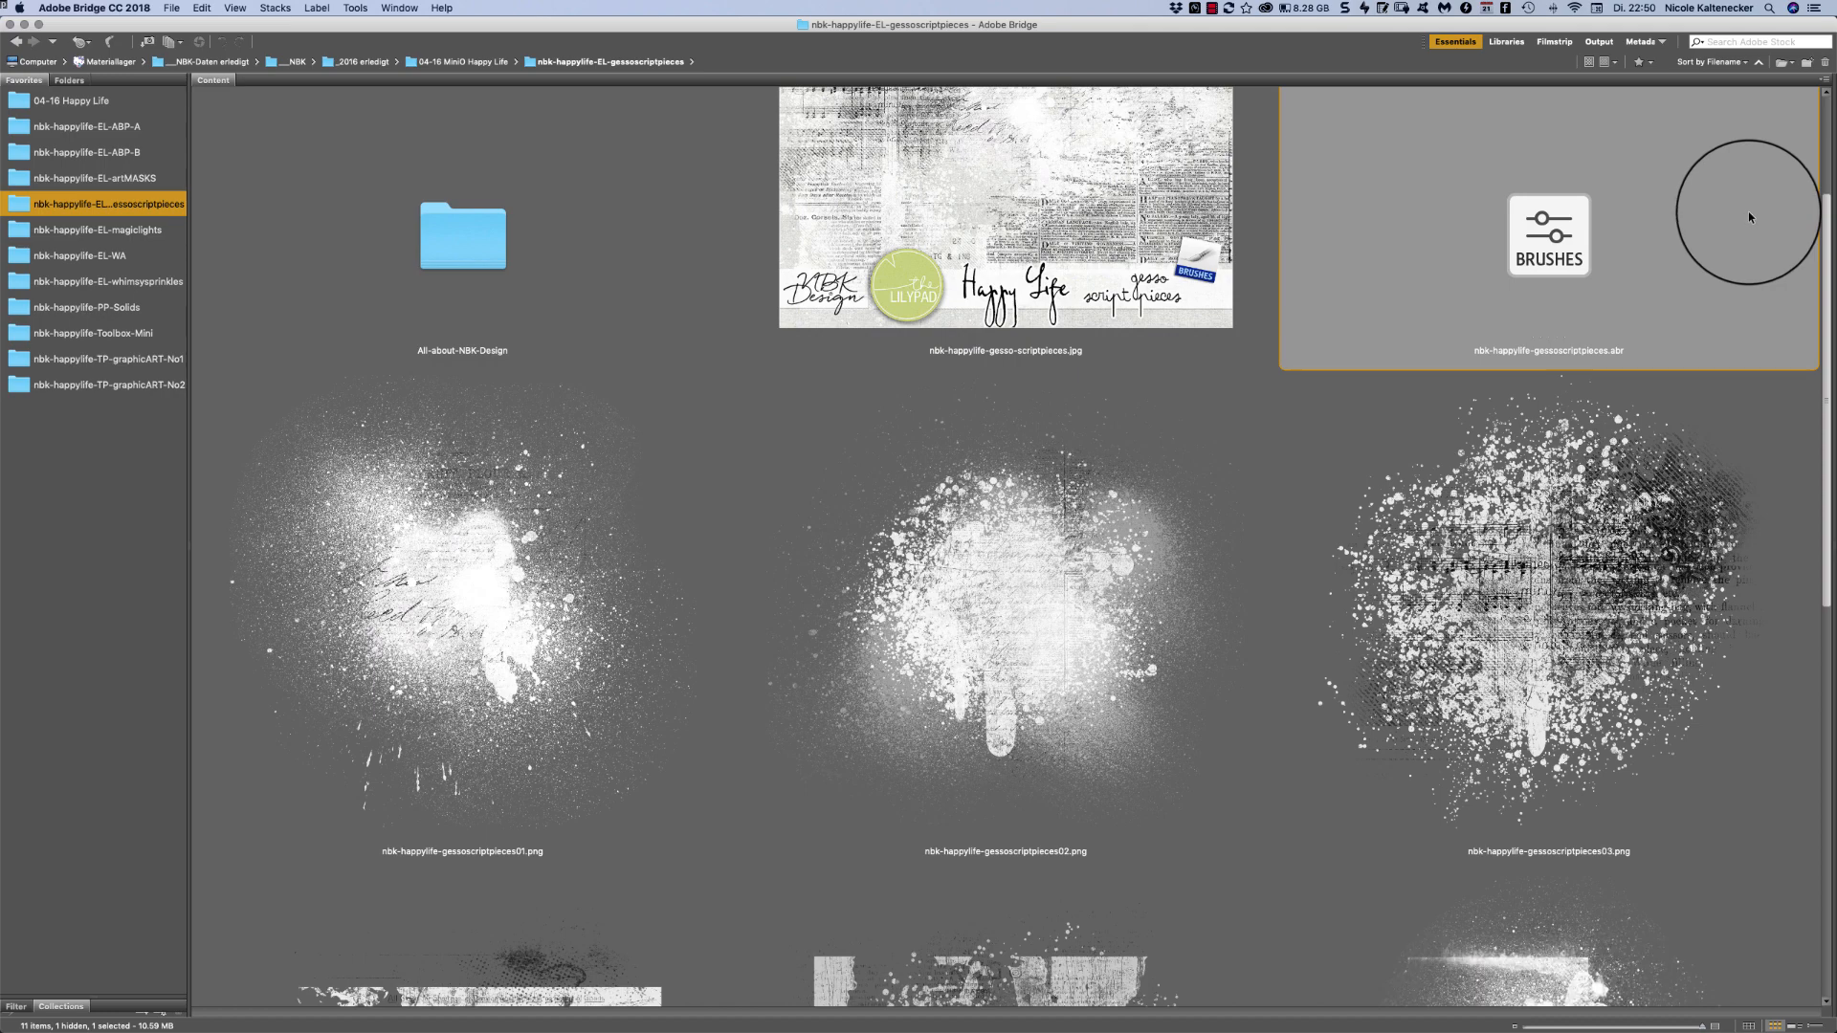
scroll(1748, 211, "down", 2)
scroll(1682, 302, "down", 7)
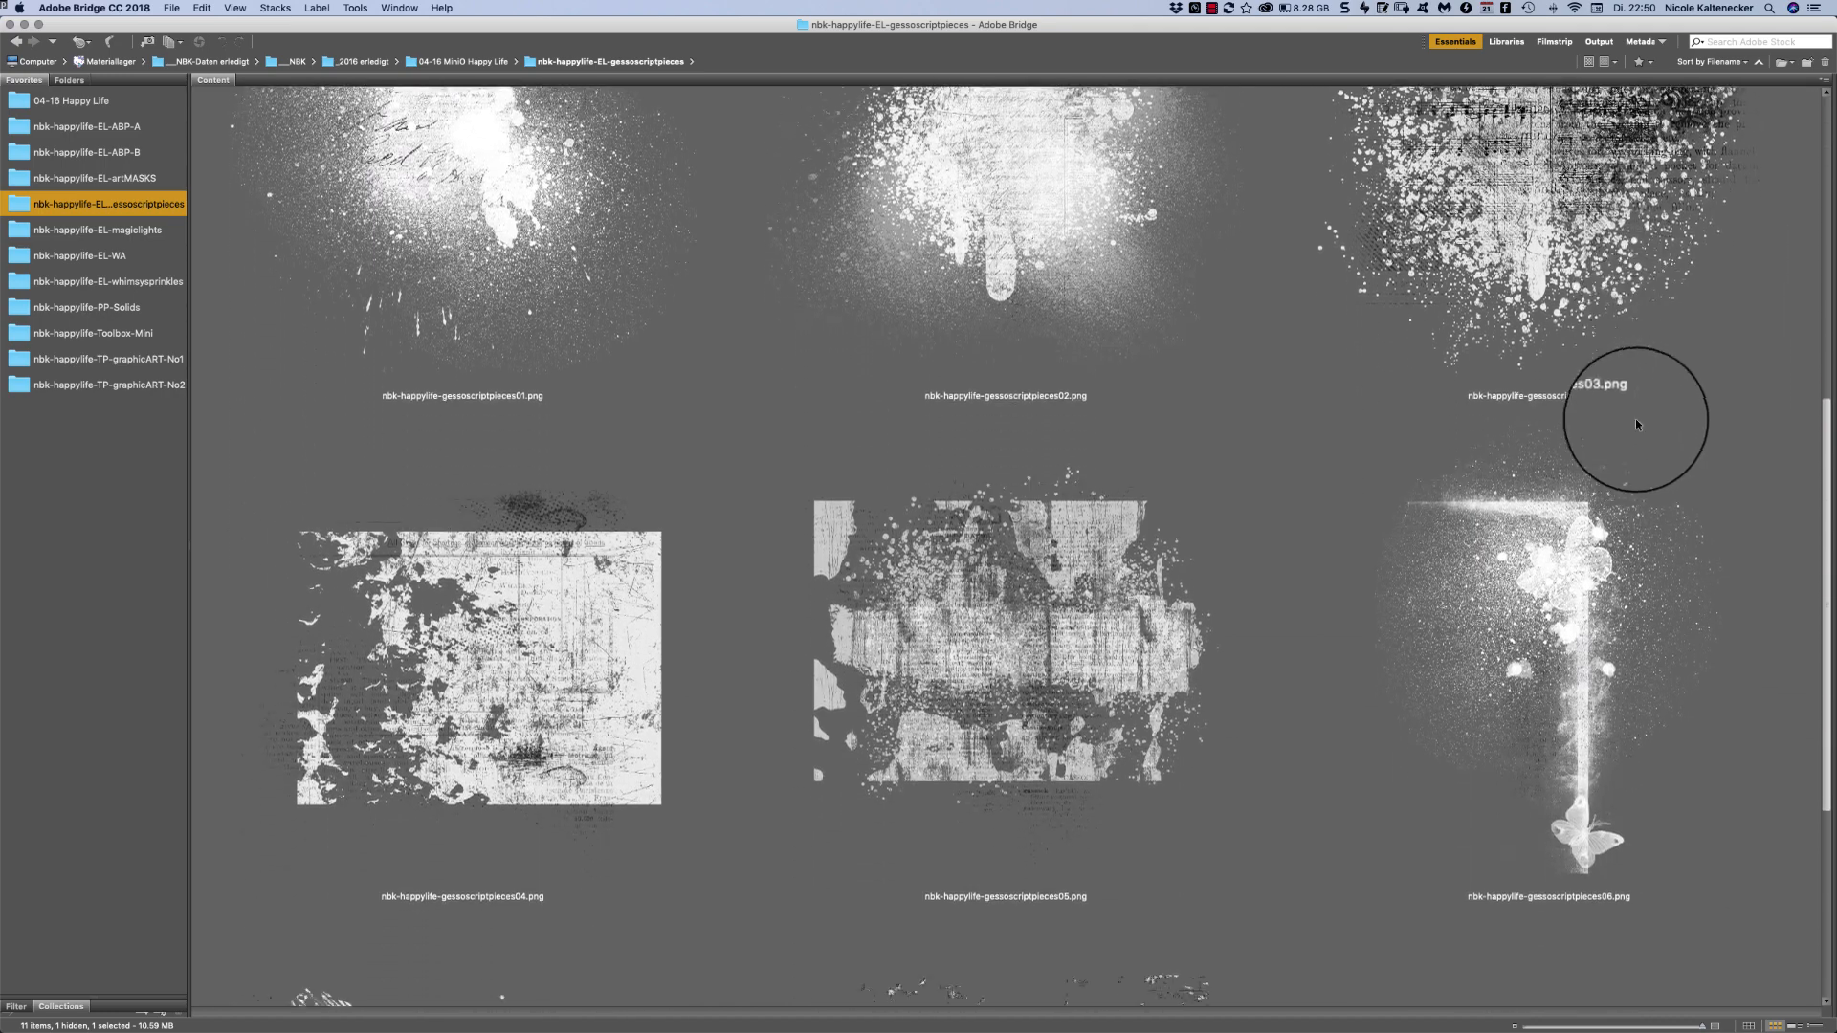
scroll(1633, 463, "down", 5)
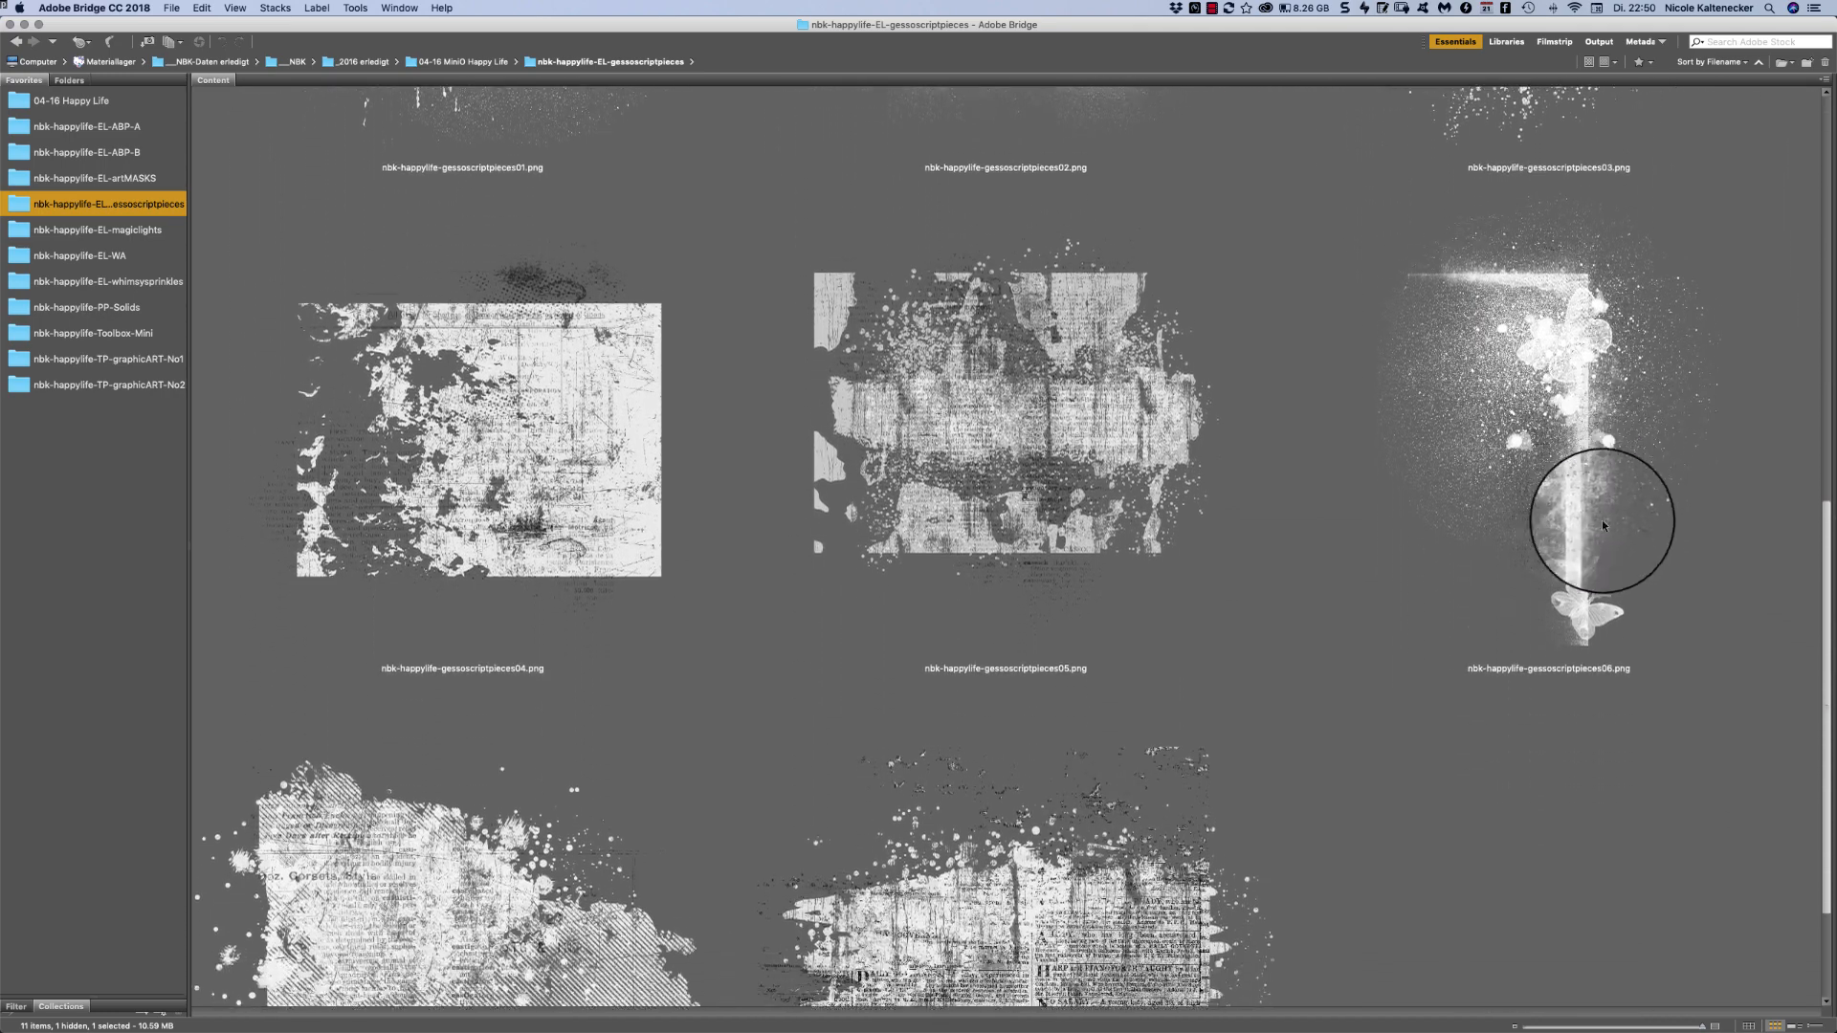
scroll(1577, 578, "down", 2)
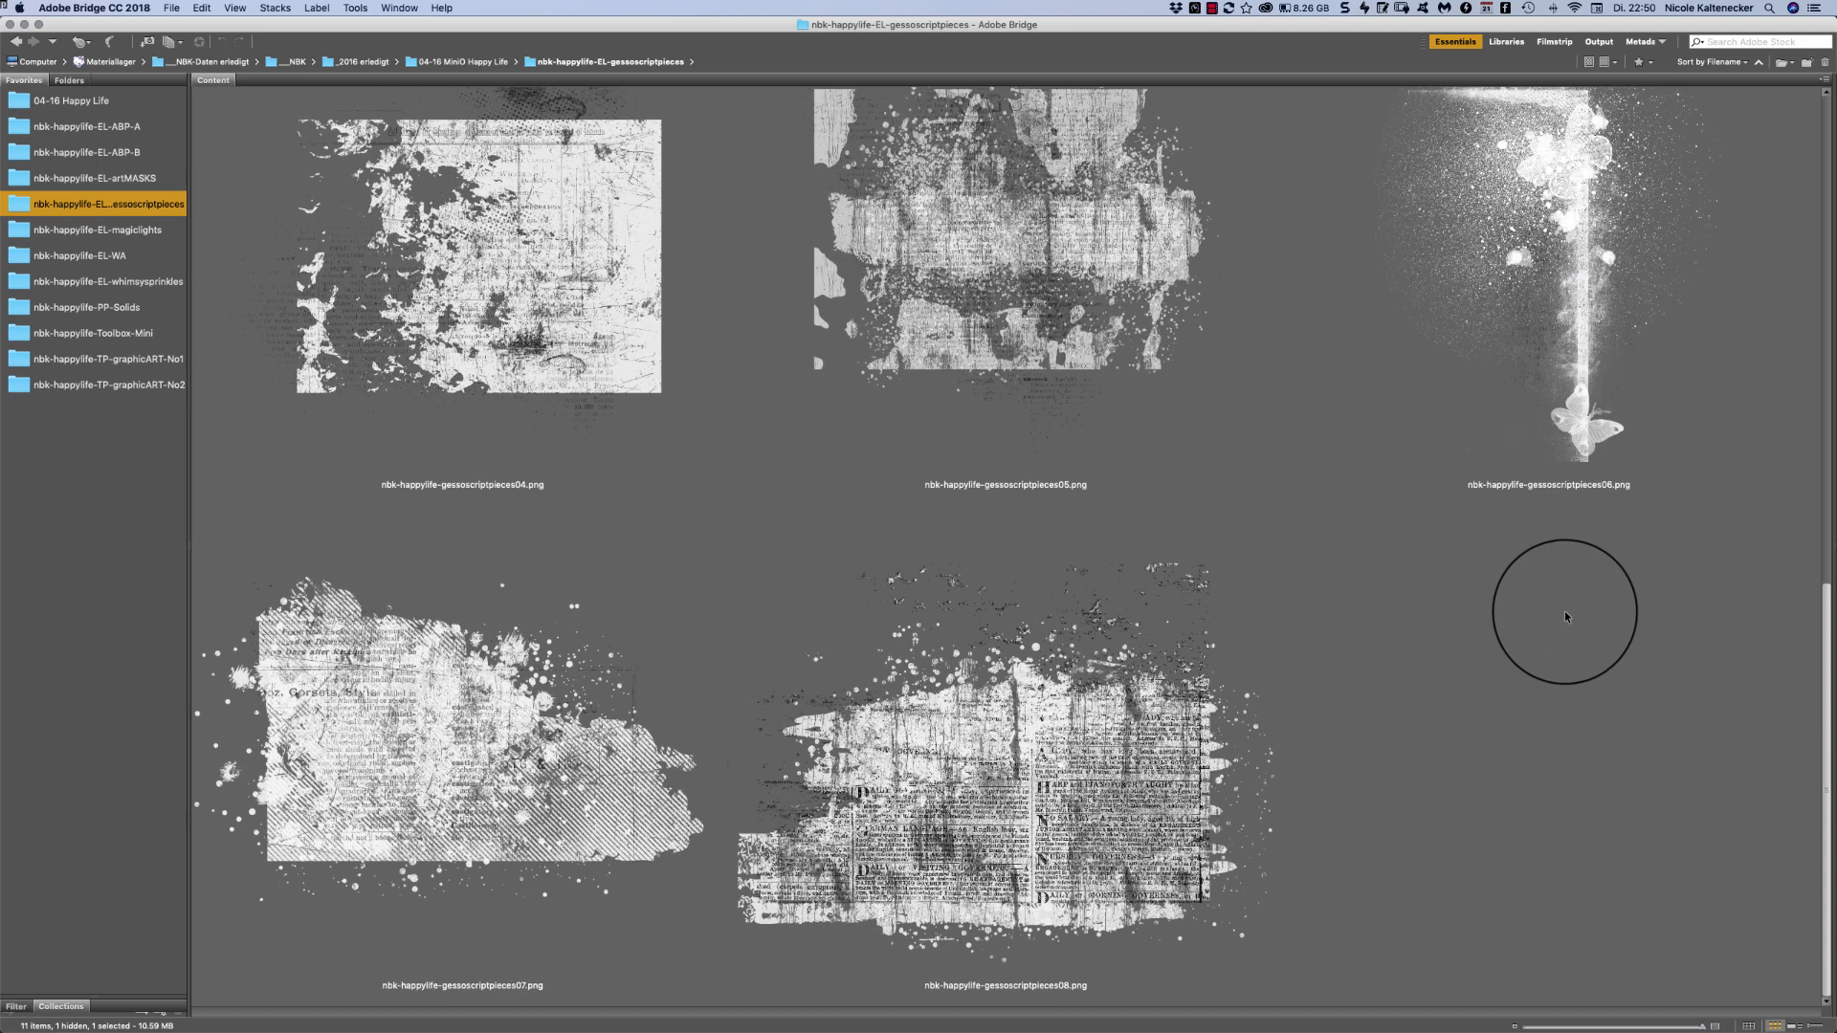
- Inspect nbk-happylife-gessoscriptpieces08.png in full-screen preview, then return to the thumbnails and deselect it
left_click(1062, 771)
left_click(1301, 705)
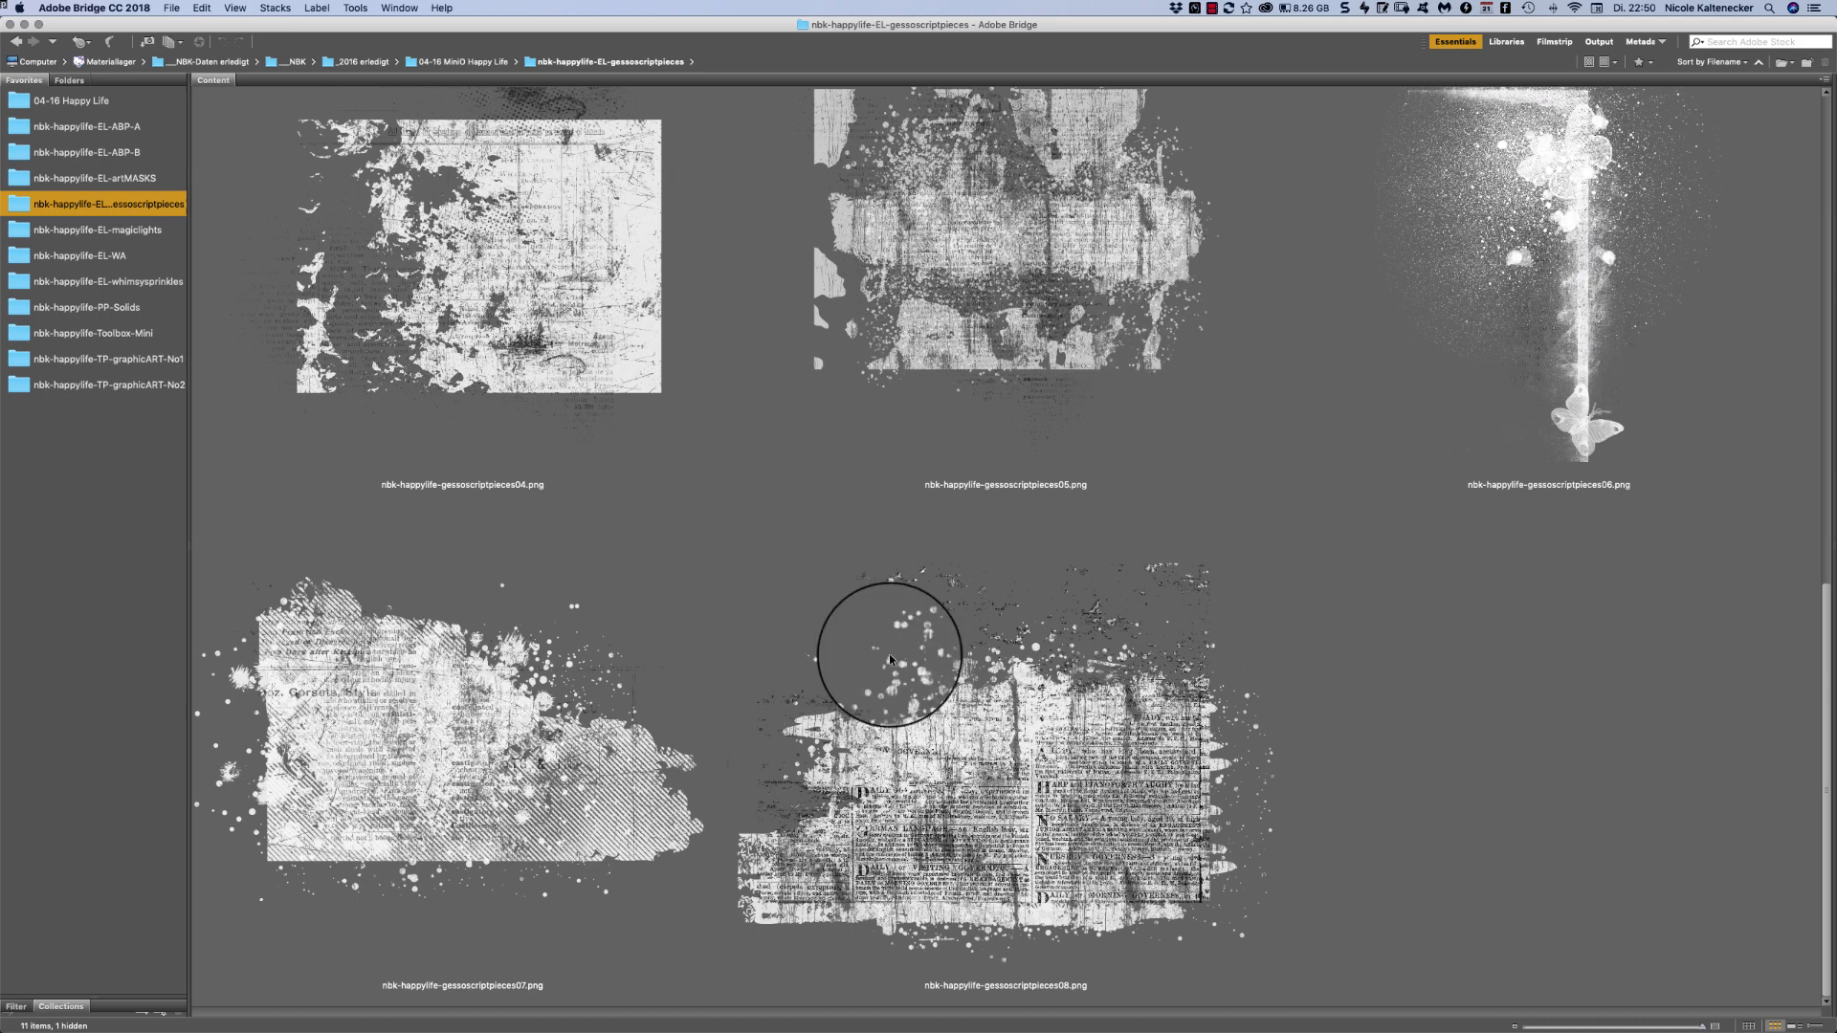
left_click(1110, 739)
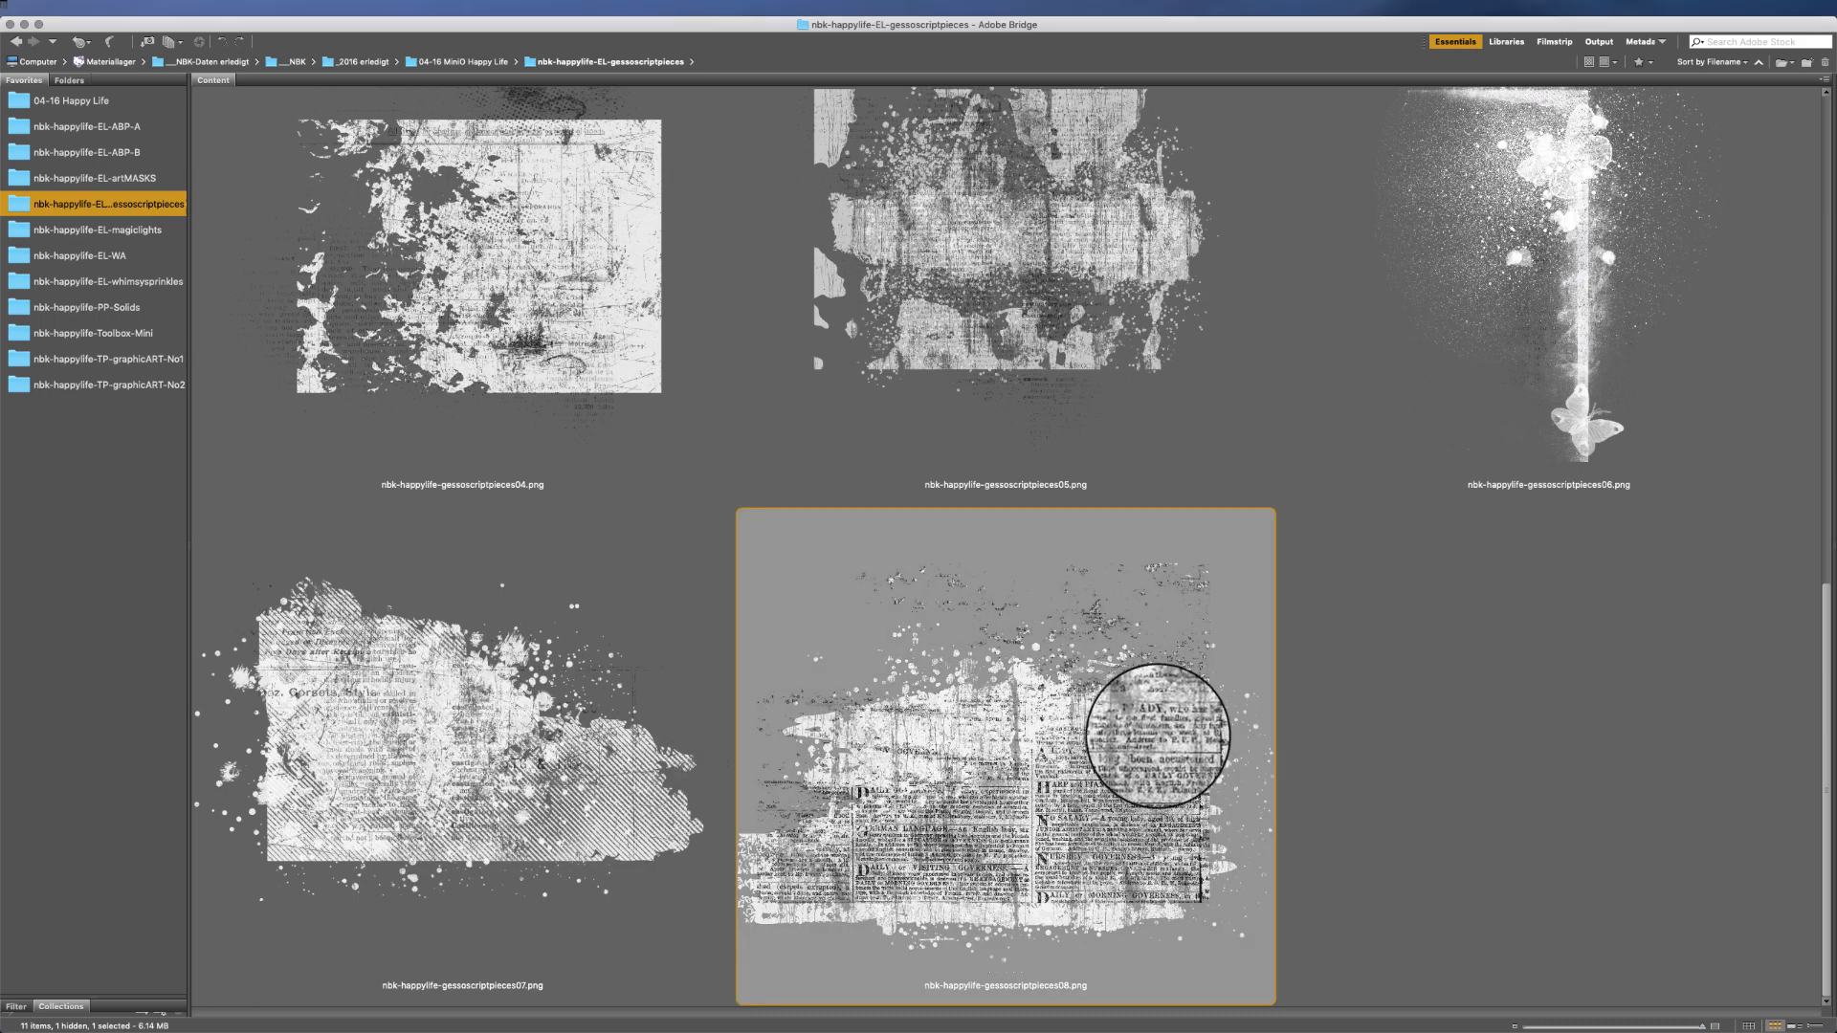
key("space")
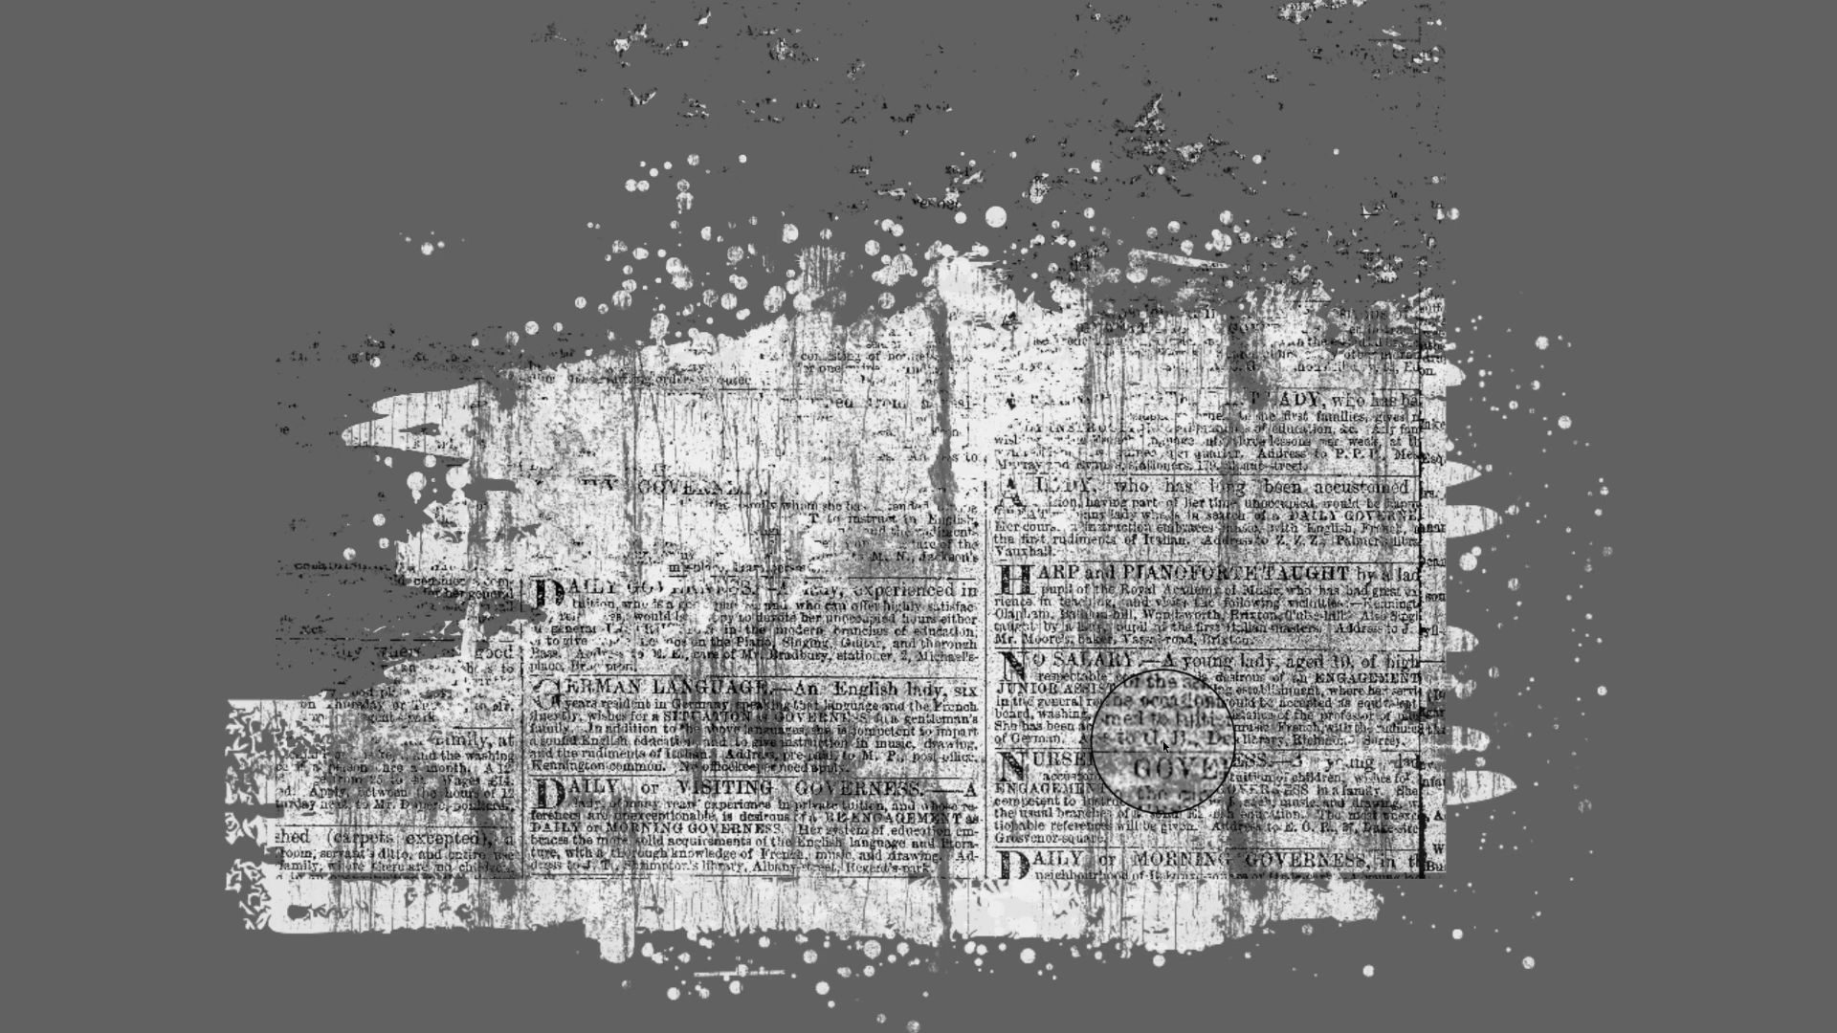
key("space")
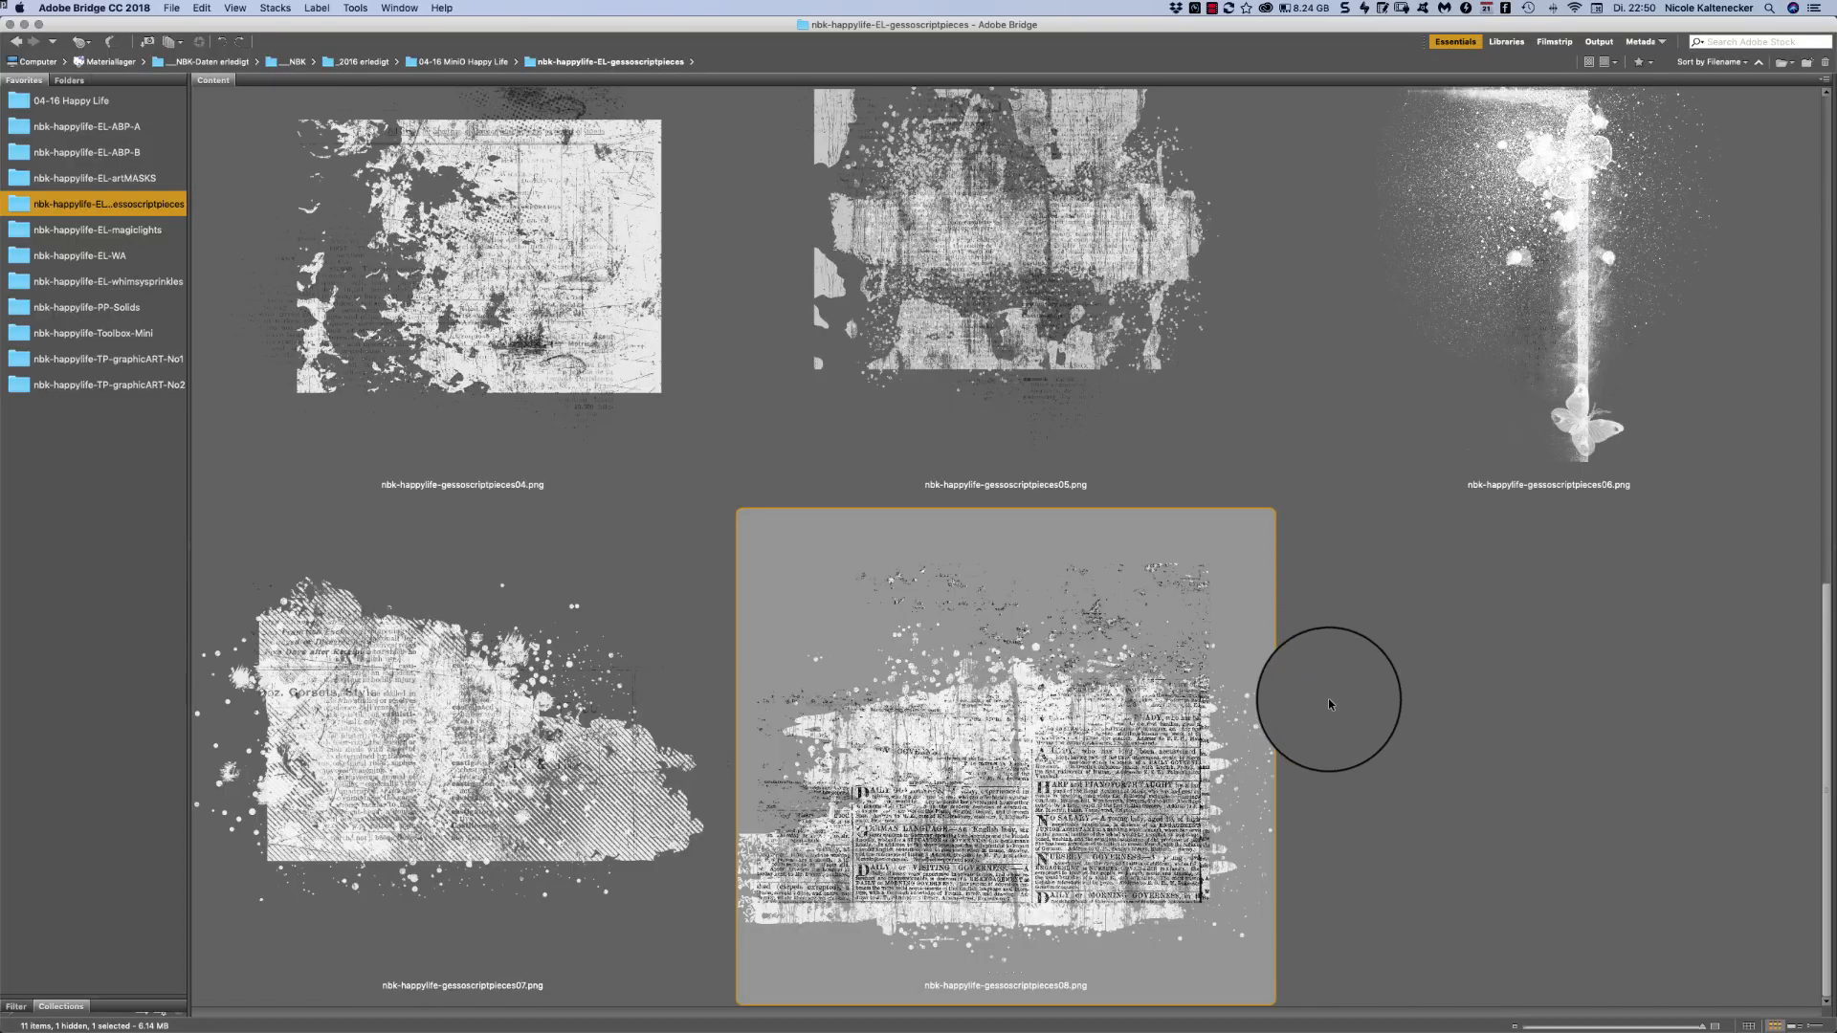
left_click(1328, 701)
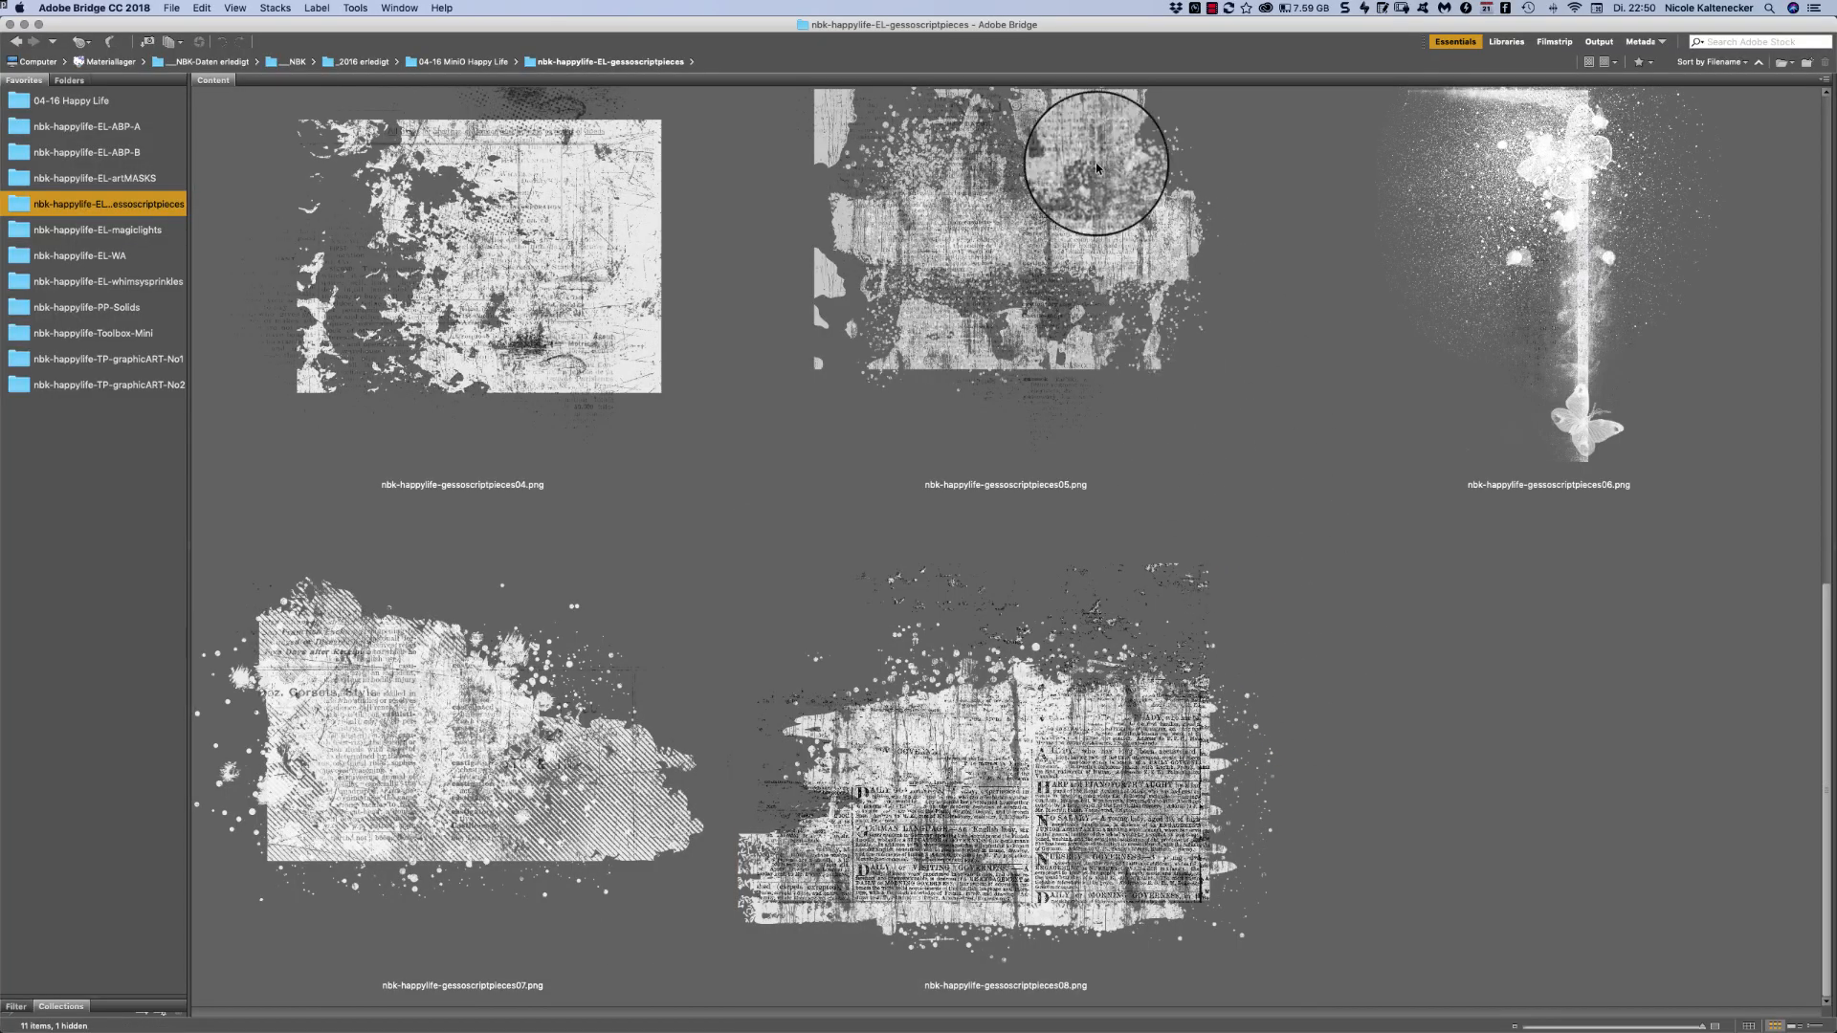
- Look through all the magic lights images and the preview in the nbk-happylife-EL-magiclights folder
left_click(157, 236)
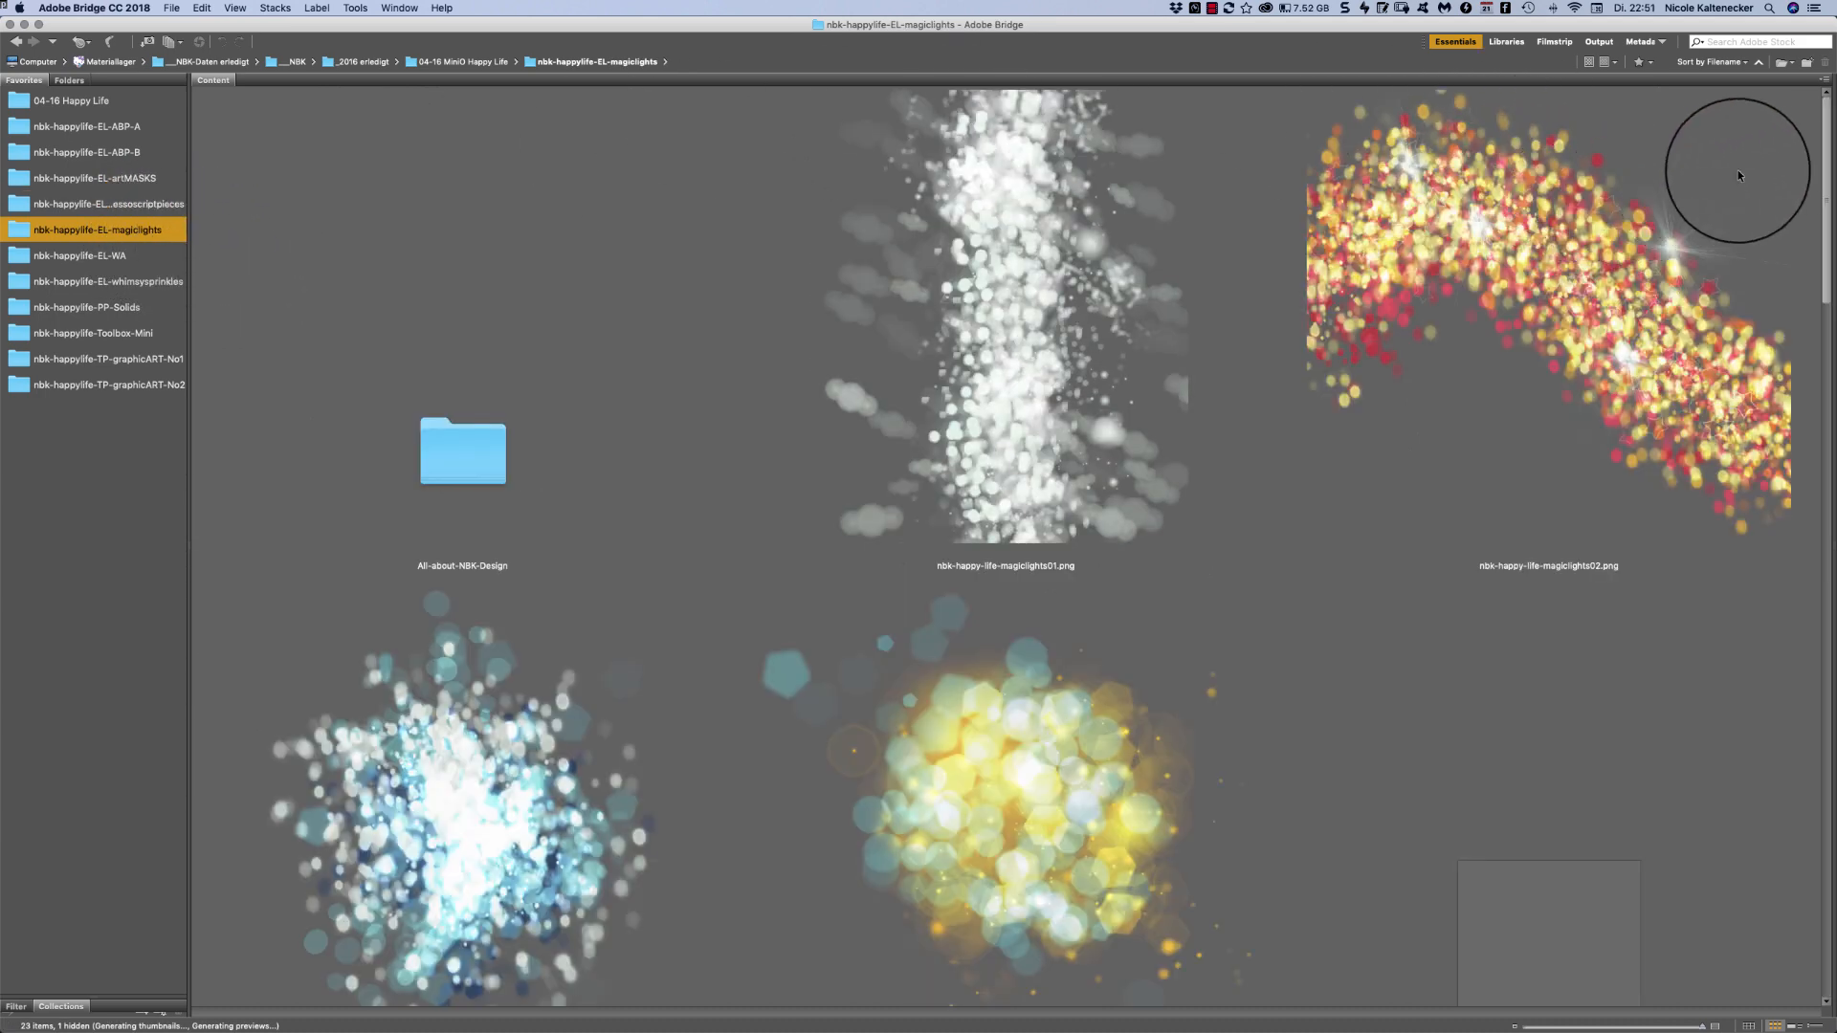
left_click_drag(1824, 115, 1717, 243)
scroll(1717, 243, "down", 10)
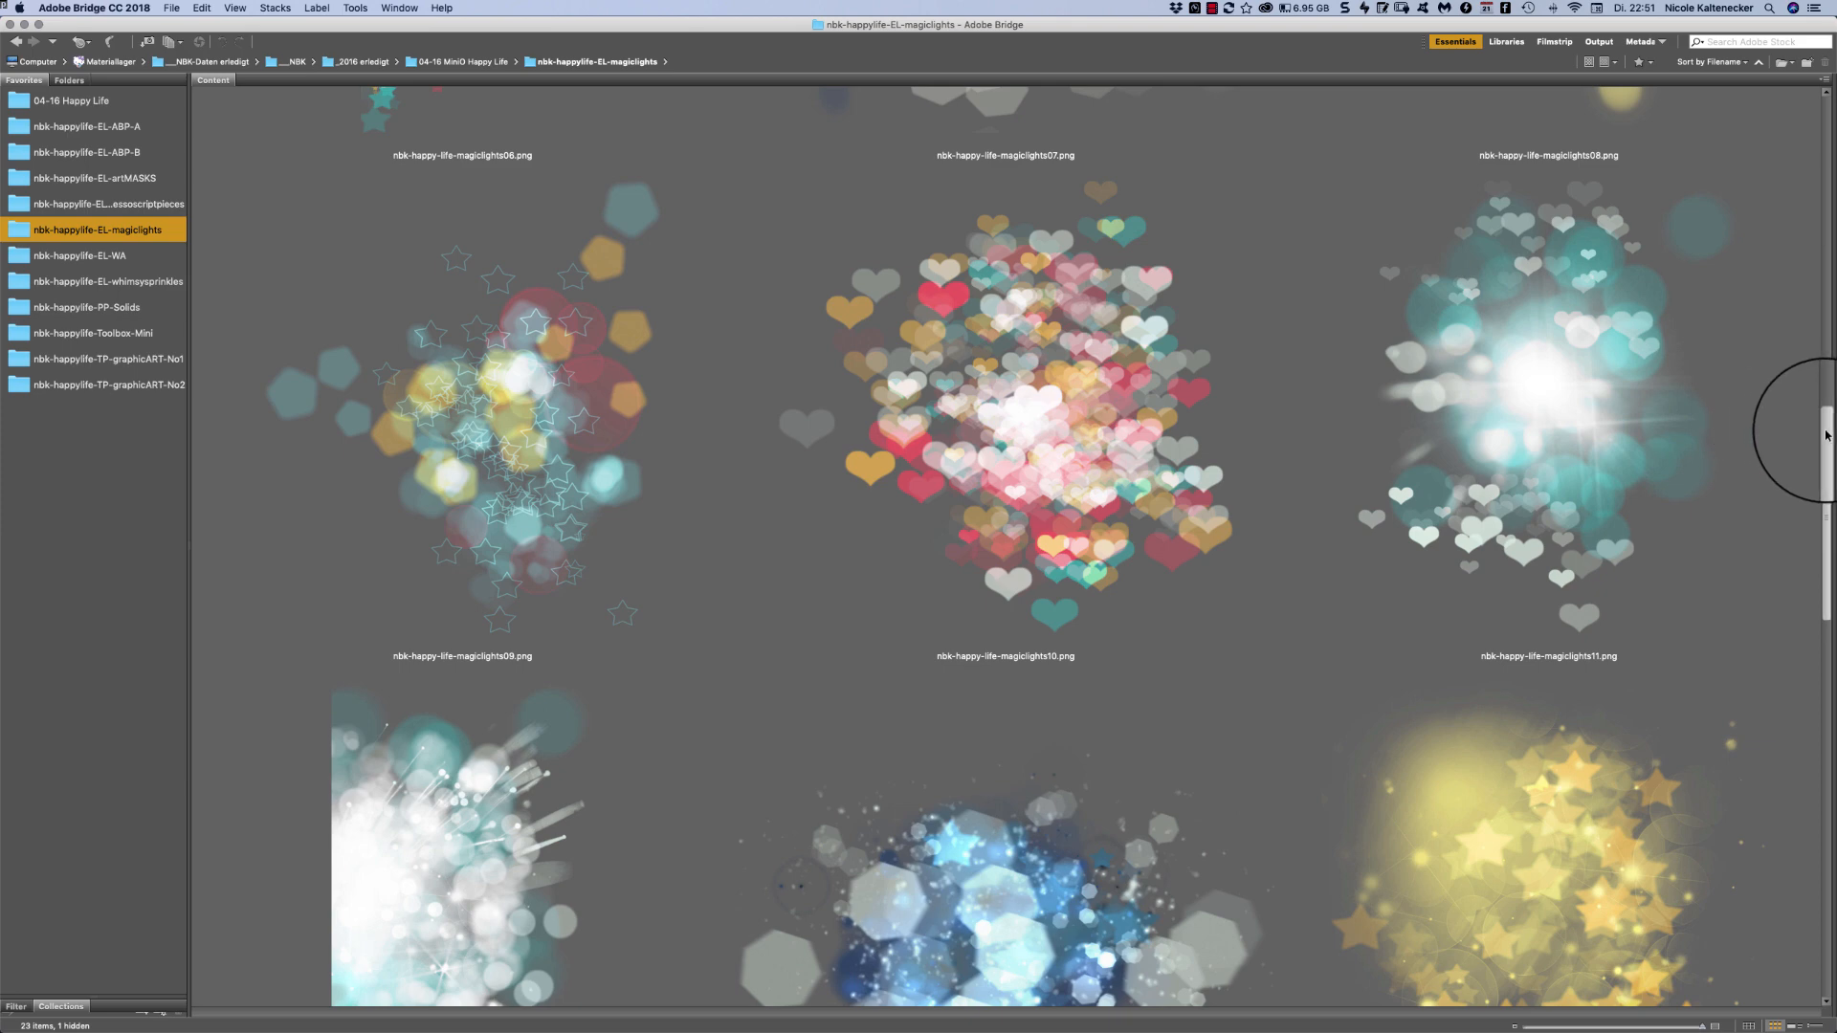
left_click_drag(1826, 435, 1690, 555)
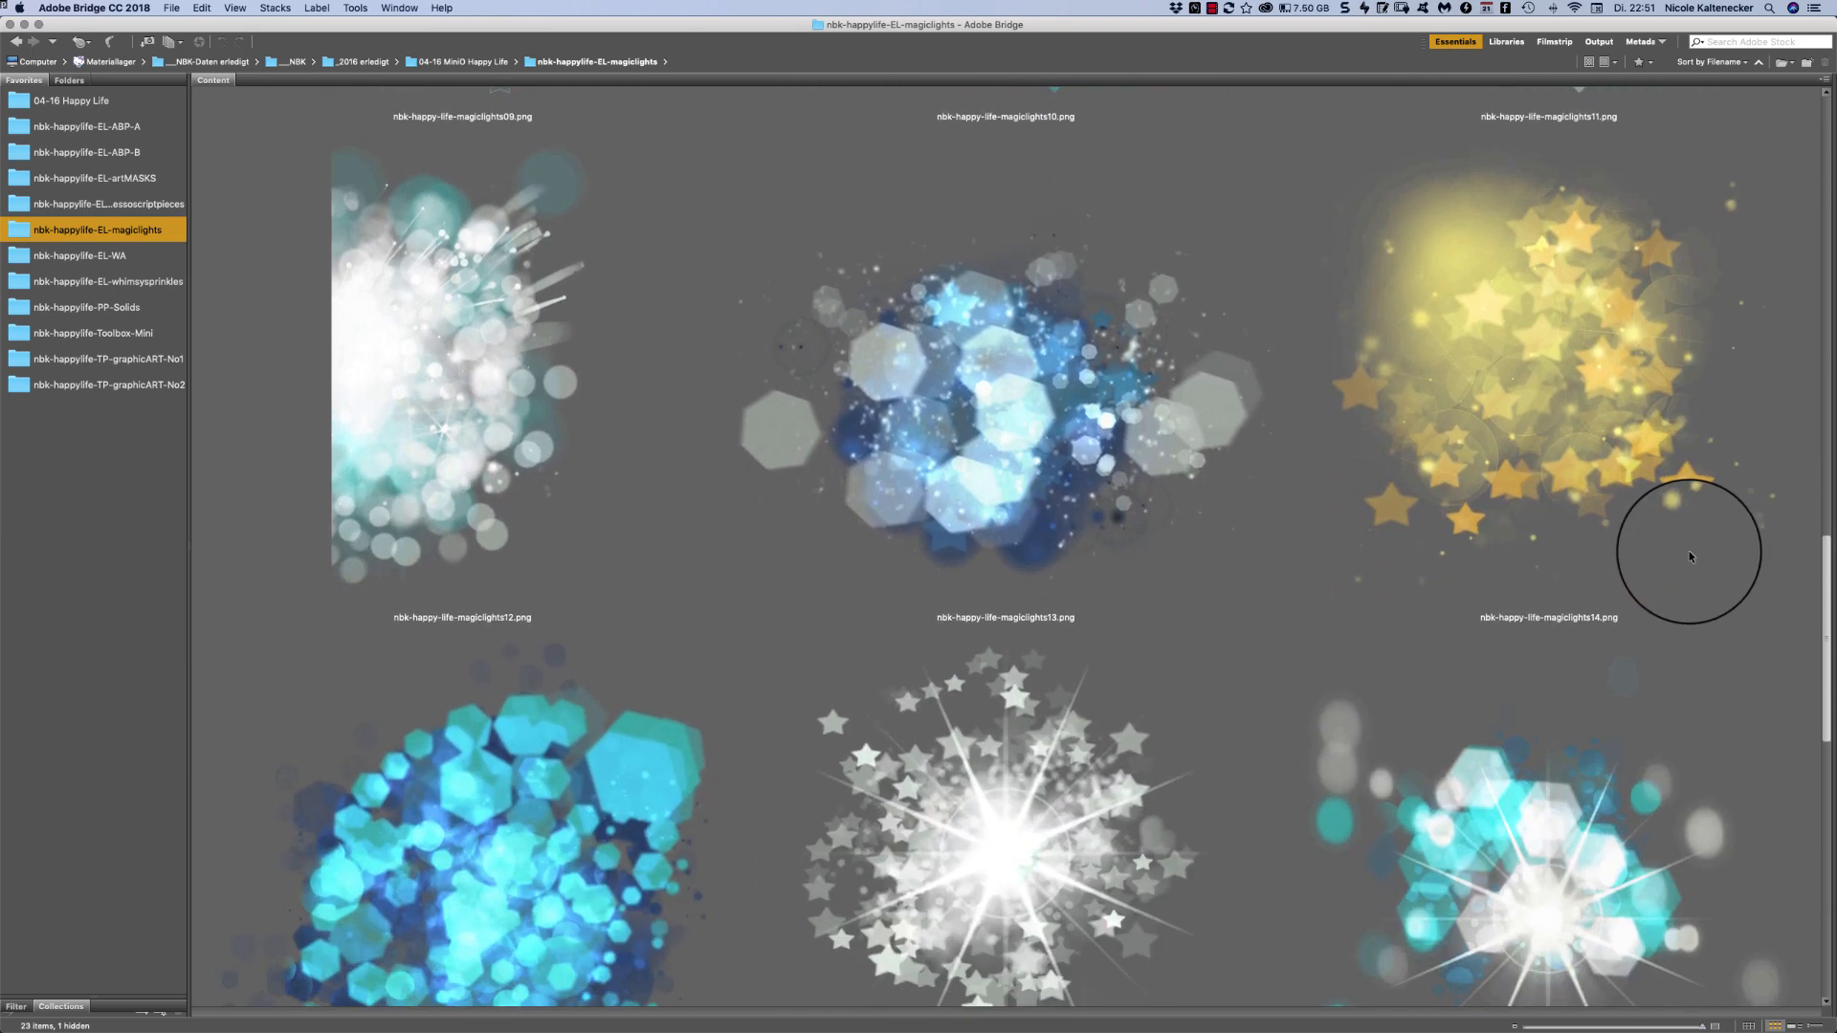
scroll(1690, 555, "down", 4)
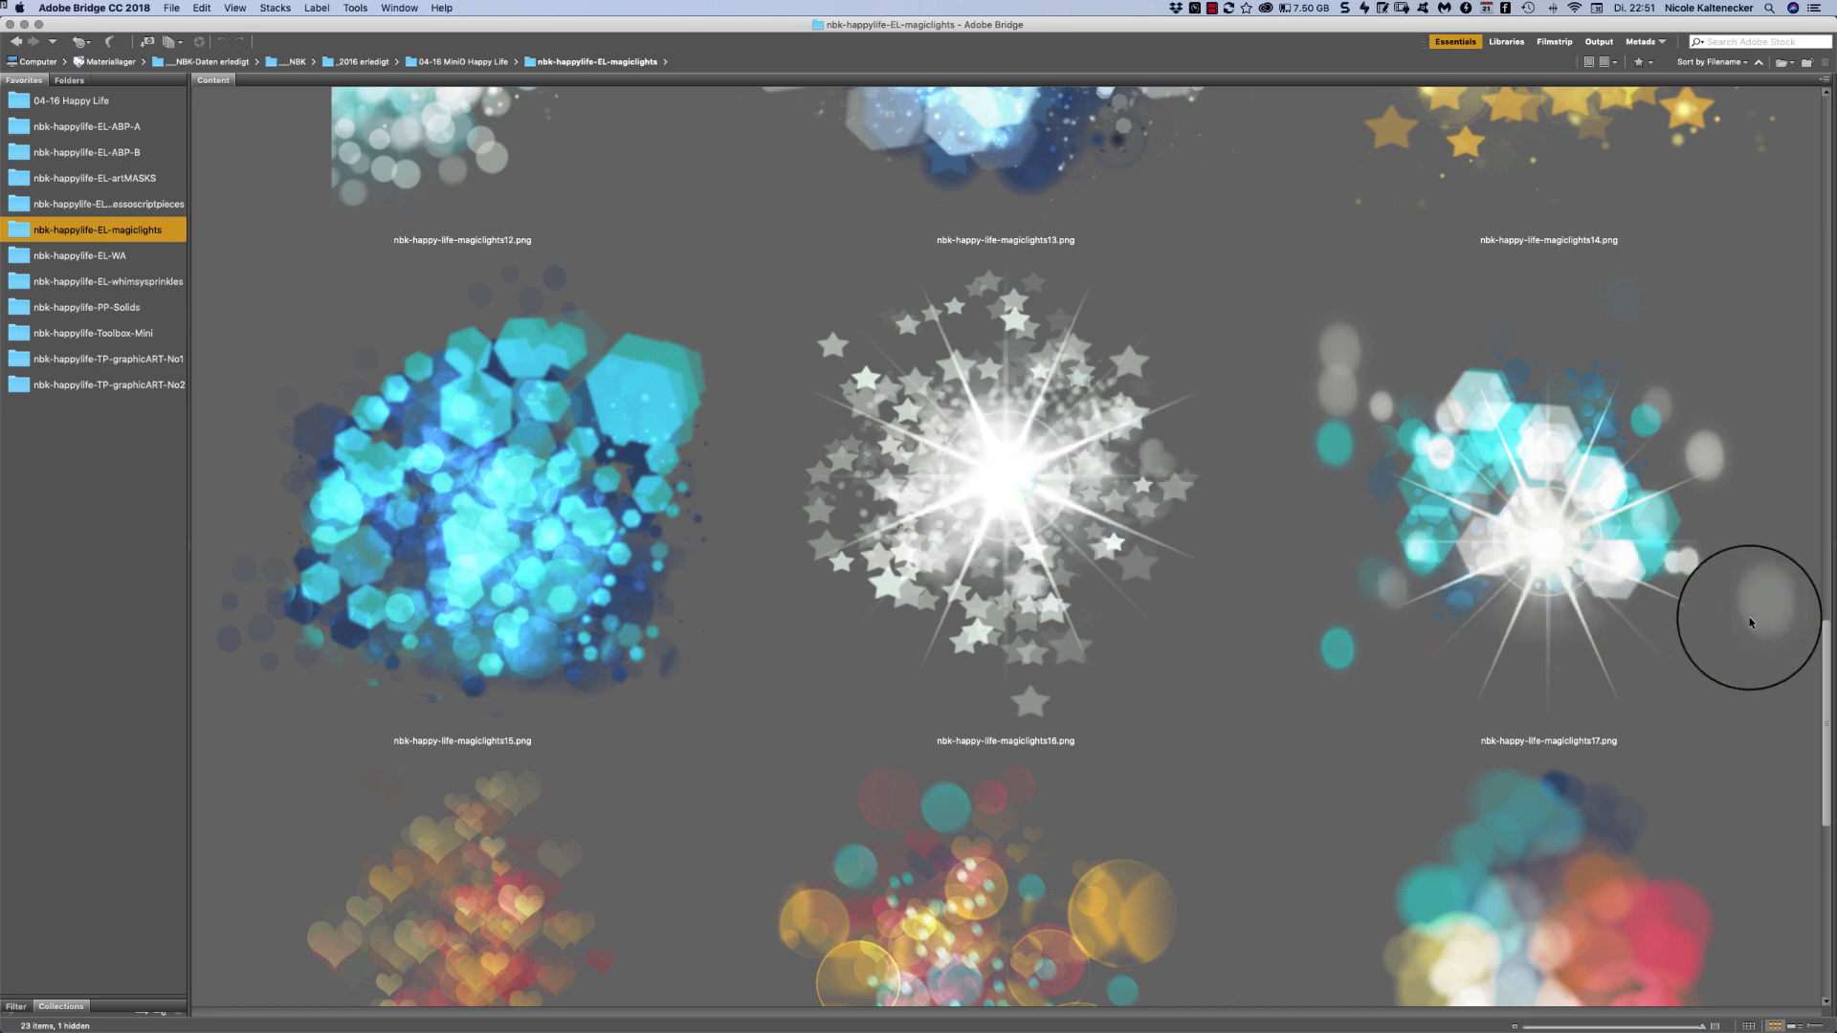
scroll(1826, 643, "down", 6)
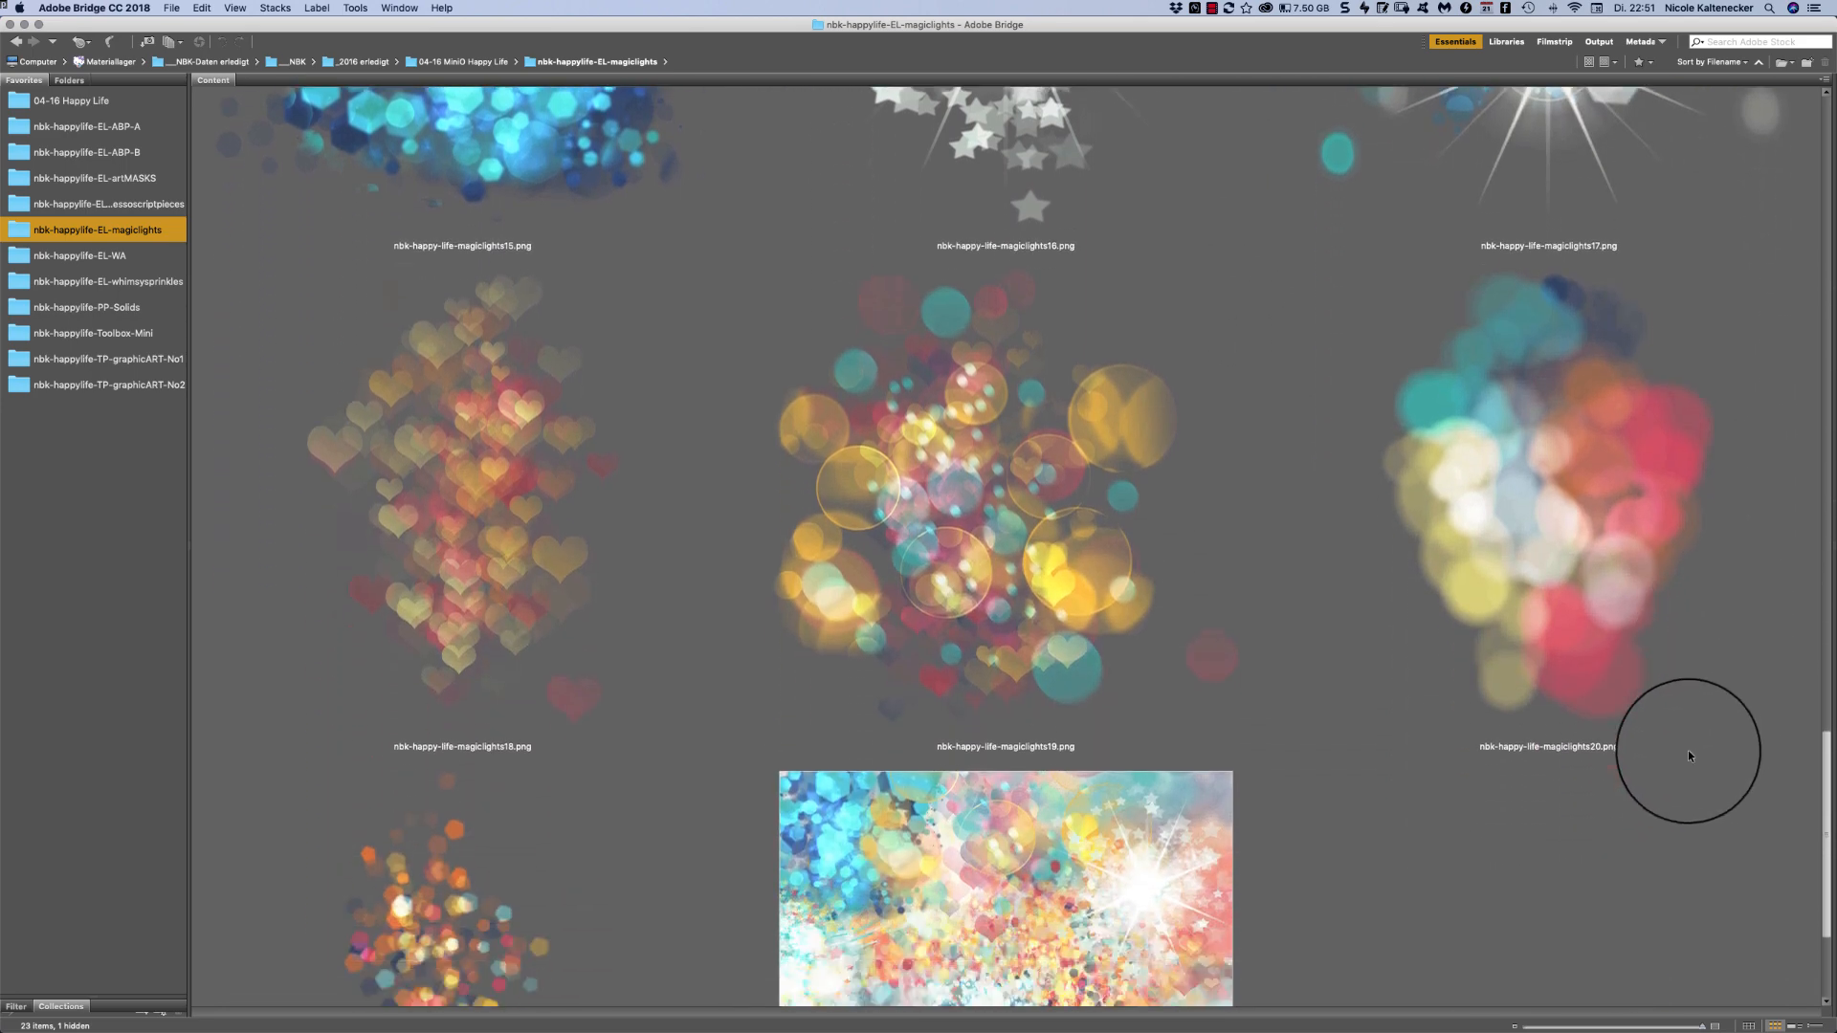
scroll(1675, 772, "down", 2)
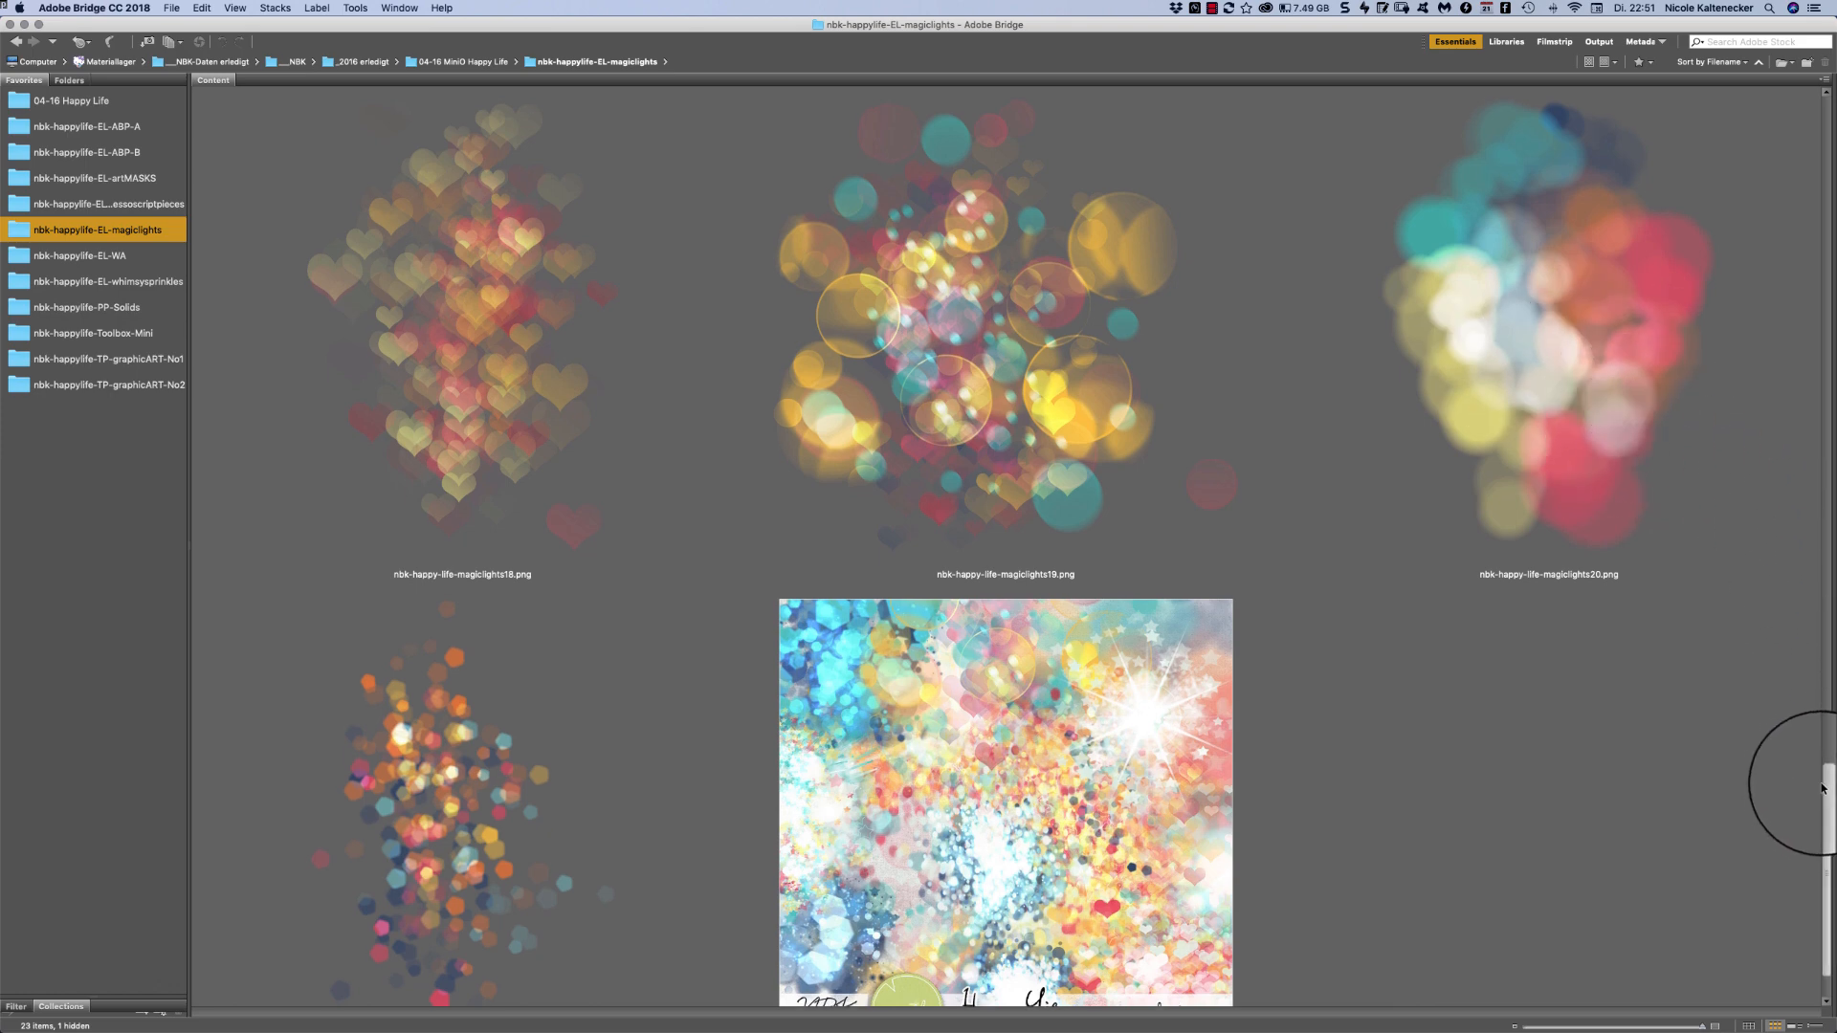
scroll(1808, 796, "down", 2)
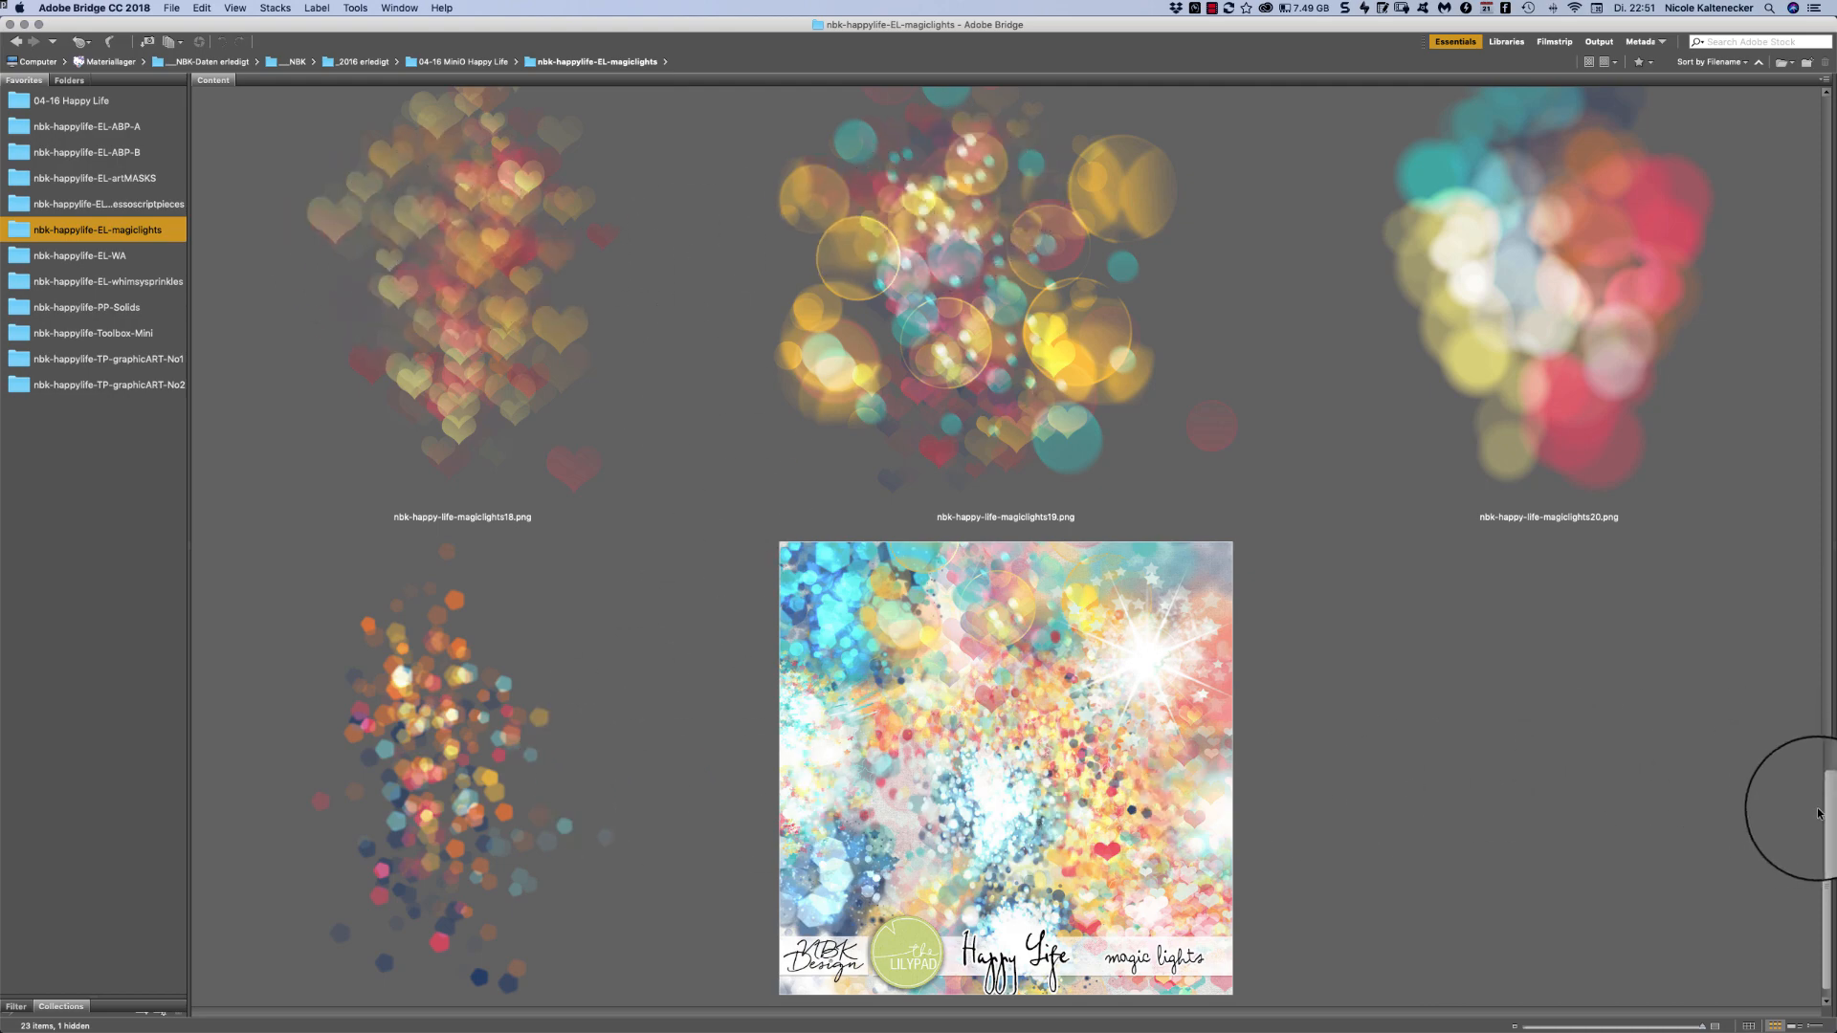
left_click_drag(1820, 813, 1738, 444)
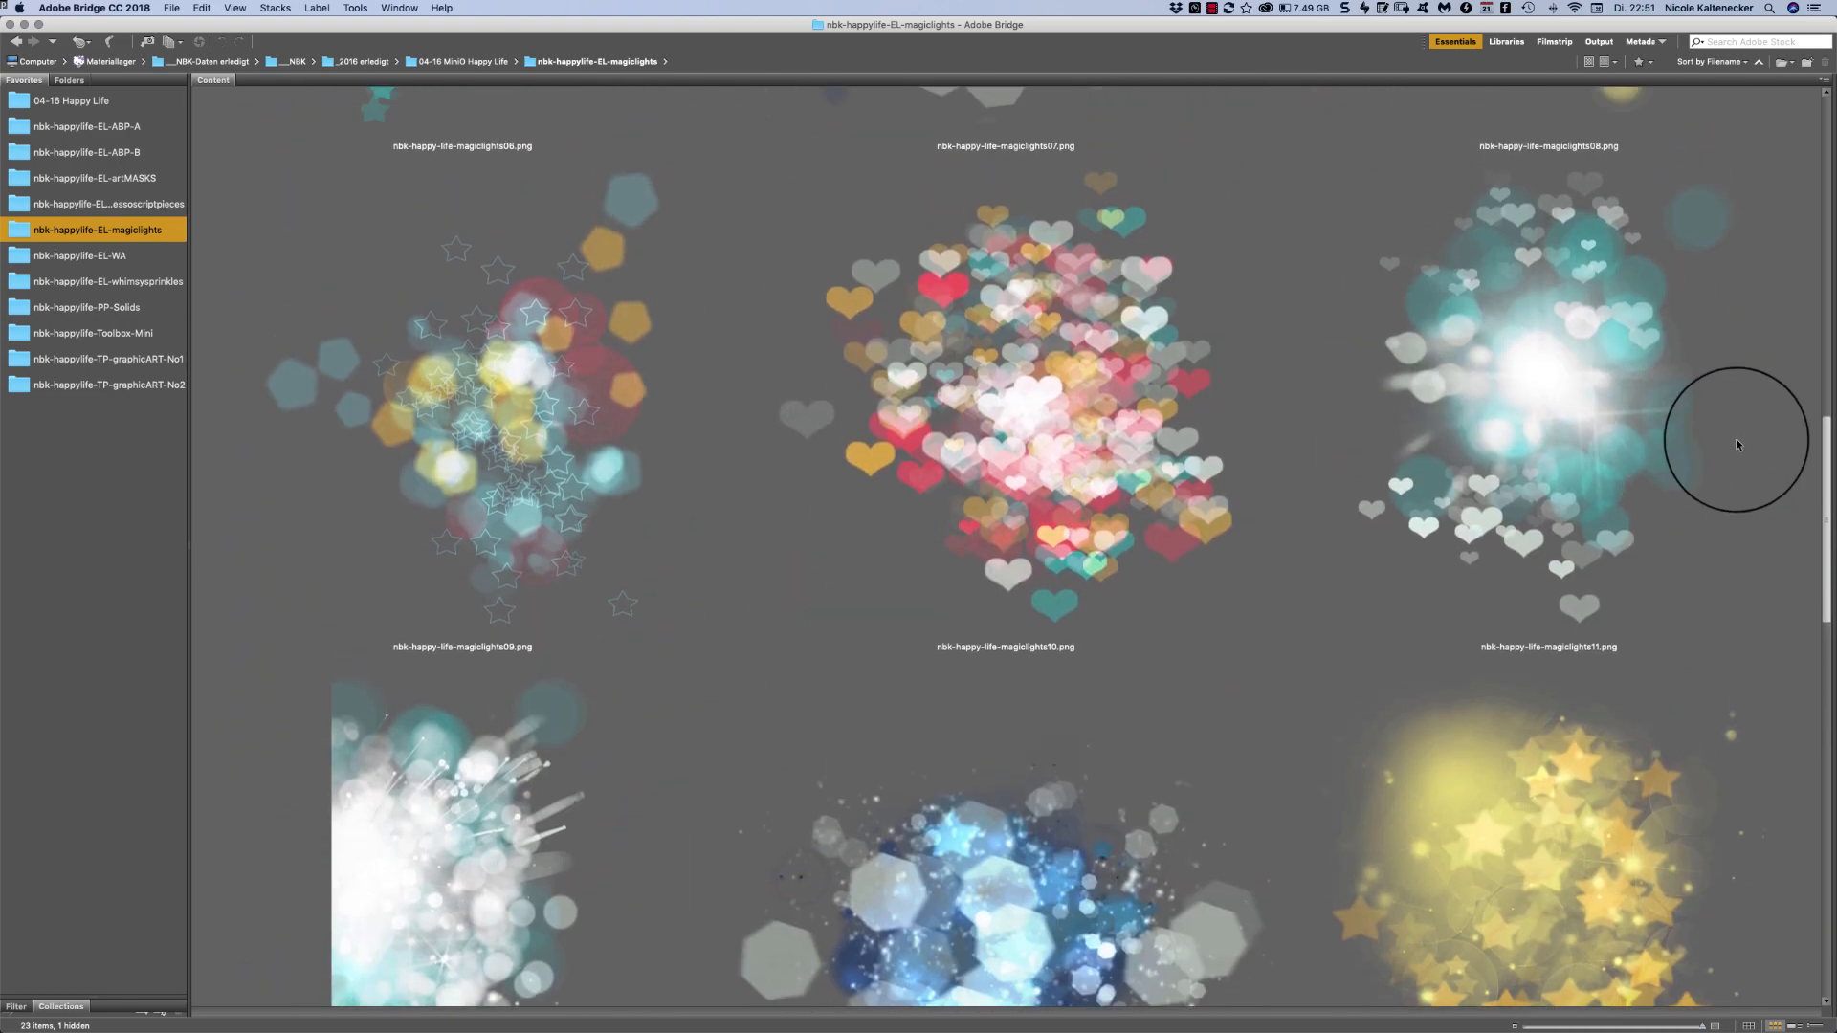
scroll(1738, 444, "up", 10)
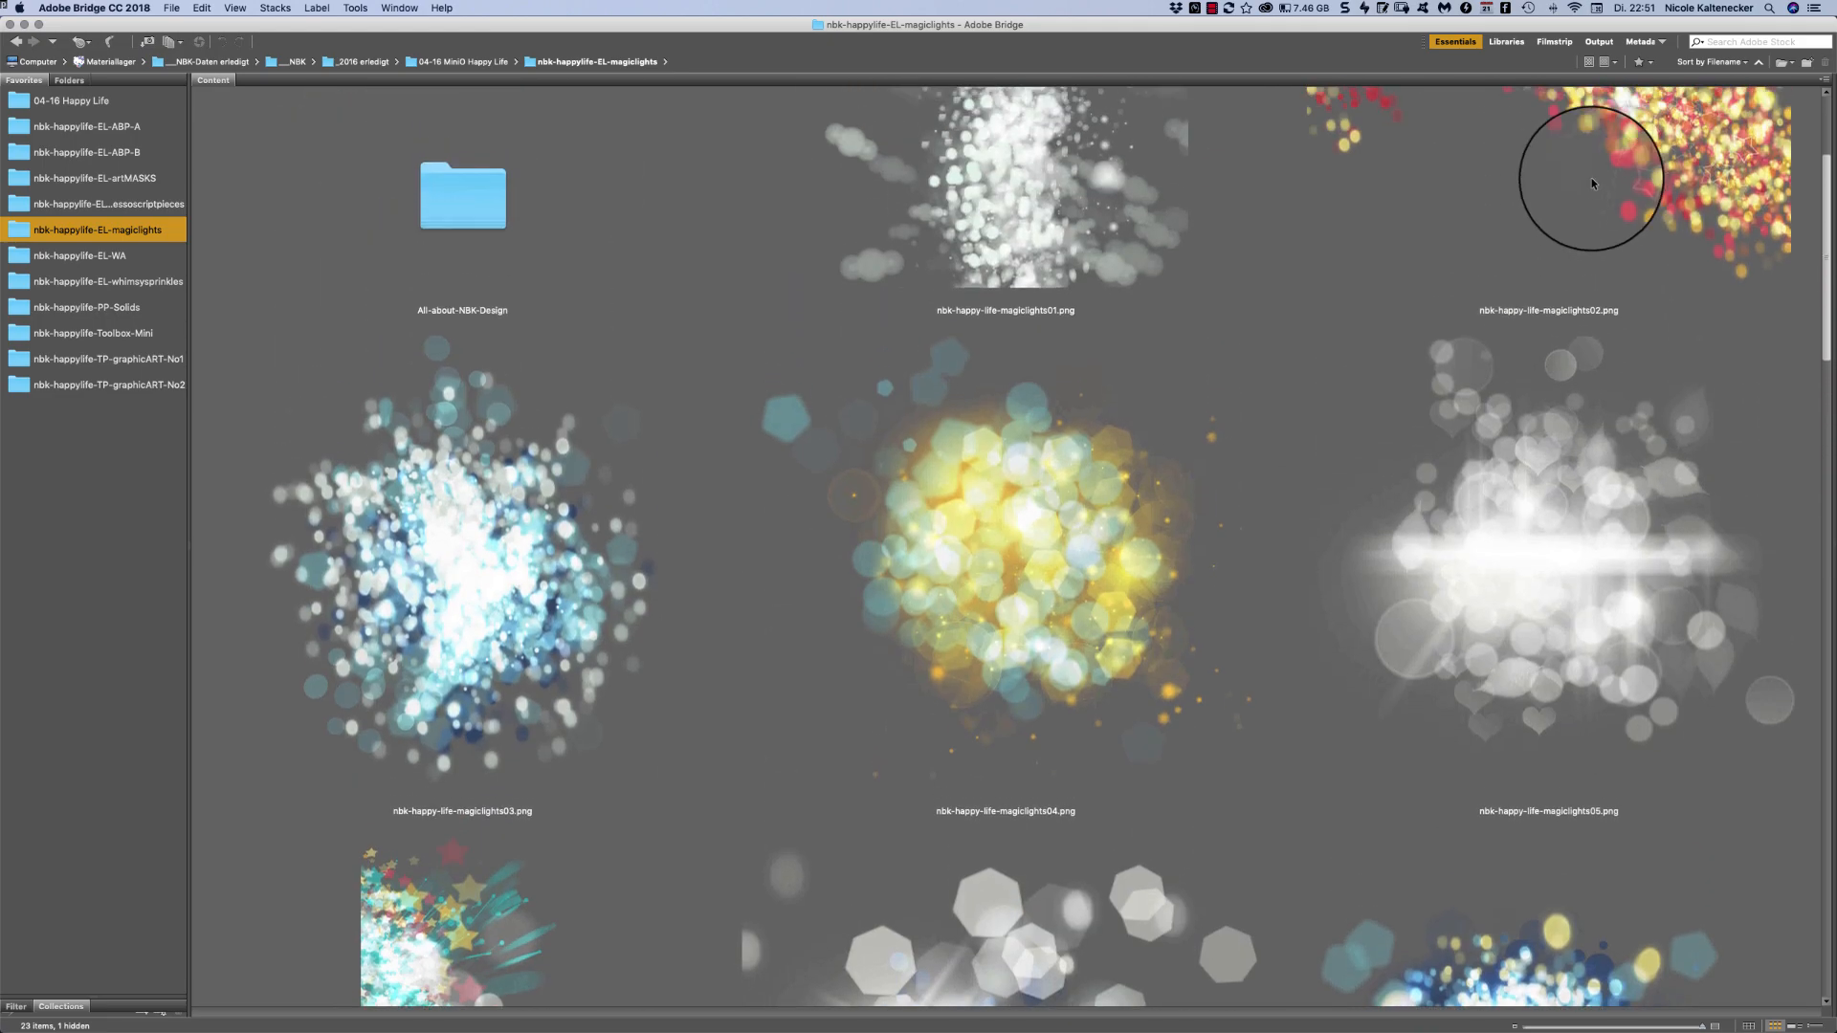
scroll(1592, 182, "up", 3)
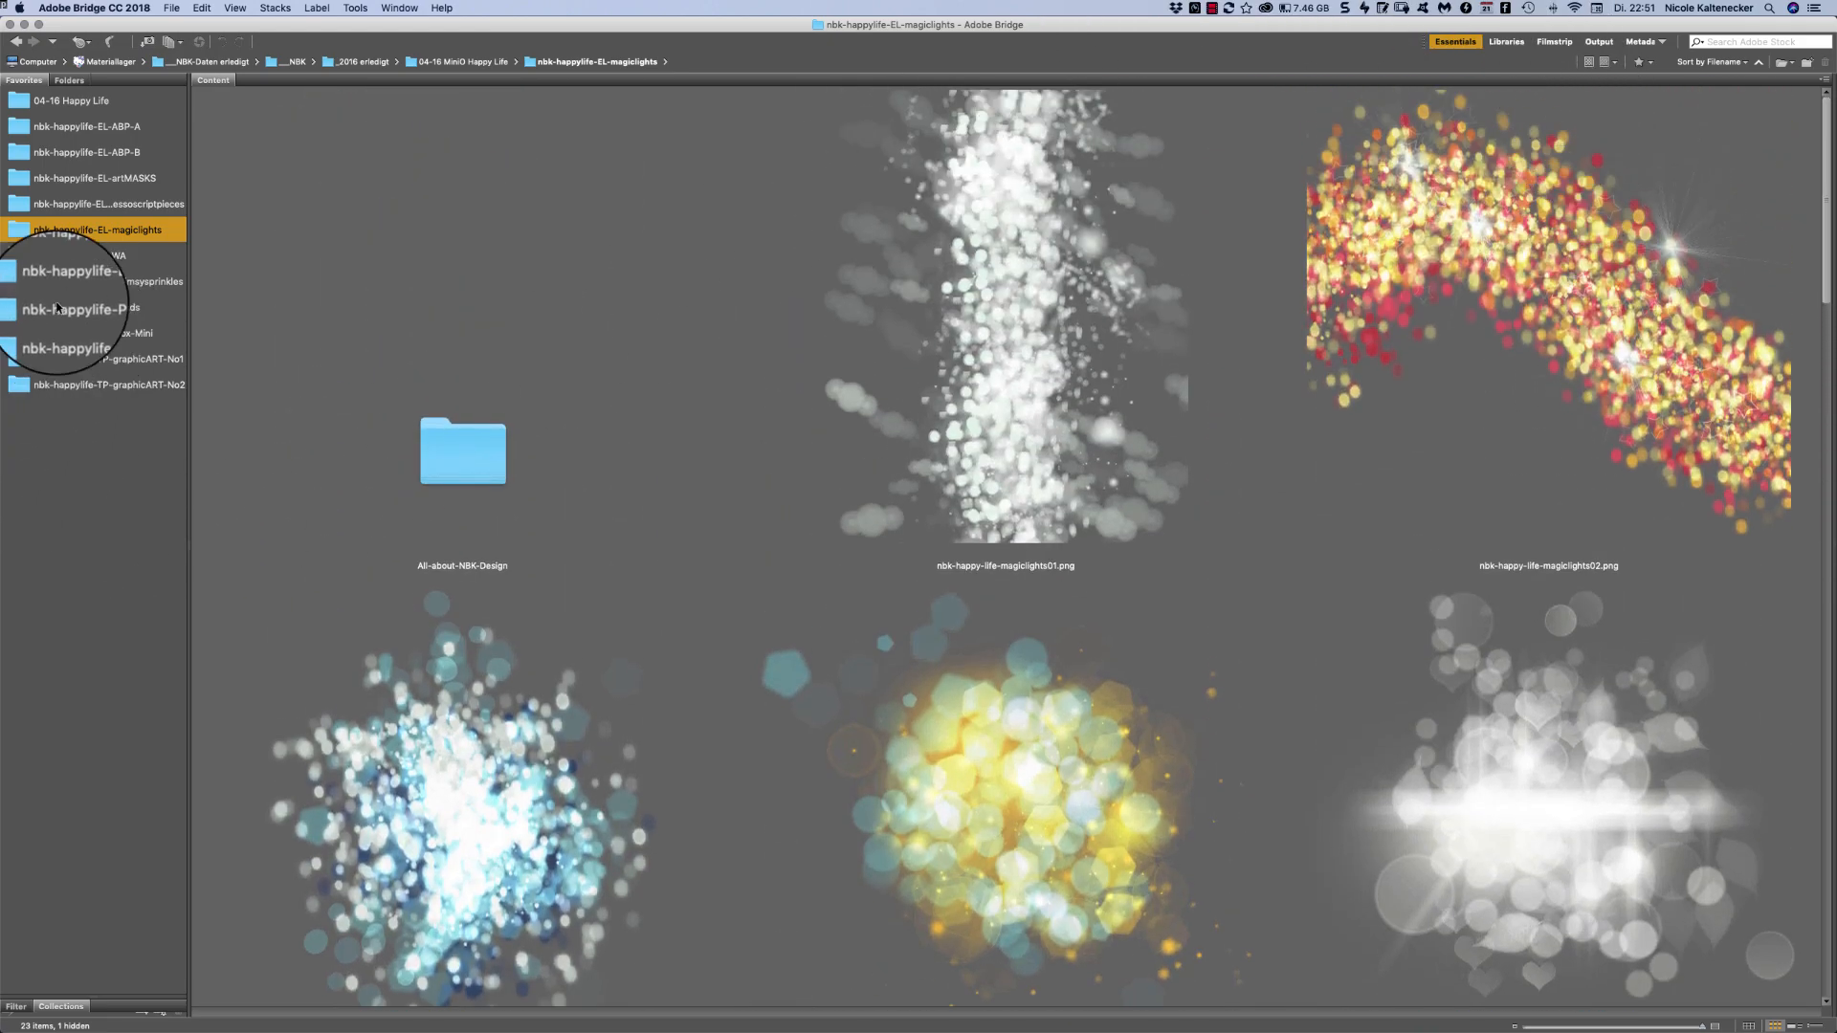
- Go to the nbk-happylife-EL-WA folder and open nbk-happylife-WA-Cloud.psd in Photoshop
left_click(134, 256)
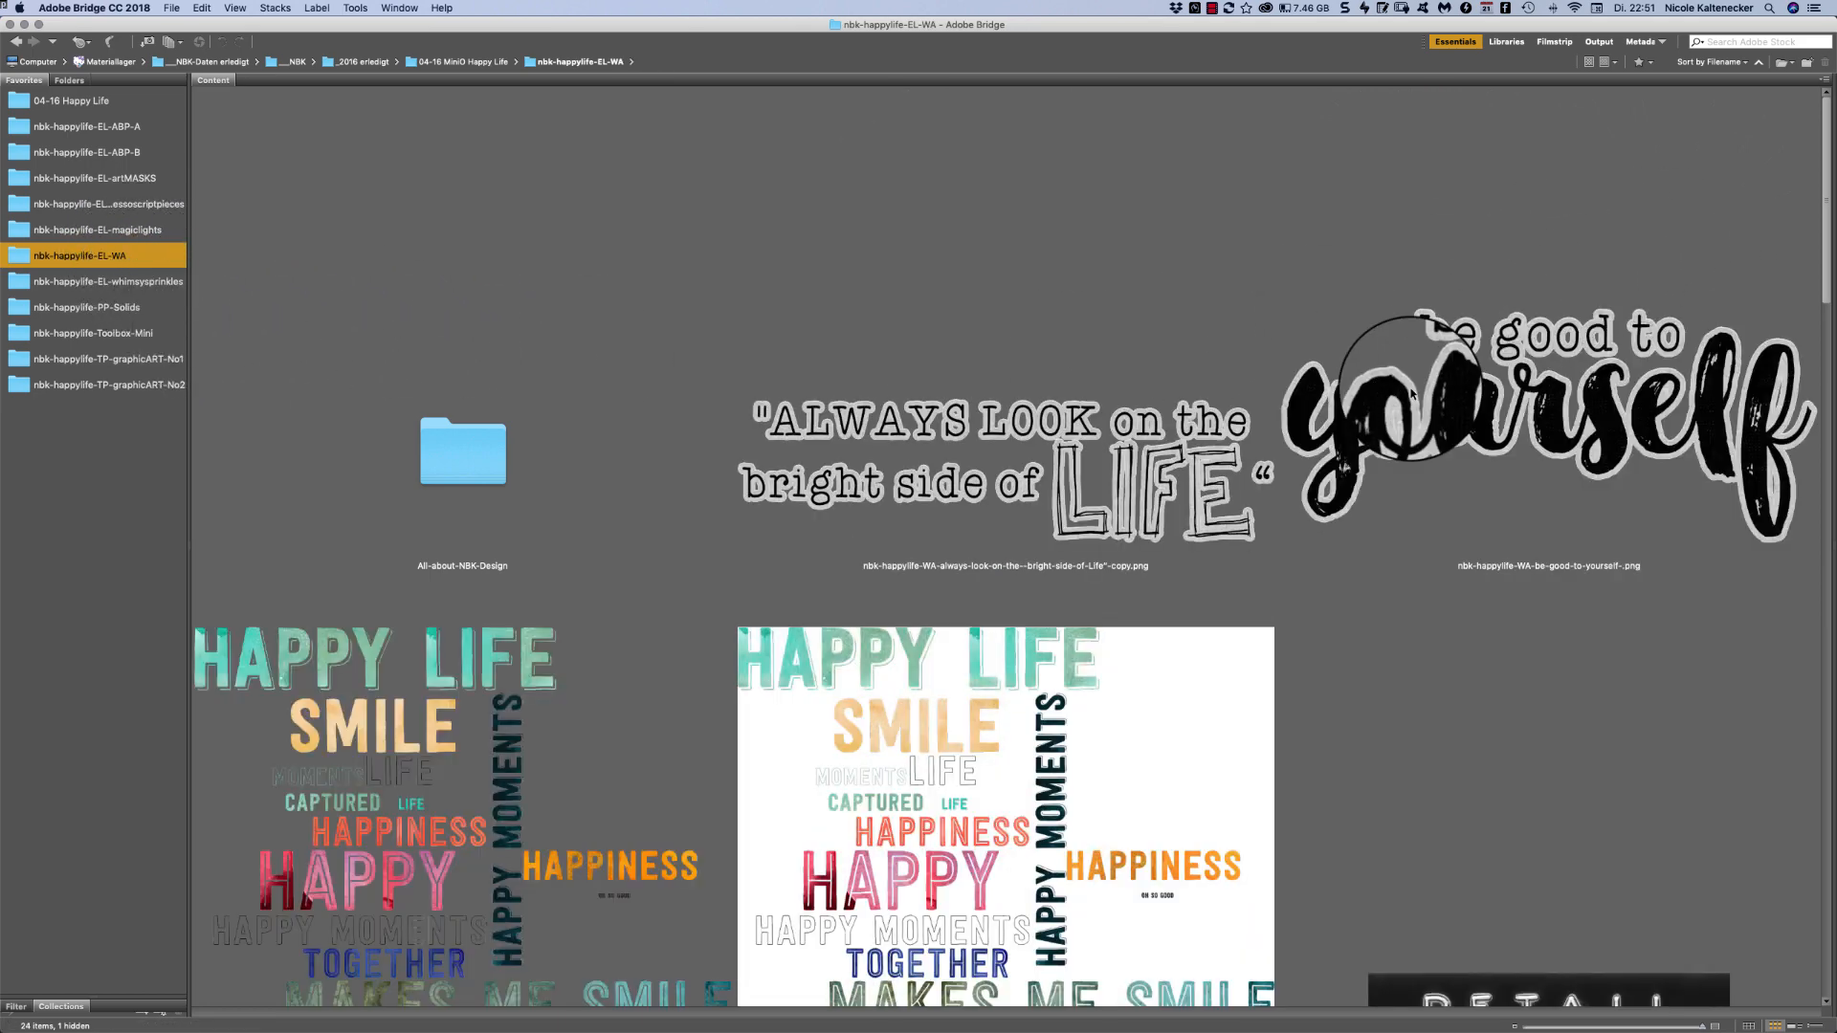
left_click_drag(1833, 115, 1713, 195)
double_click(1039, 462)
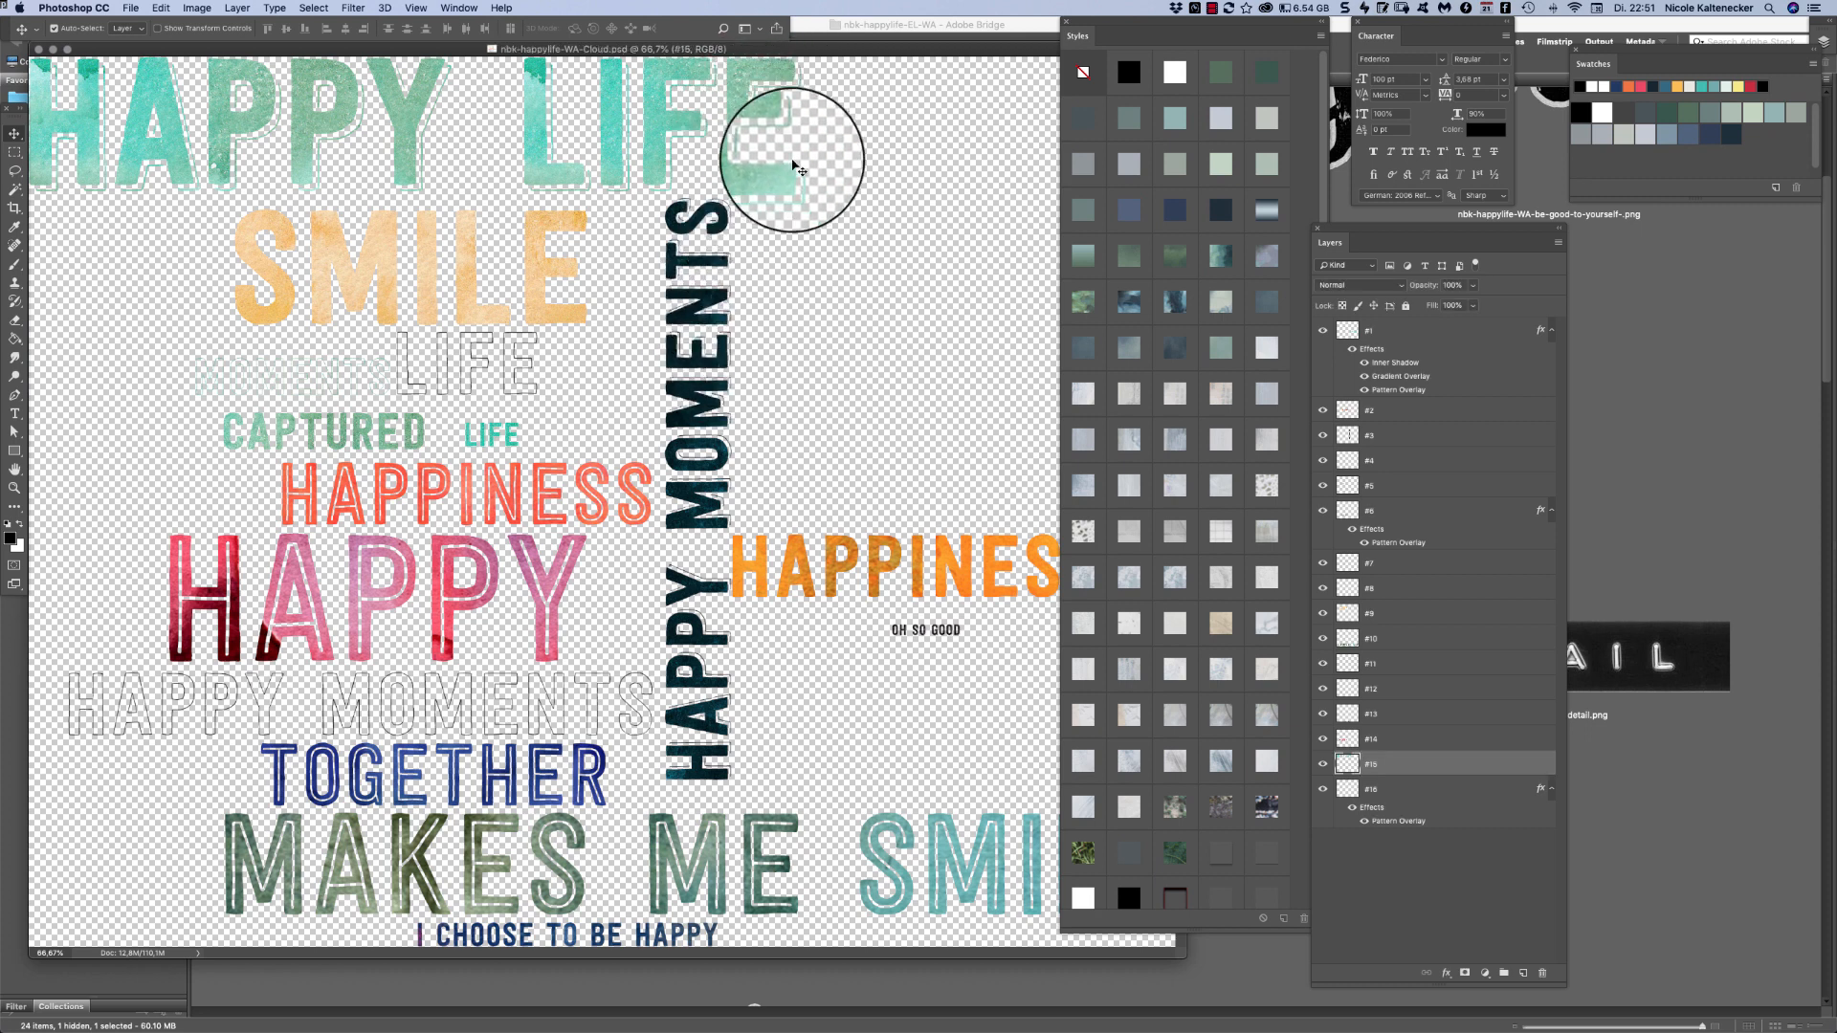
- Try moving the orange HAPPINESS word slightly upward in the word cloud and undo the move
left_click(852, 549)
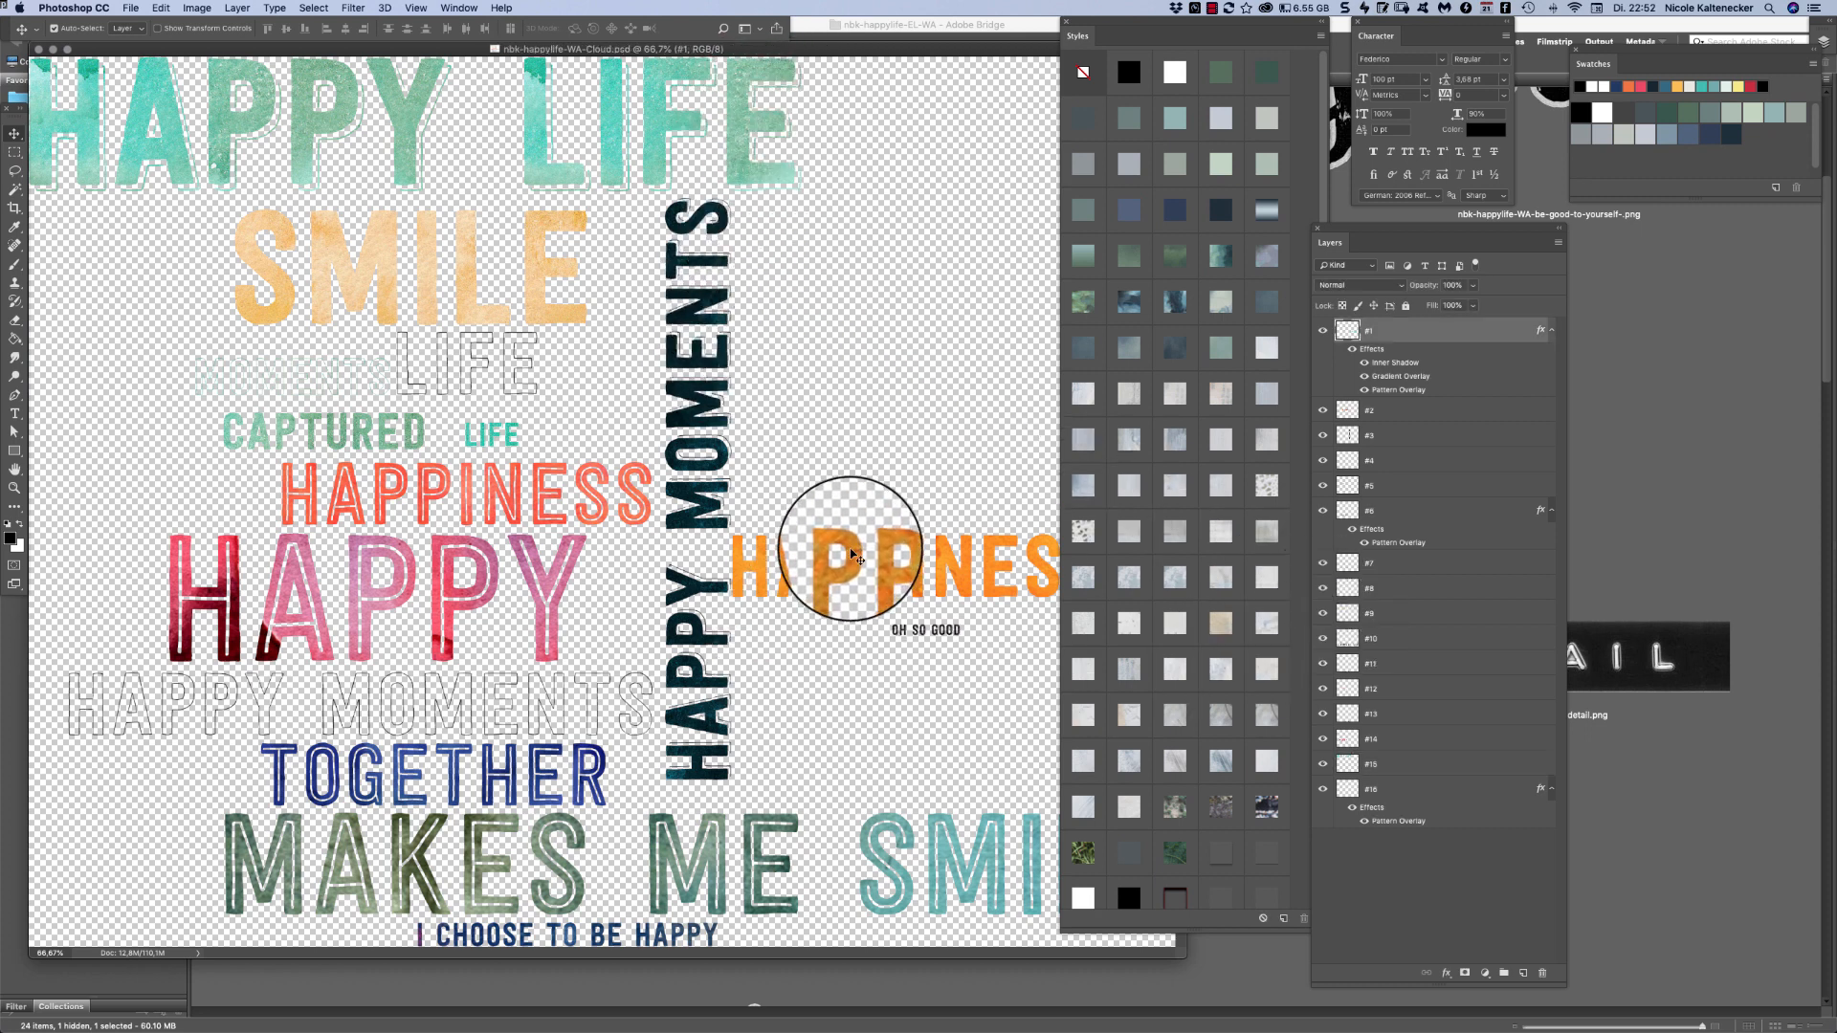
mouse_move(853, 550)
left_mouse_down()
mouse_move(830, 381)
mouse_move(785, 507)
mouse_move(832, 449)
mouse_move(842, 518)
left_mouse_up()
key("ctrl+z")
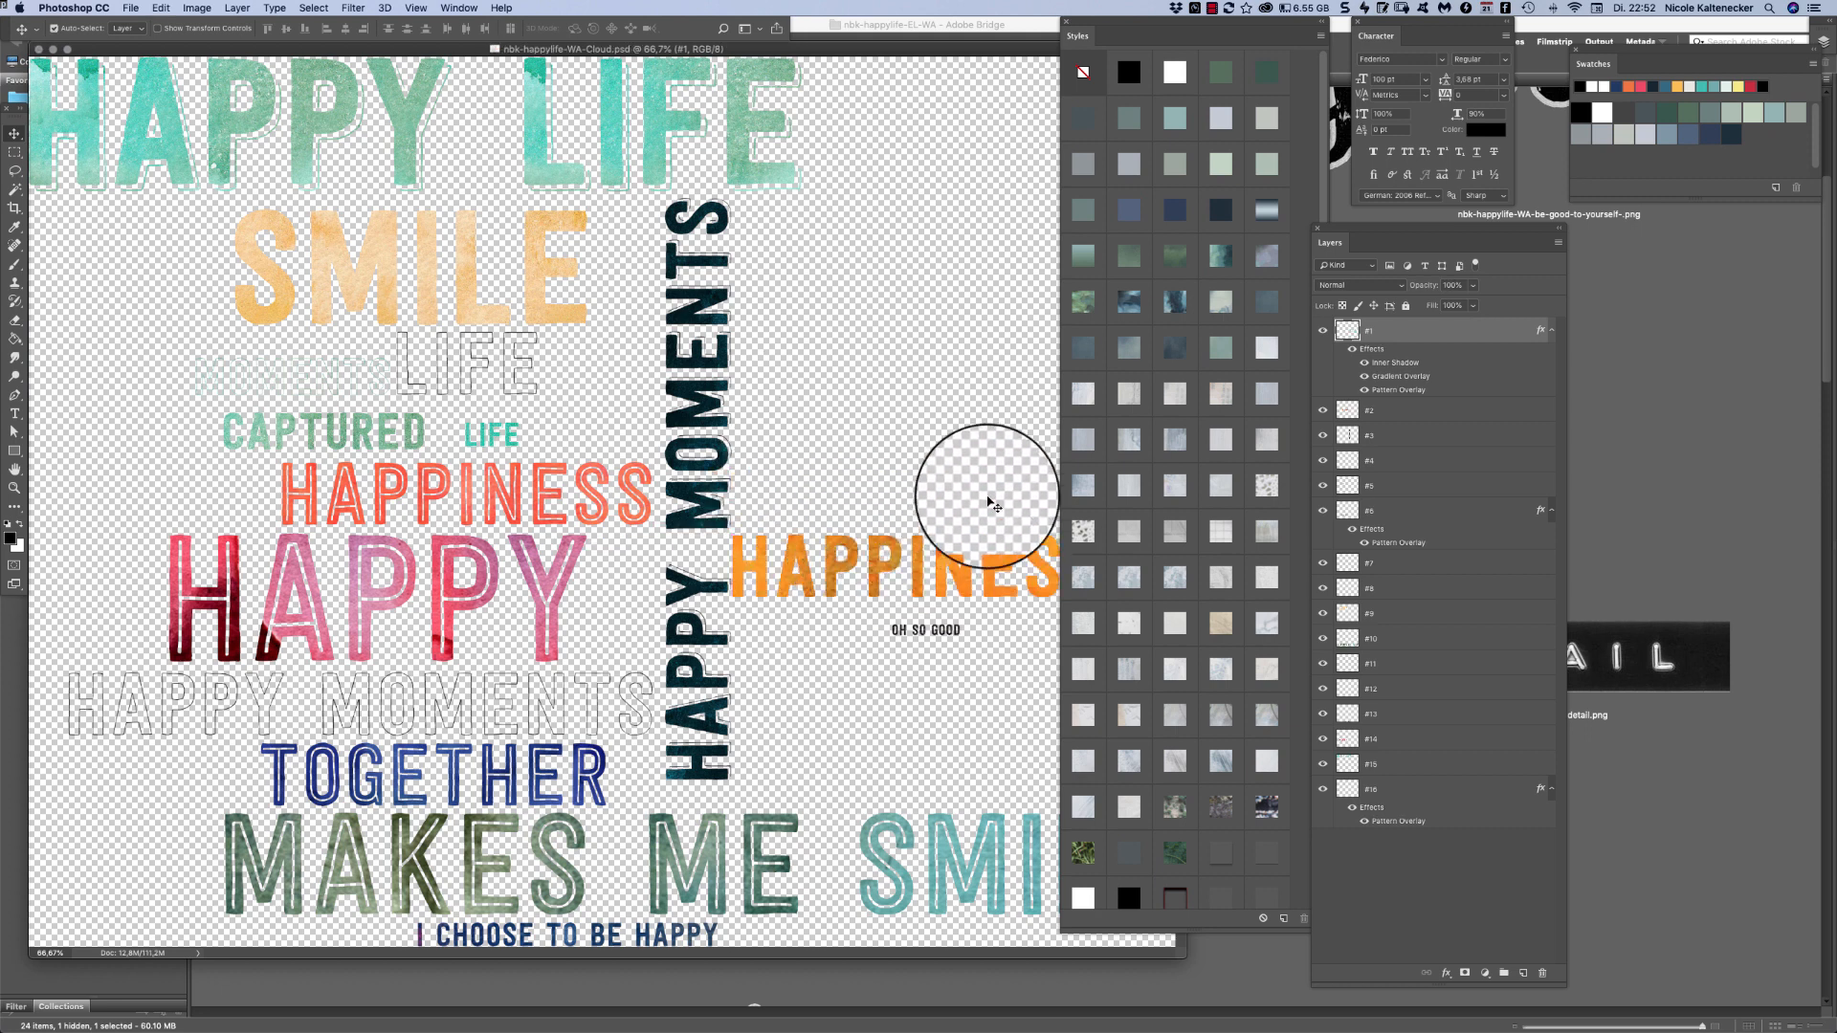
- Hide the Styles panel covering the word cloud and move SMILE directly above the orange HAPPINESS
left_click(1066, 23)
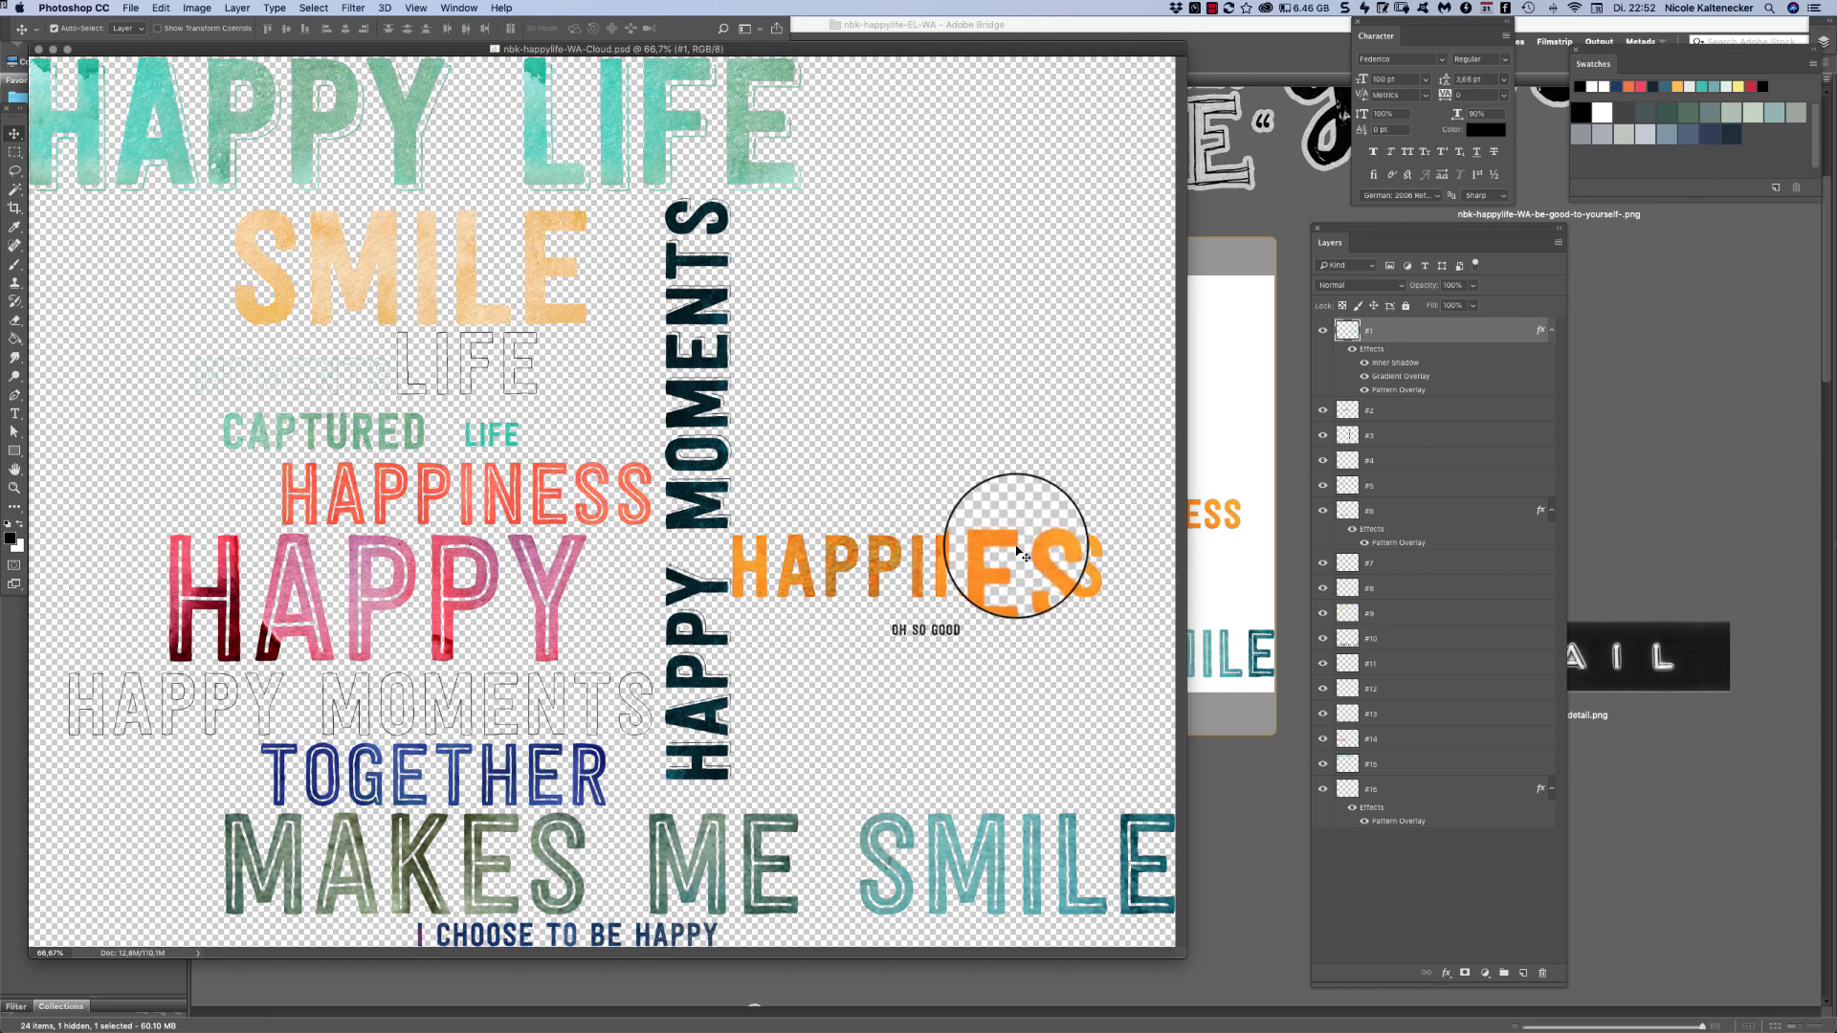
mouse_move(957, 50)
left_mouse_down()
mouse_move(1023, 100)
mouse_move(962, 78)
left_mouse_up()
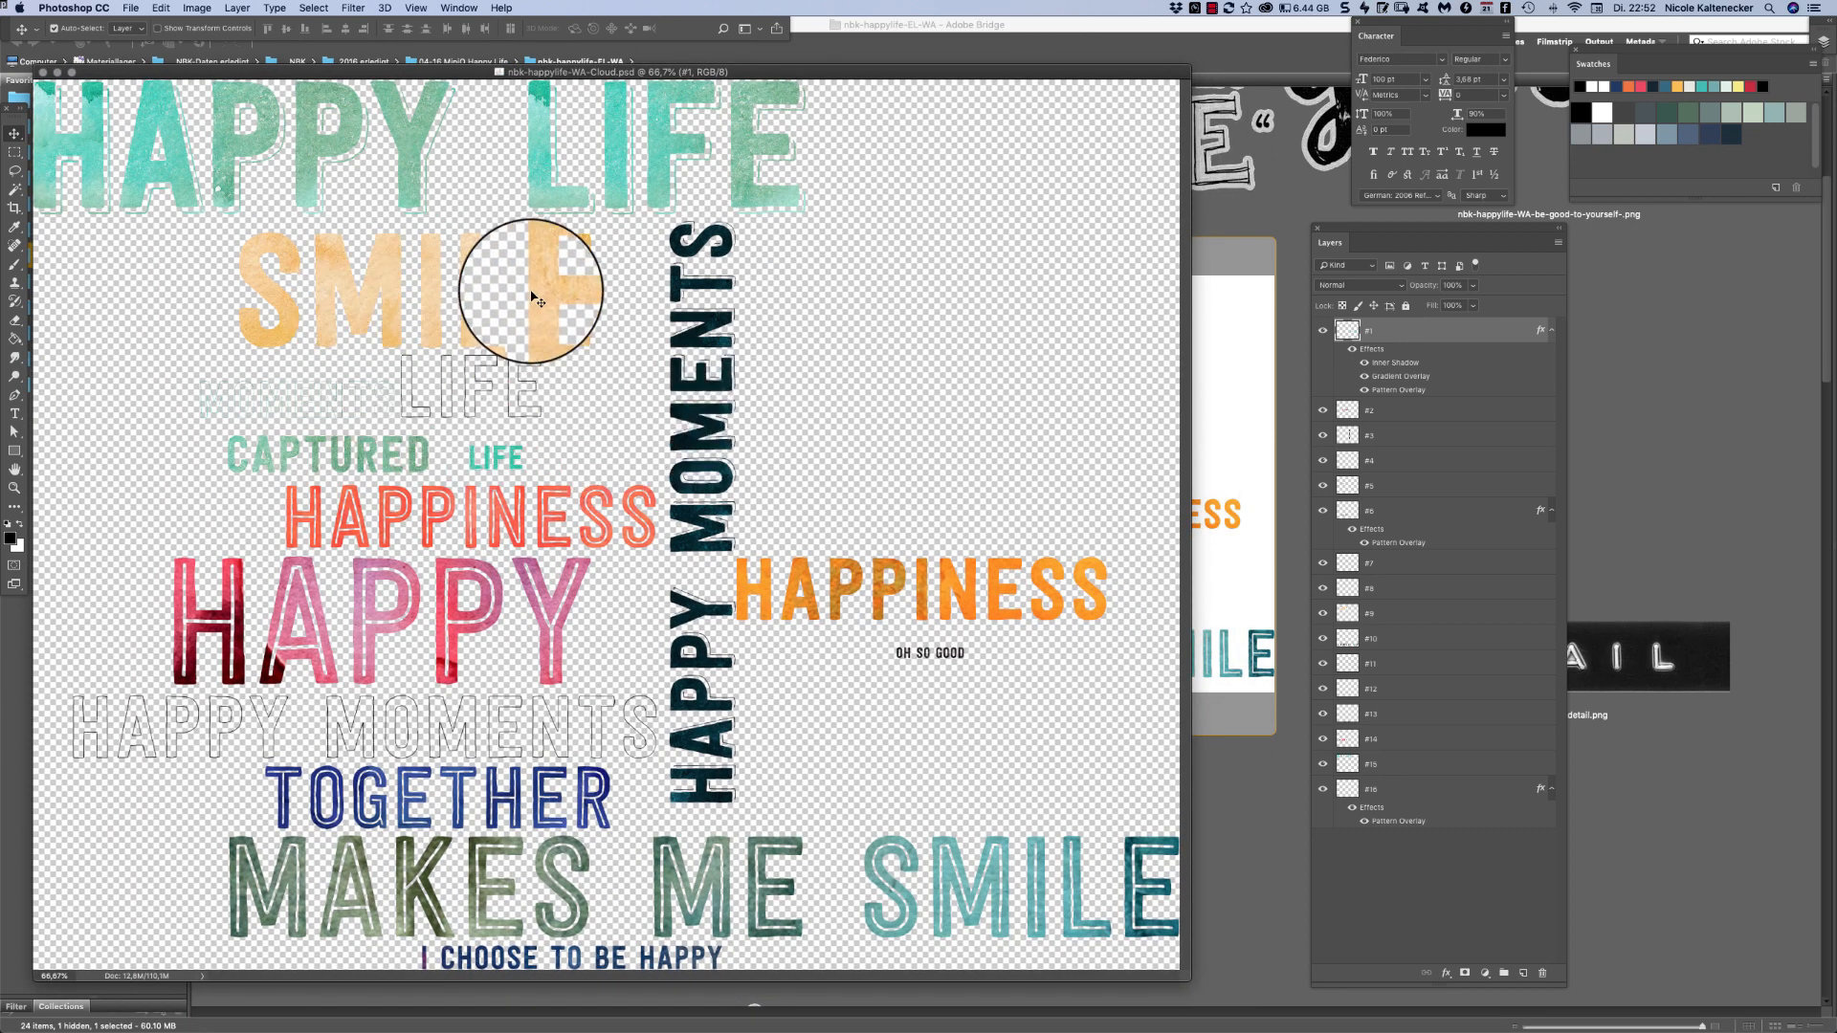
left_click_drag(541, 299, 1049, 480)
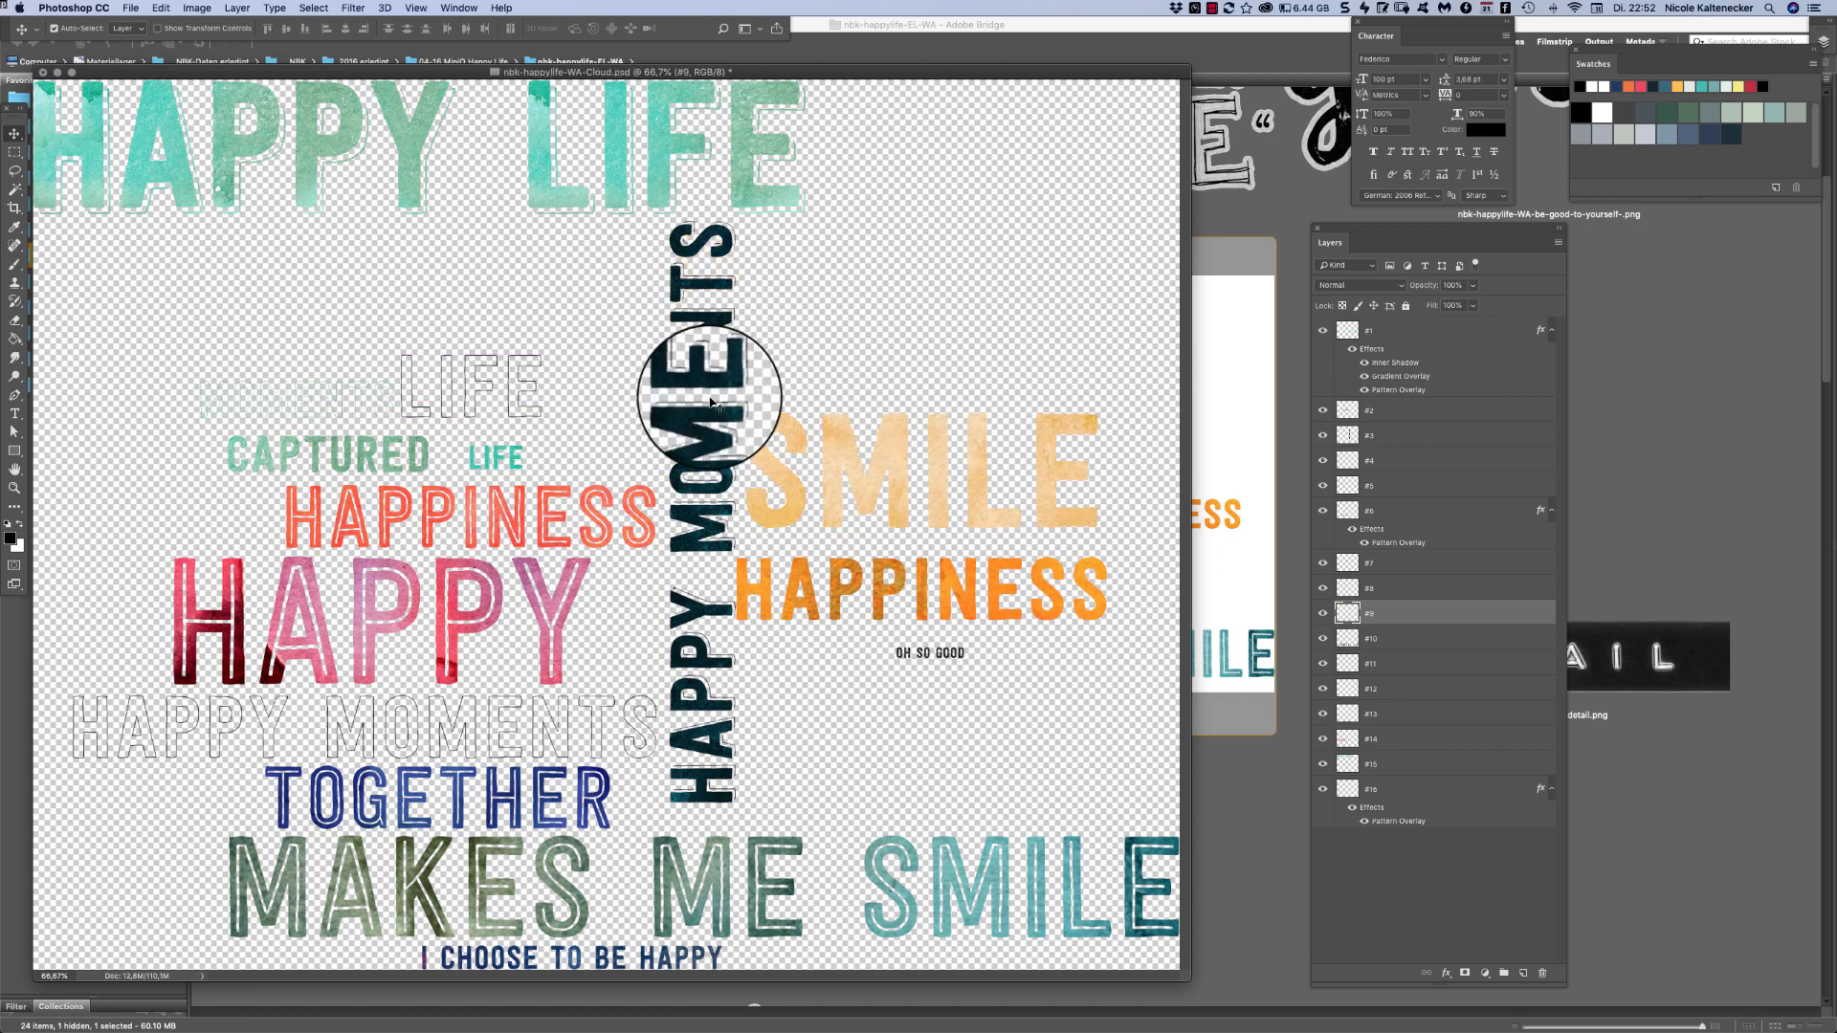
- Stack the outlined LIFE and the coral HAPPINESS above SMILE, and place the pink HAPPY below OH SO GOOD
left_click_drag(425, 402, 770, 378)
left_click_drag(463, 513, 971, 287)
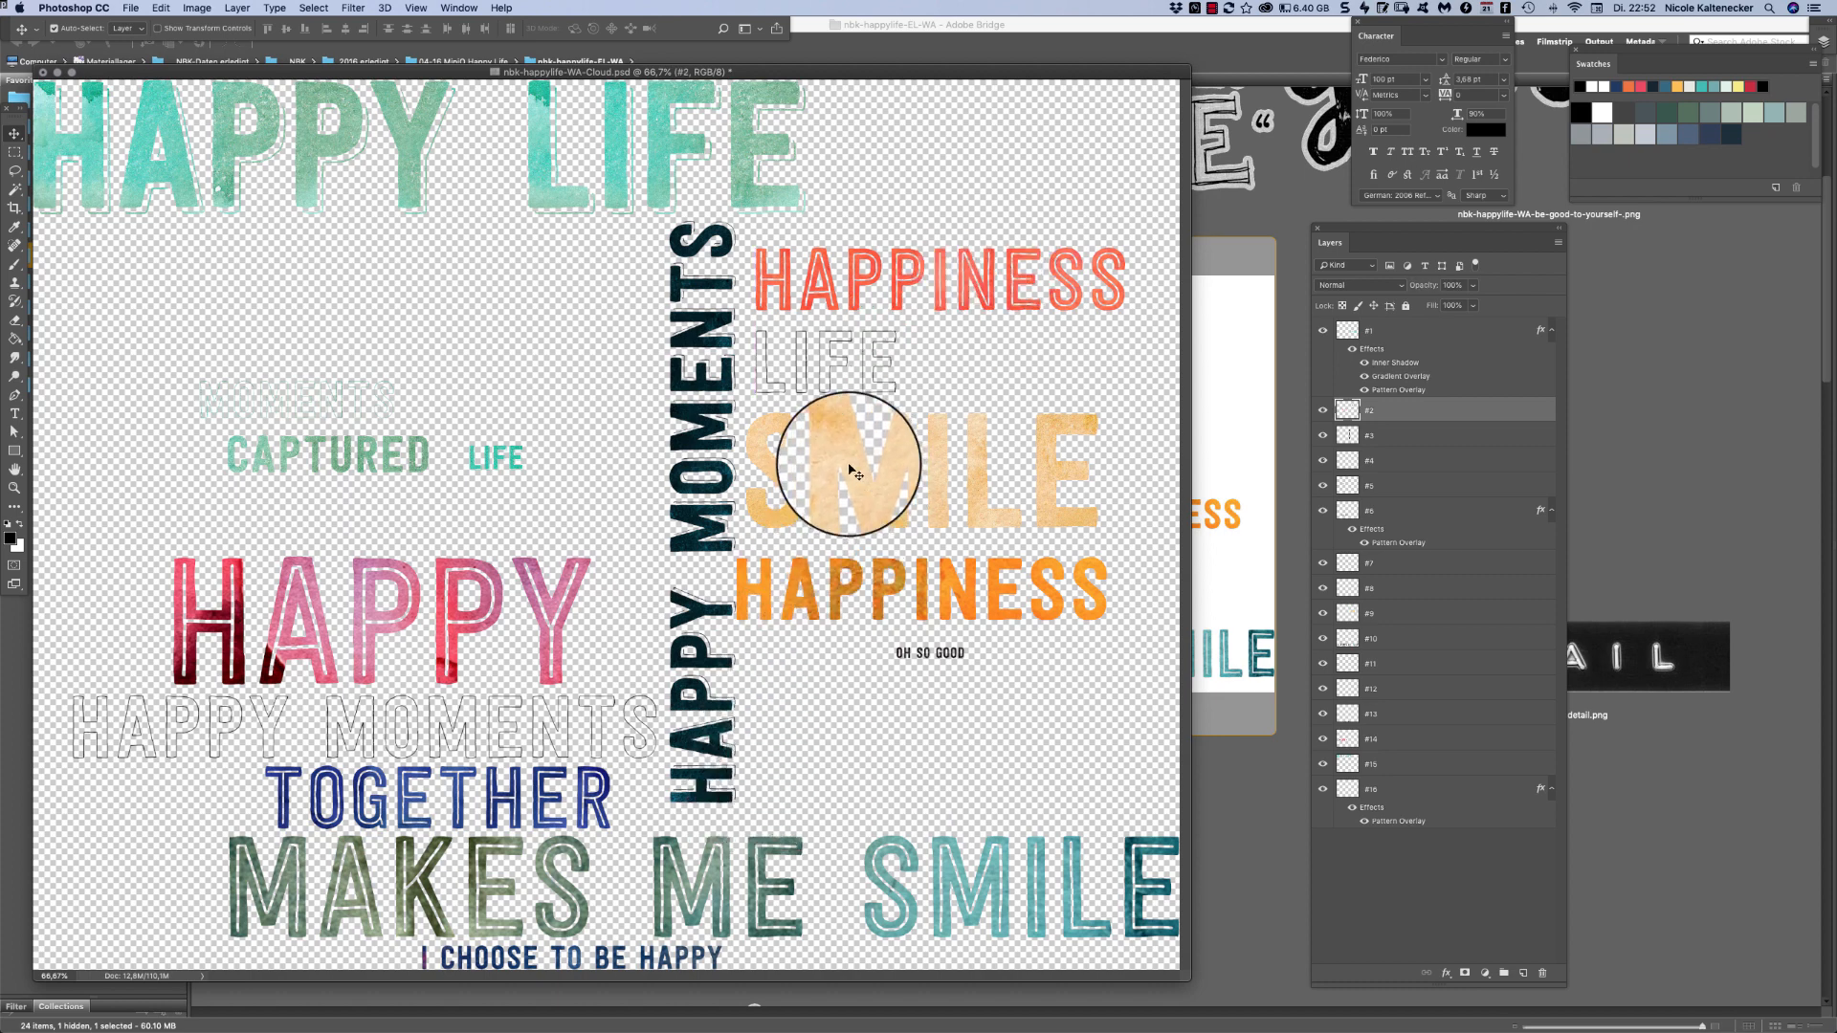
left_click_drag(574, 609, 1137, 721)
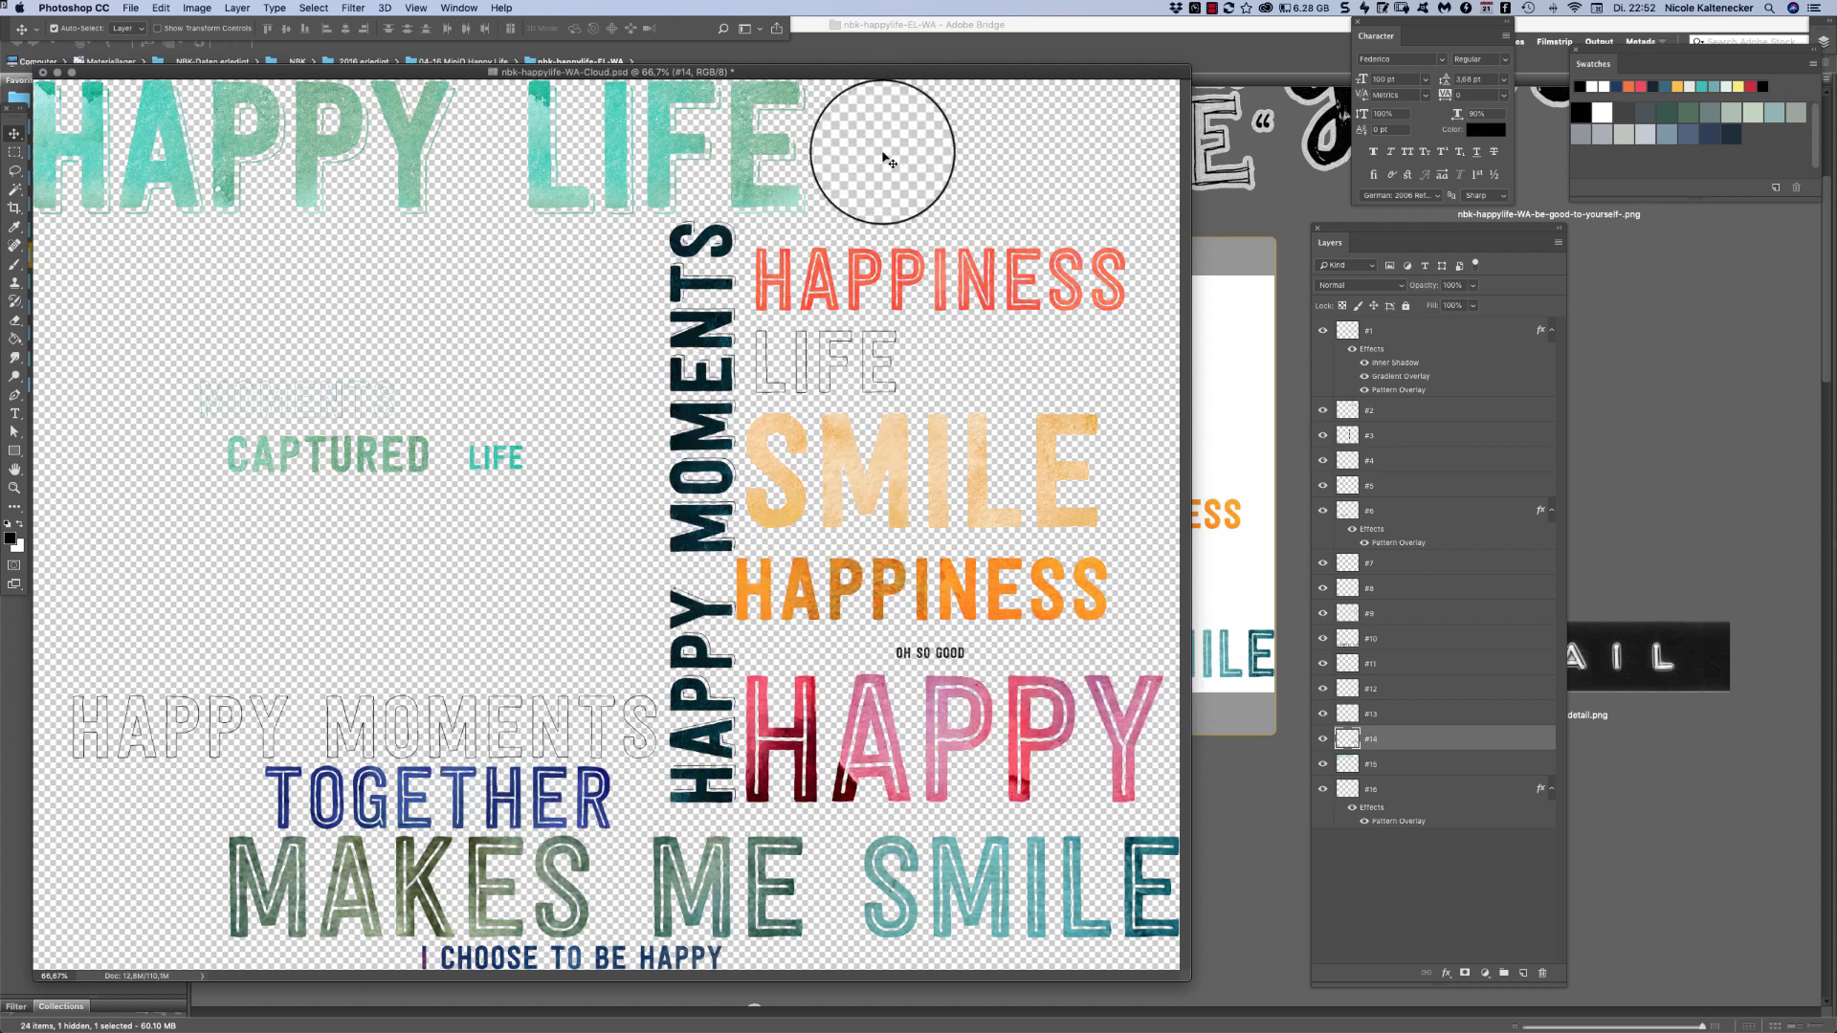
- Close the word cloud document without saving the changes and select nbk-happylife-WA-Cloud.png in Bridge
key("super")
key("super+w")
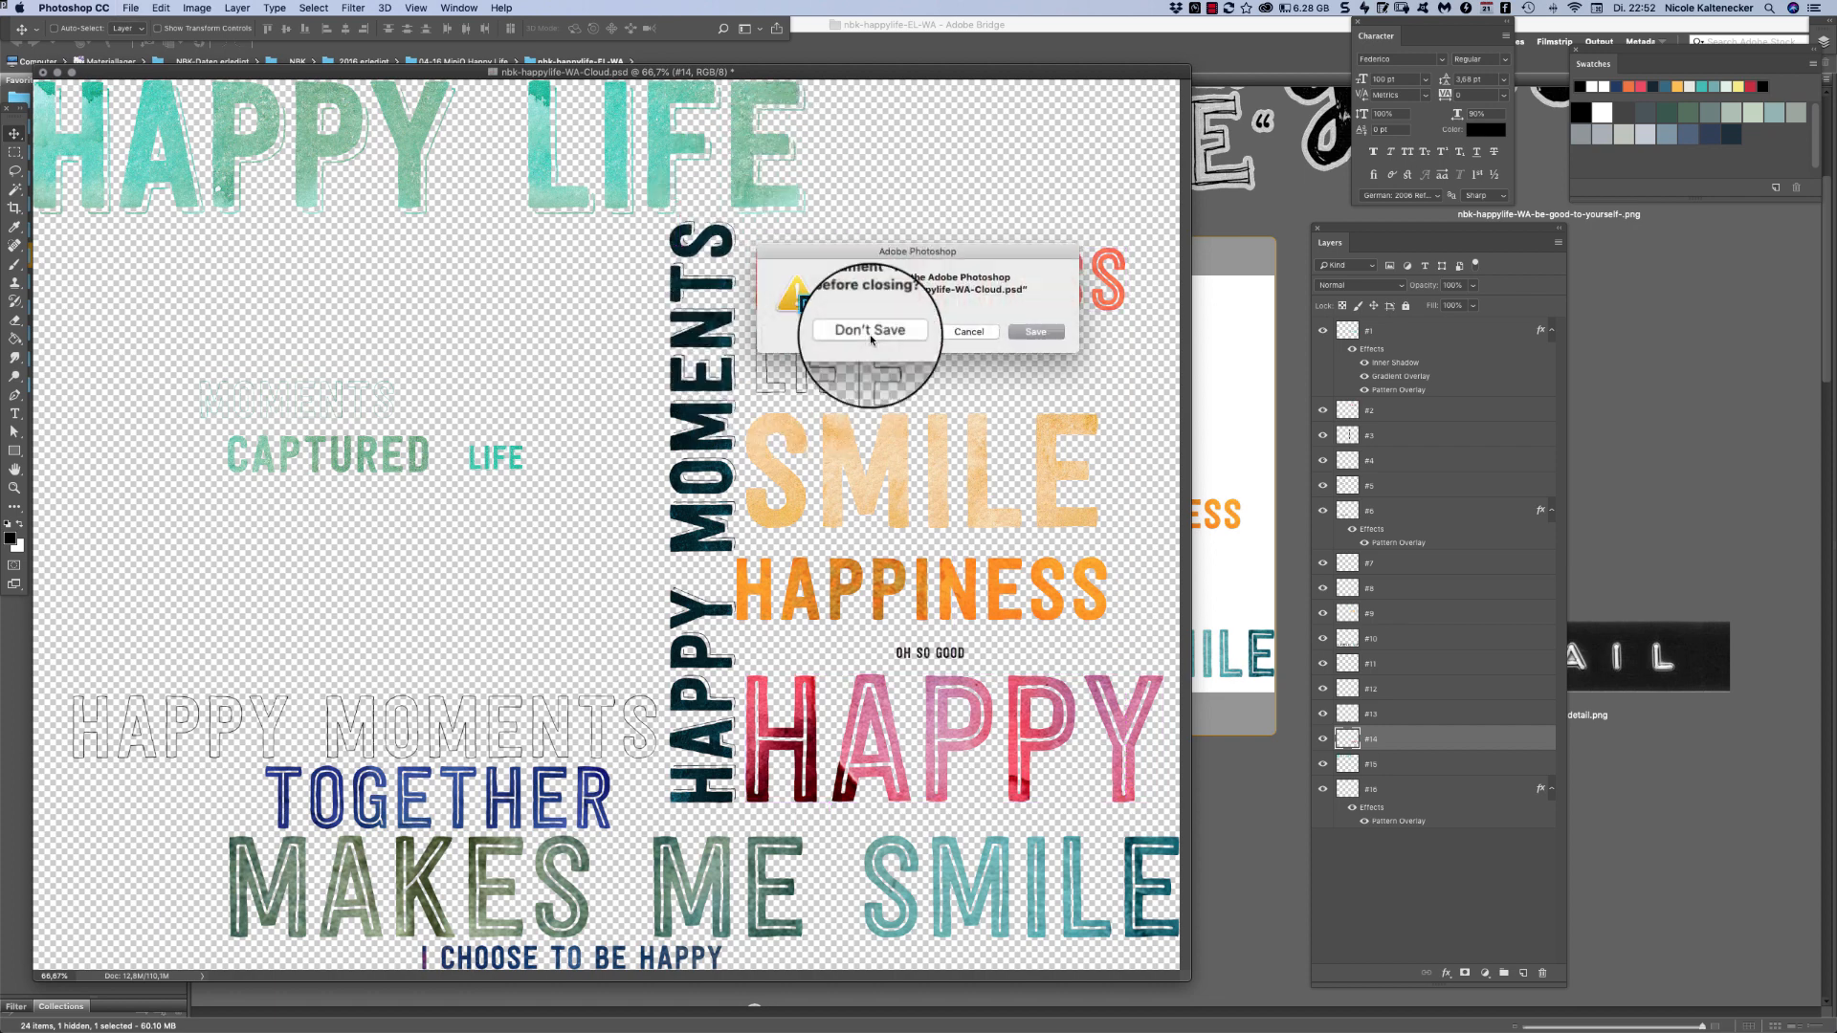
left_click(860, 331)
left_click(620, 780)
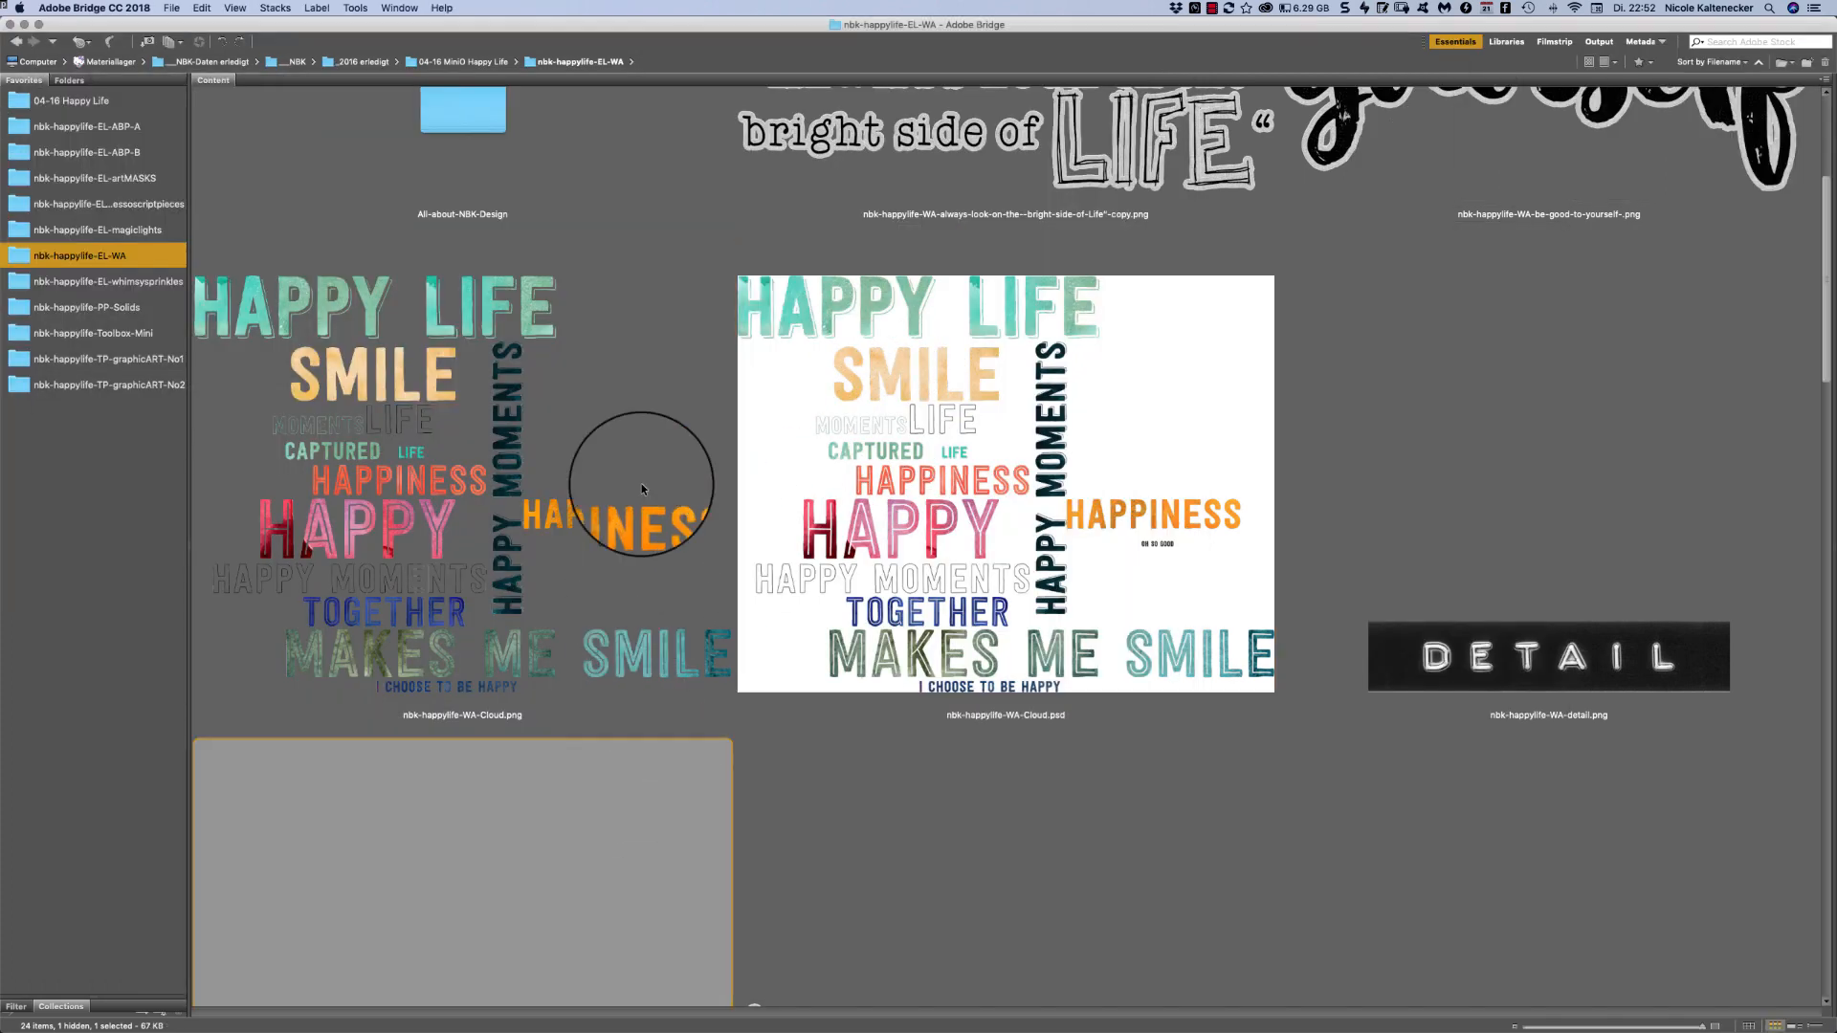
left_click(560, 335)
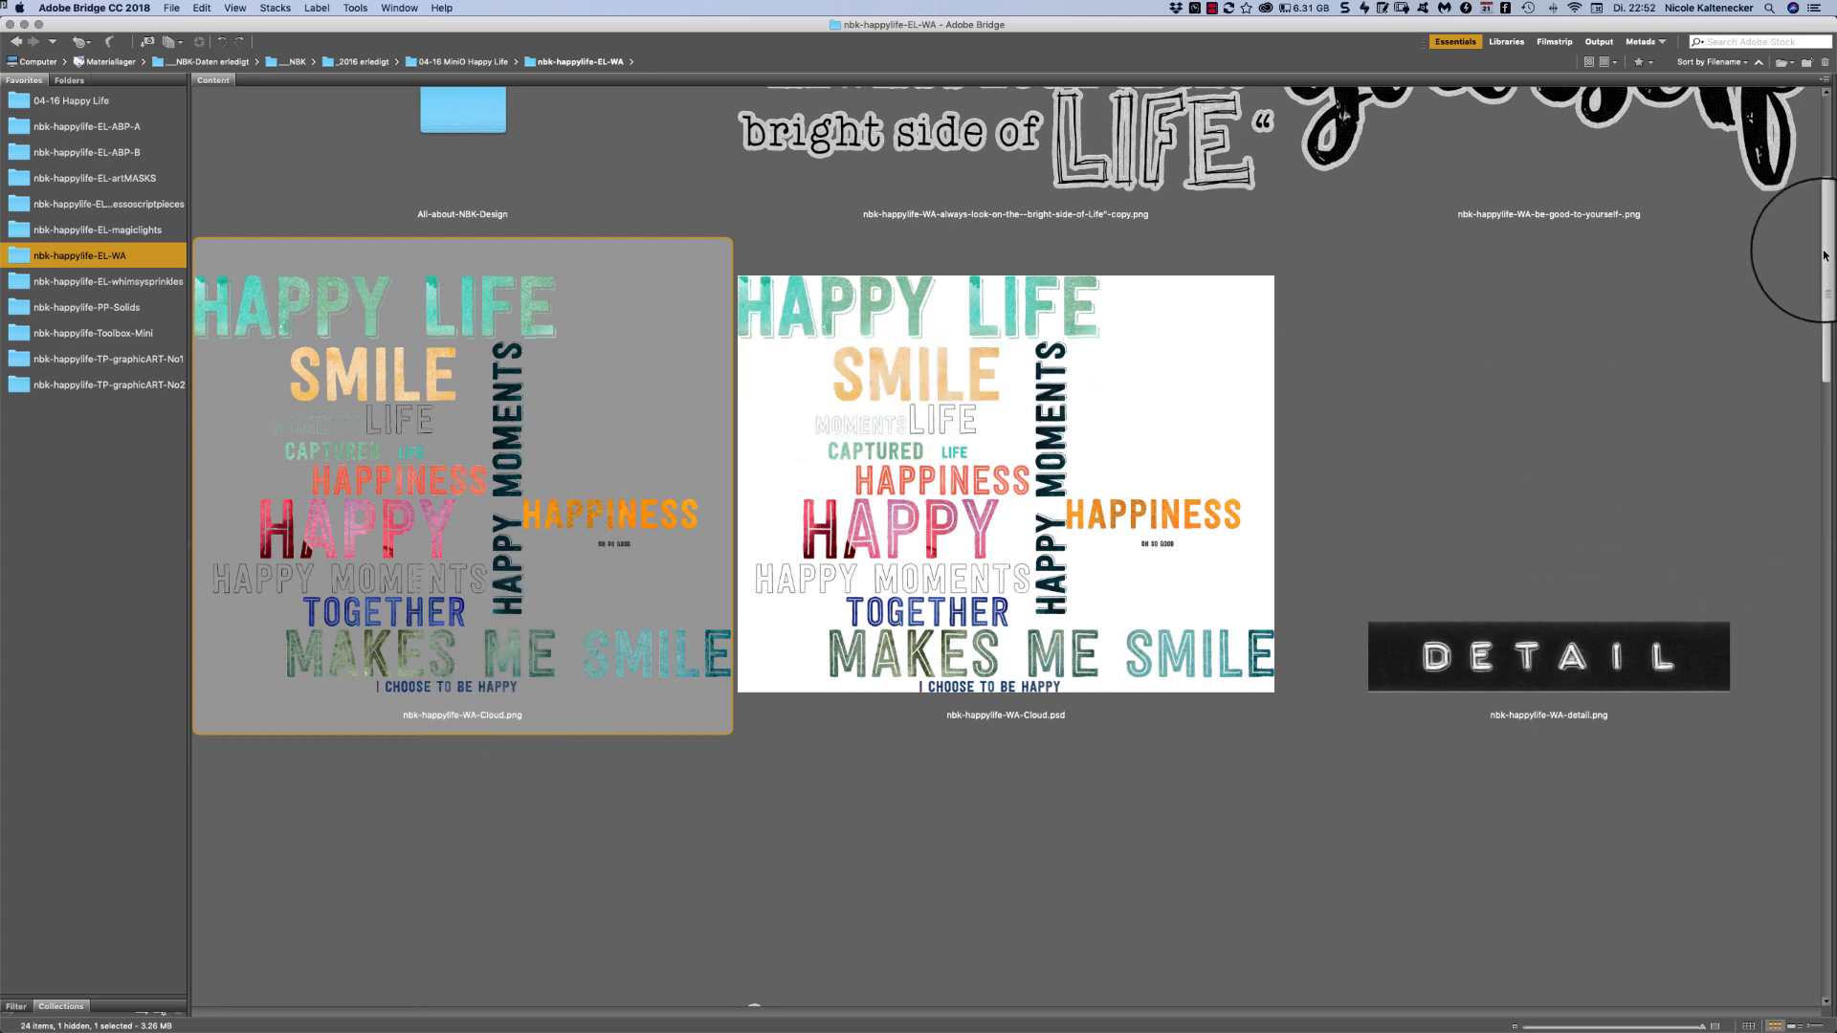
- Look through the remaining word arts in the nbk-happylife-EL-WA folder, from the label strips to the nbk-happylife-WA.jpg preview
scroll(1799, 230, "down", 5)
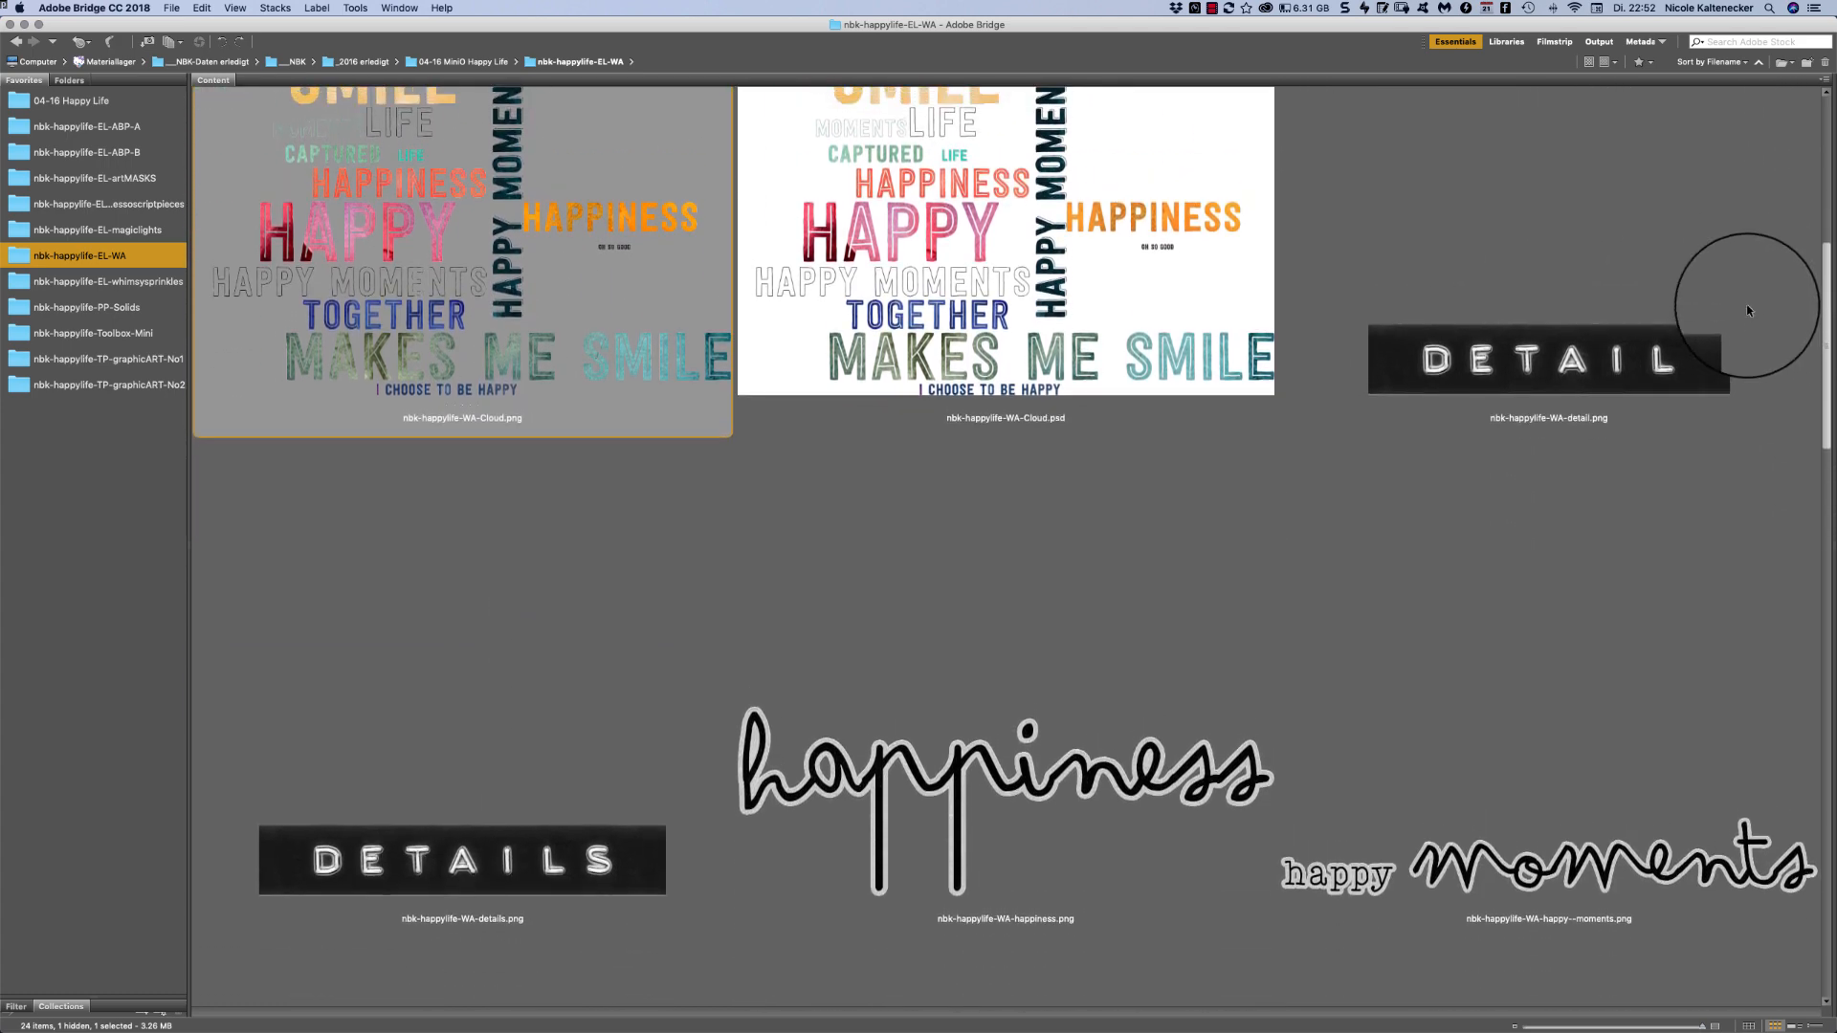
scroll(1732, 326, "down", 2)
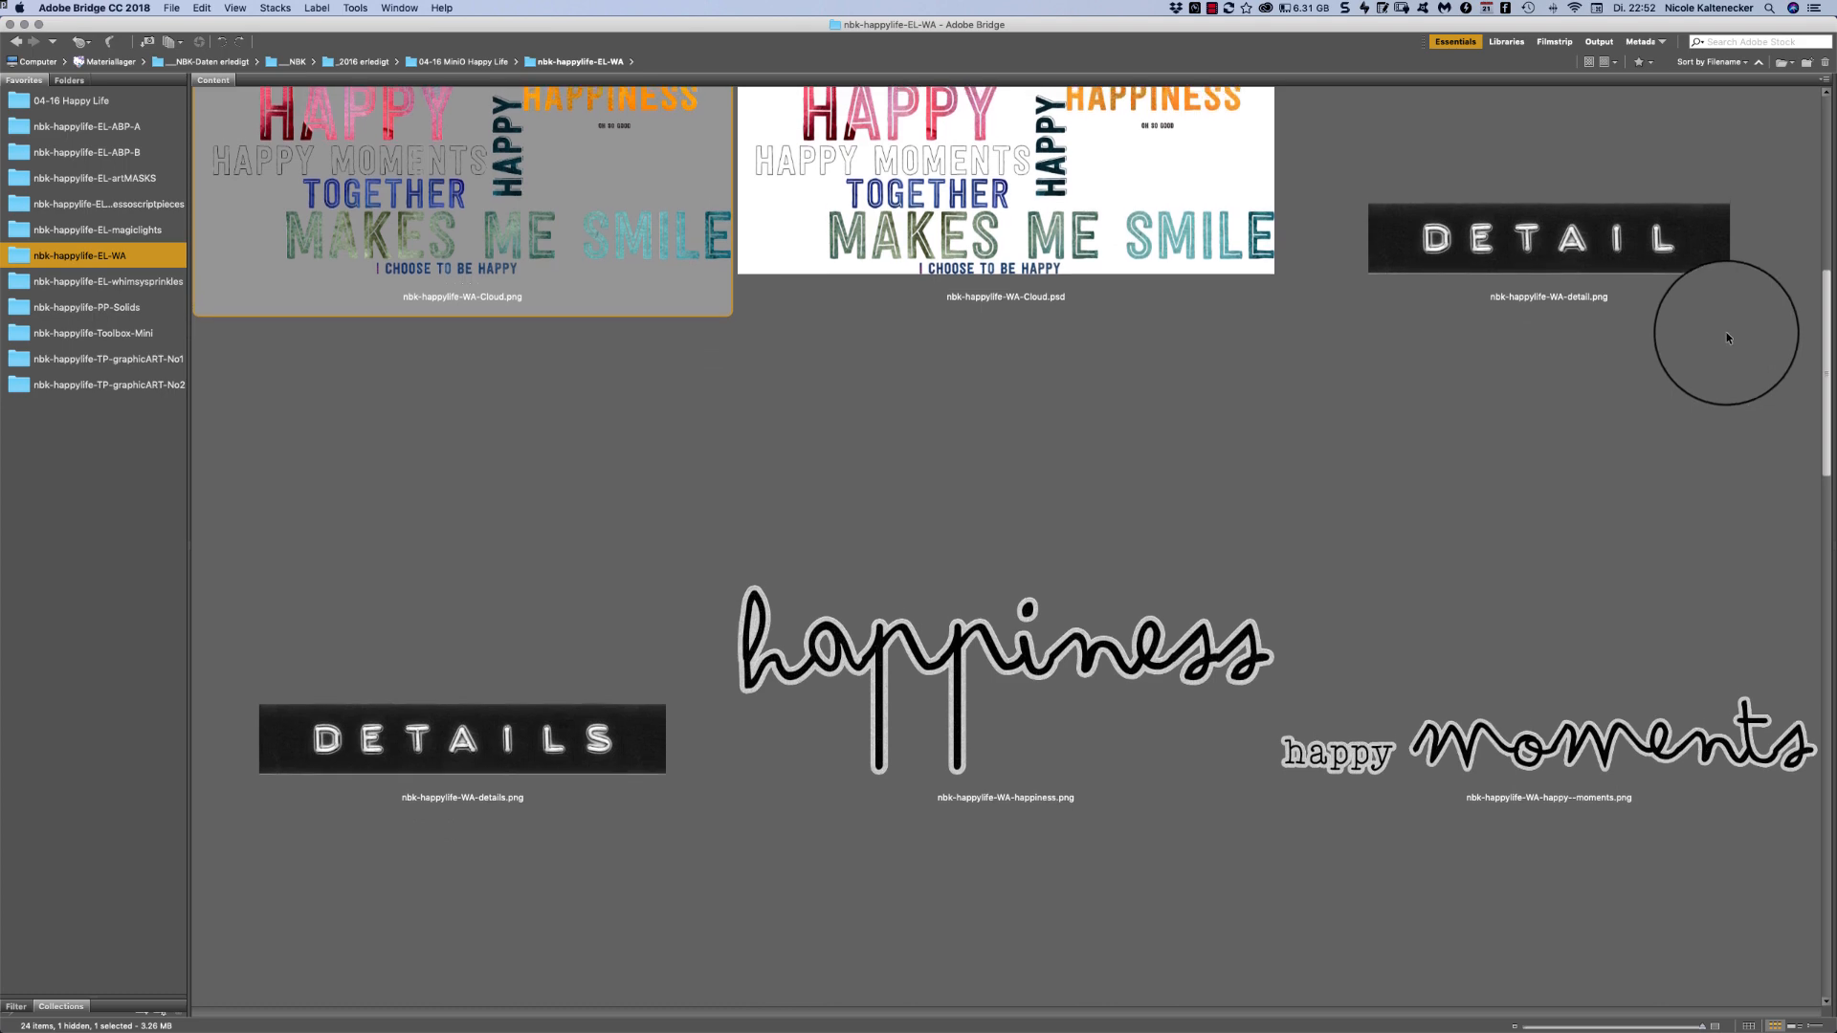
scroll(1727, 337, "down", 8)
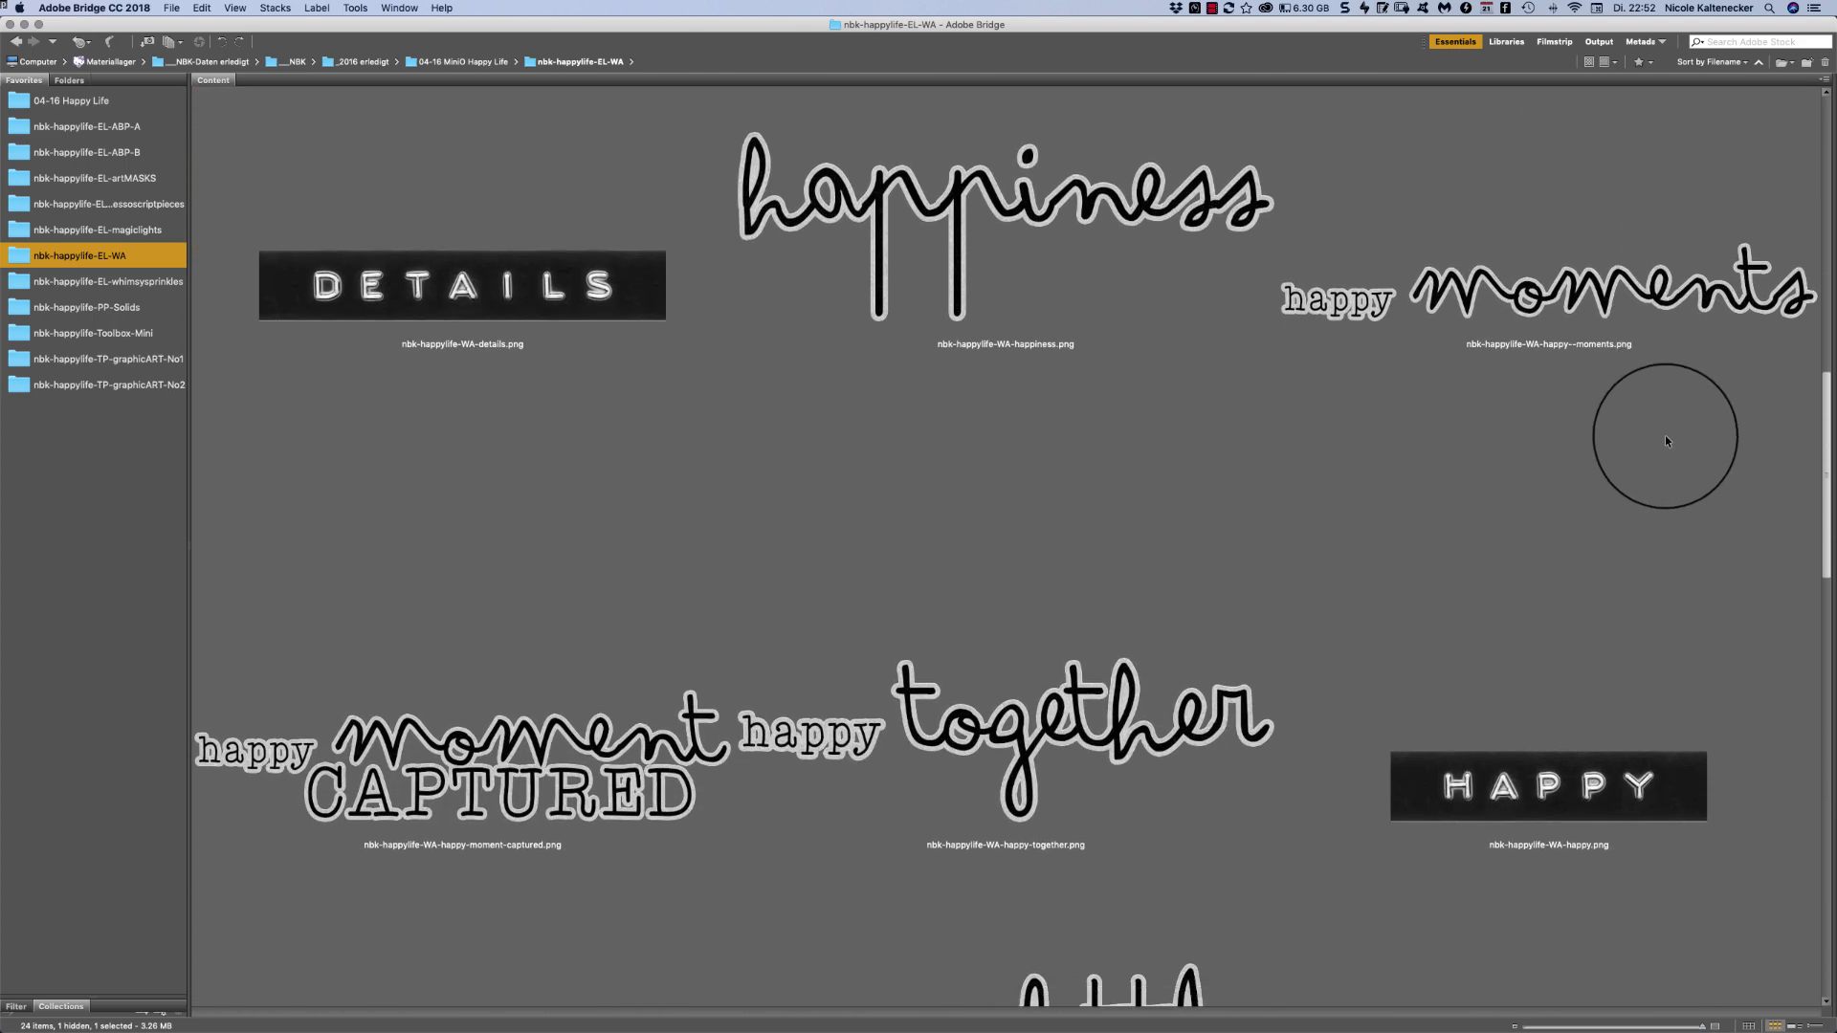
scroll(1657, 442, "down", 2)
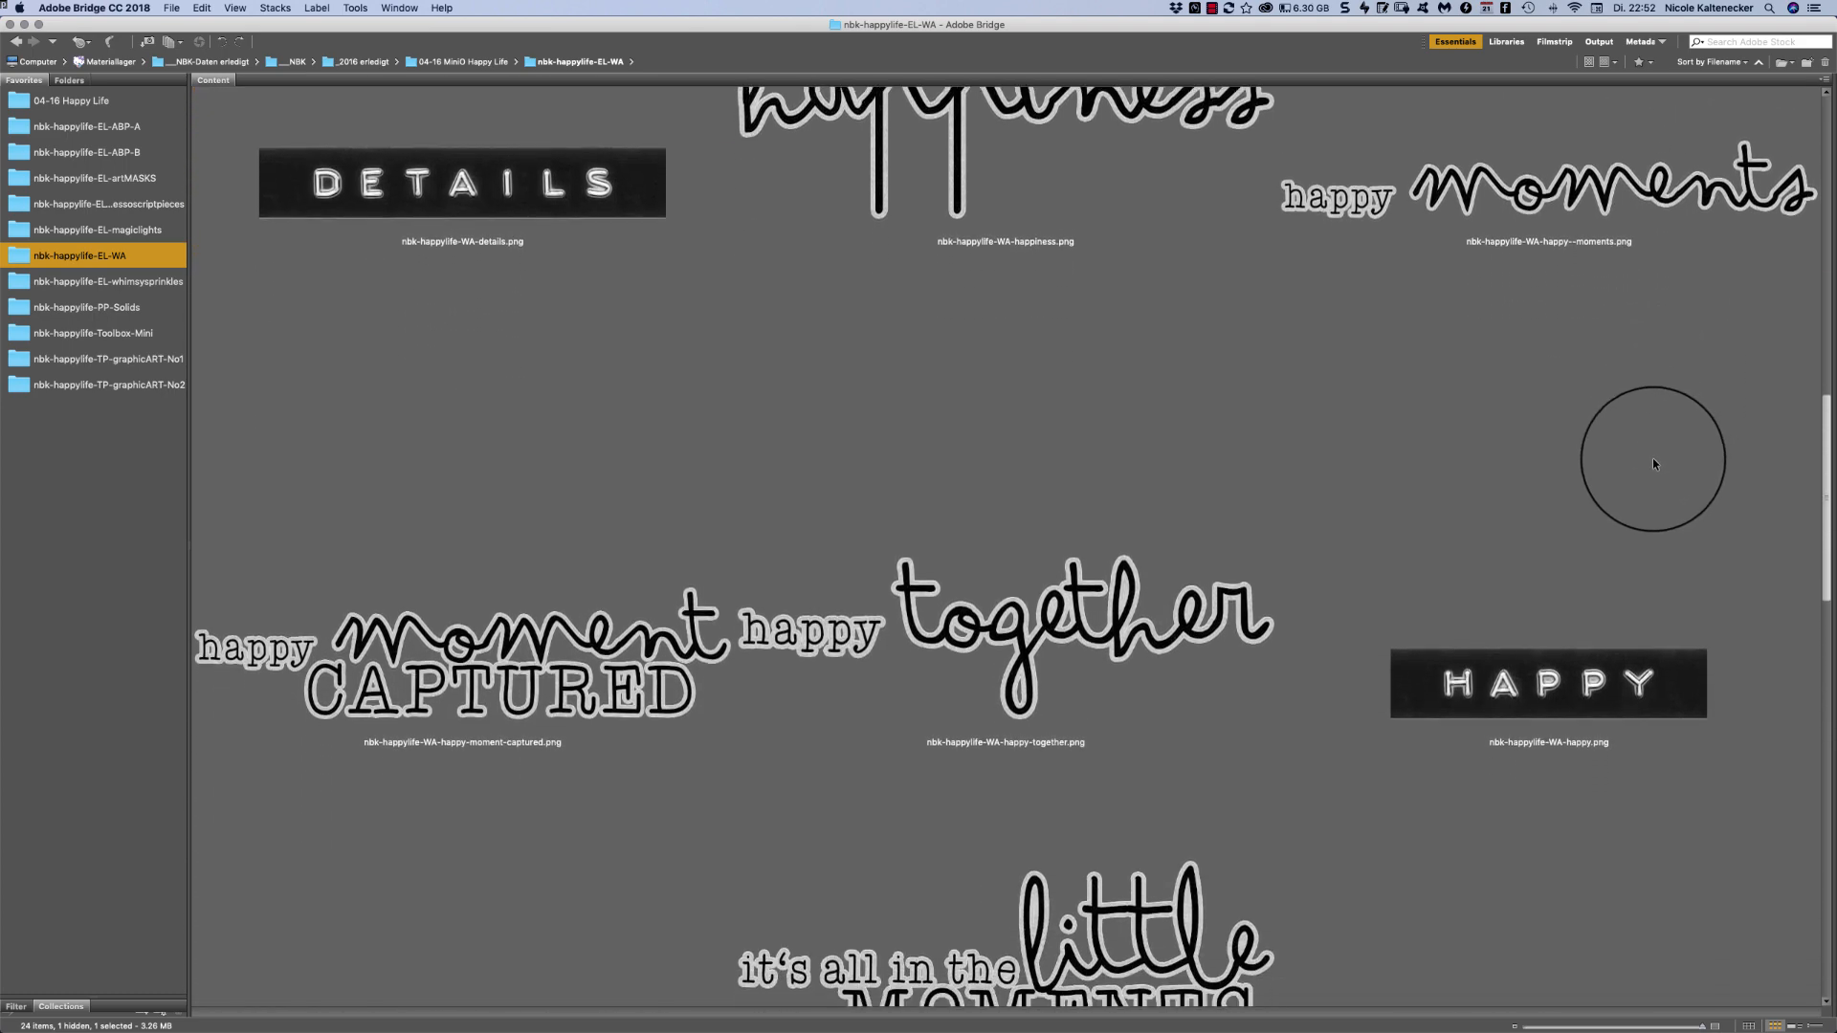
scroll(1626, 508, "down", 9)
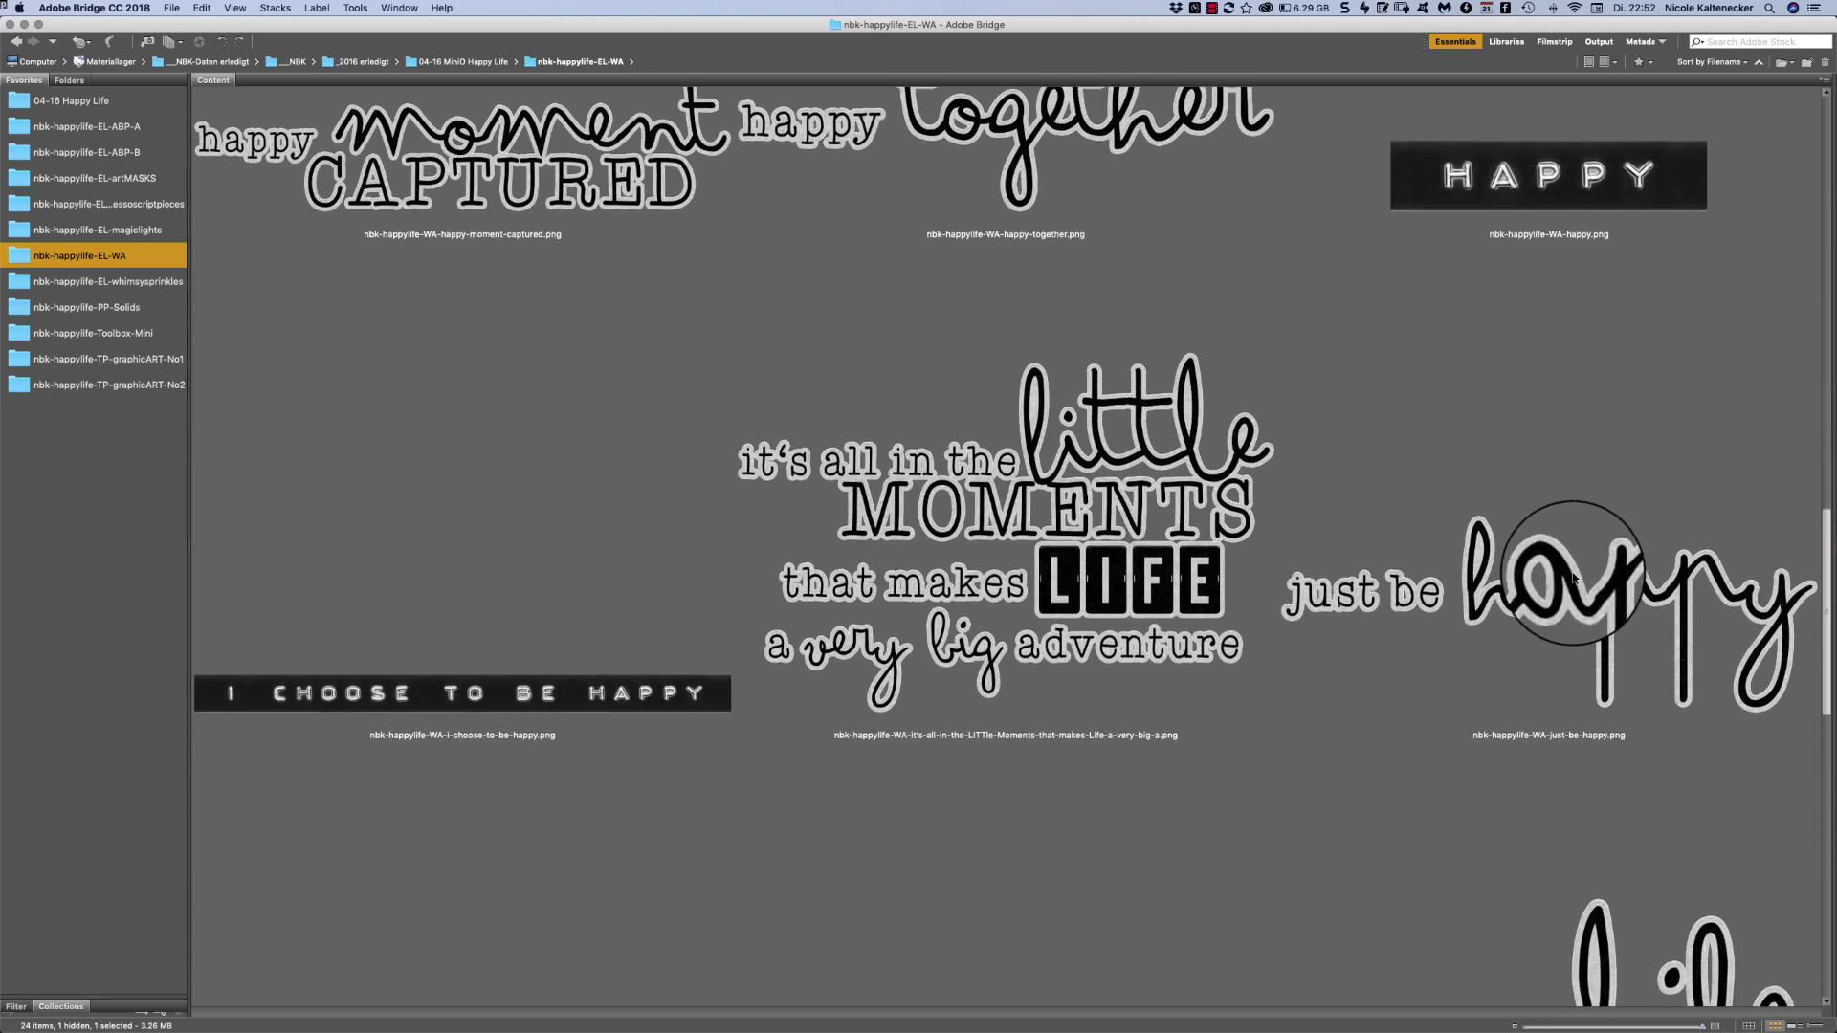
scroll(1574, 577, "down", 11)
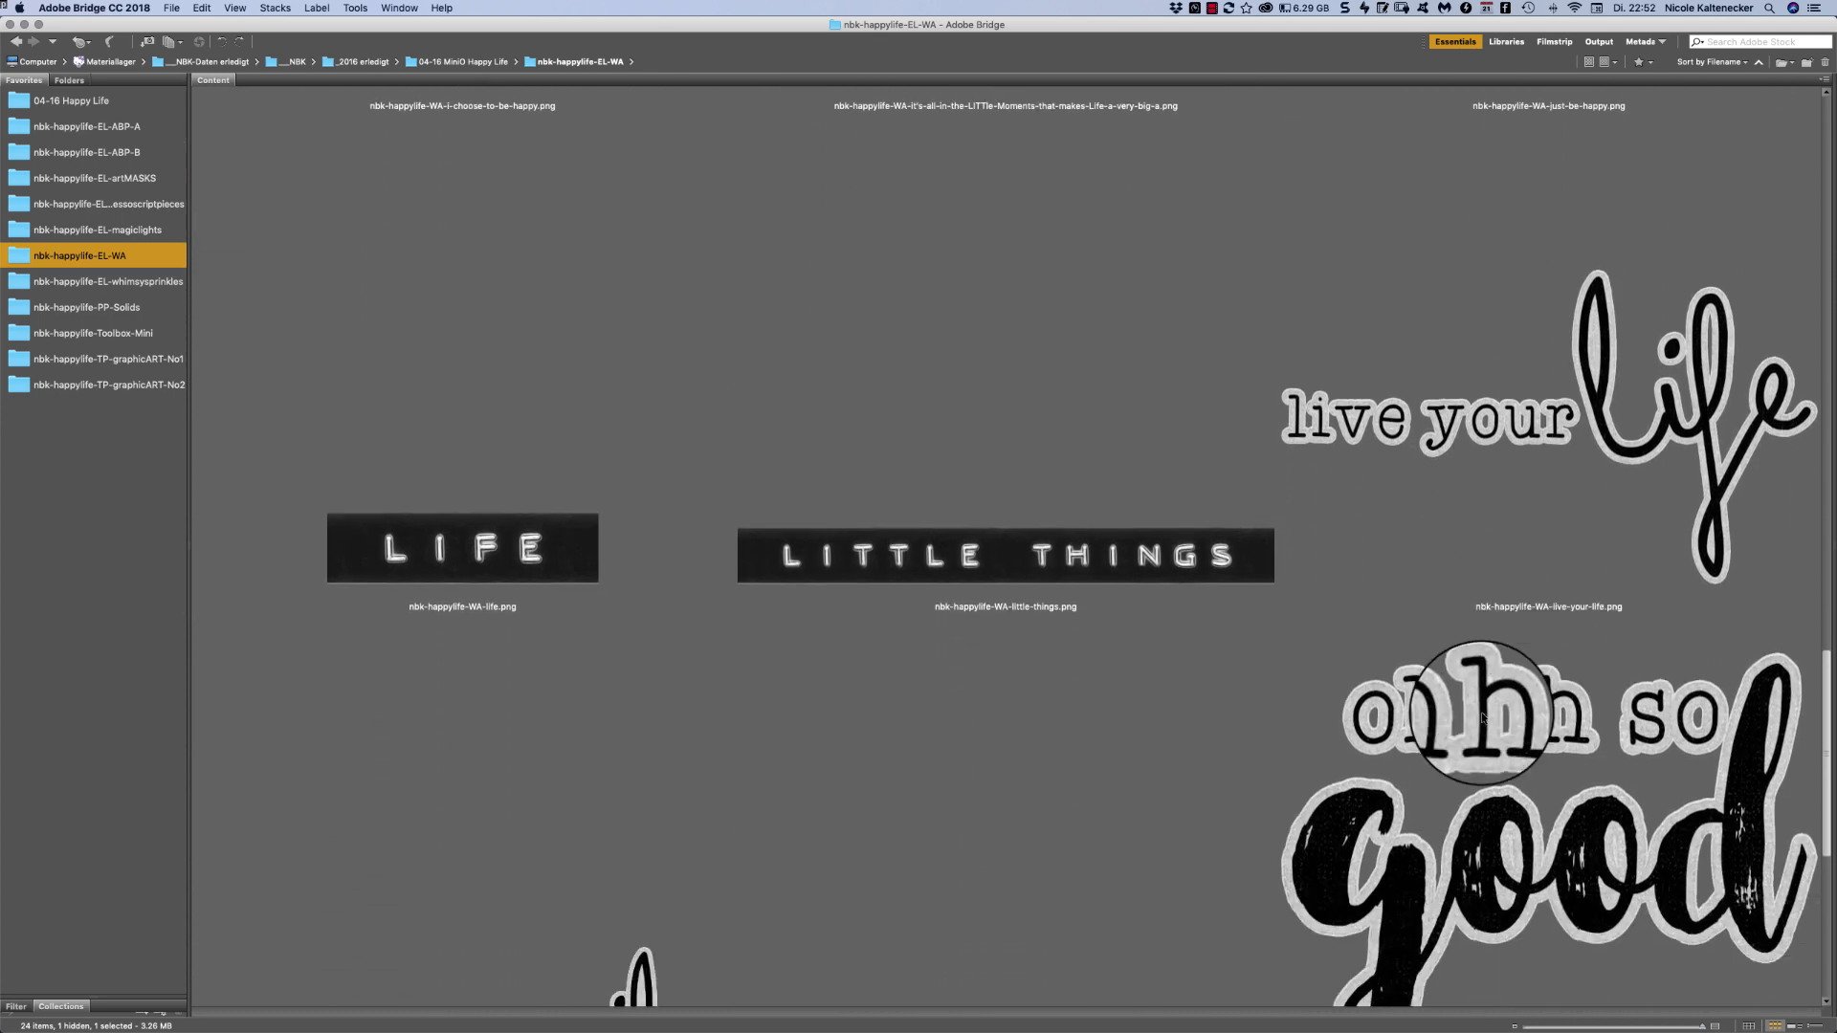
scroll(1483, 716, "down", 11)
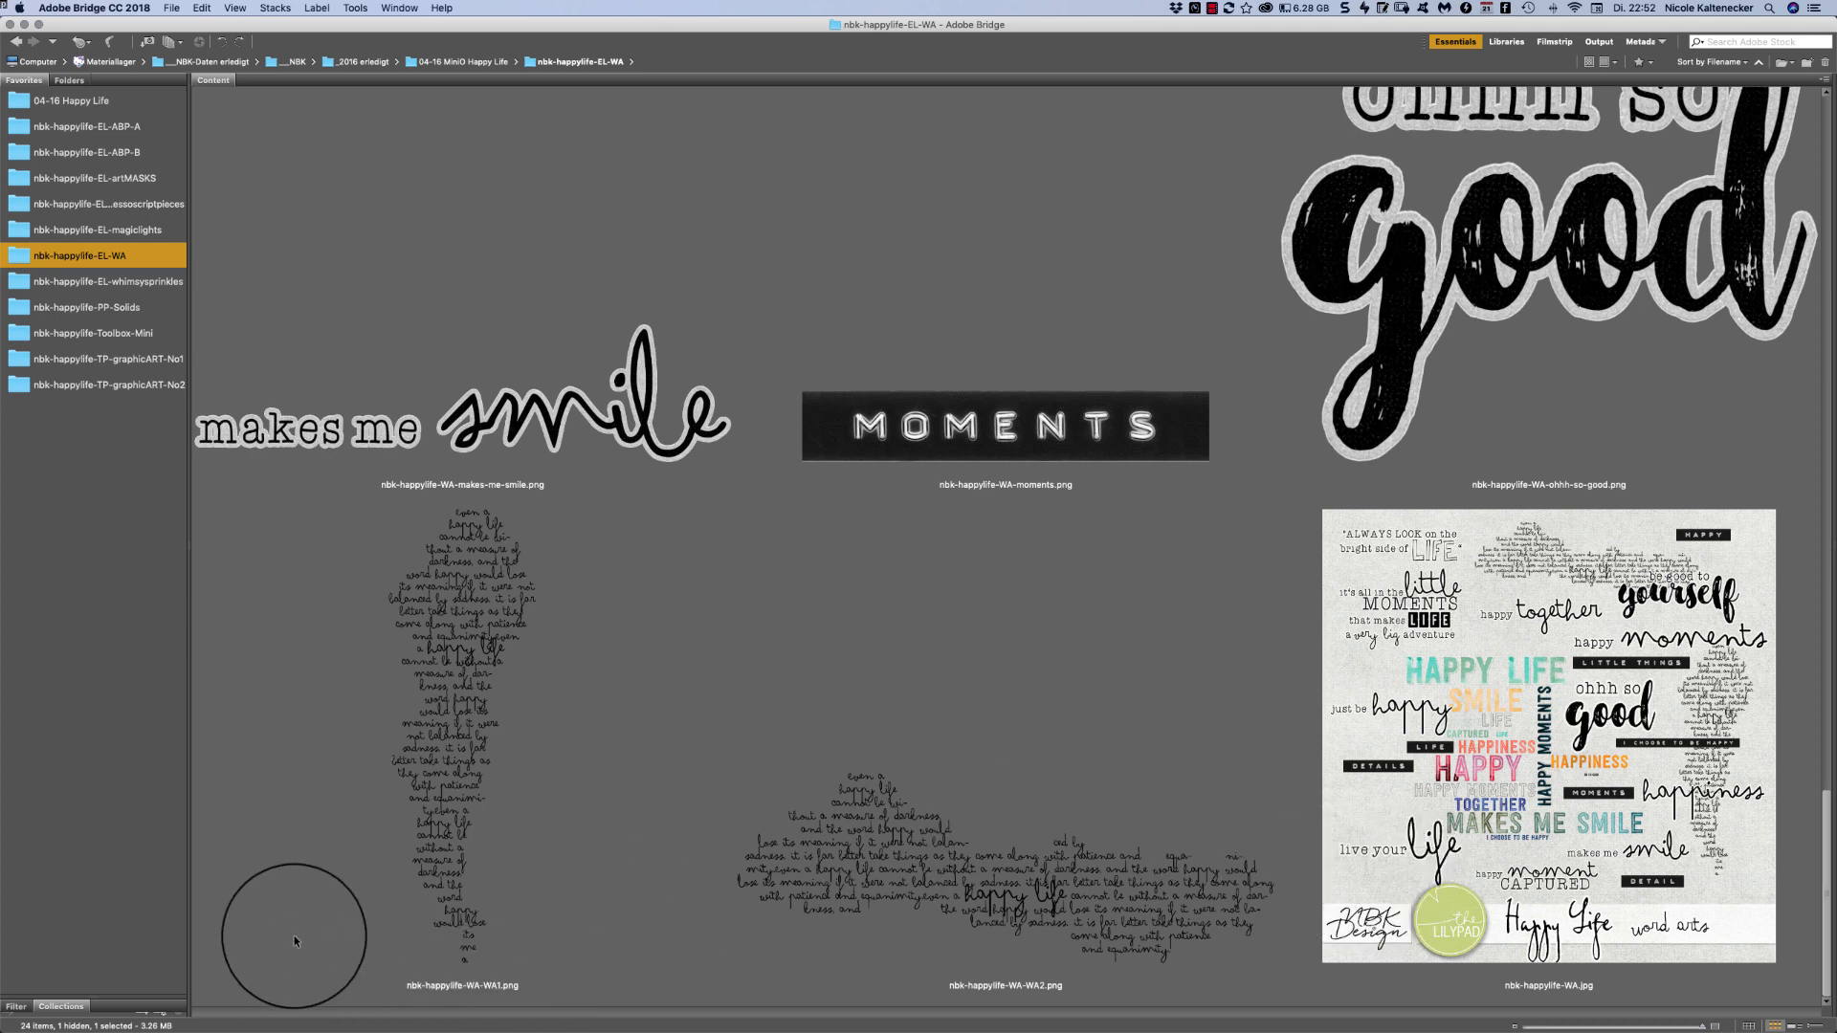
left_click_drag(294, 941, 955, 278)
- Select everything in the word art folder except the nbk-happylife-WA.jpg preview and the All-about-NBK-Design folder
left_click(1638, 300)
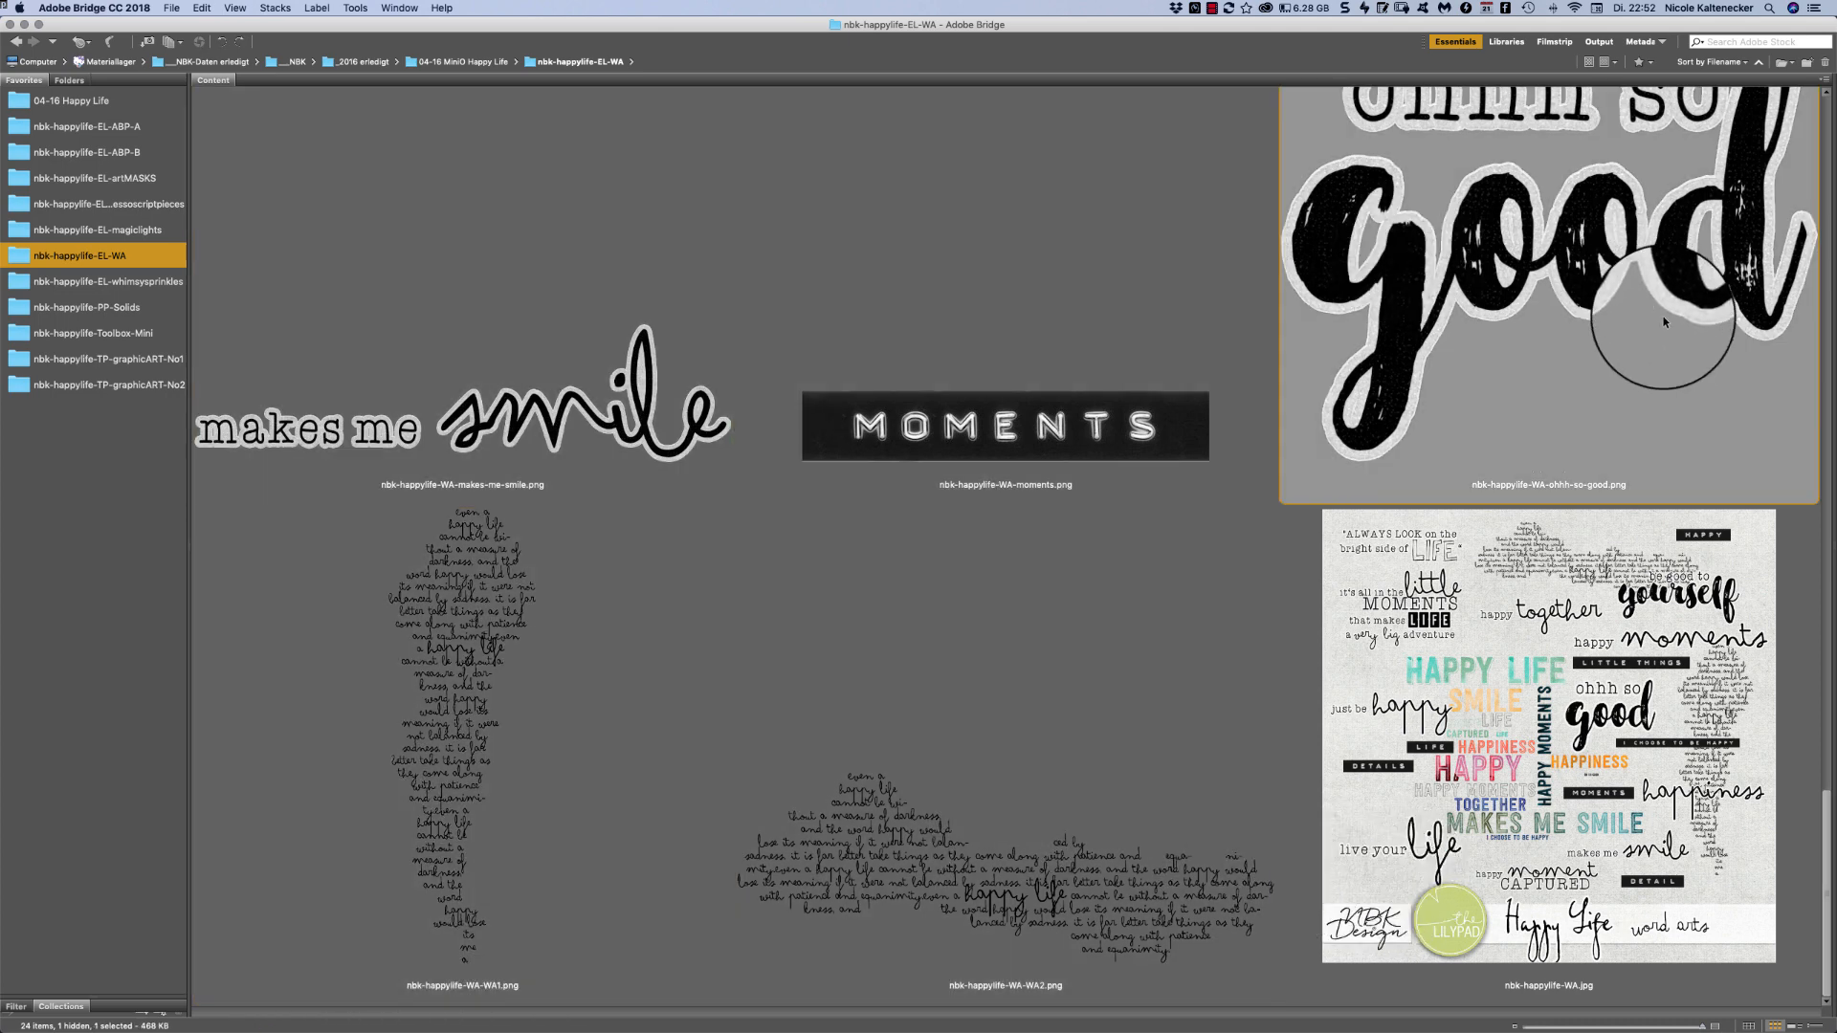
key("super+a")
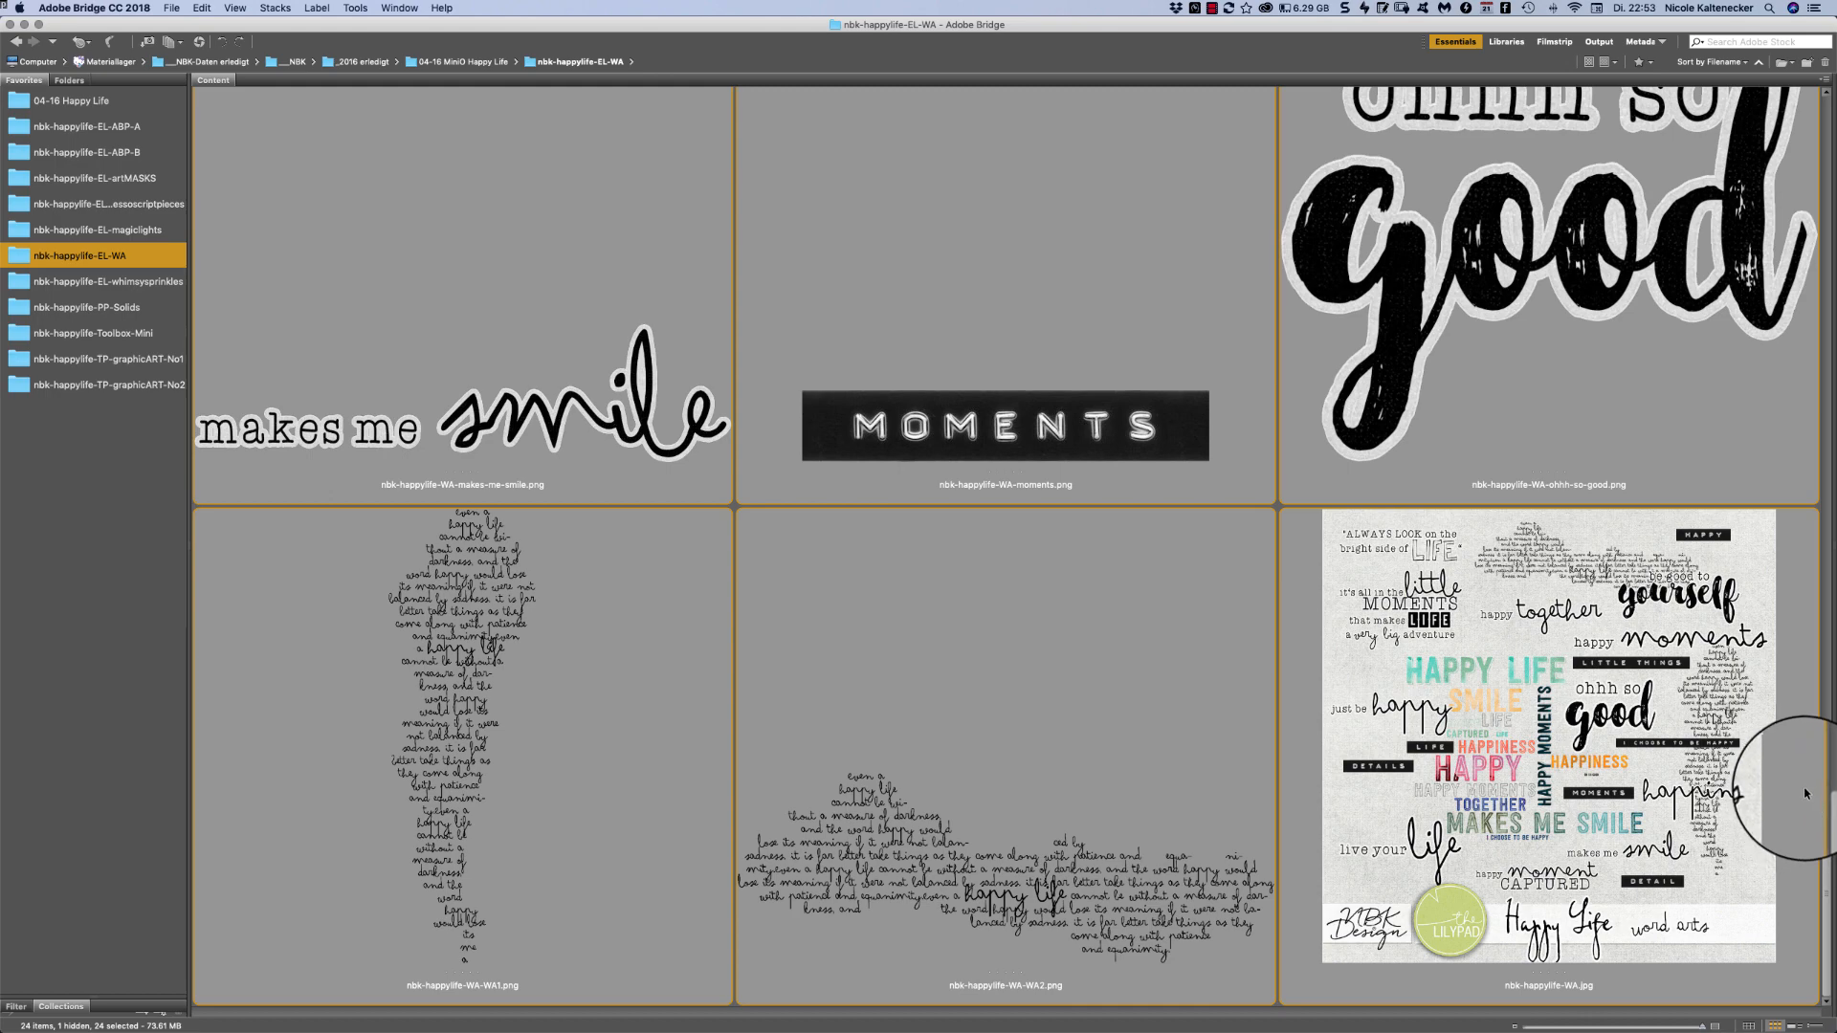
left_click(1545, 747, "super")
left_click_drag(1818, 785, 1612, 51)
left_click(495, 453, "super")
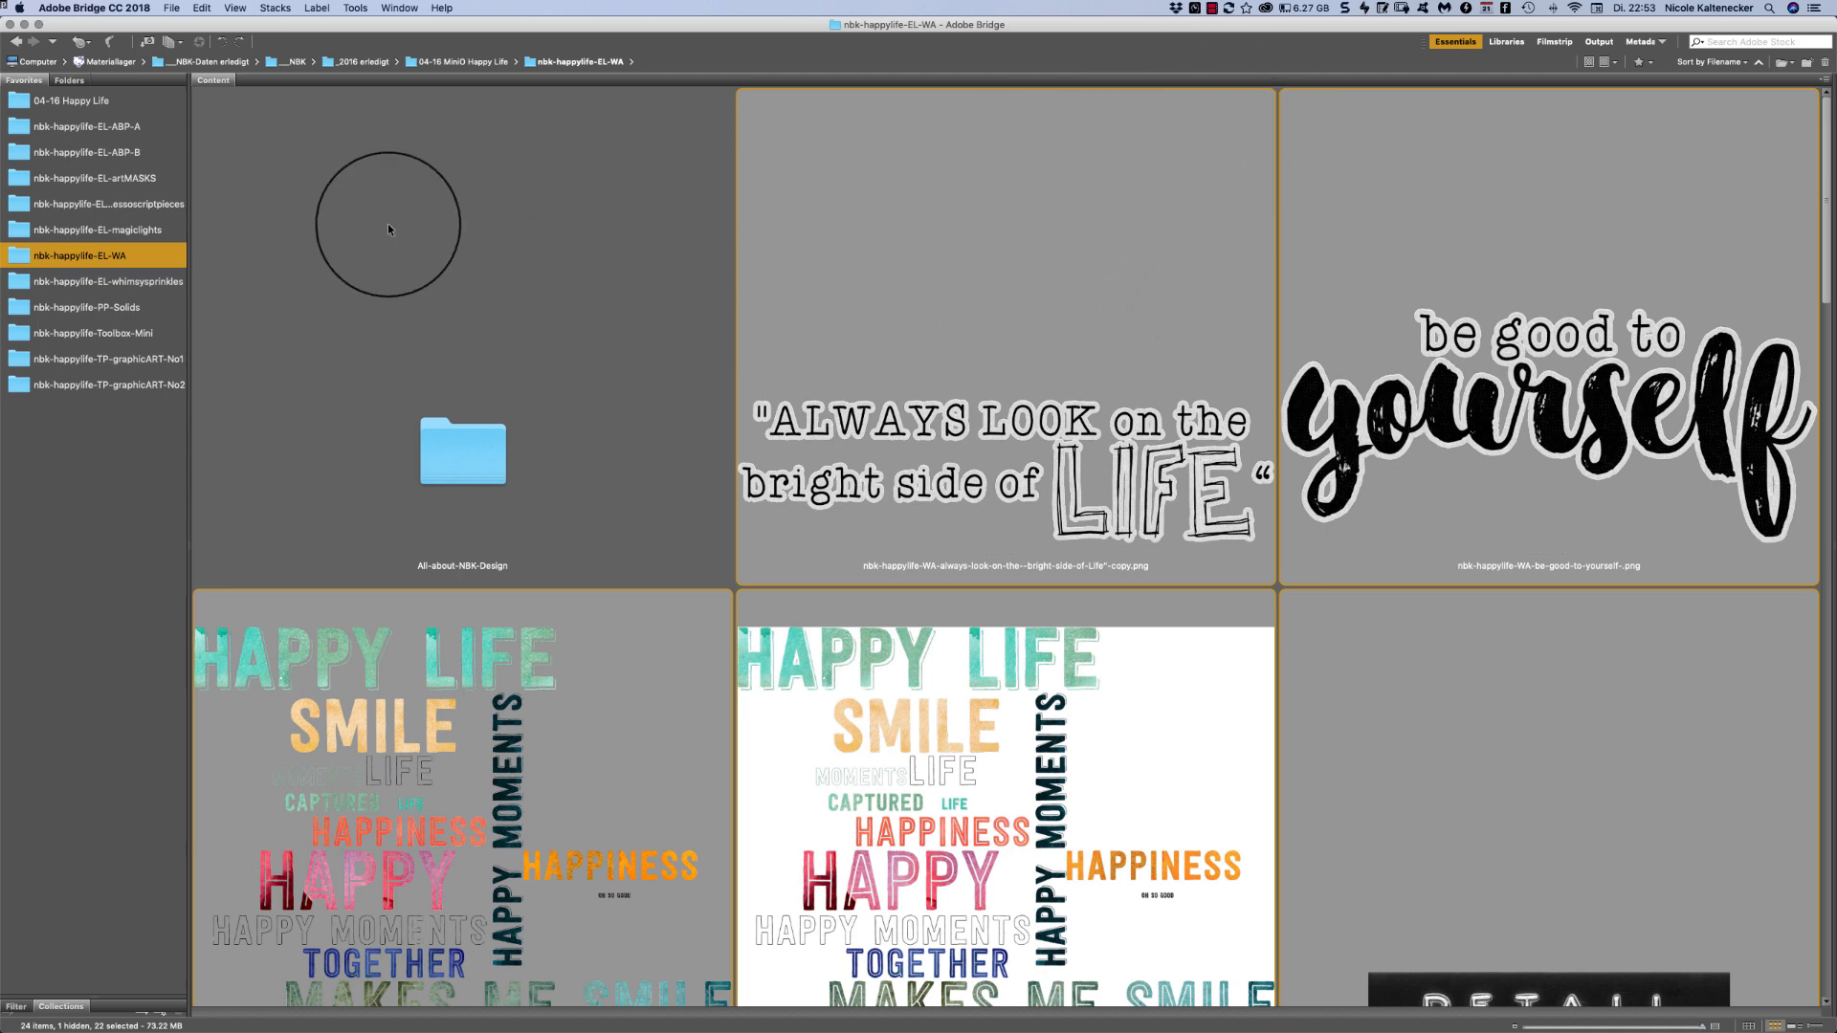
- Go to the nbk-happylife-EL-whimsysprinkles folder and view nbk-happy-life-whimsysprinkles08.png in full screen, closing the preview again
left_click(161, 284)
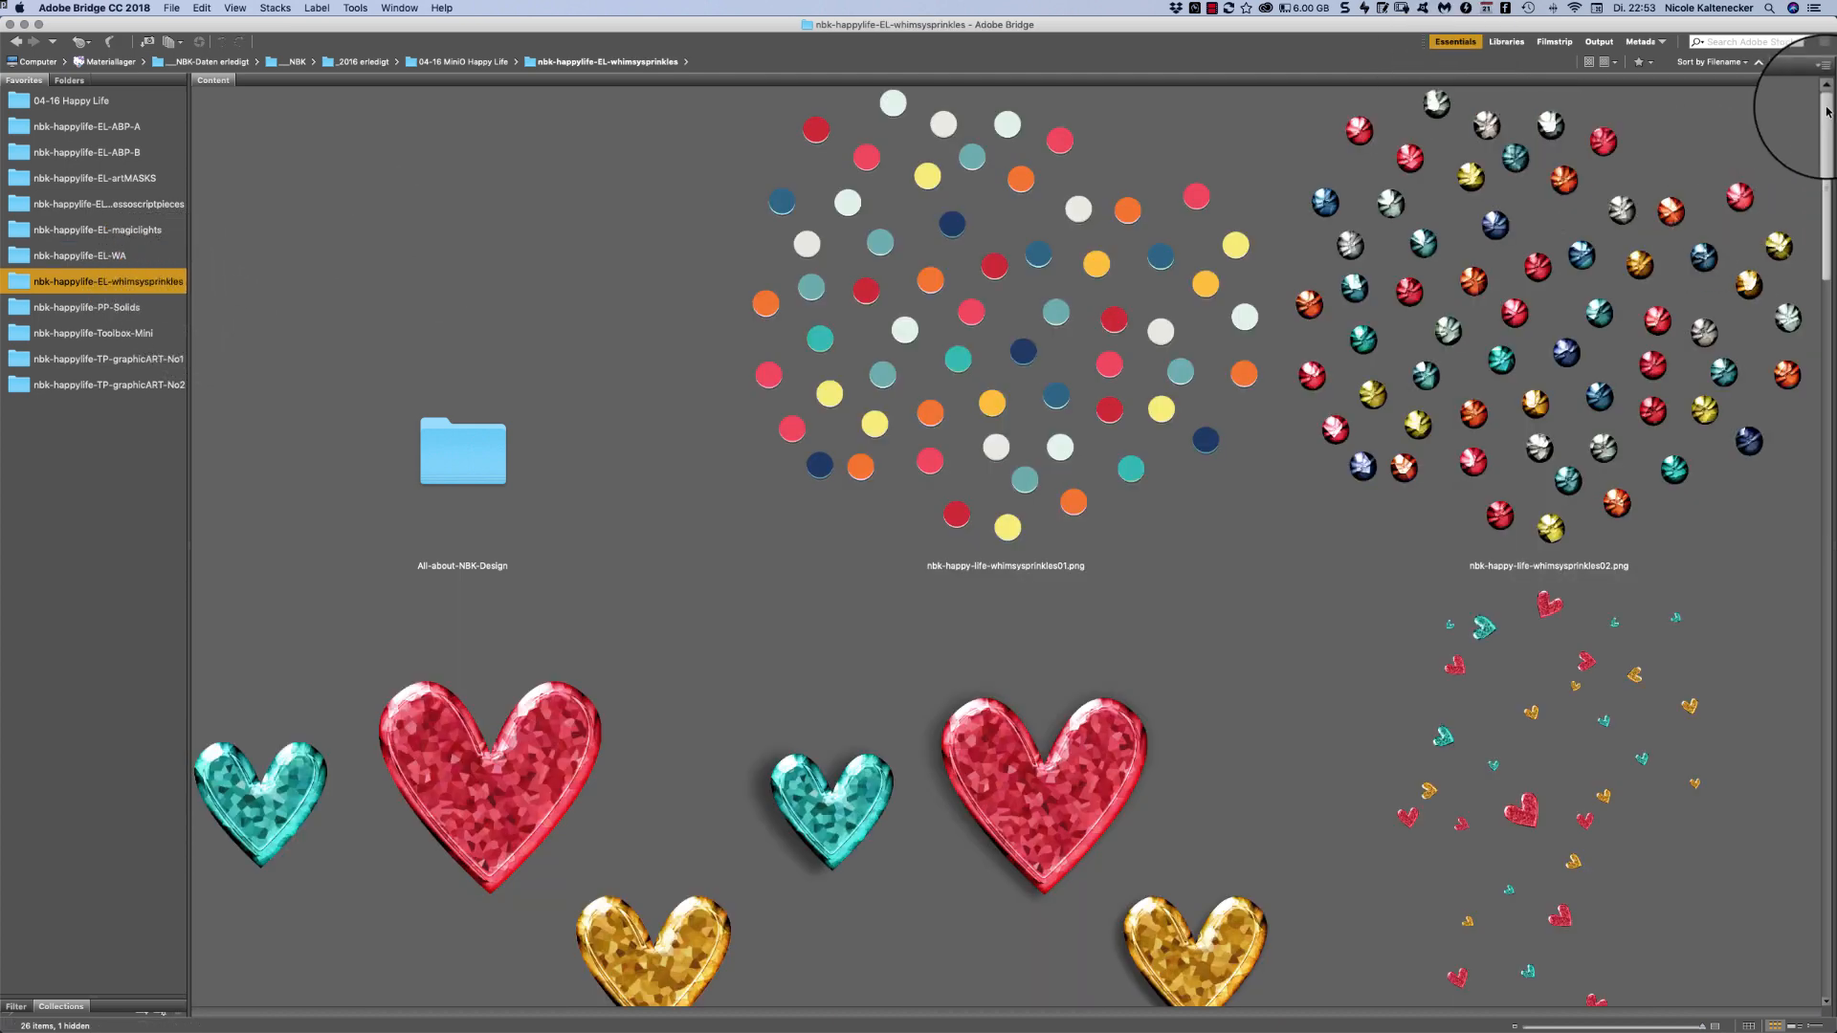
left_click_drag(1827, 111, 1728, 303)
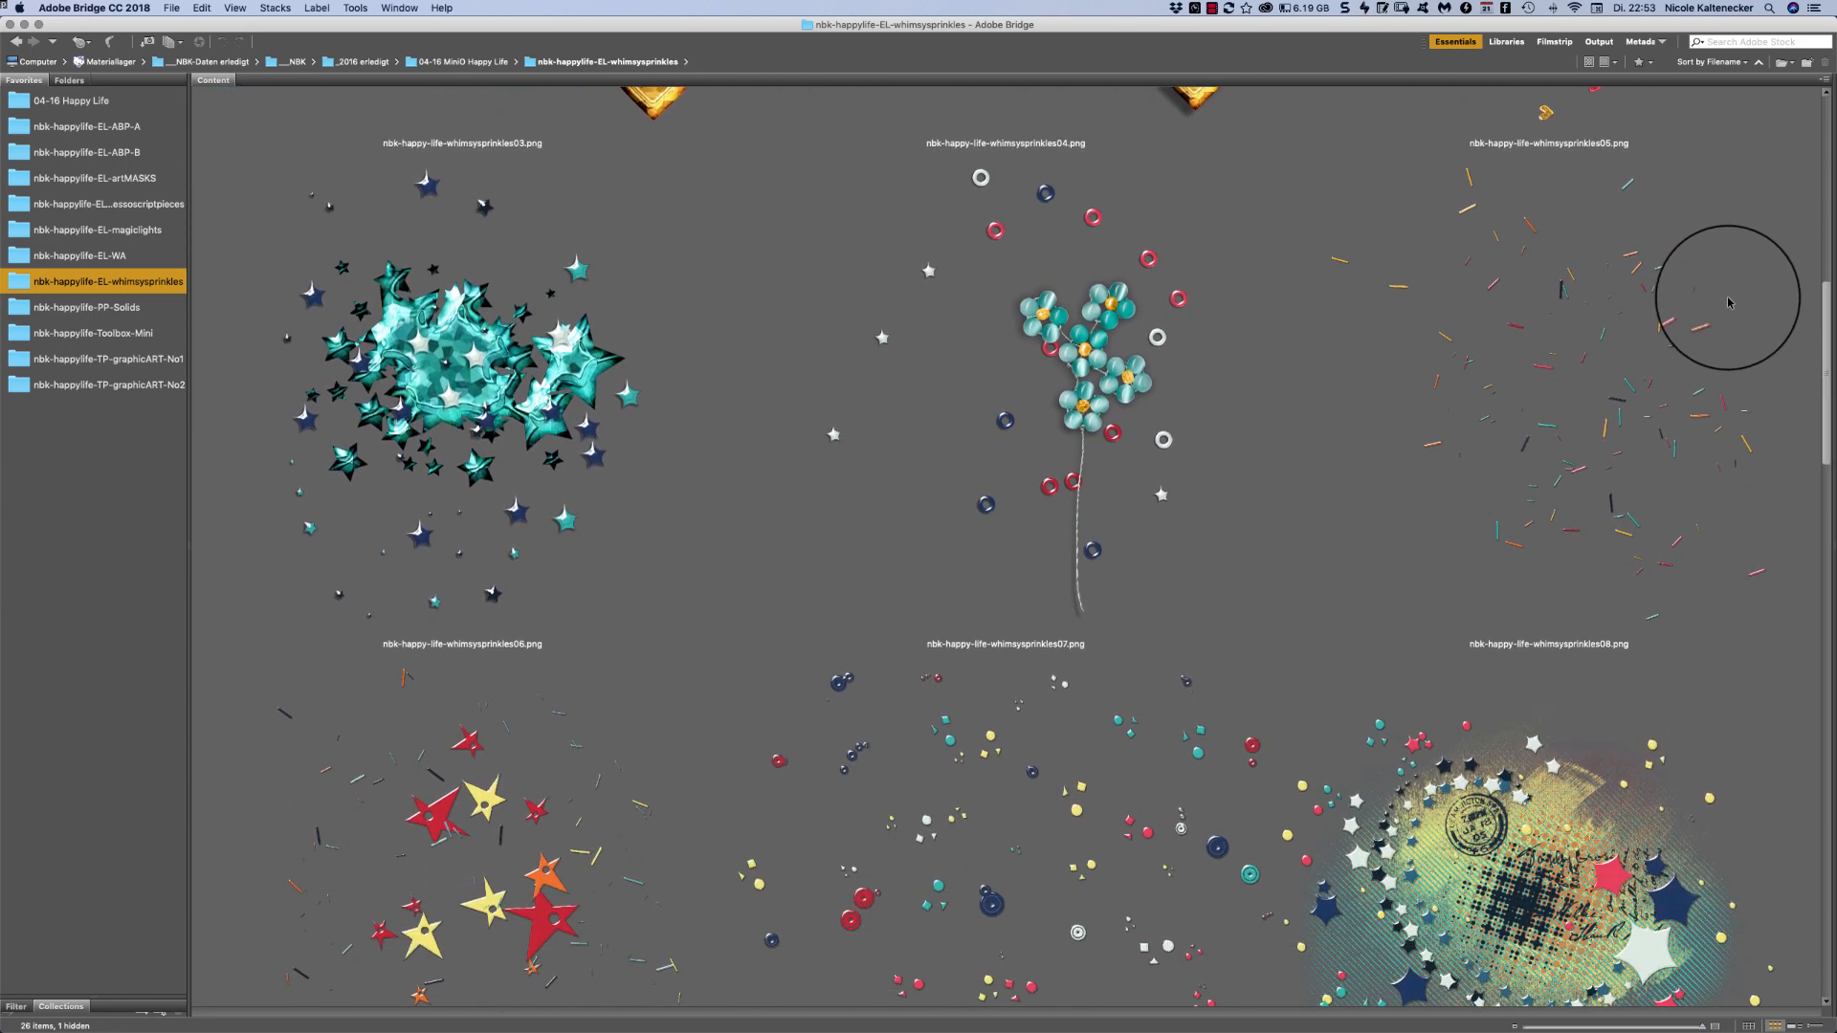
left_click(1523, 333)
key("space")
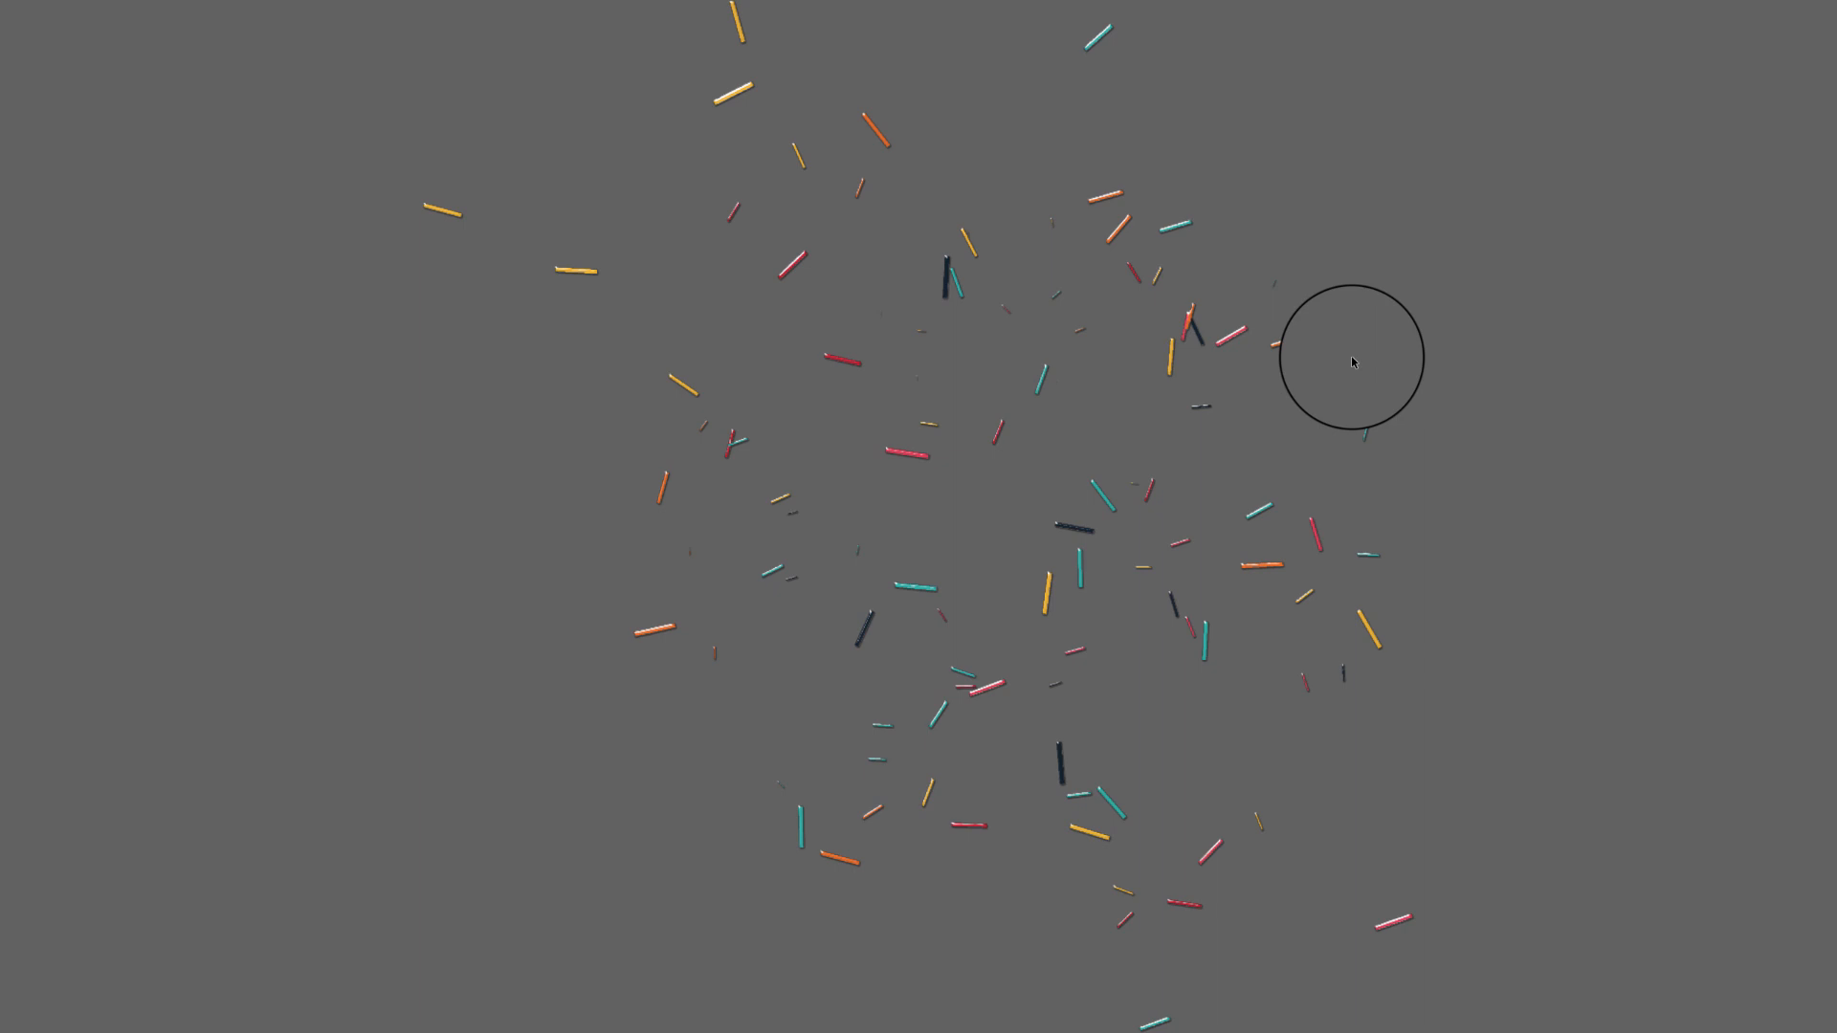
key("space")
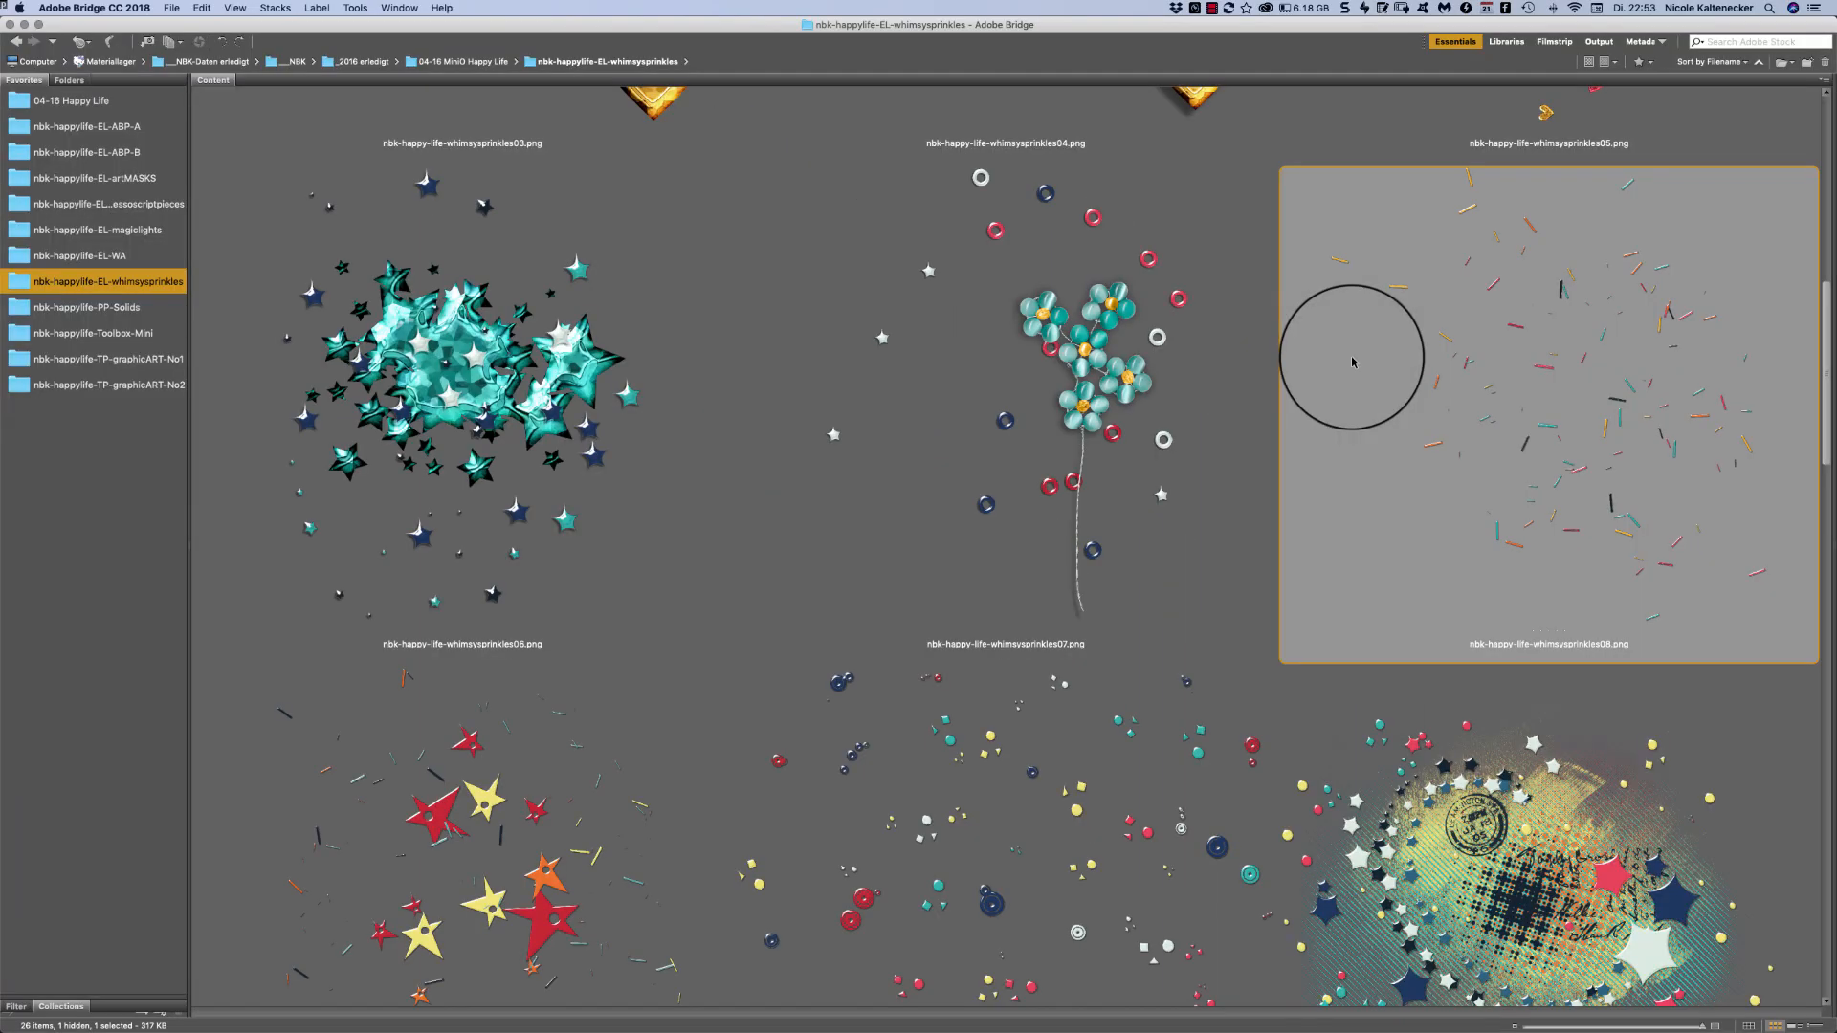
- Look through the whimsy sprinkles from nbk-happy-life-whimsysprinkles09.png to the collage preview at the end of the folder
left_click_drag(1825, 304, 1810, 323)
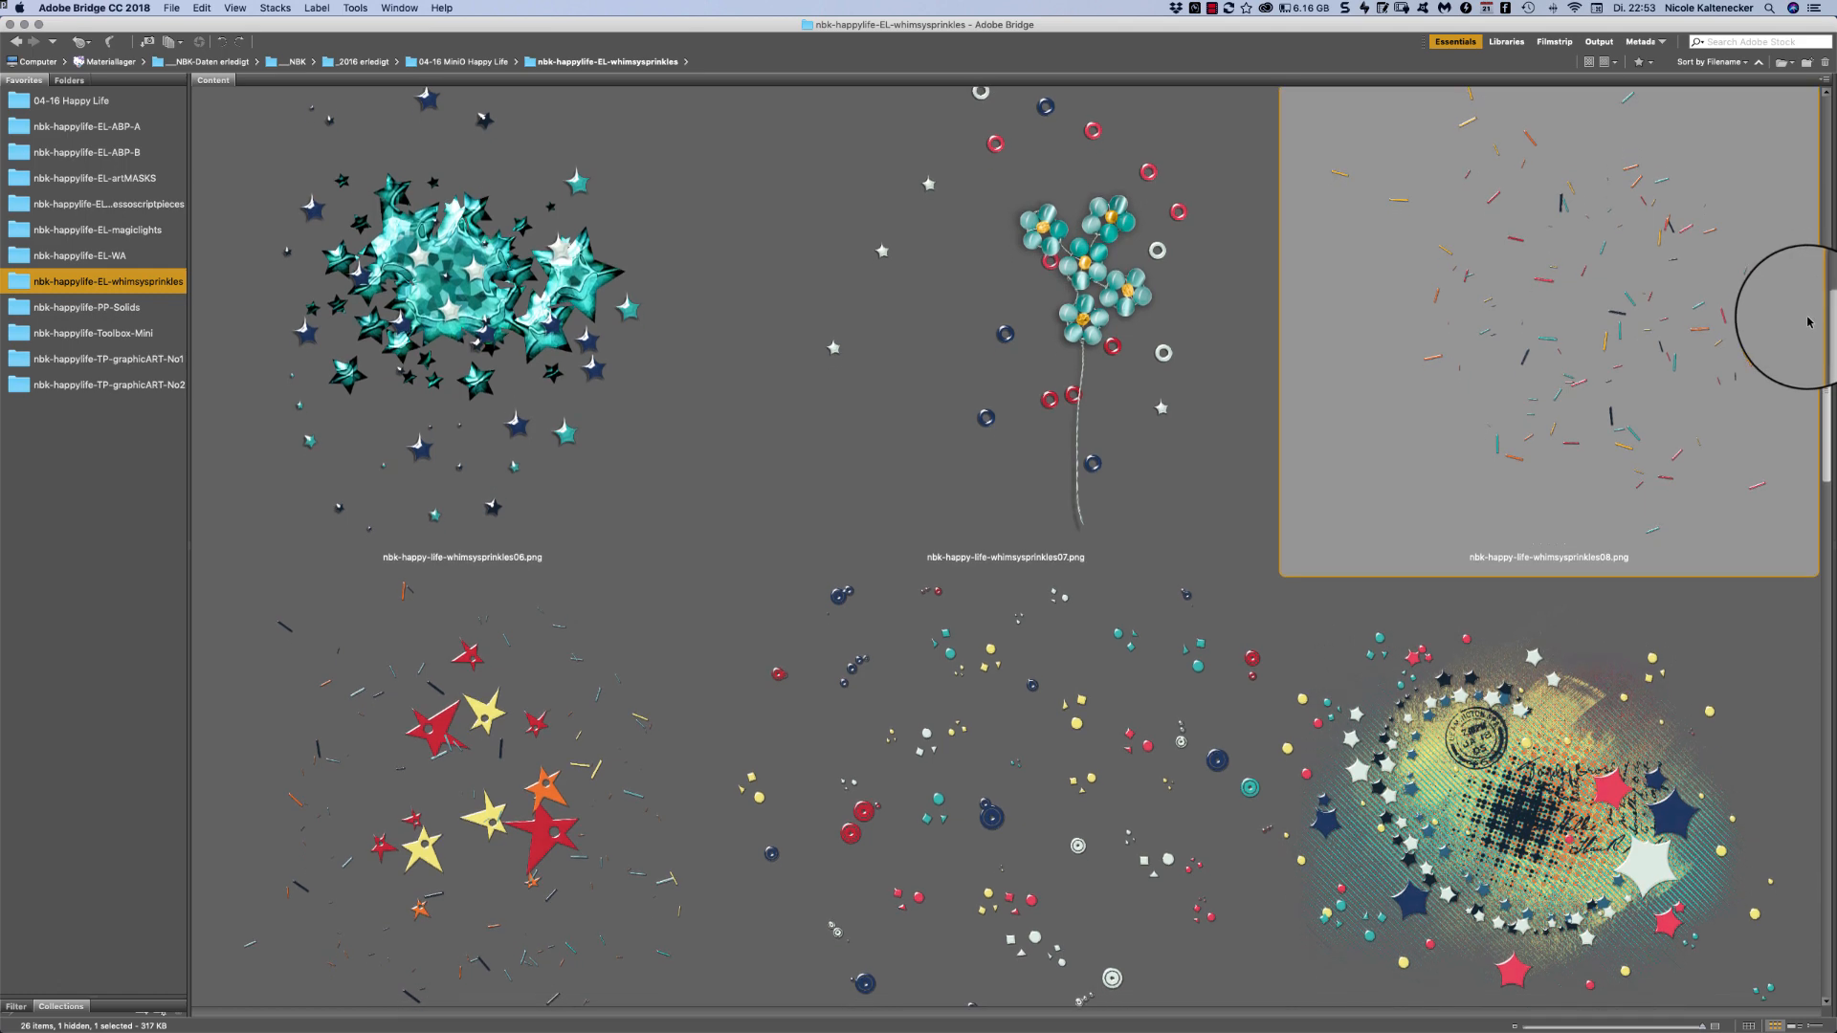
scroll(1745, 351, "down", 1)
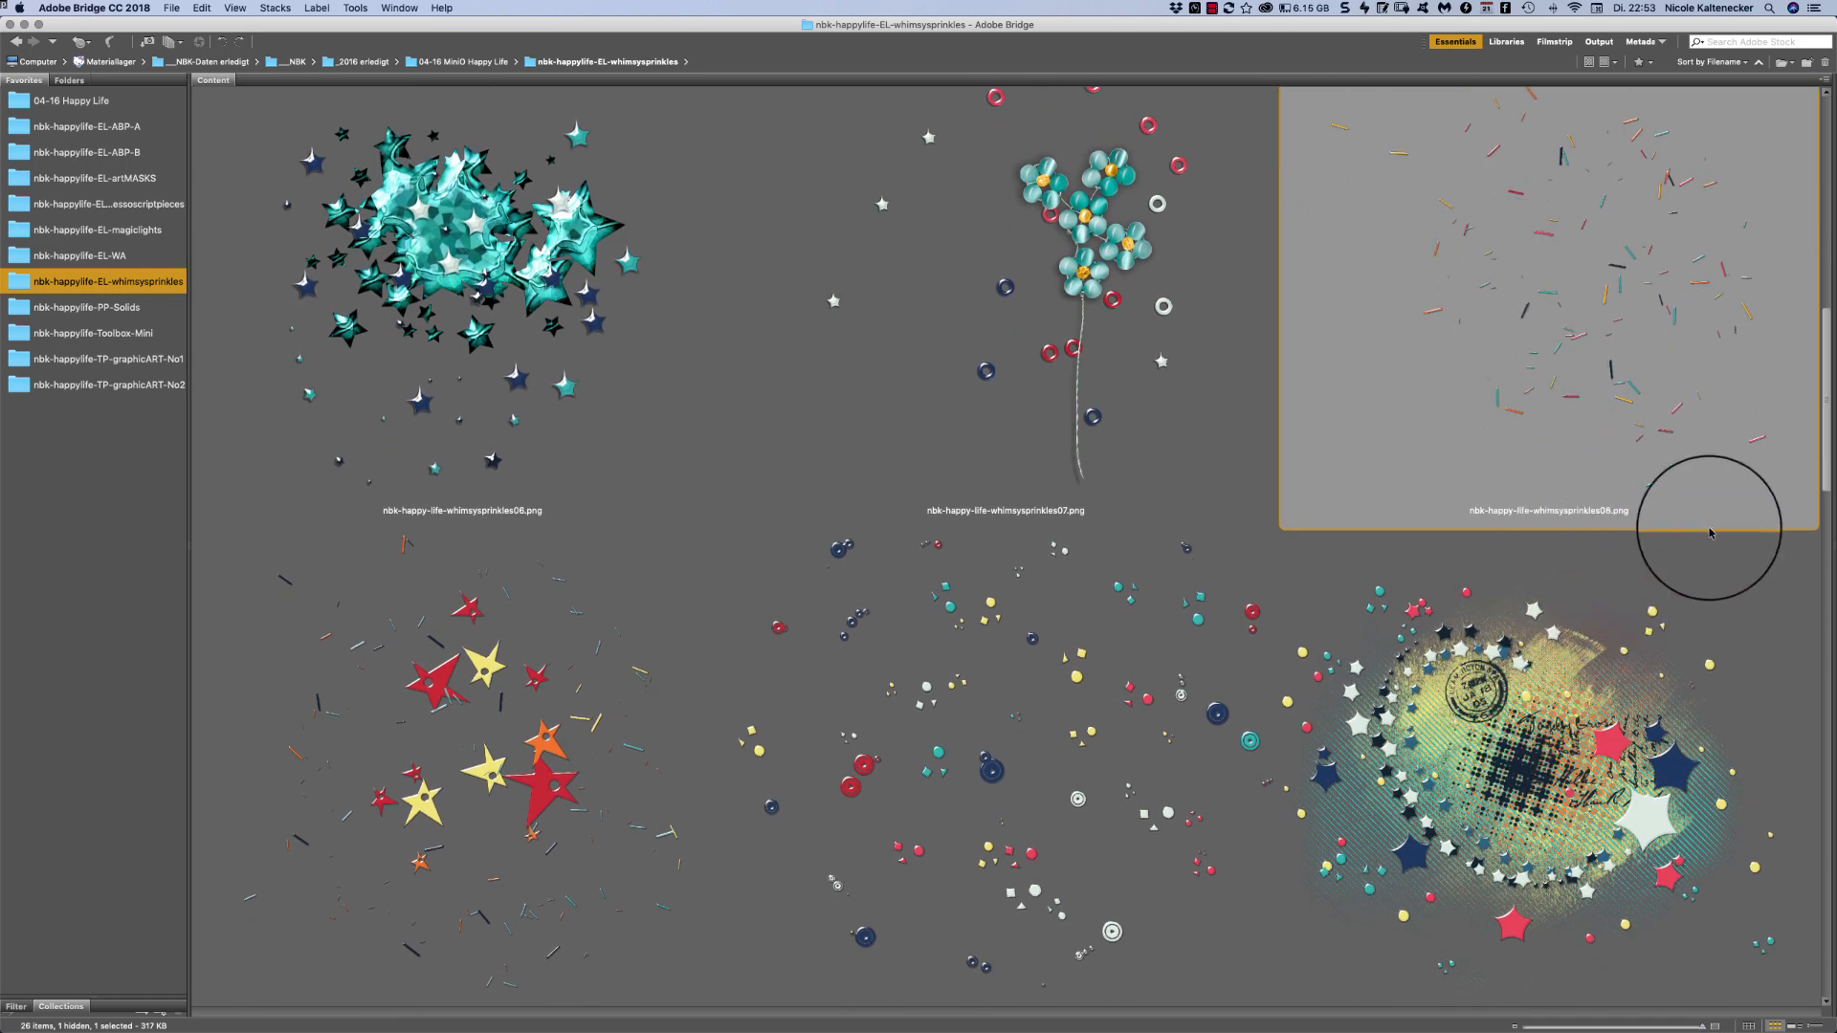
scroll(1831, 410, "down", 1)
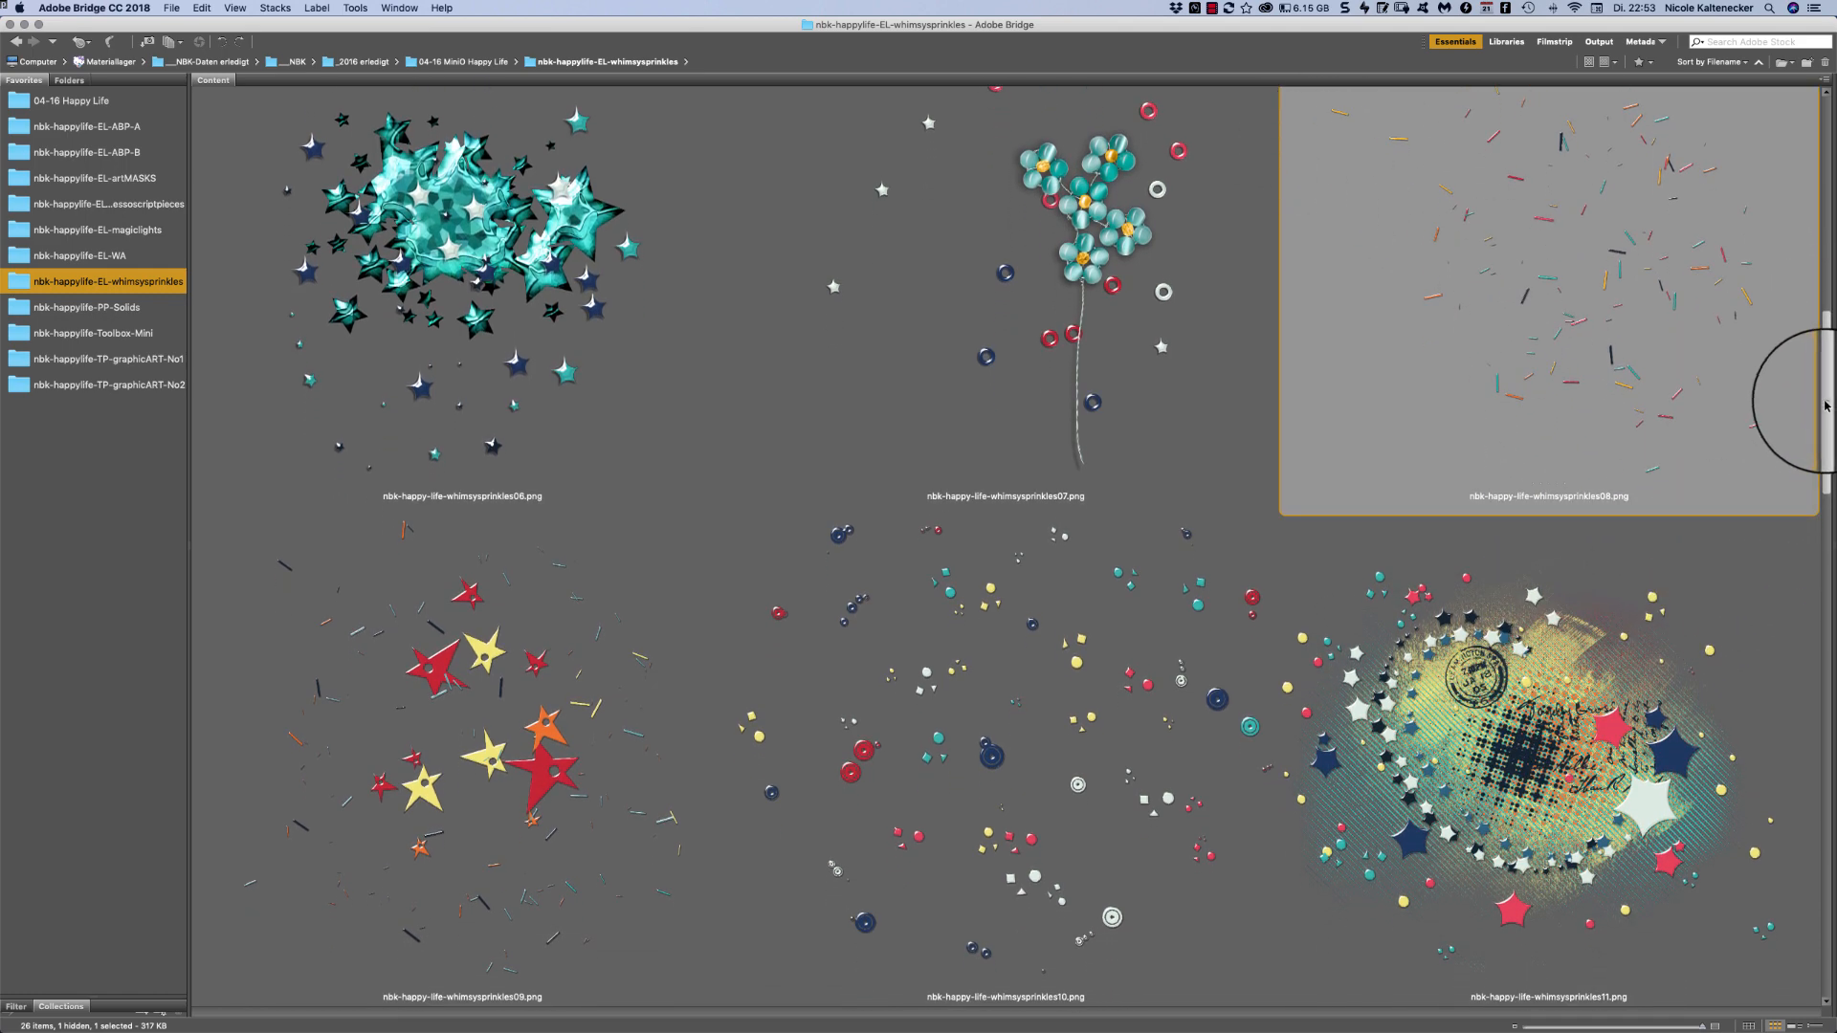
scroll(1824, 406, "down", 1)
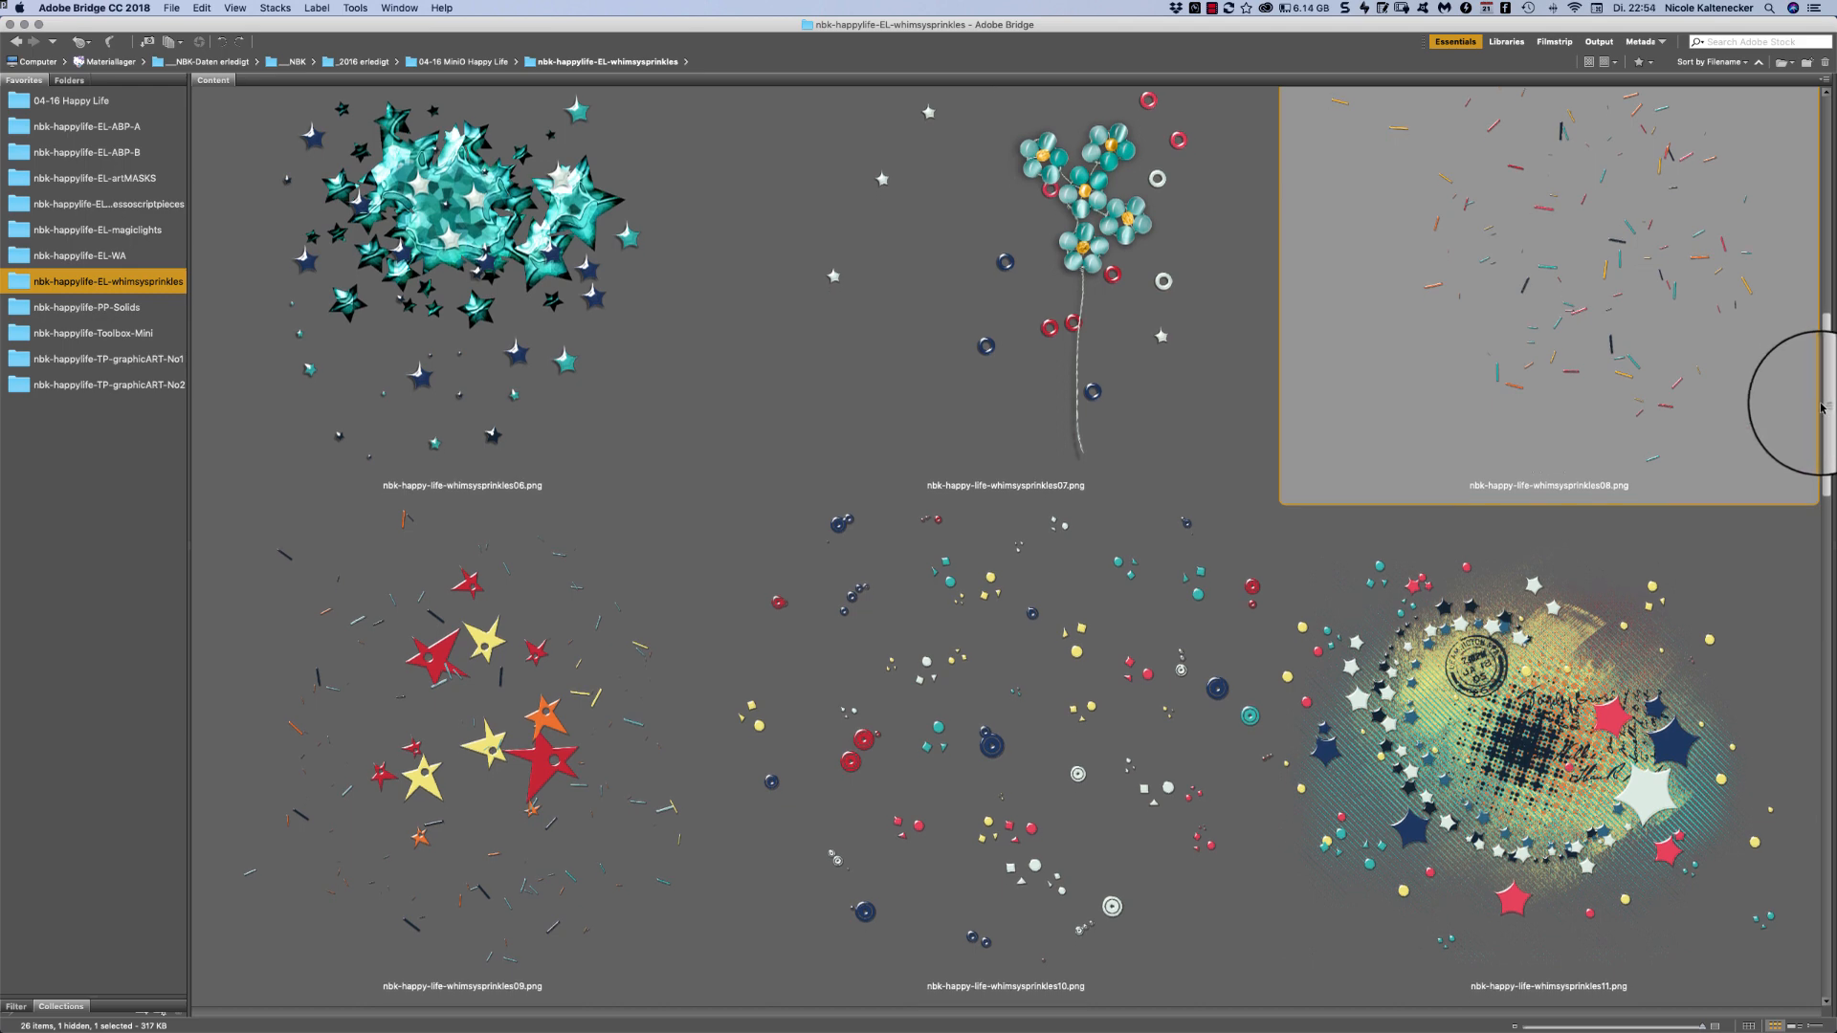
scroll(1821, 408, "down", 10)
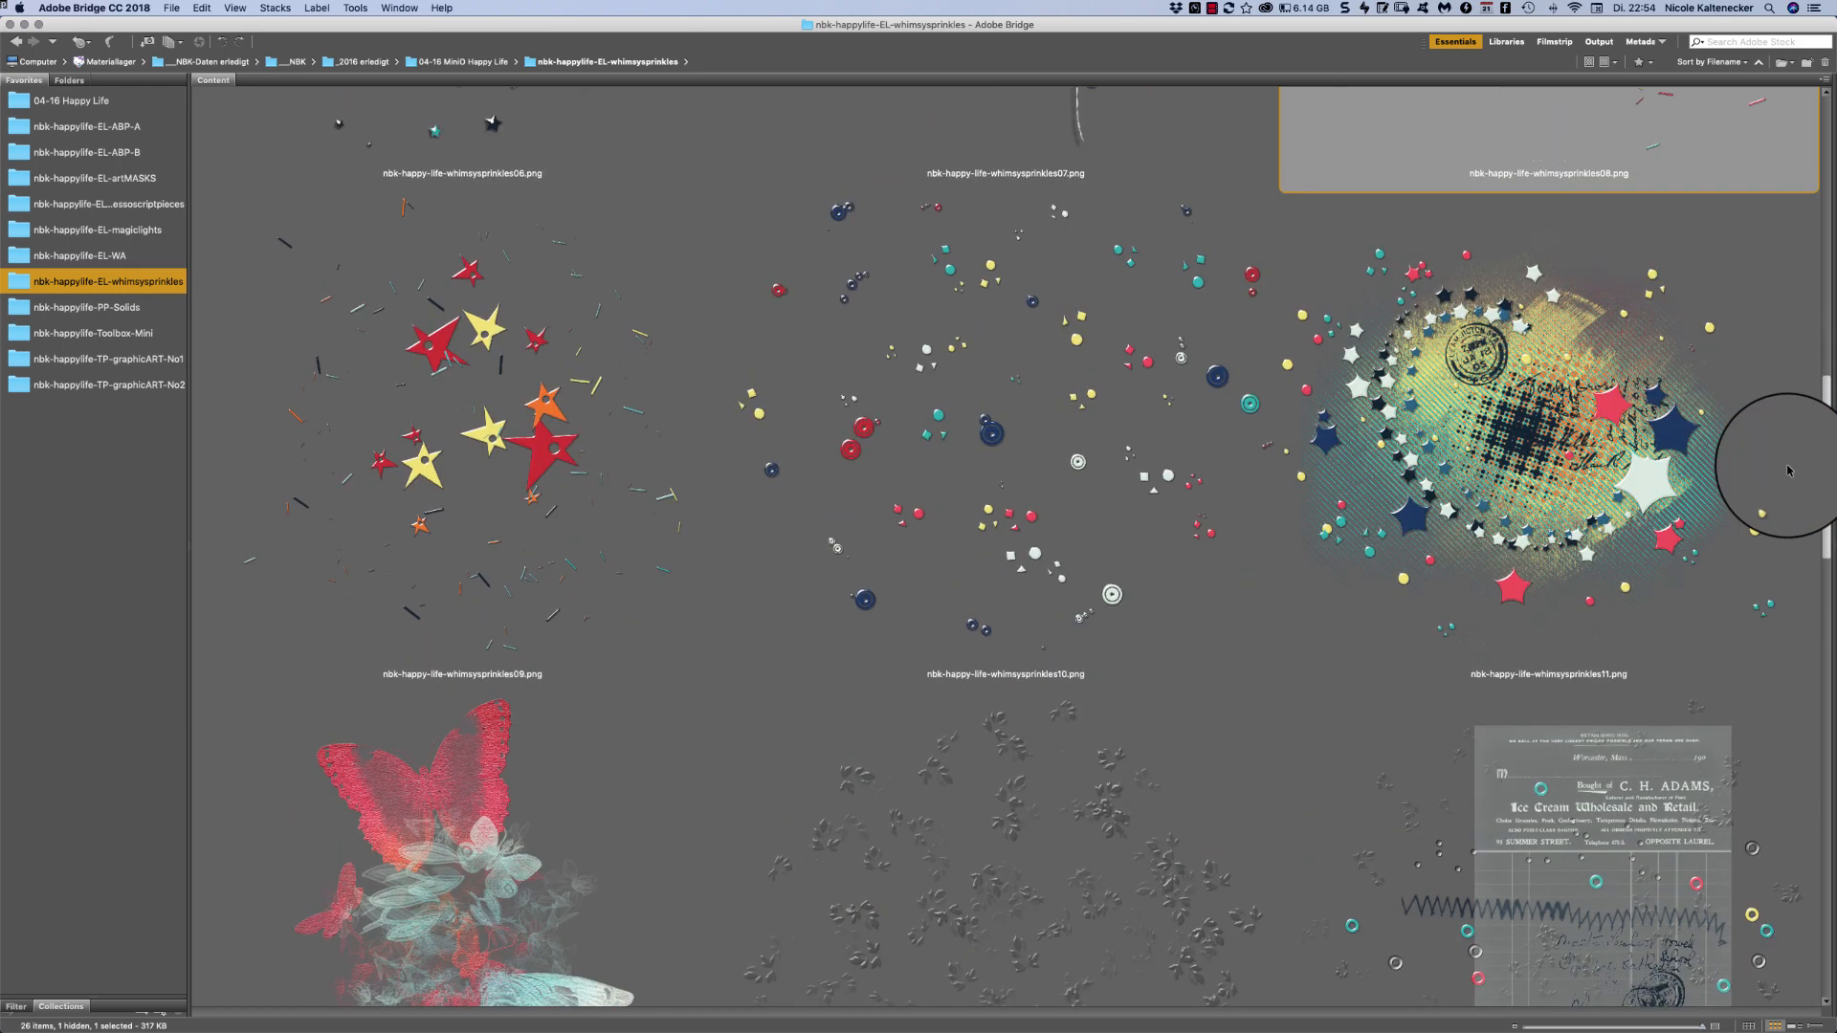
scroll(1766, 510, "up", 1)
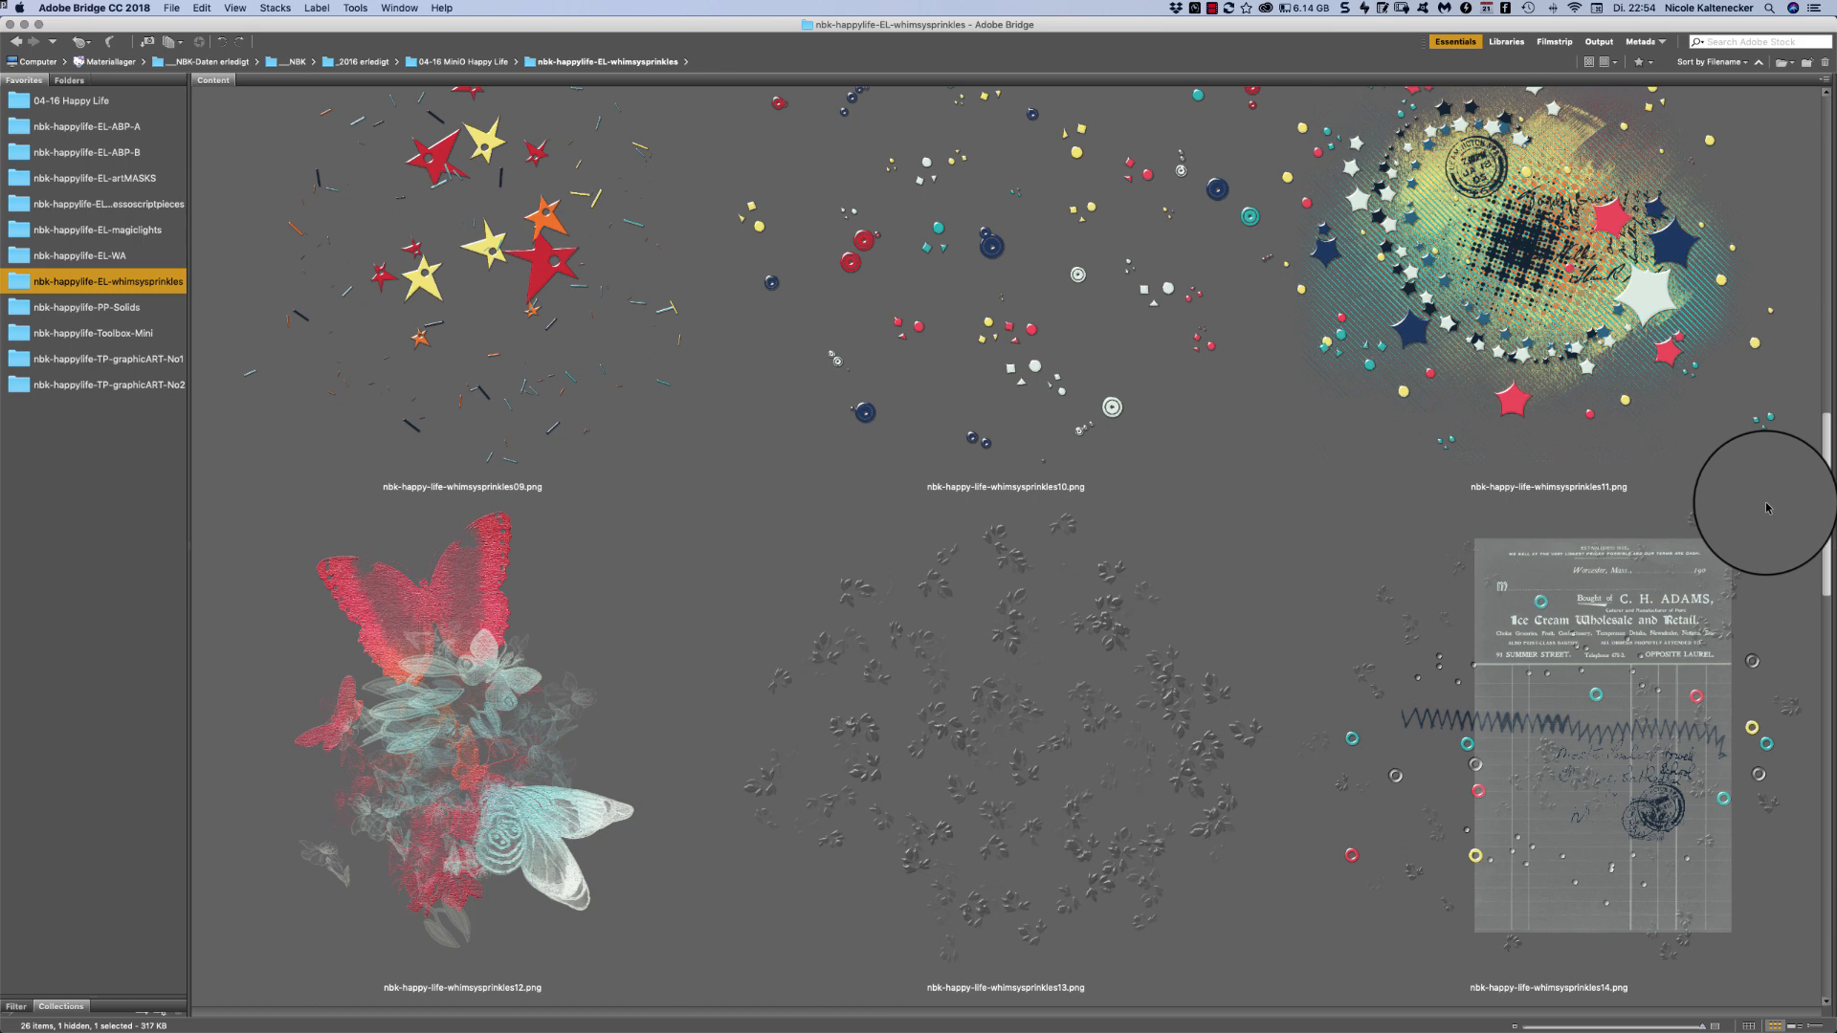
scroll(1766, 508, "up", 1)
scroll(1768, 506, "down", 2)
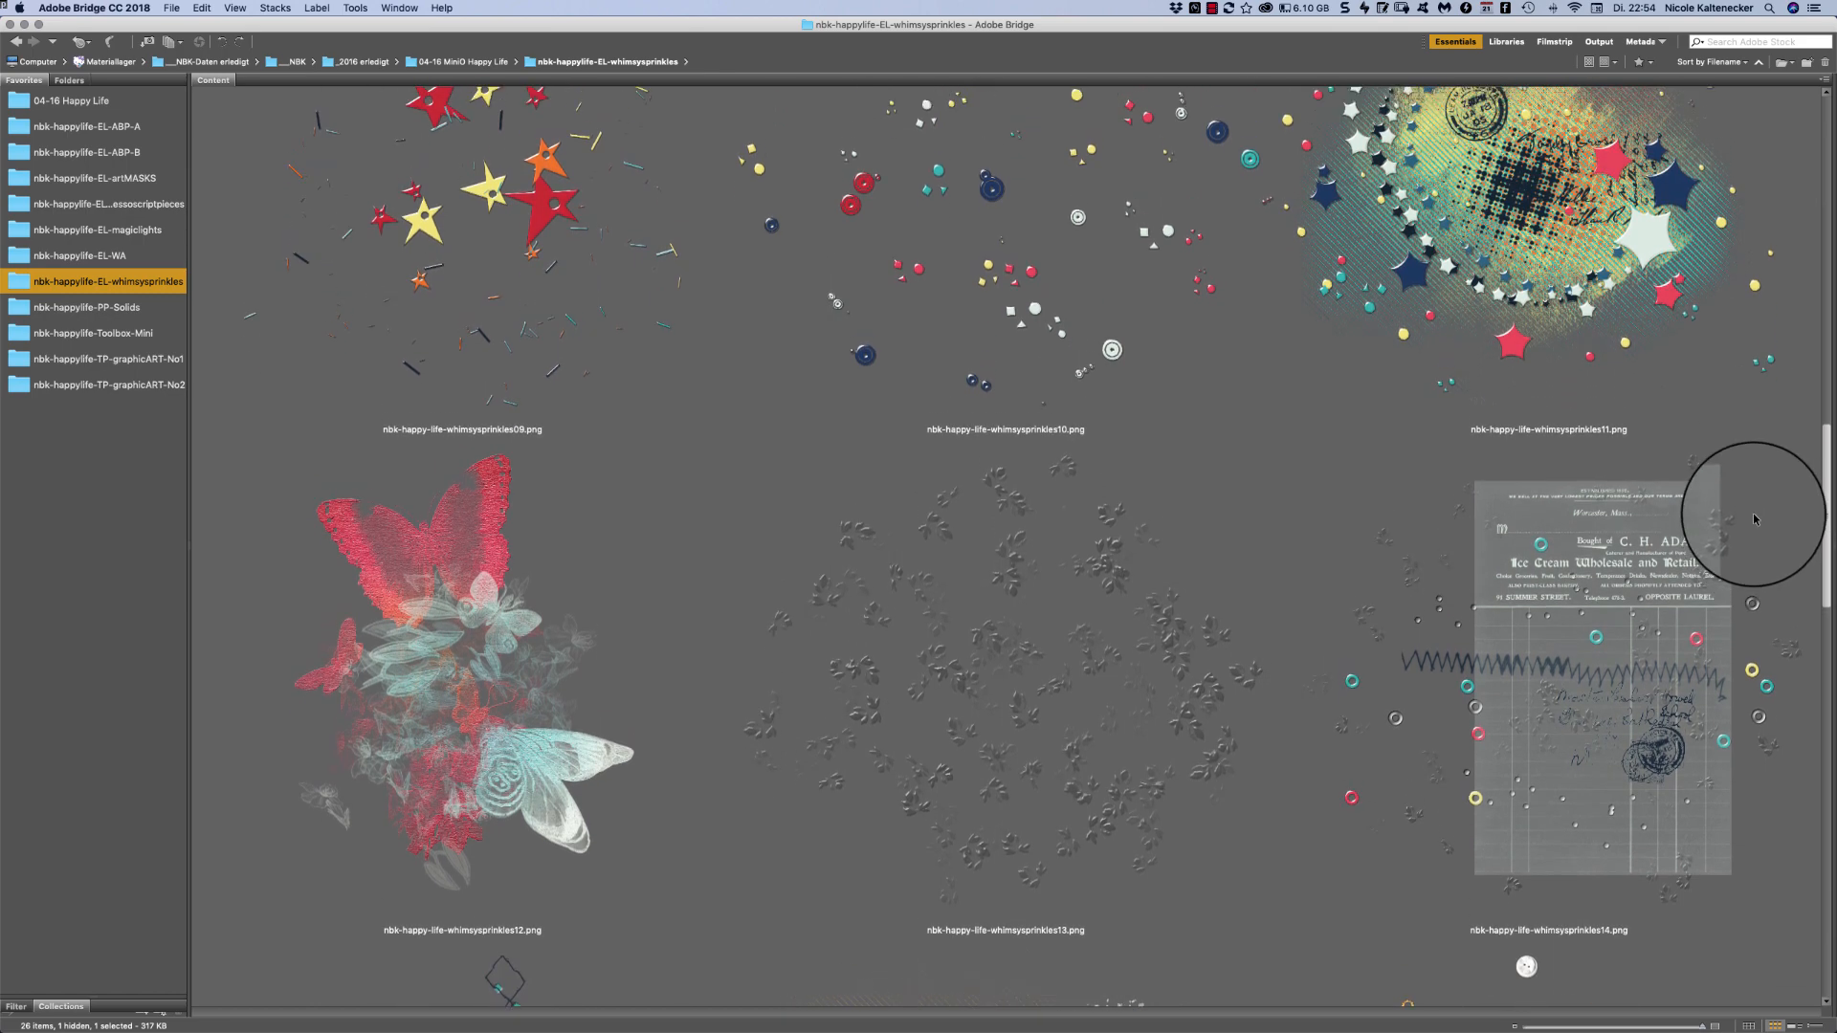
scroll(1754, 524, "down", 3)
scroll(1732, 555, "down", 3)
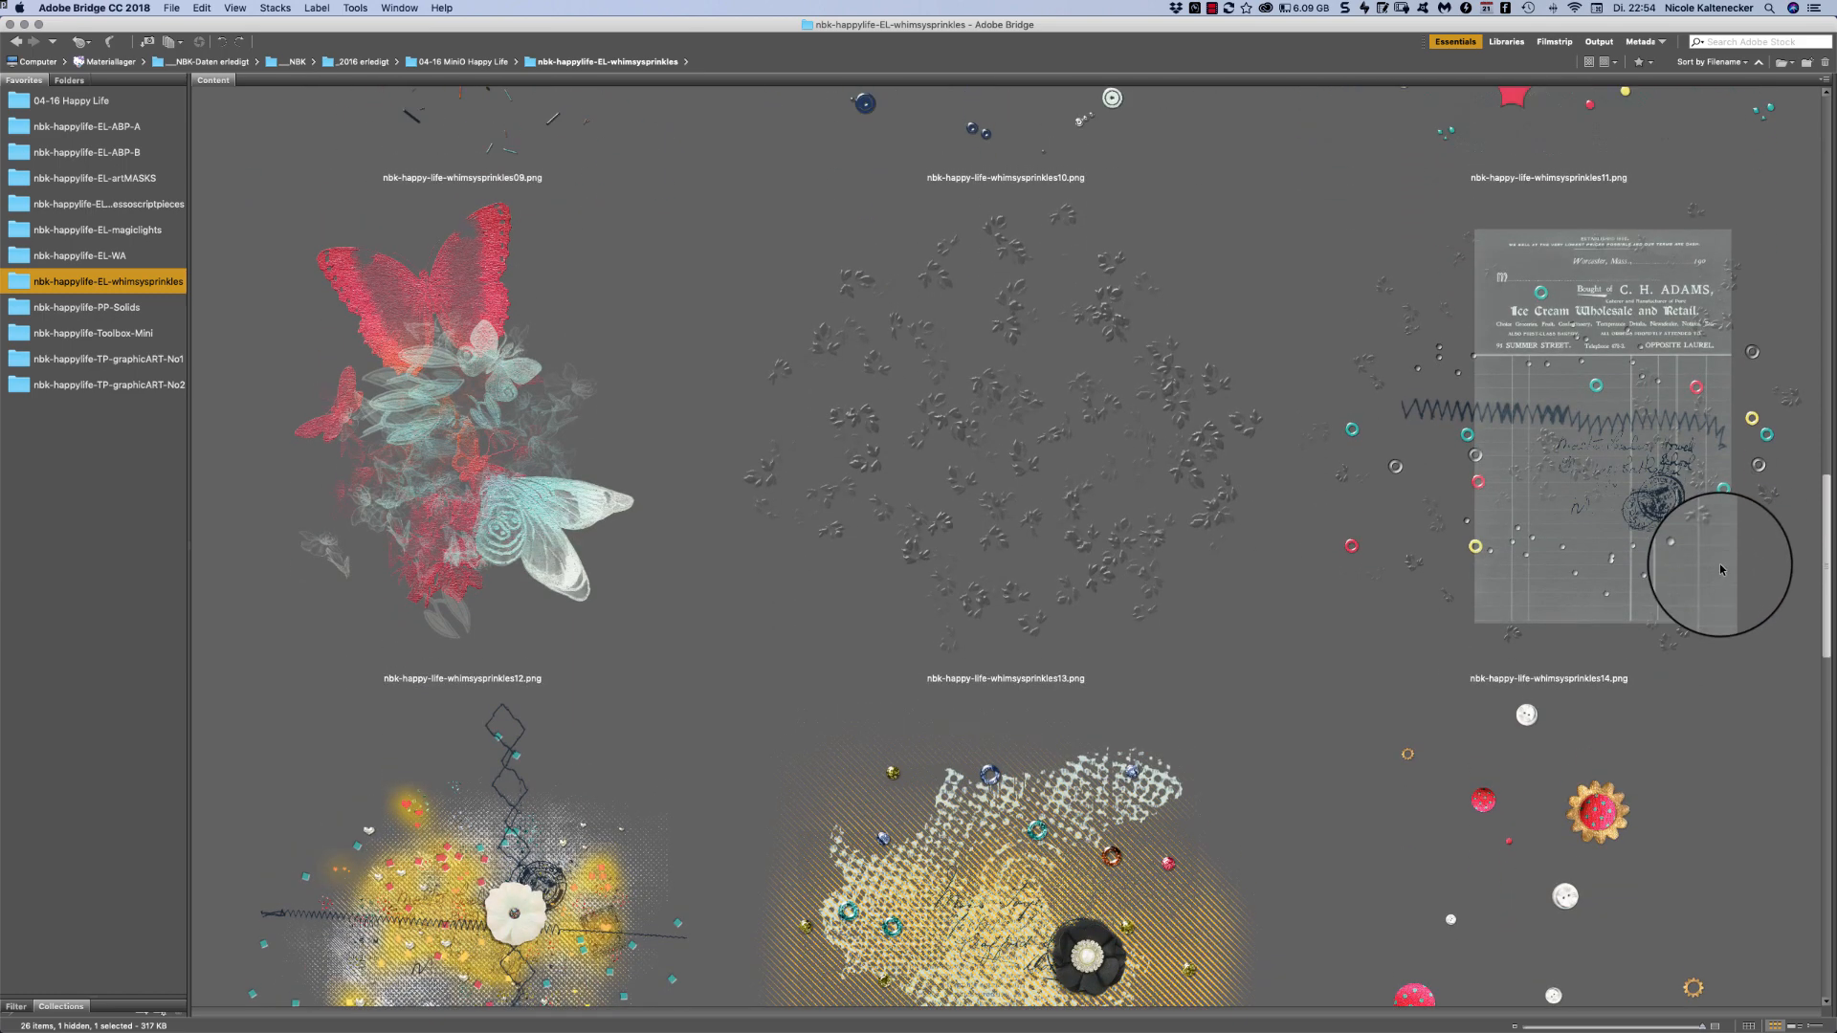
scroll(1720, 579, "down", 6)
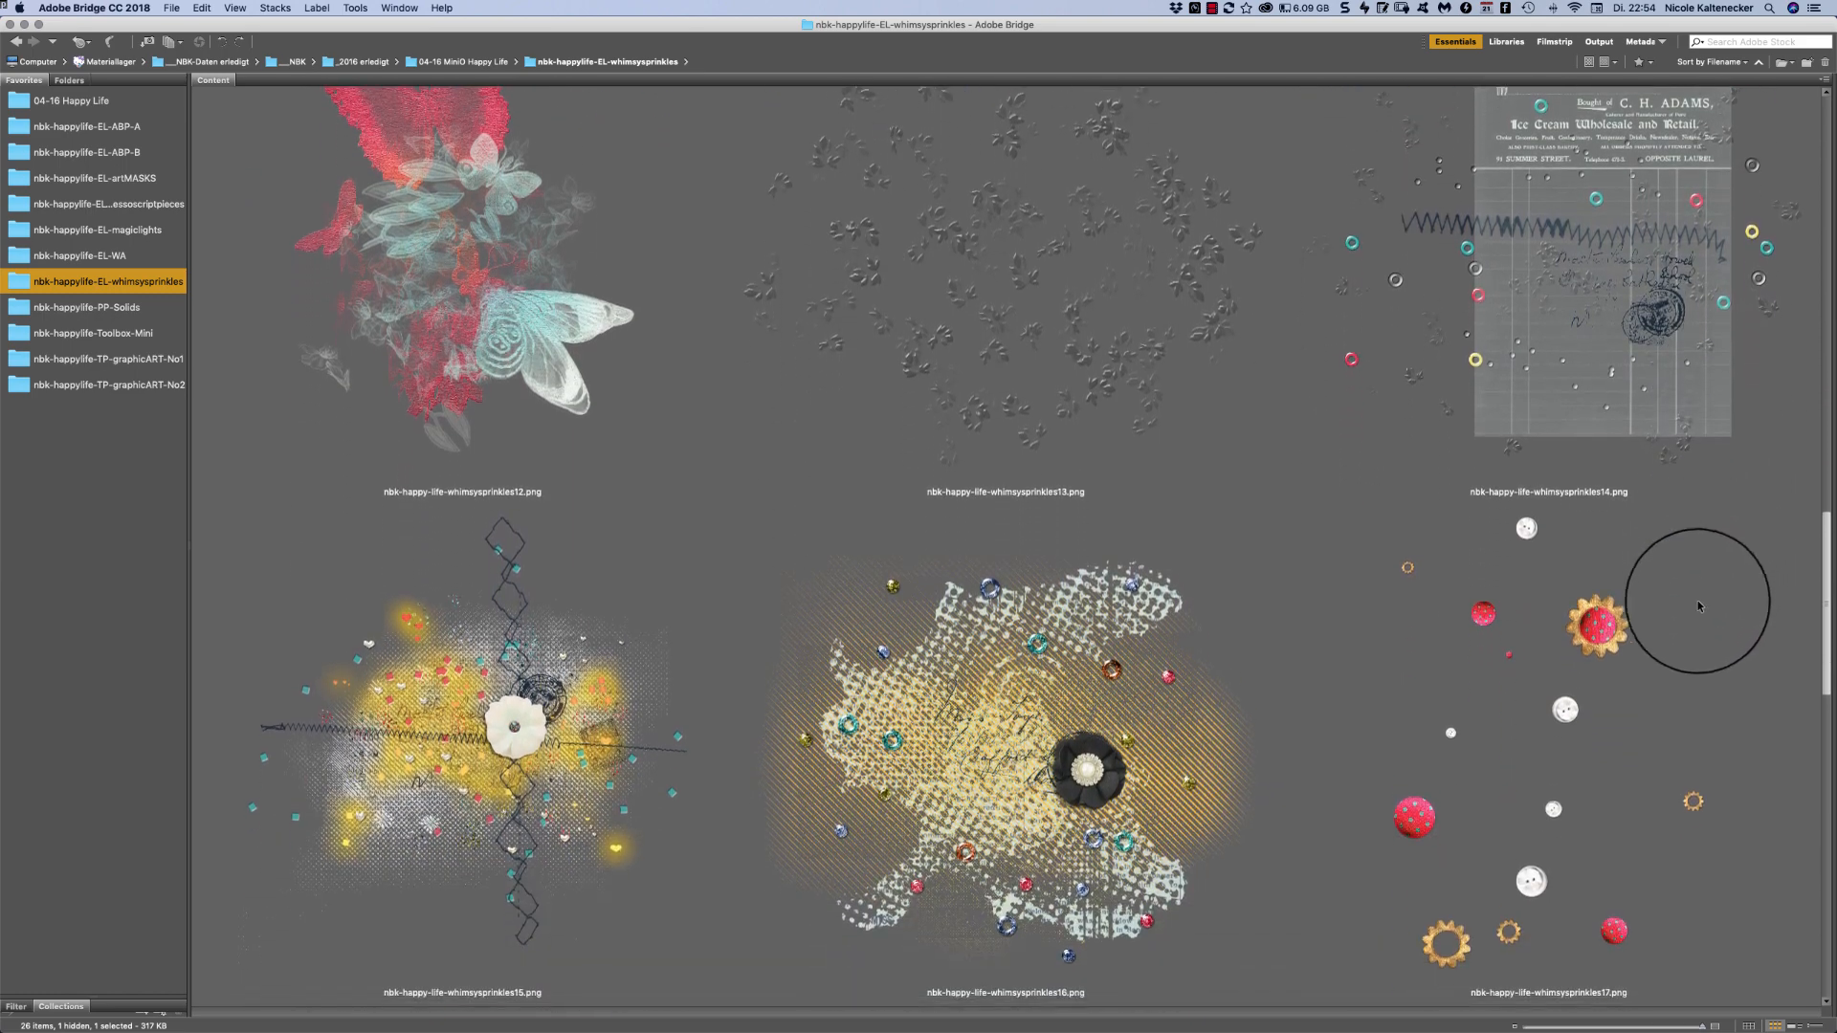
scroll(1665, 641, "down", 5)
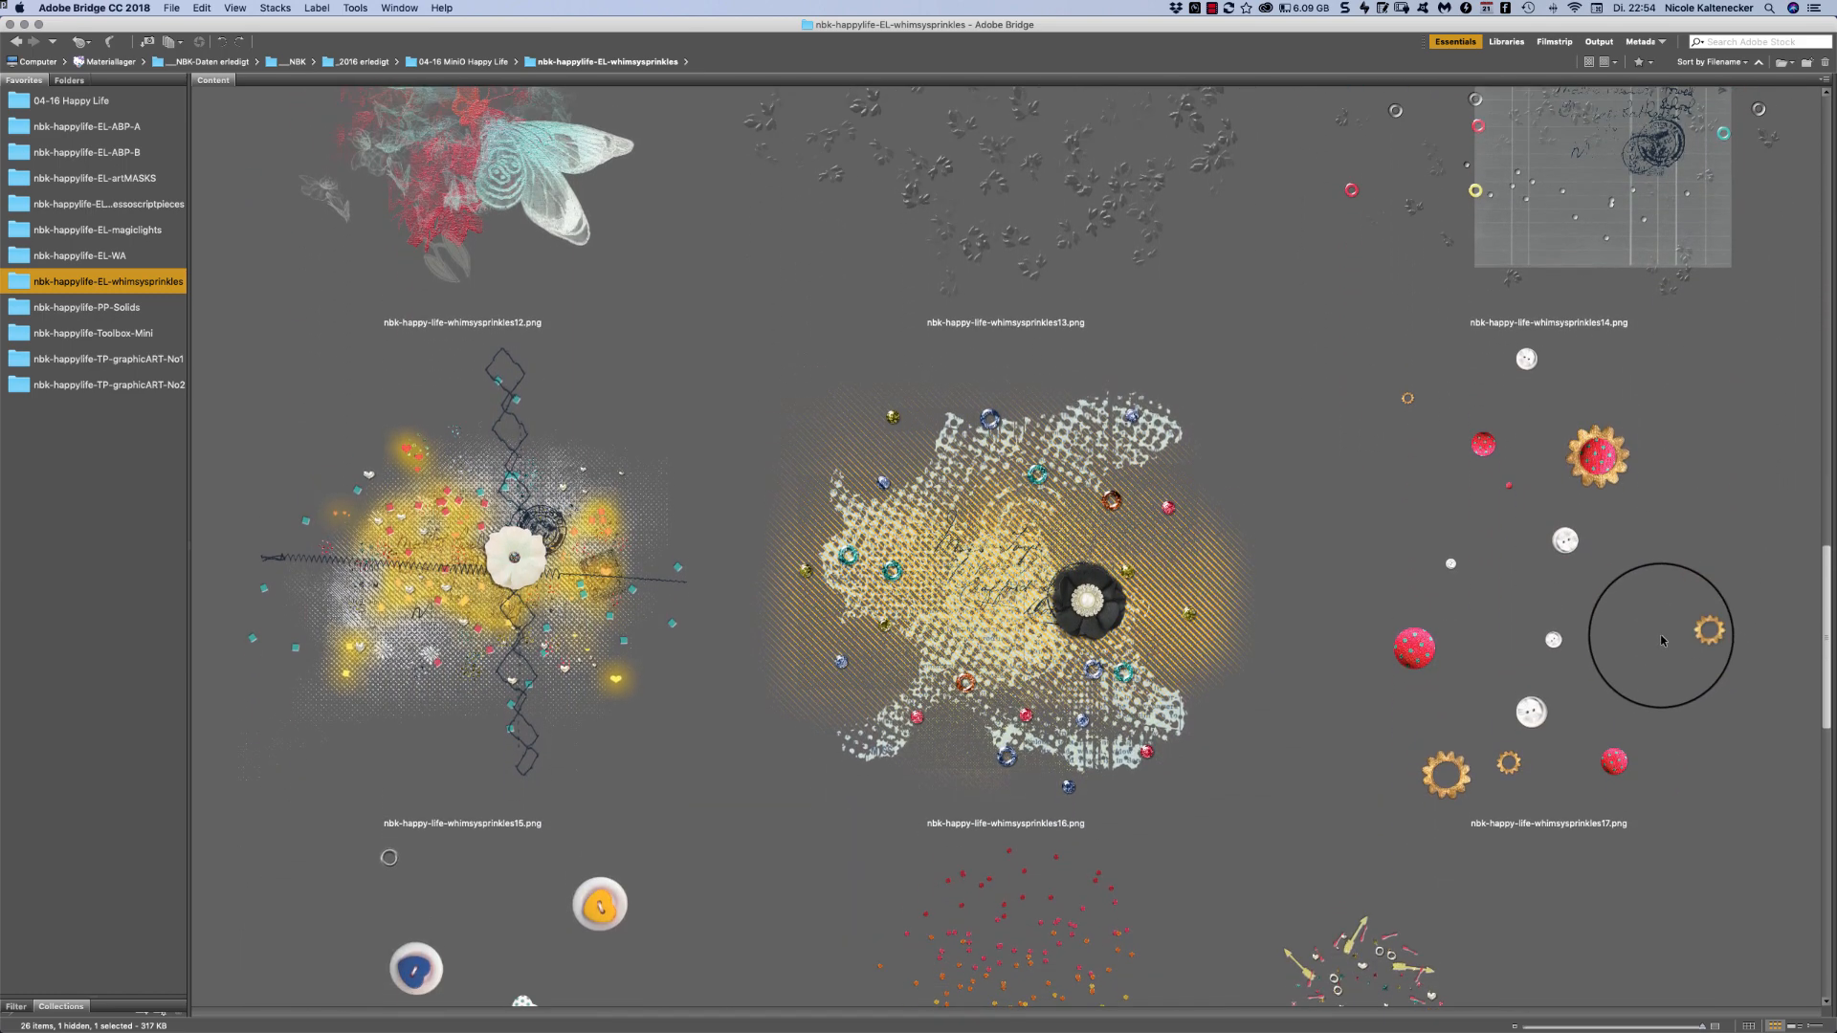
scroll(1627, 718, "down", 7)
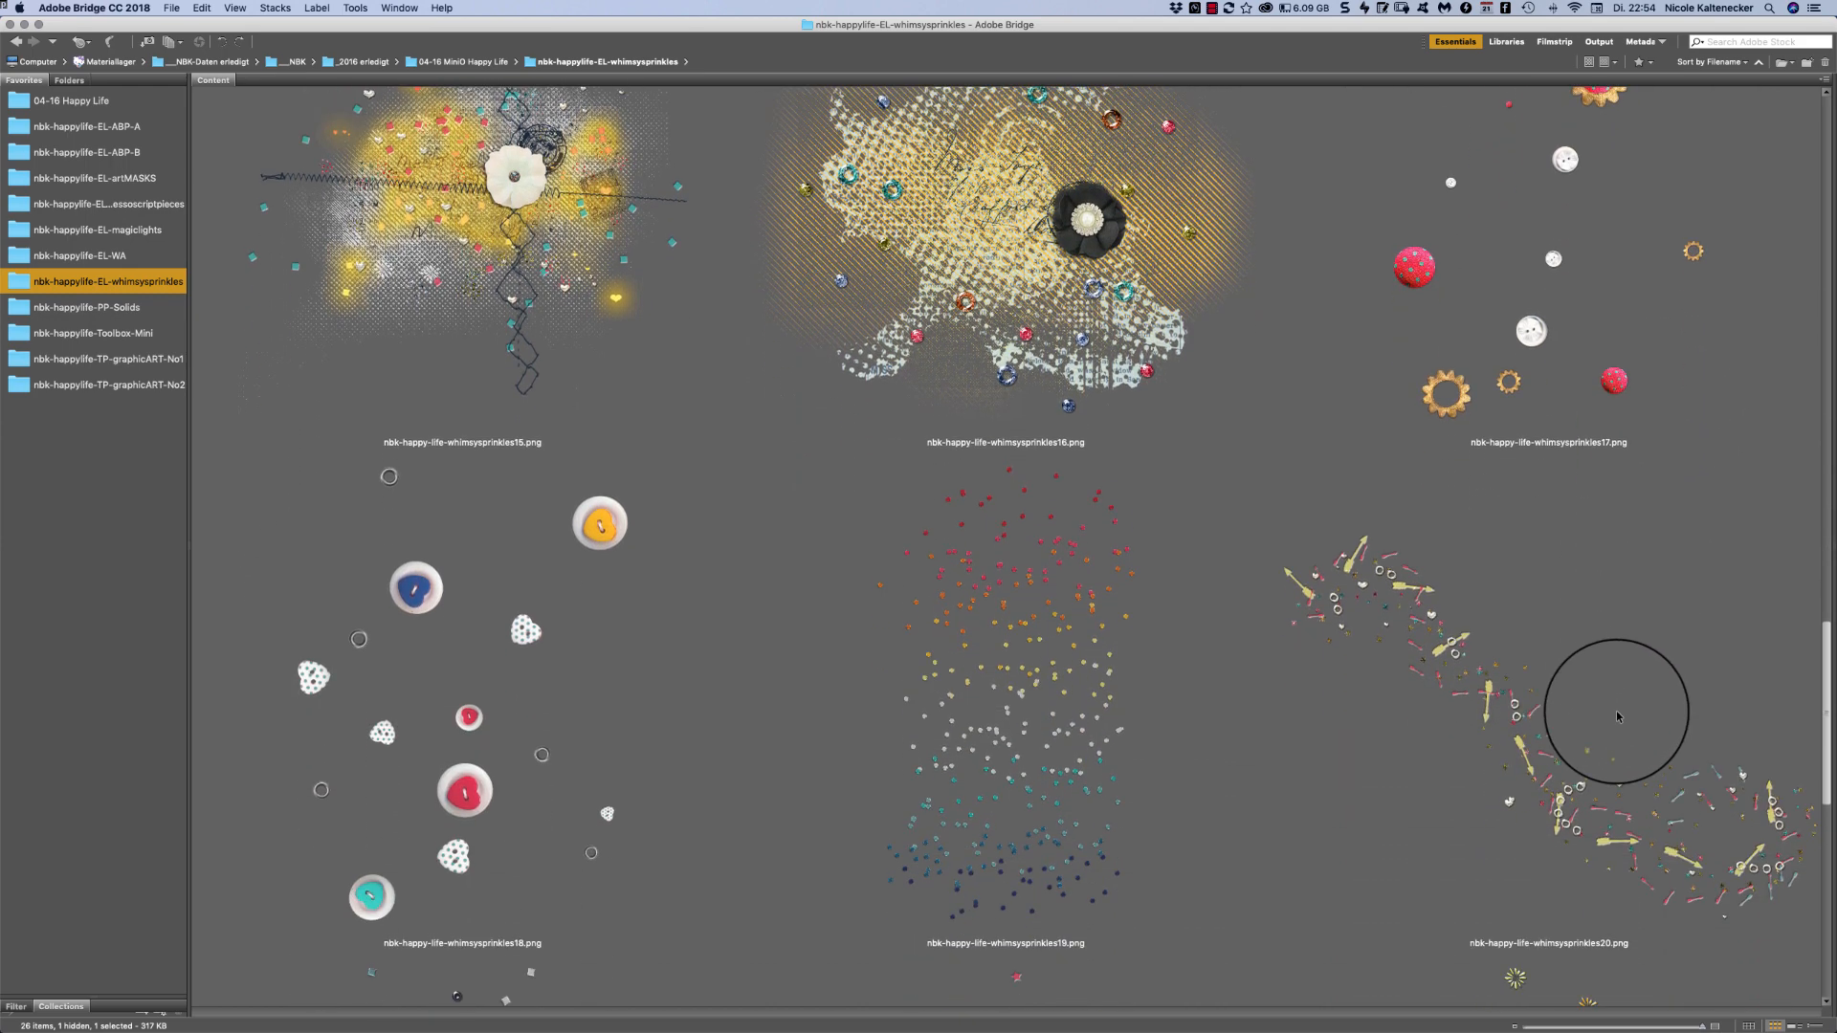
scroll(1617, 748, "down", 8)
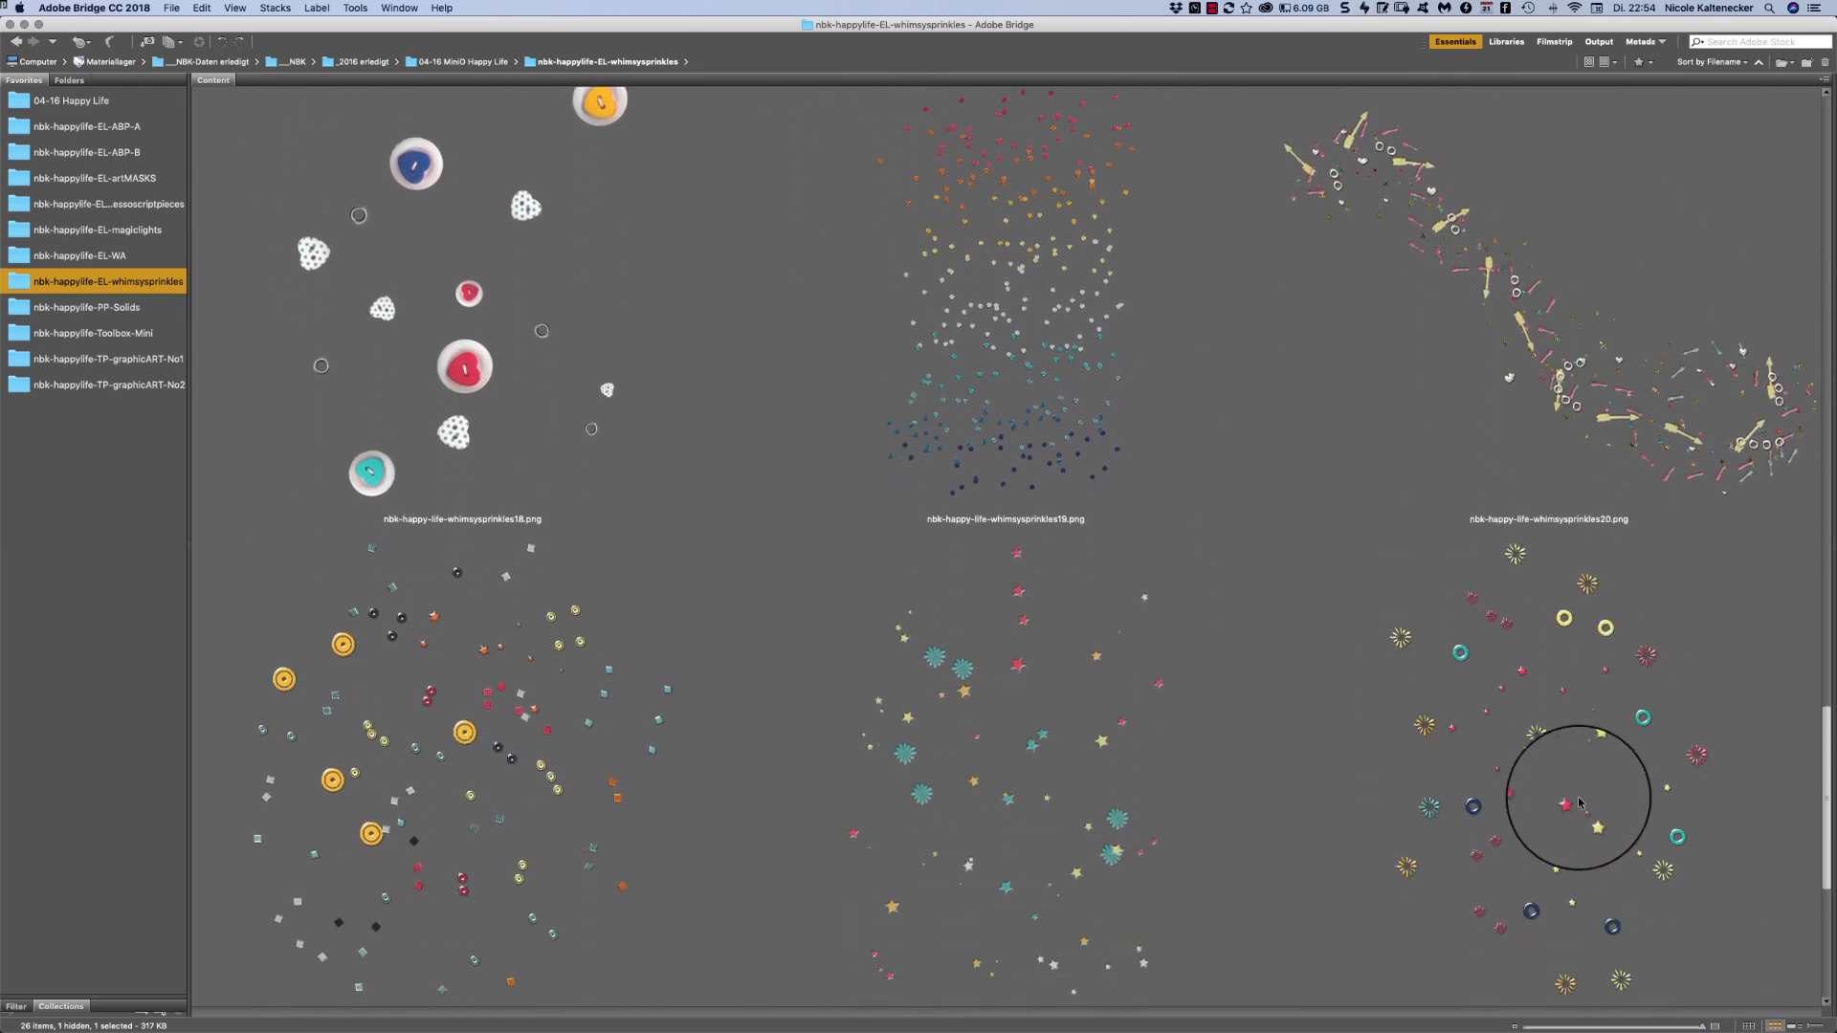
scroll(1524, 861, "down", 2)
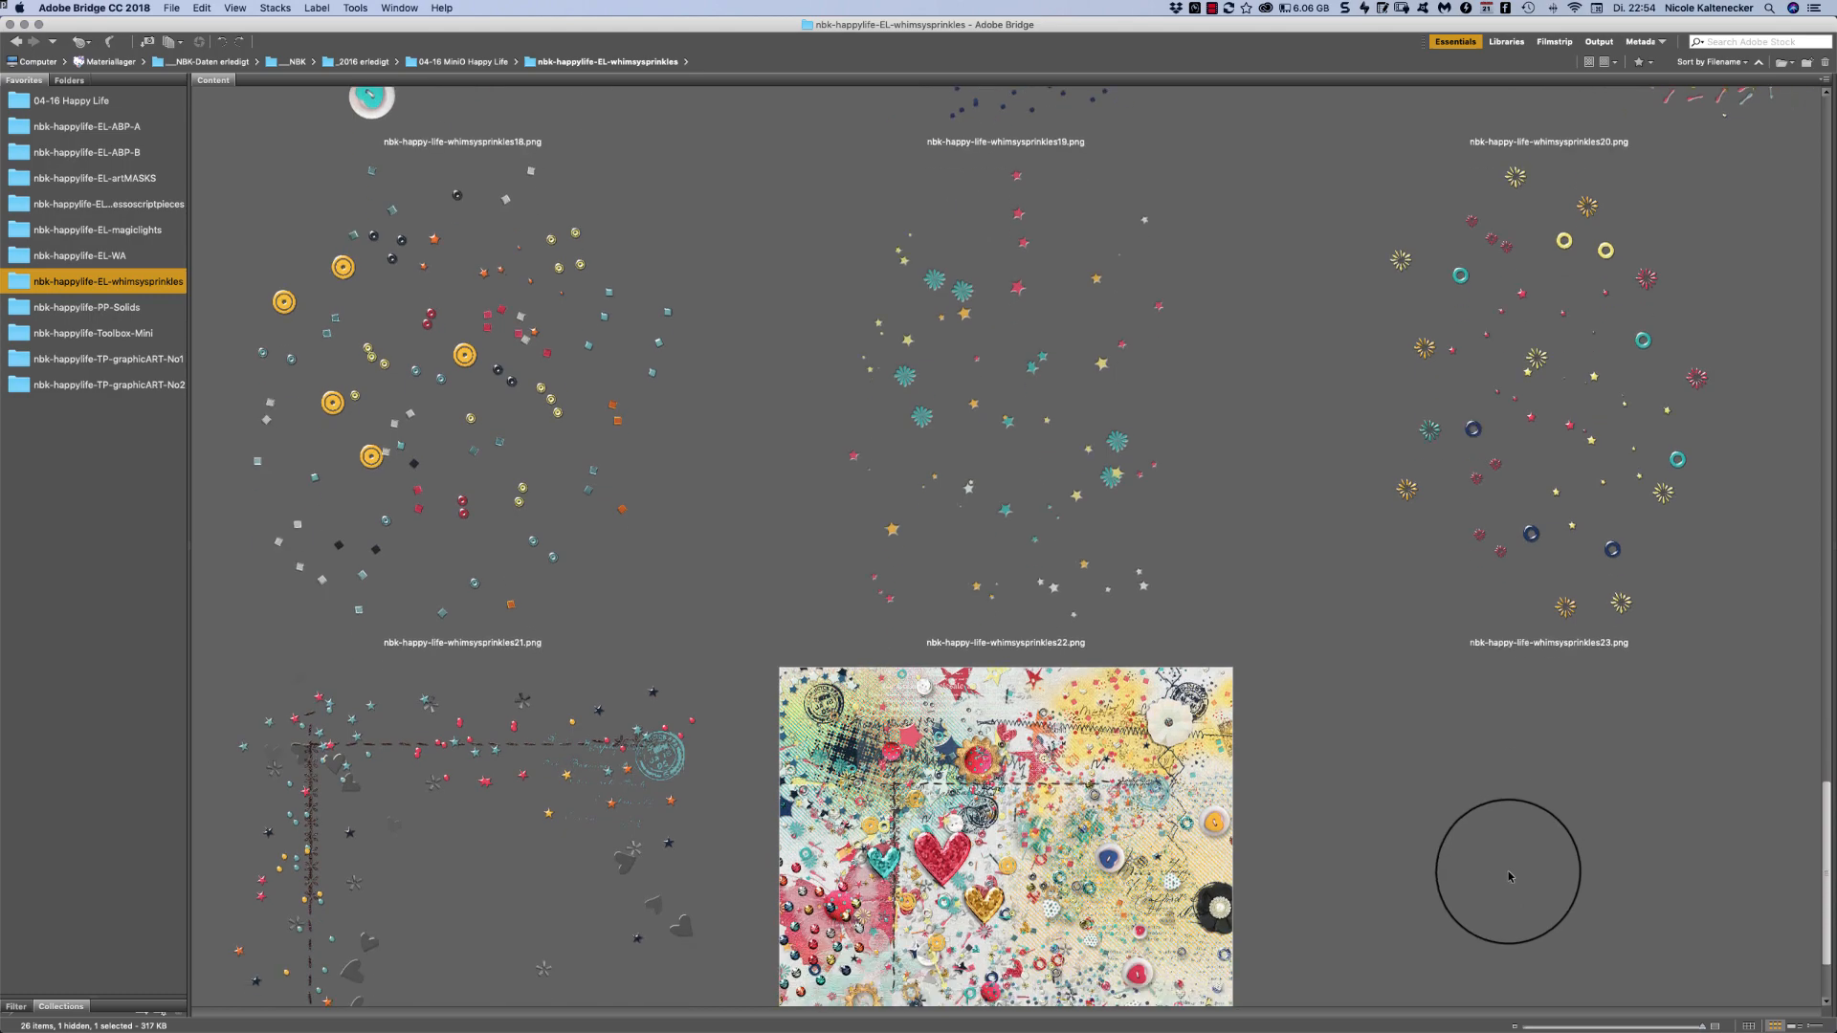
- Review the whimsy sprinkles back to the first ones and open the nbk-happylife-PP-Solids folder
scroll(1493, 854, "up", 3)
scroll(1488, 852, "up", 5)
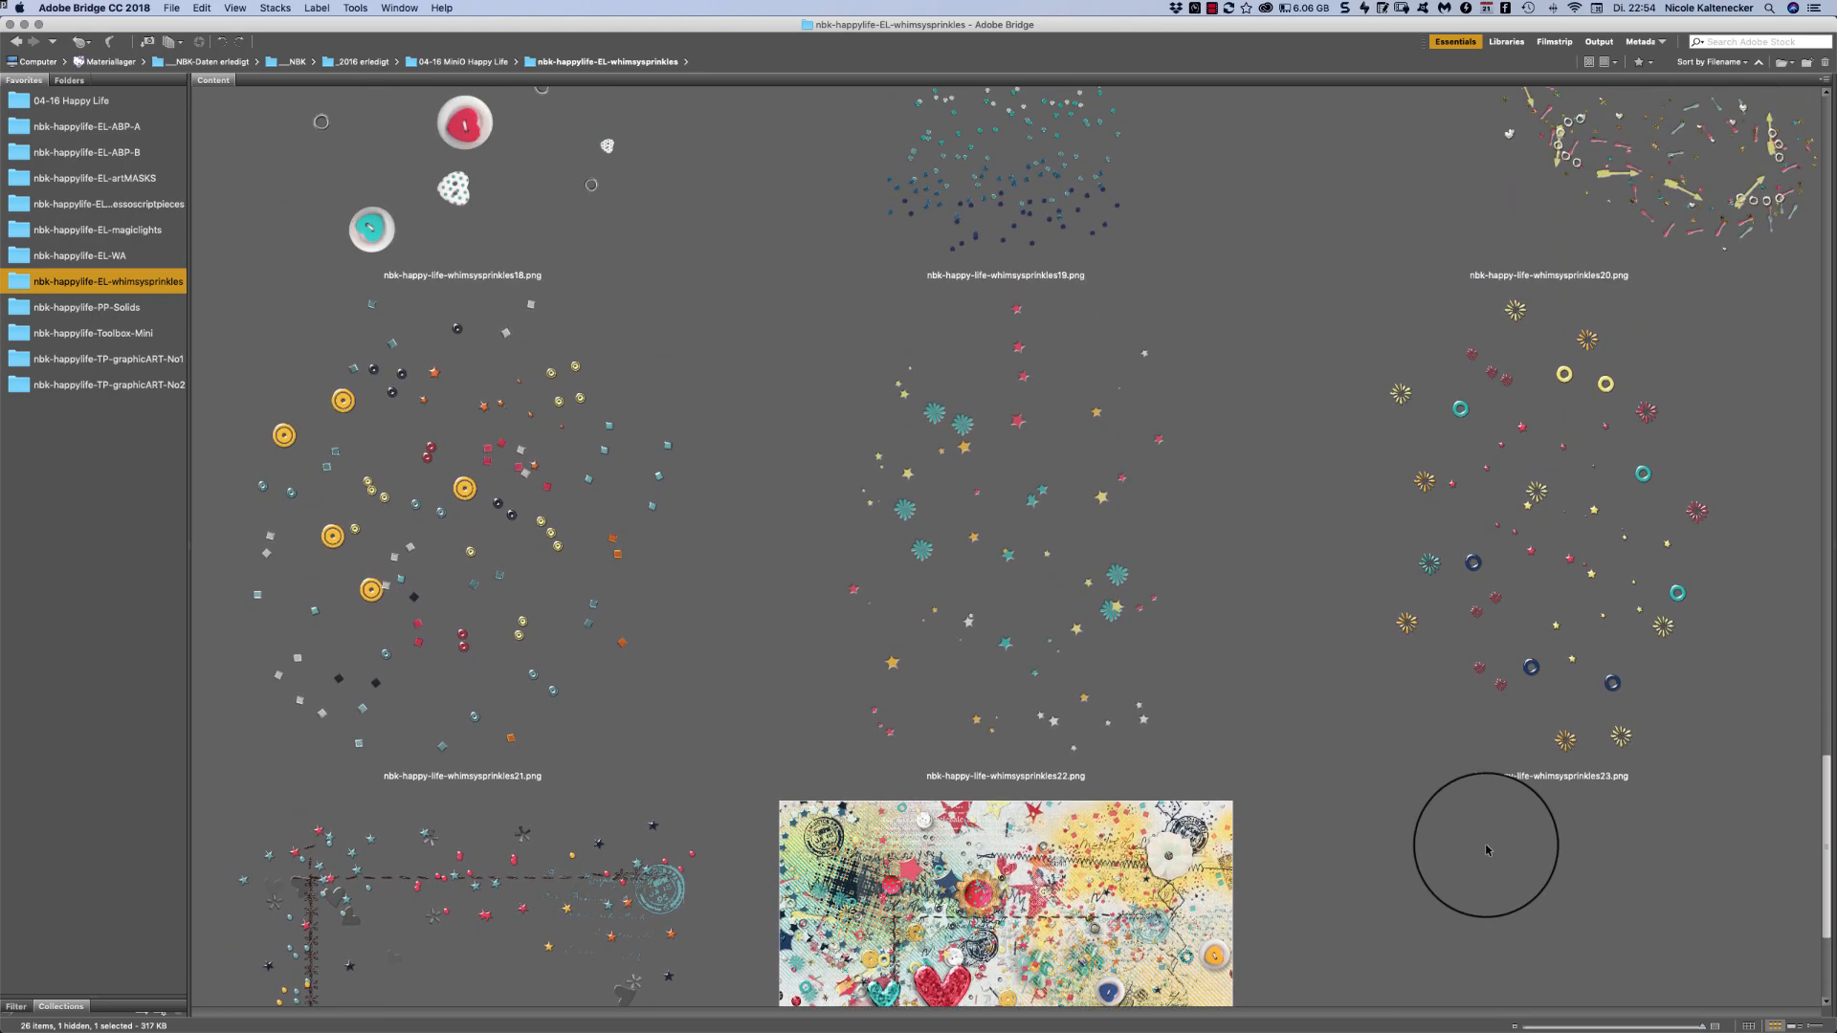
scroll(1464, 790, "up", 15)
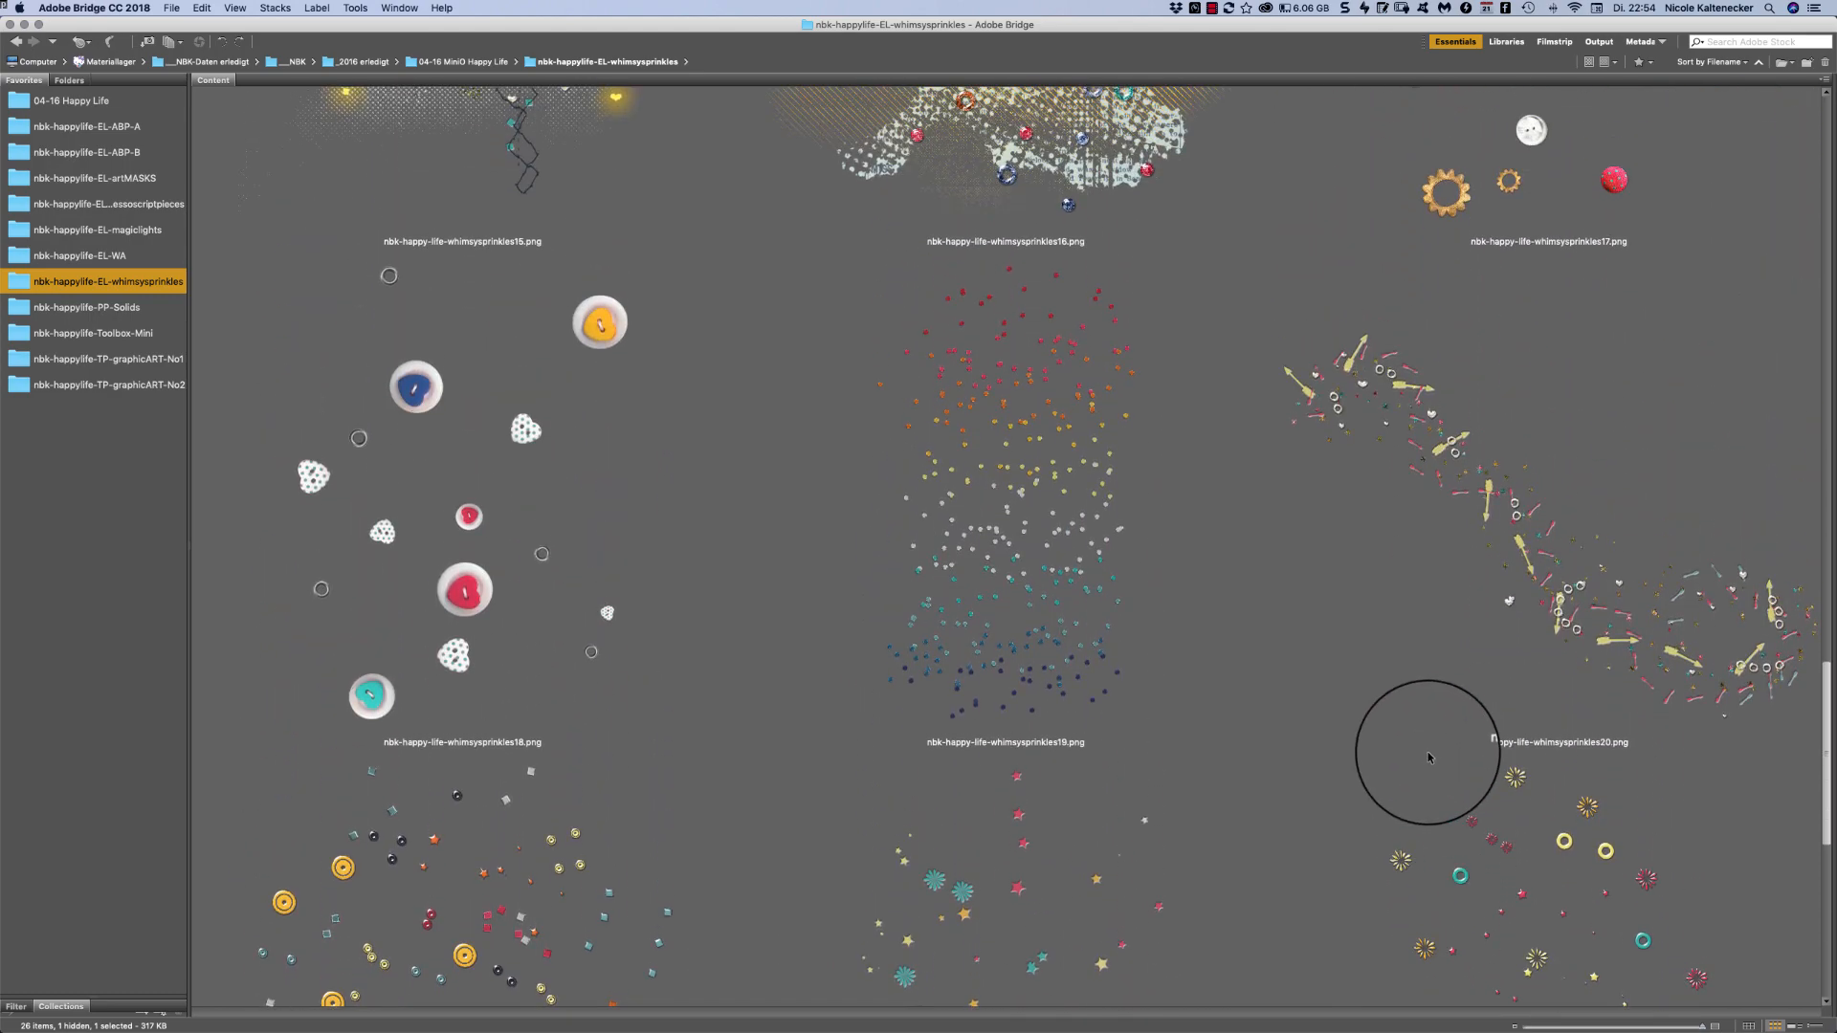
scroll(1260, 520, "up", 15)
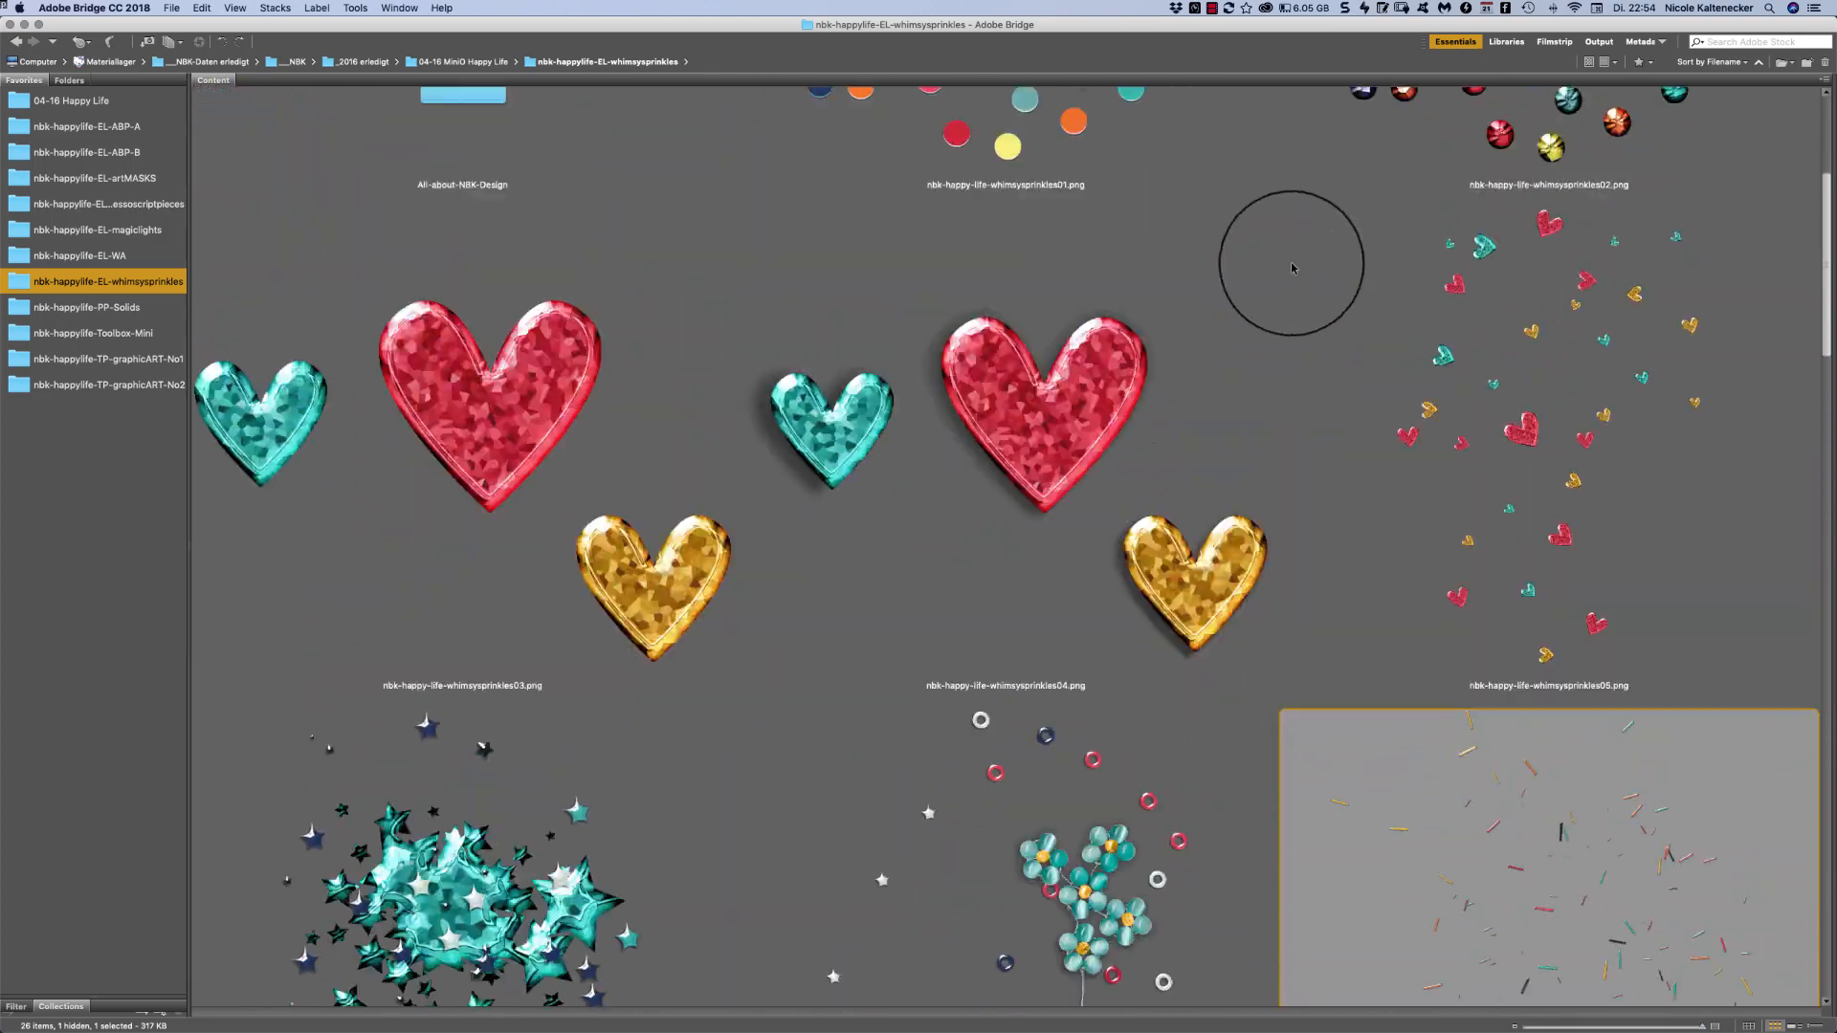
scroll(1282, 218, "up", 3)
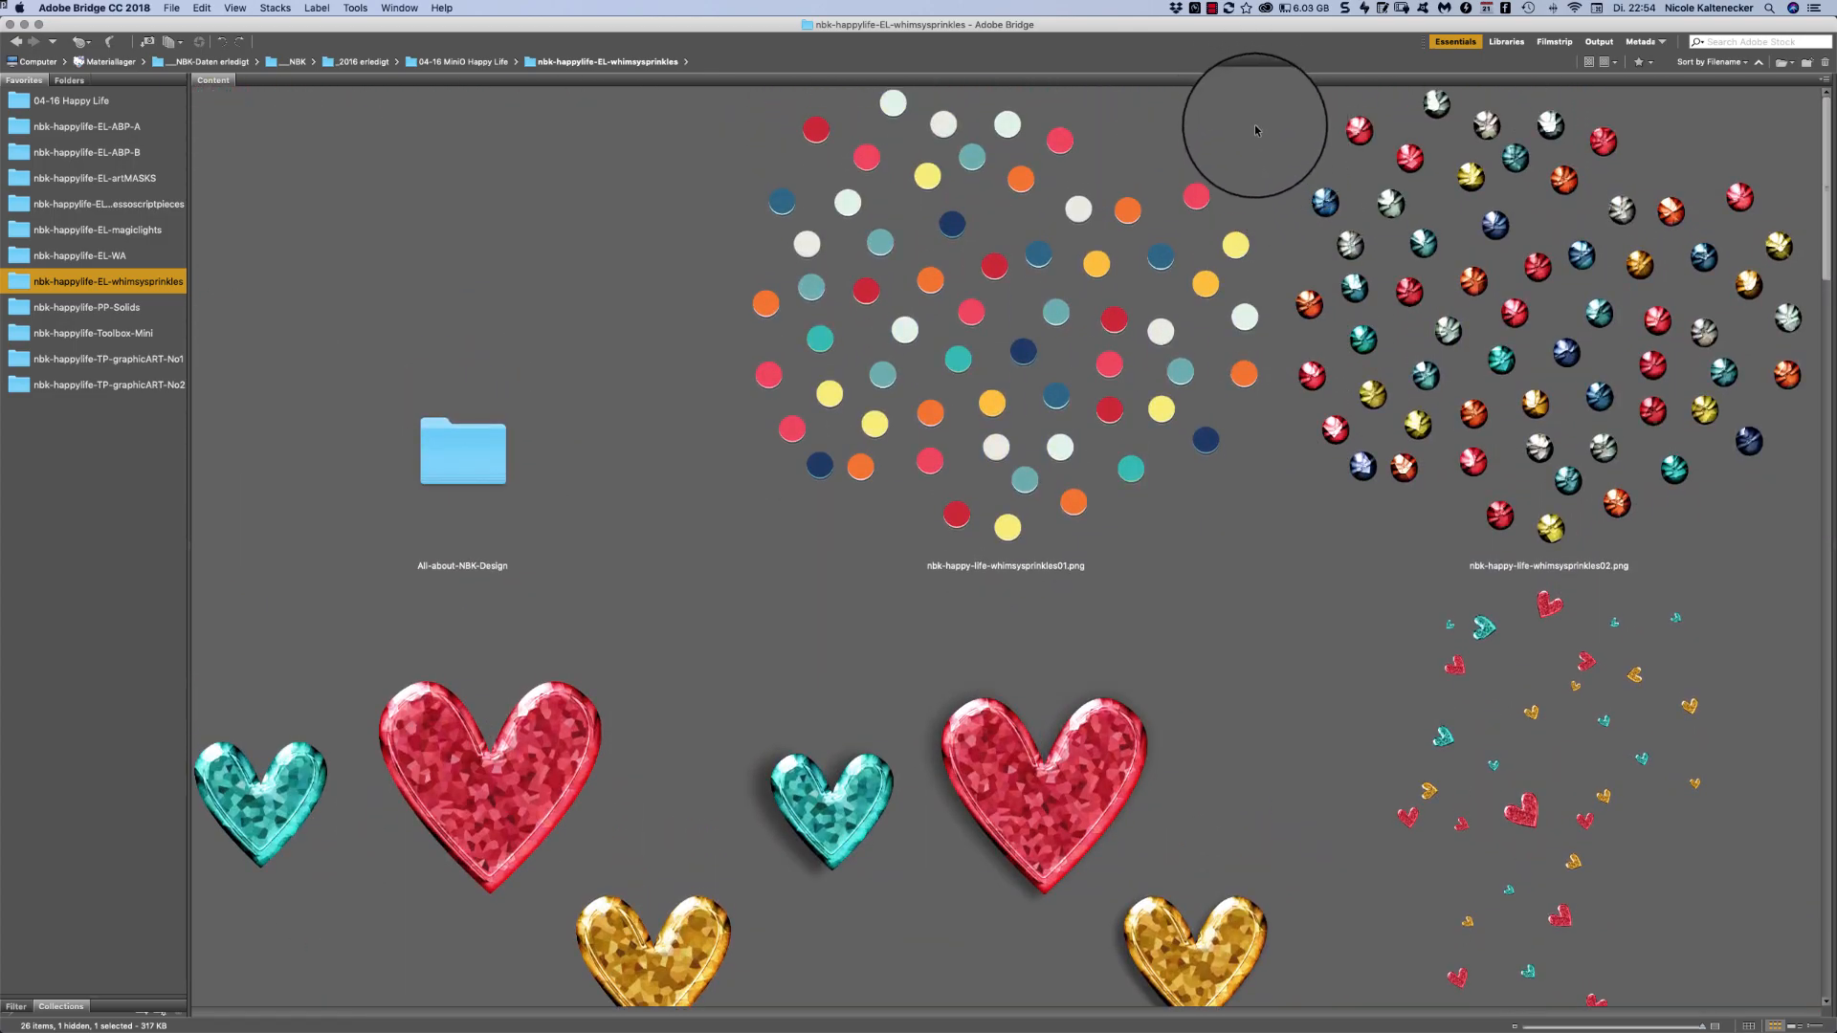
left_click(152, 319)
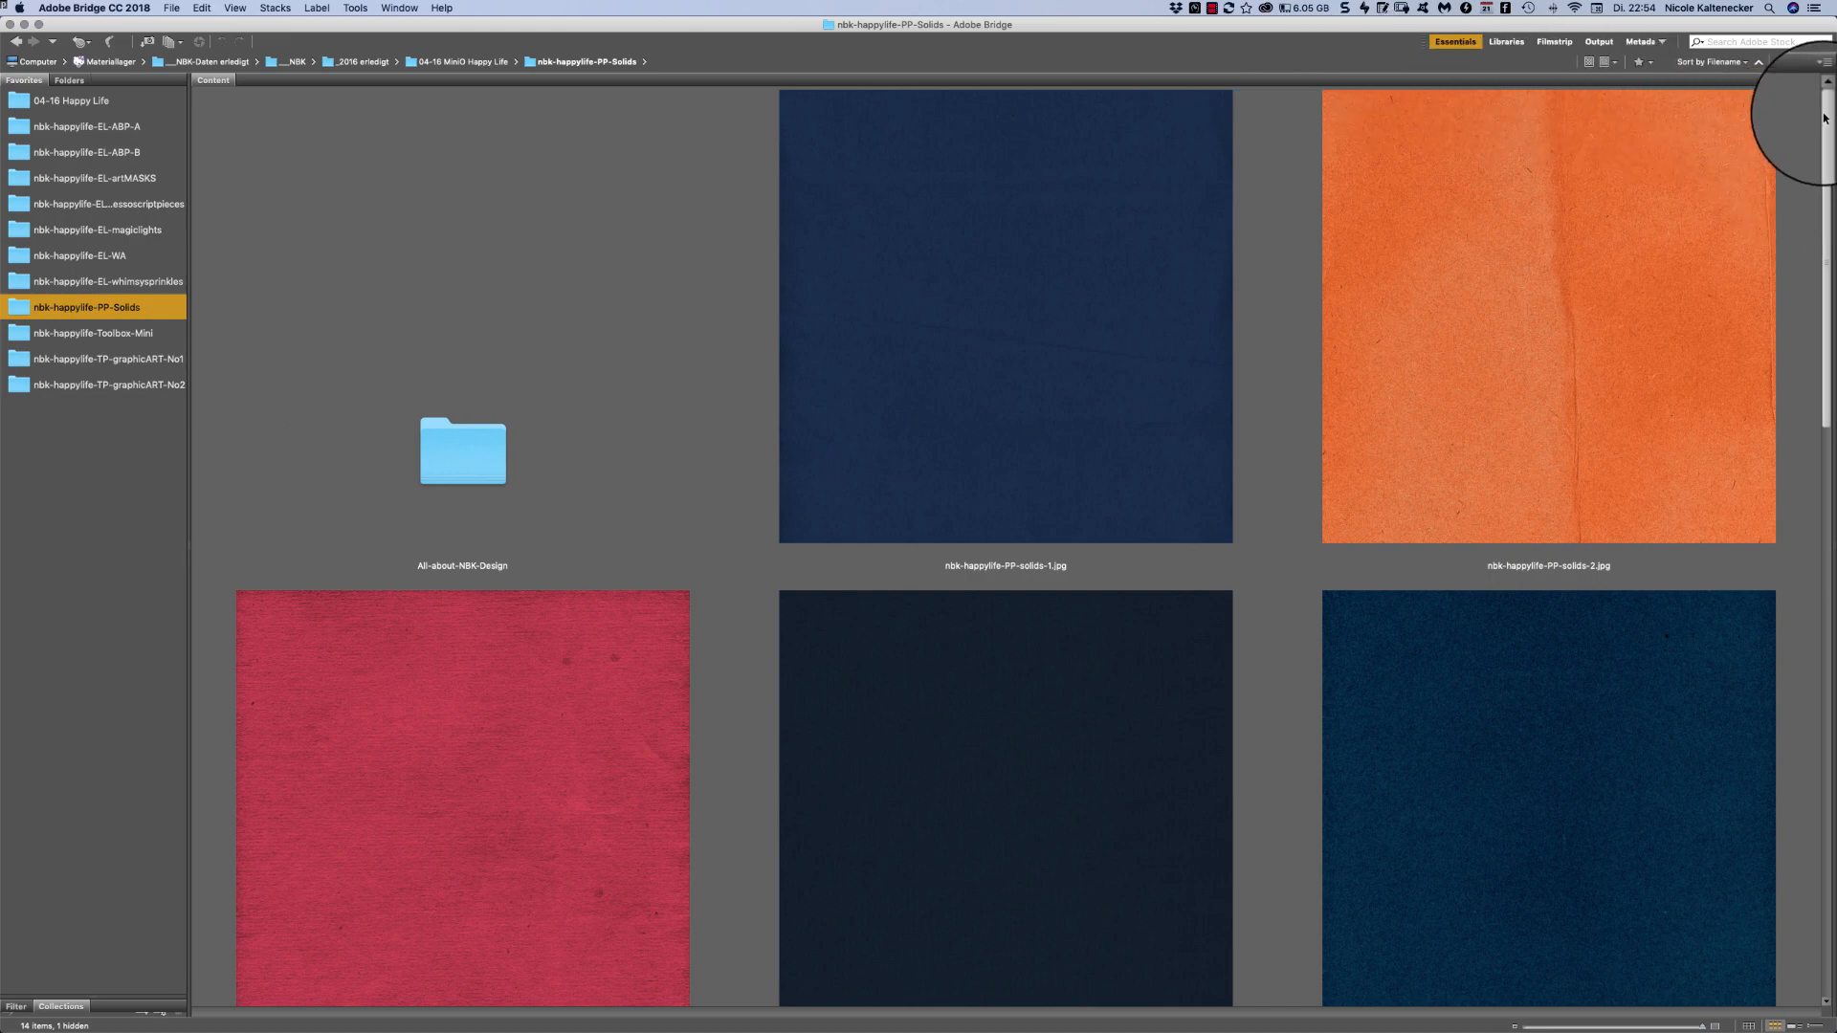
- Look through the solid papers from nbk-happylife-PP-solids-1.jpg to nbk-happylife-PP-solids-8.jpg
left_click_drag(1824, 110, 1709, 268)
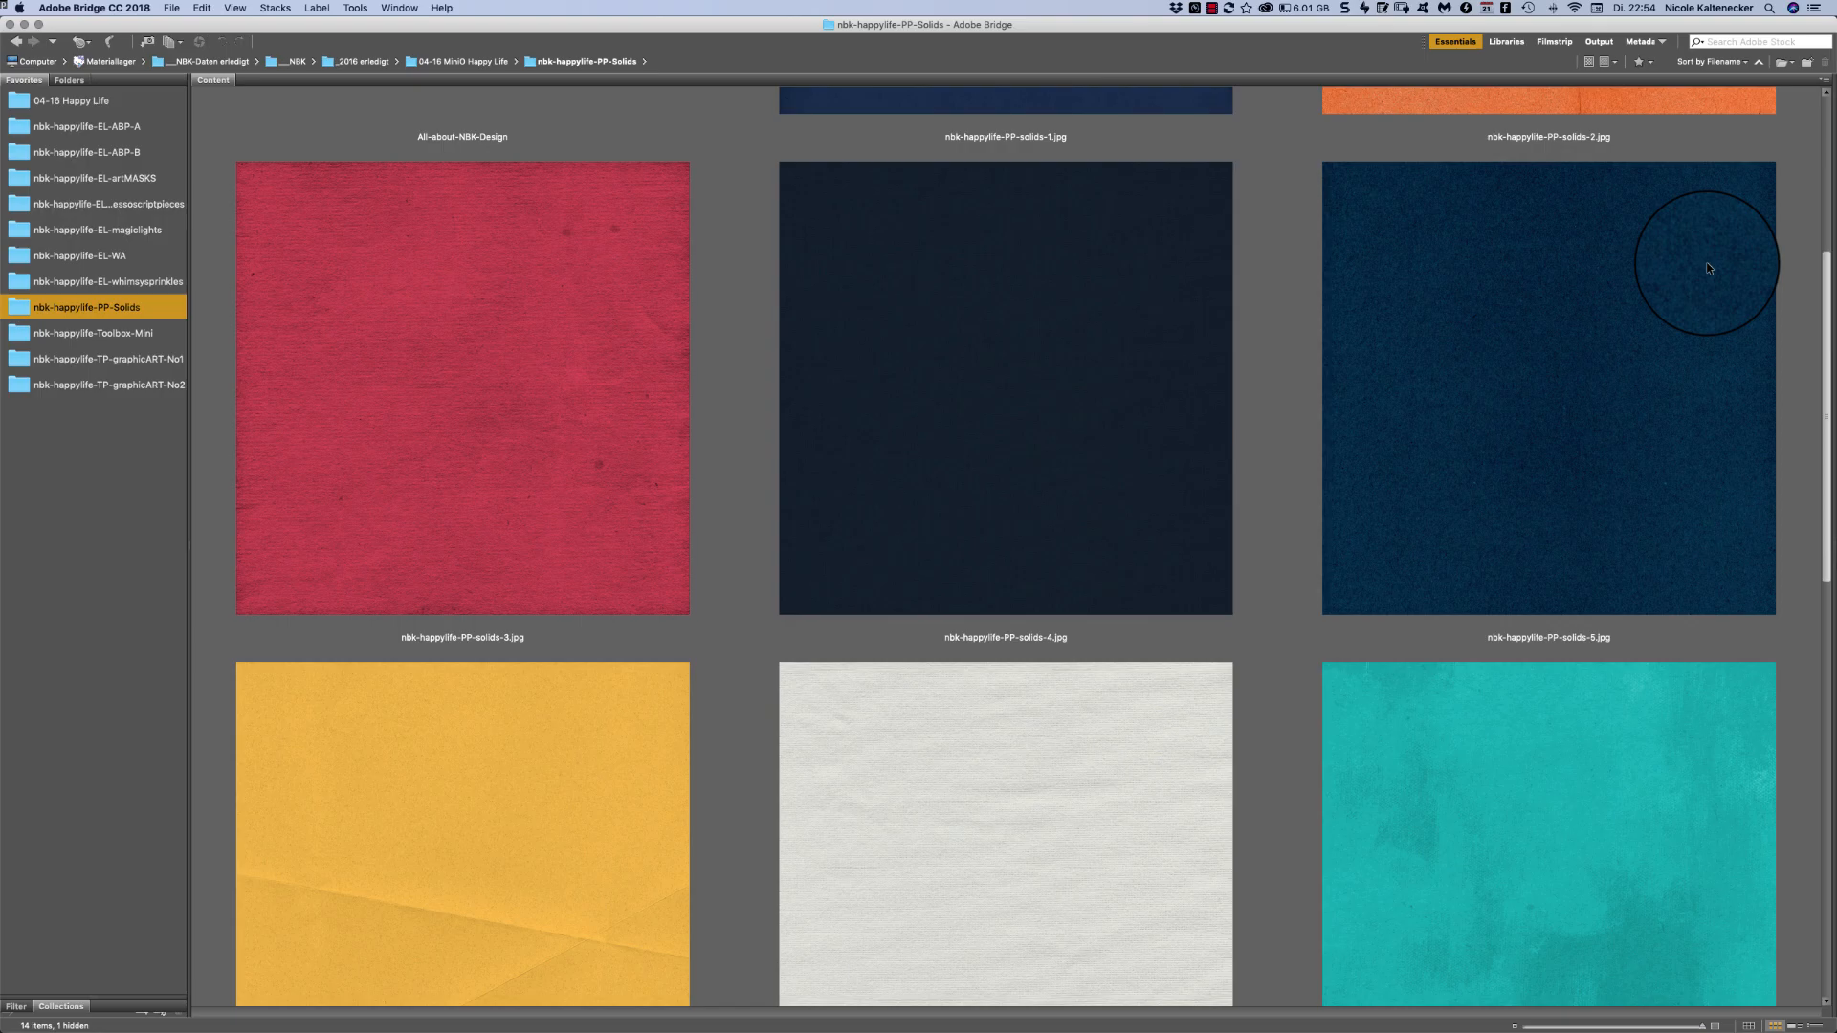
scroll(1709, 268, "down", 1)
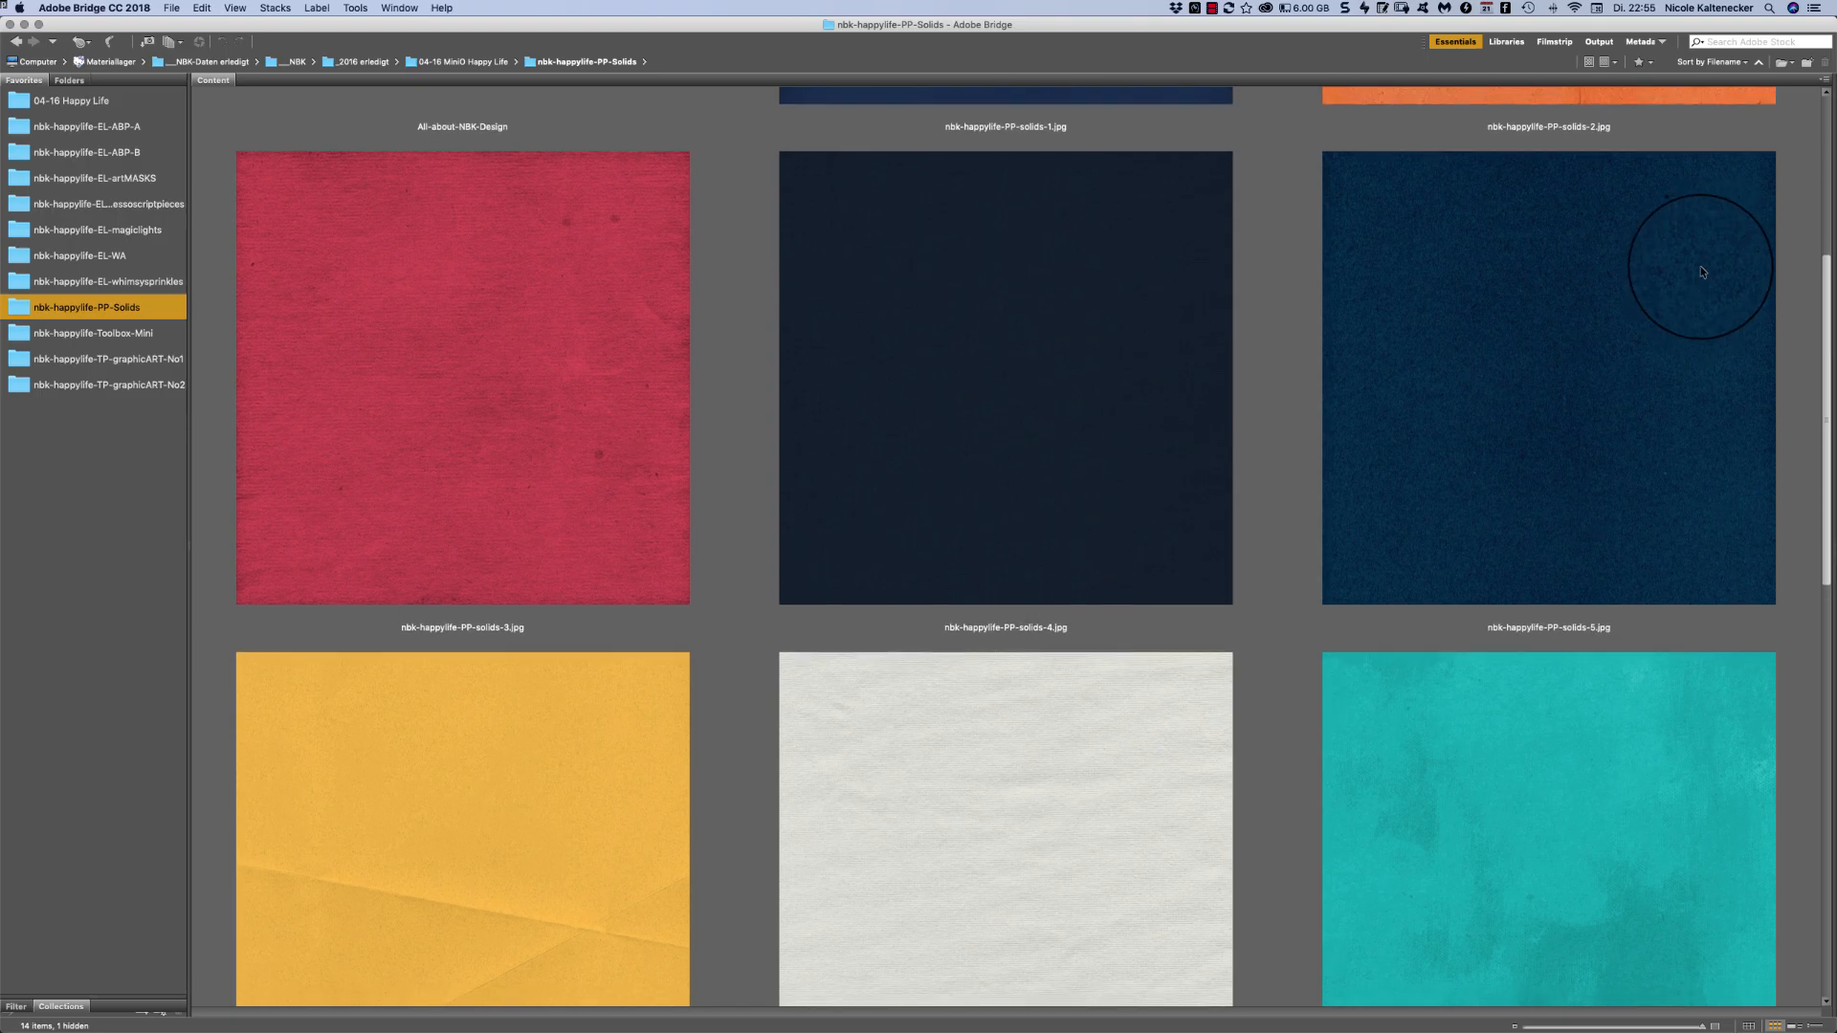
scroll(1699, 267, "down", 1)
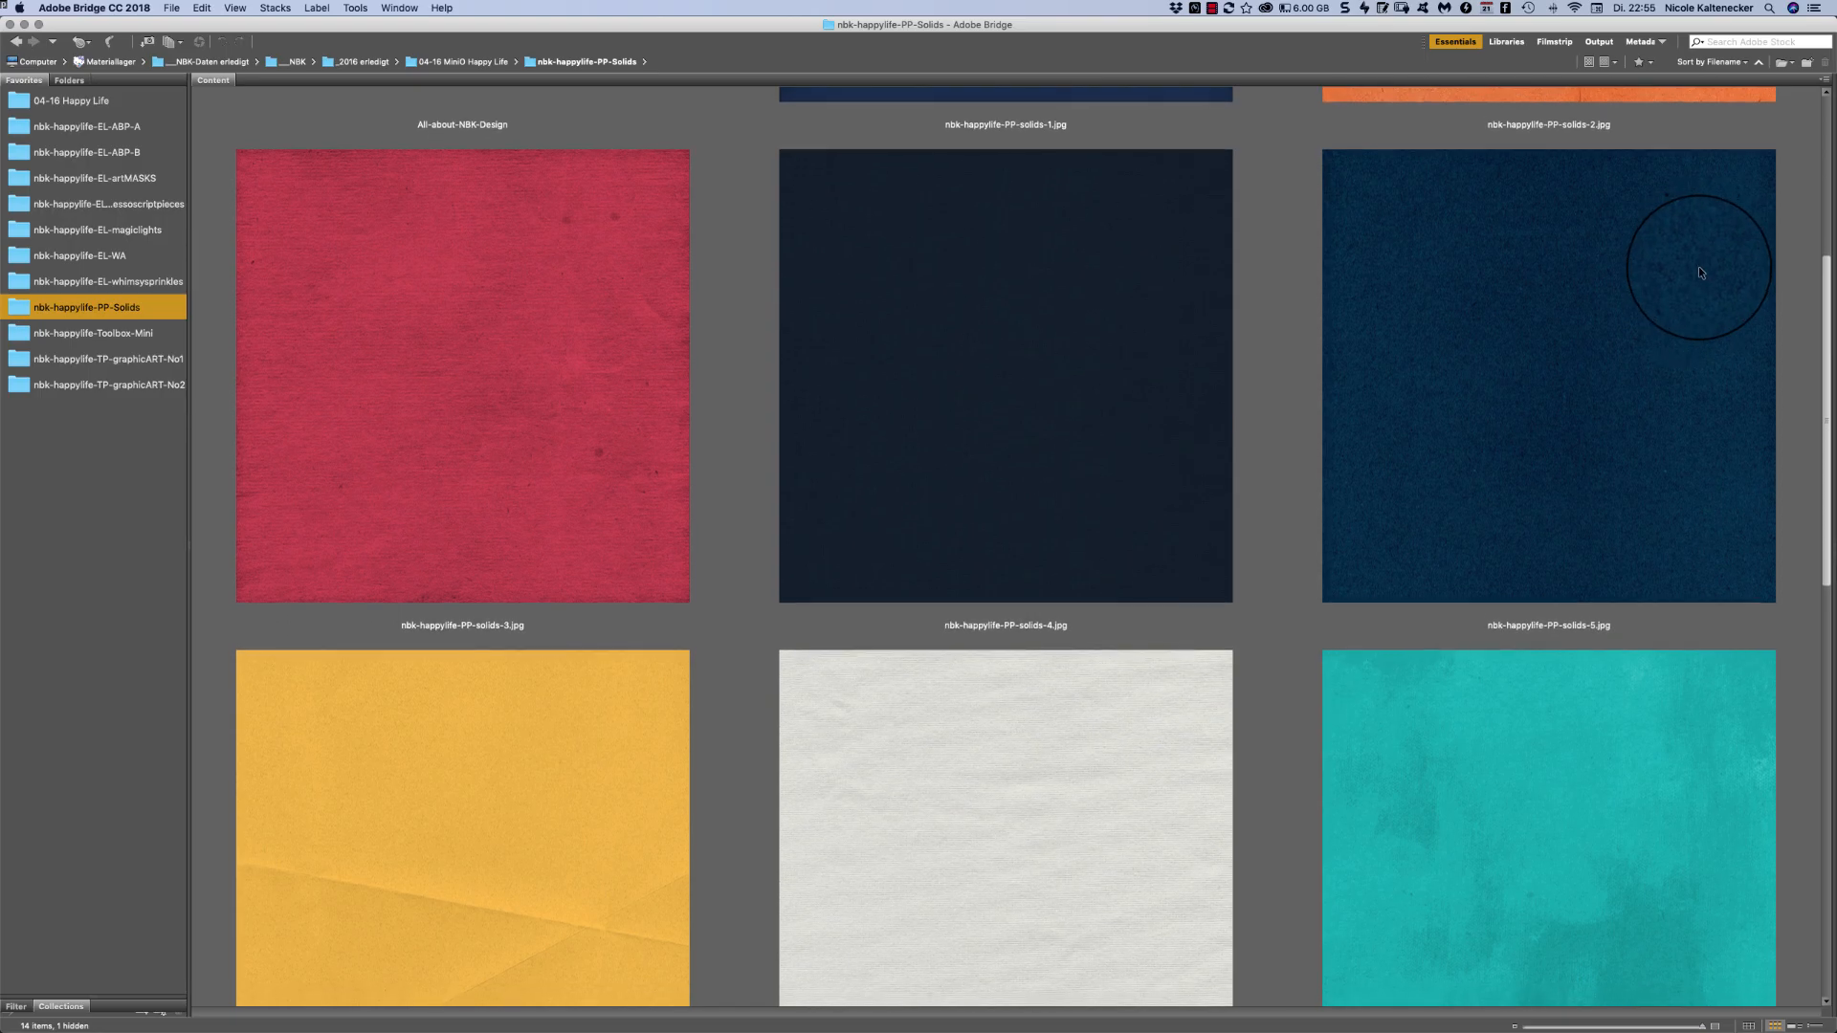
scroll(1700, 269, "up", 1)
scroll(1699, 270, "down", 1)
scroll(1700, 274, "up", 1)
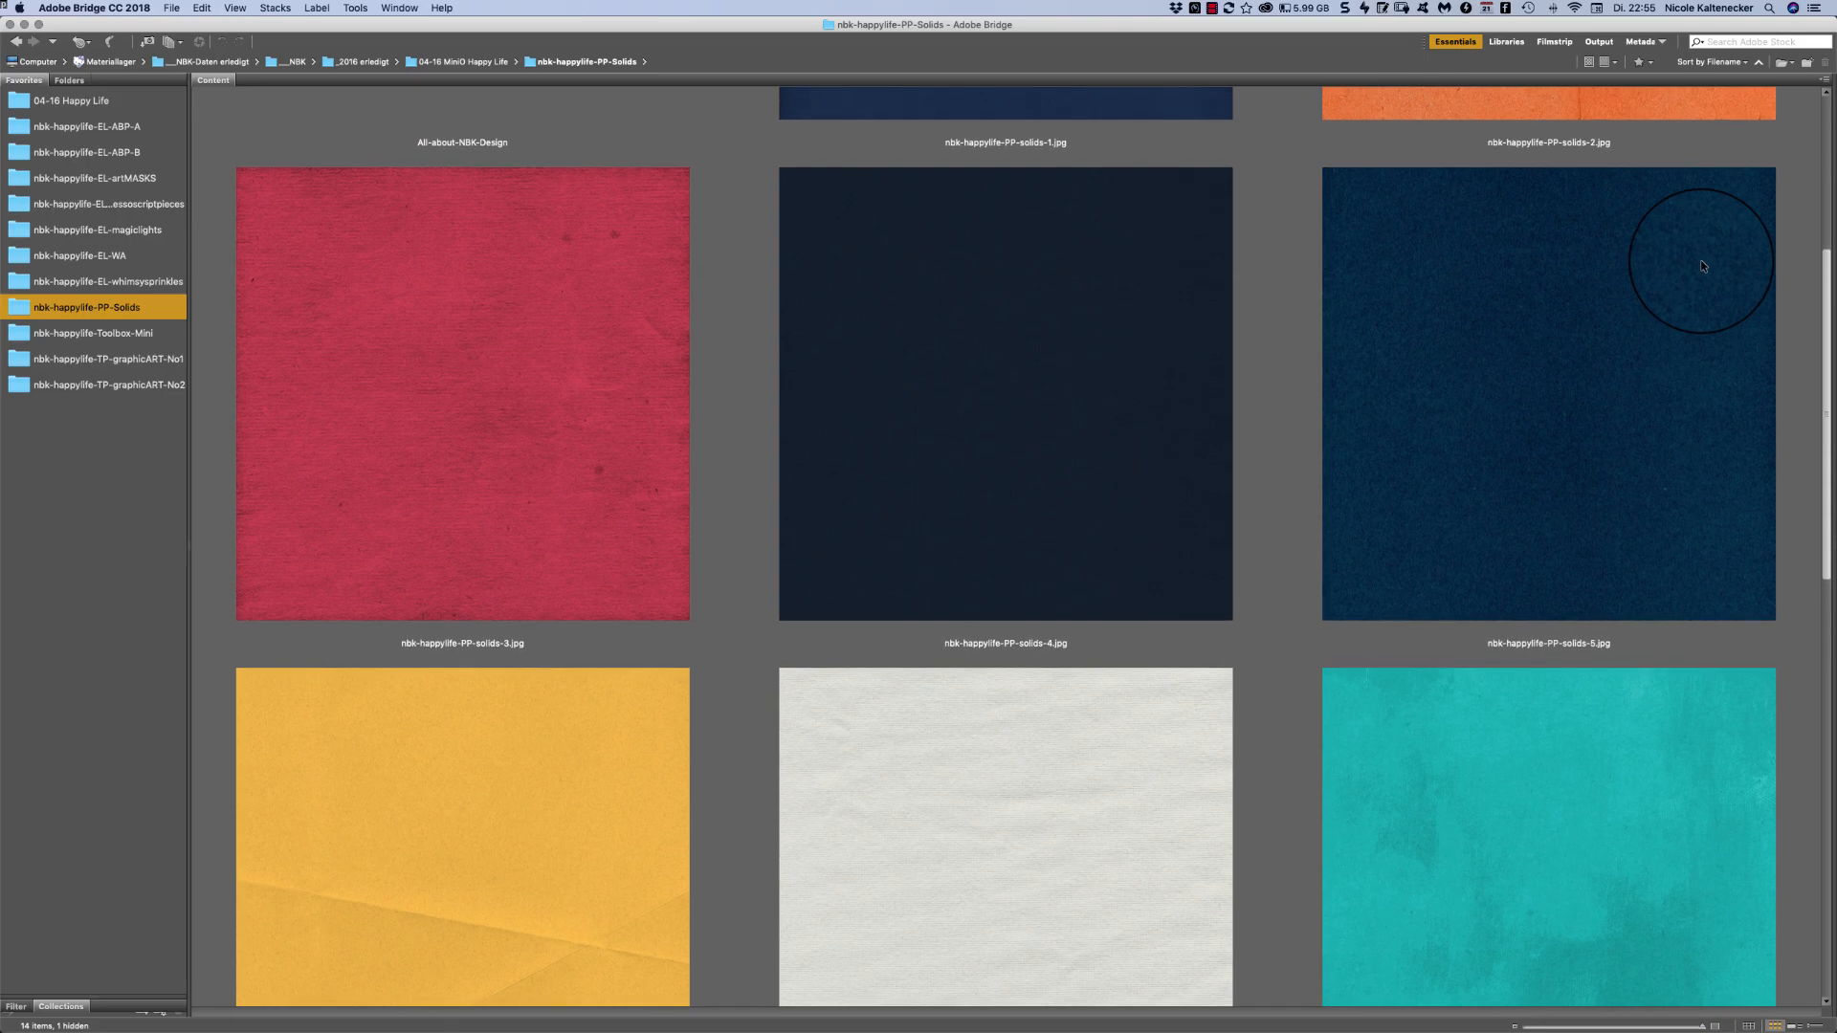
scroll(1665, 316, "down", 5)
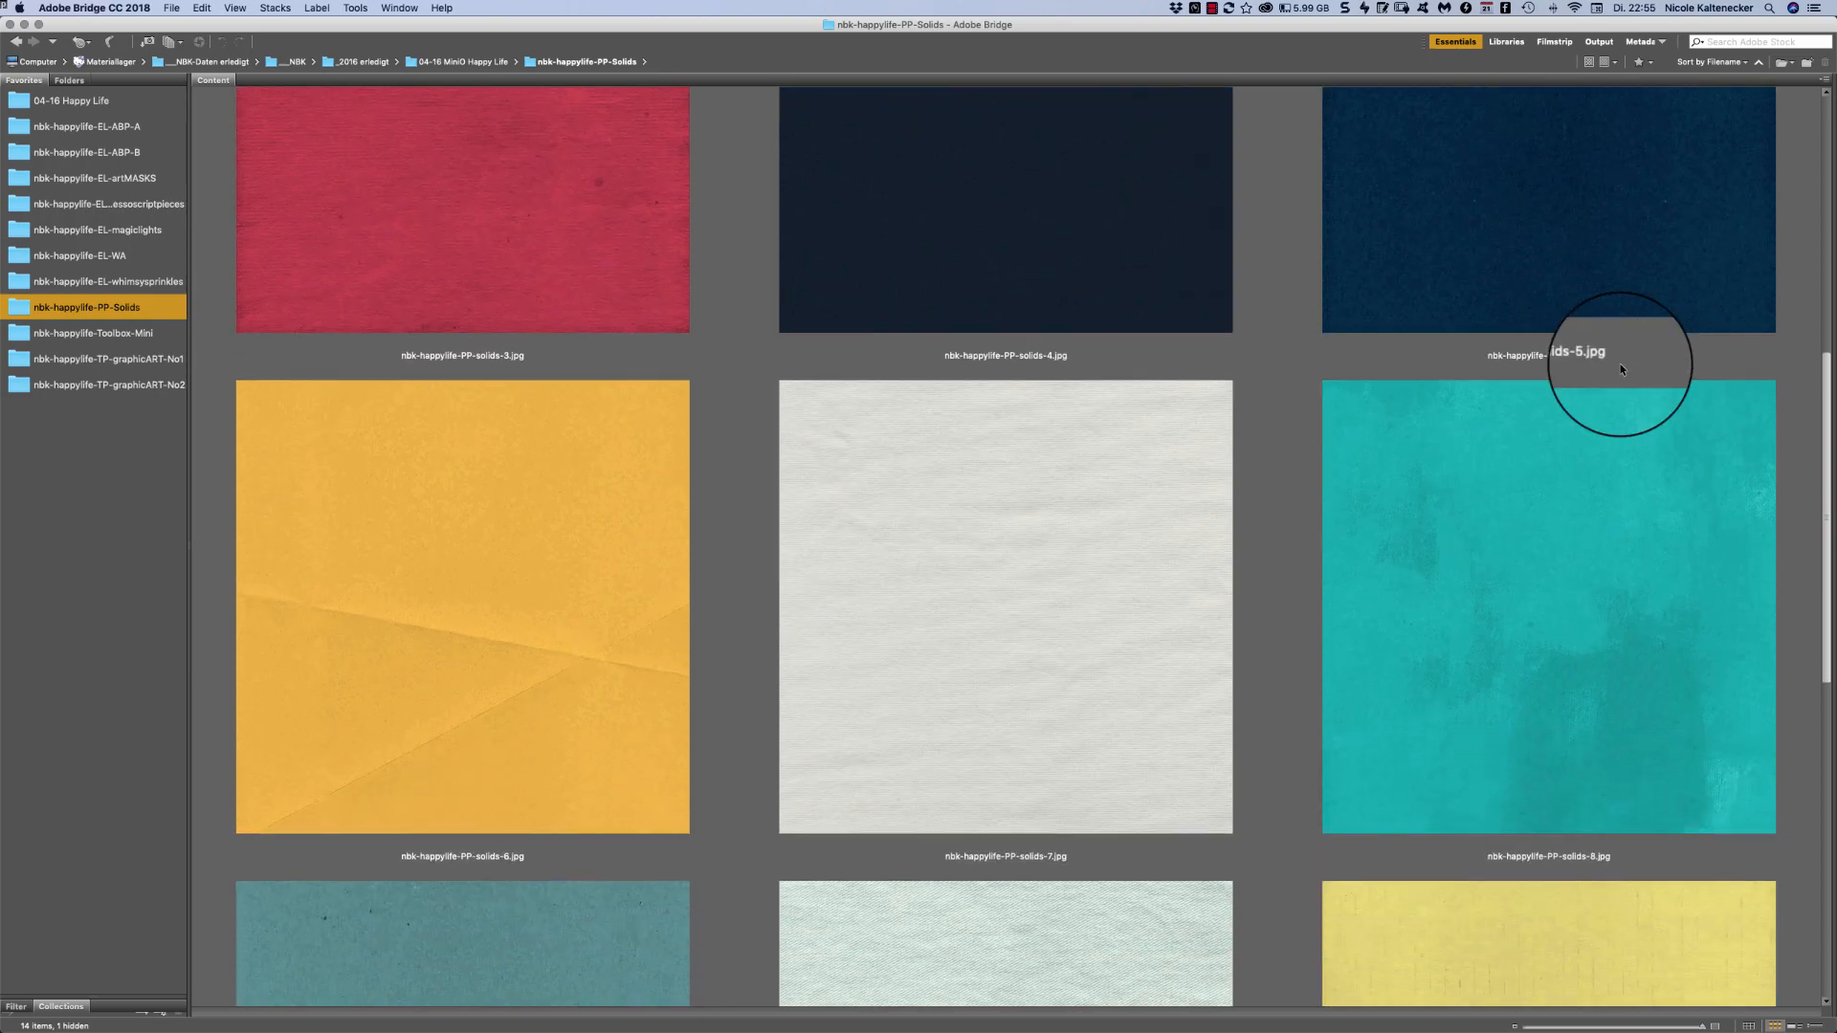
scroll(1607, 393, "down", 3)
scroll(1587, 417, "up", 1)
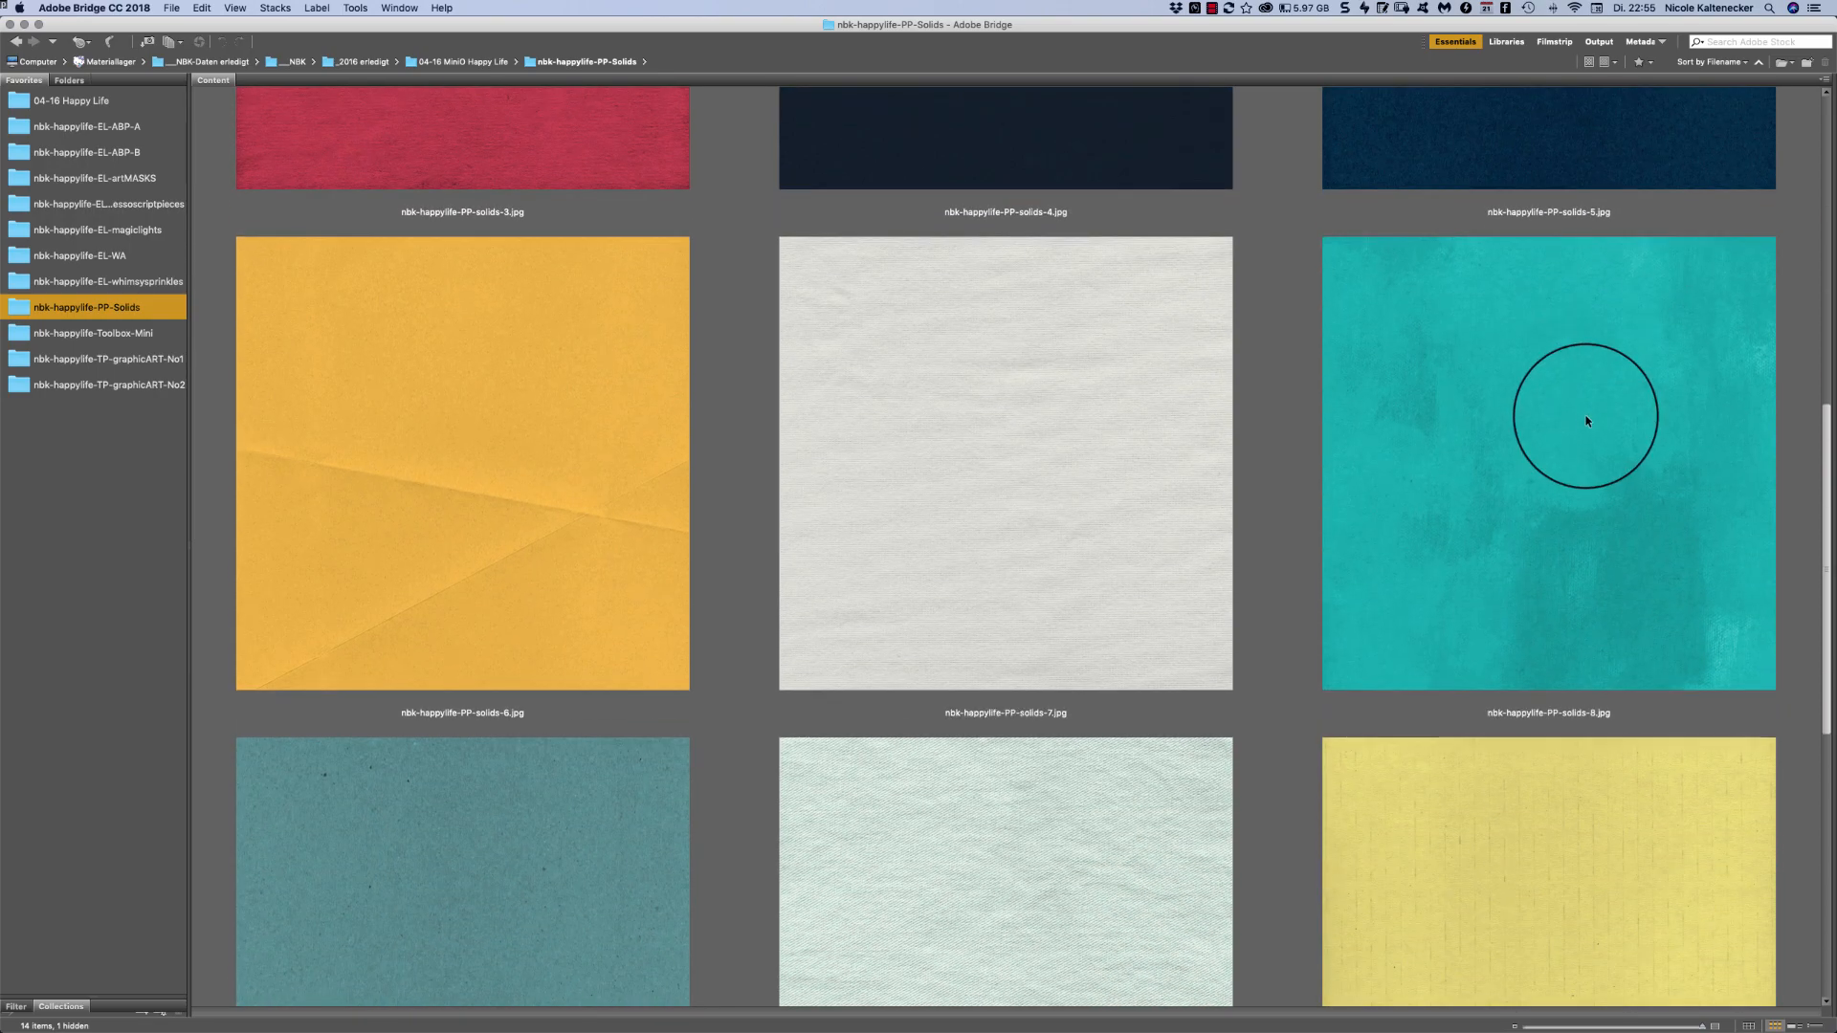
scroll(1588, 413, "down", 1)
scroll(1587, 415, "up", 1)
scroll(1586, 415, "down", 1)
- Review the remaining solid papers down to the nbk-happylife-PP-solids.jpg preview at the end of the folder
scroll(1586, 419, "down", 8)
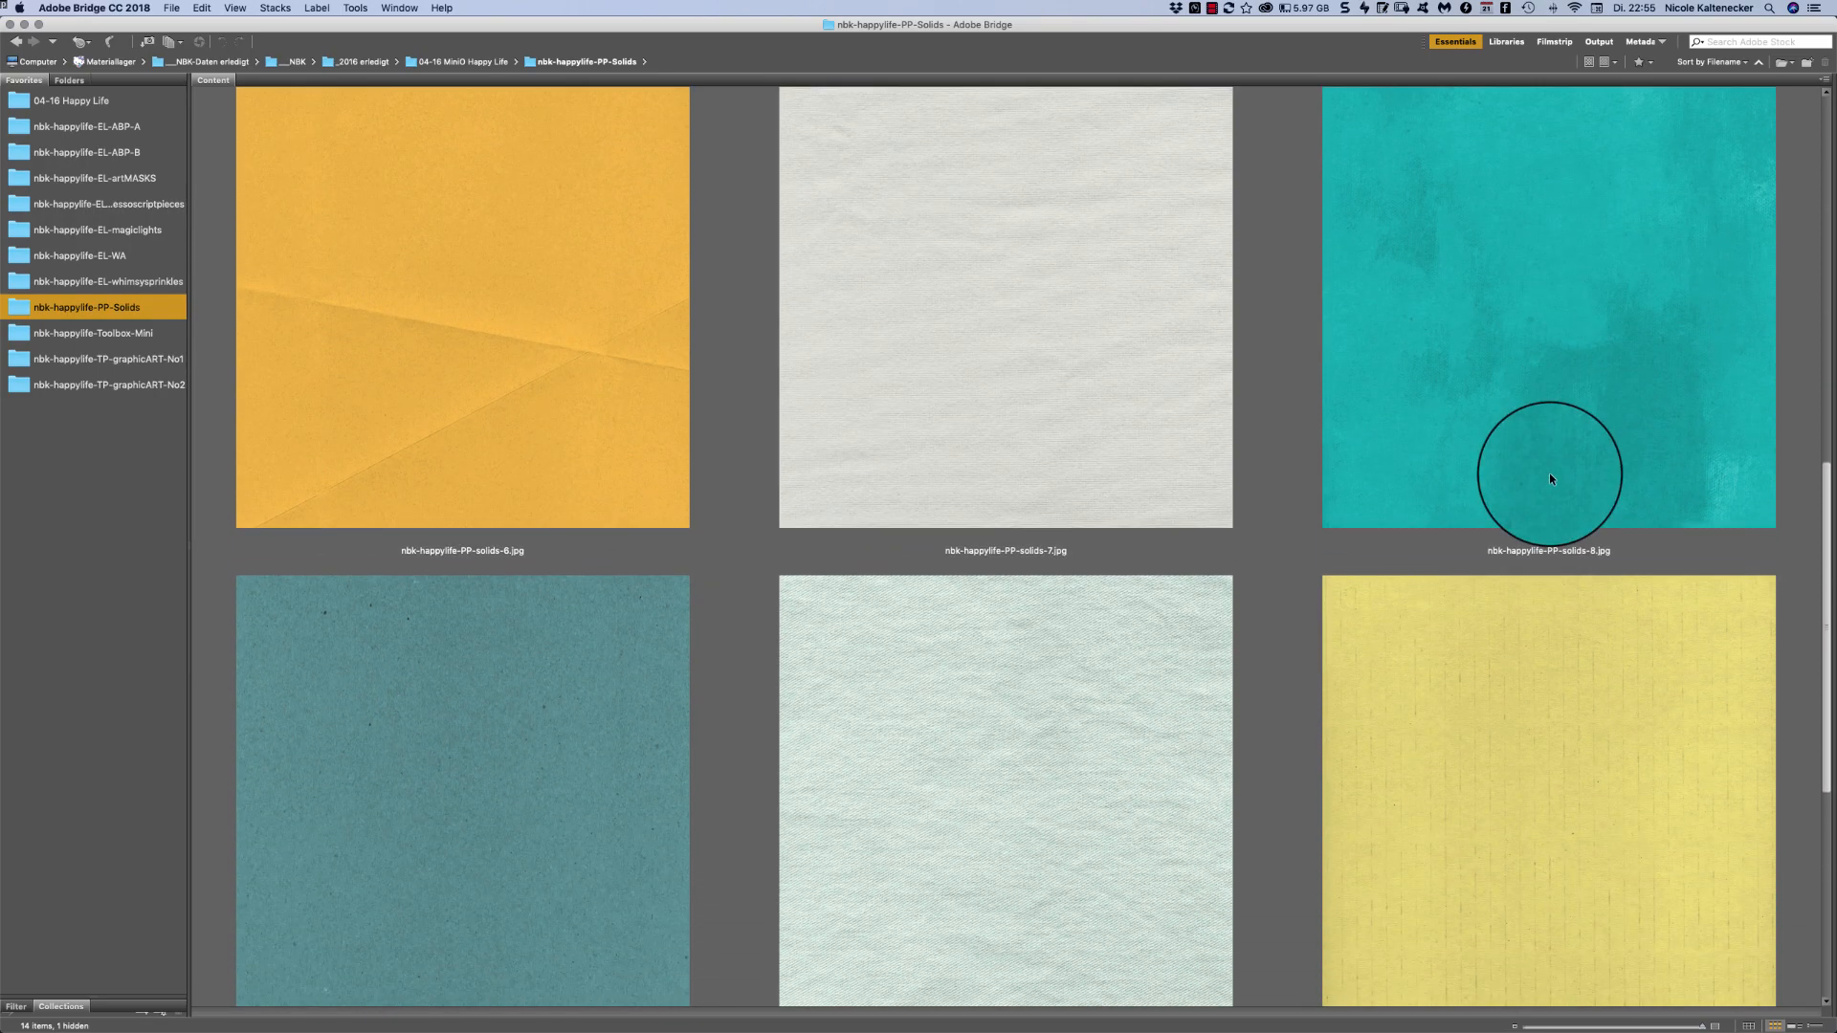
scroll(1522, 529, "down", 2)
scroll(1488, 620, "down", 1)
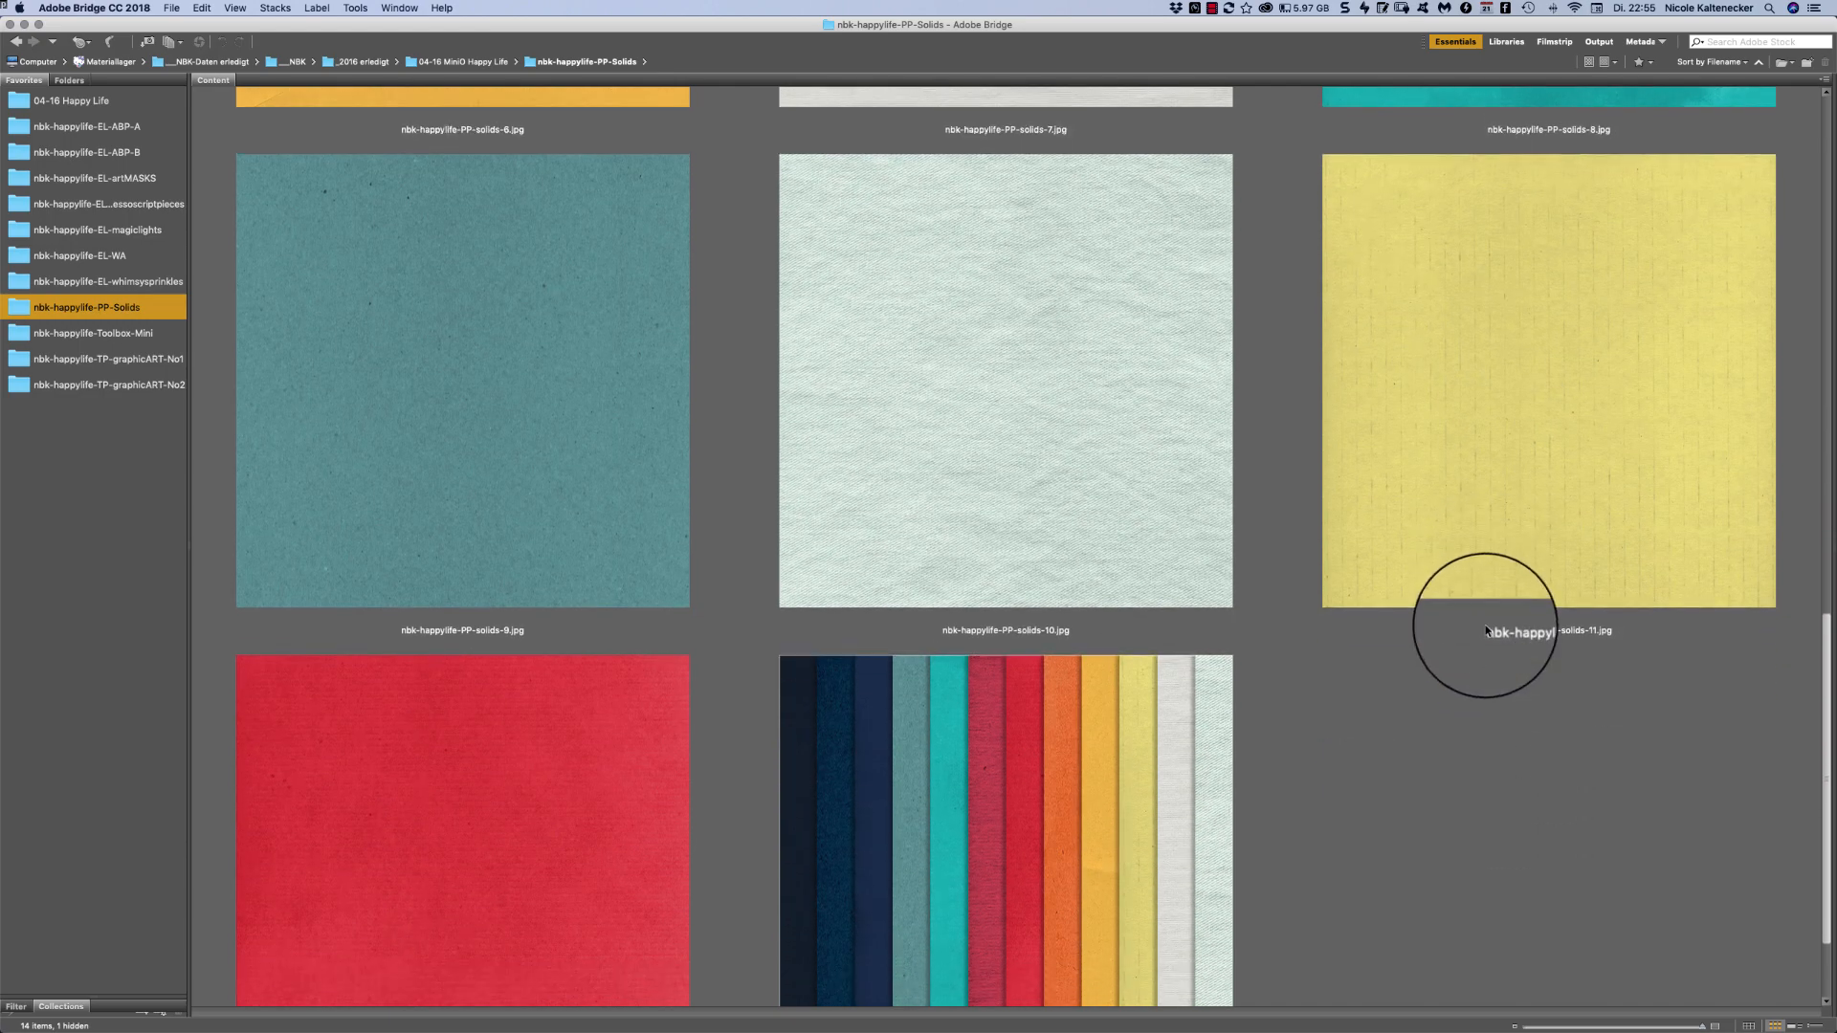
scroll(1445, 660, "down", 3)
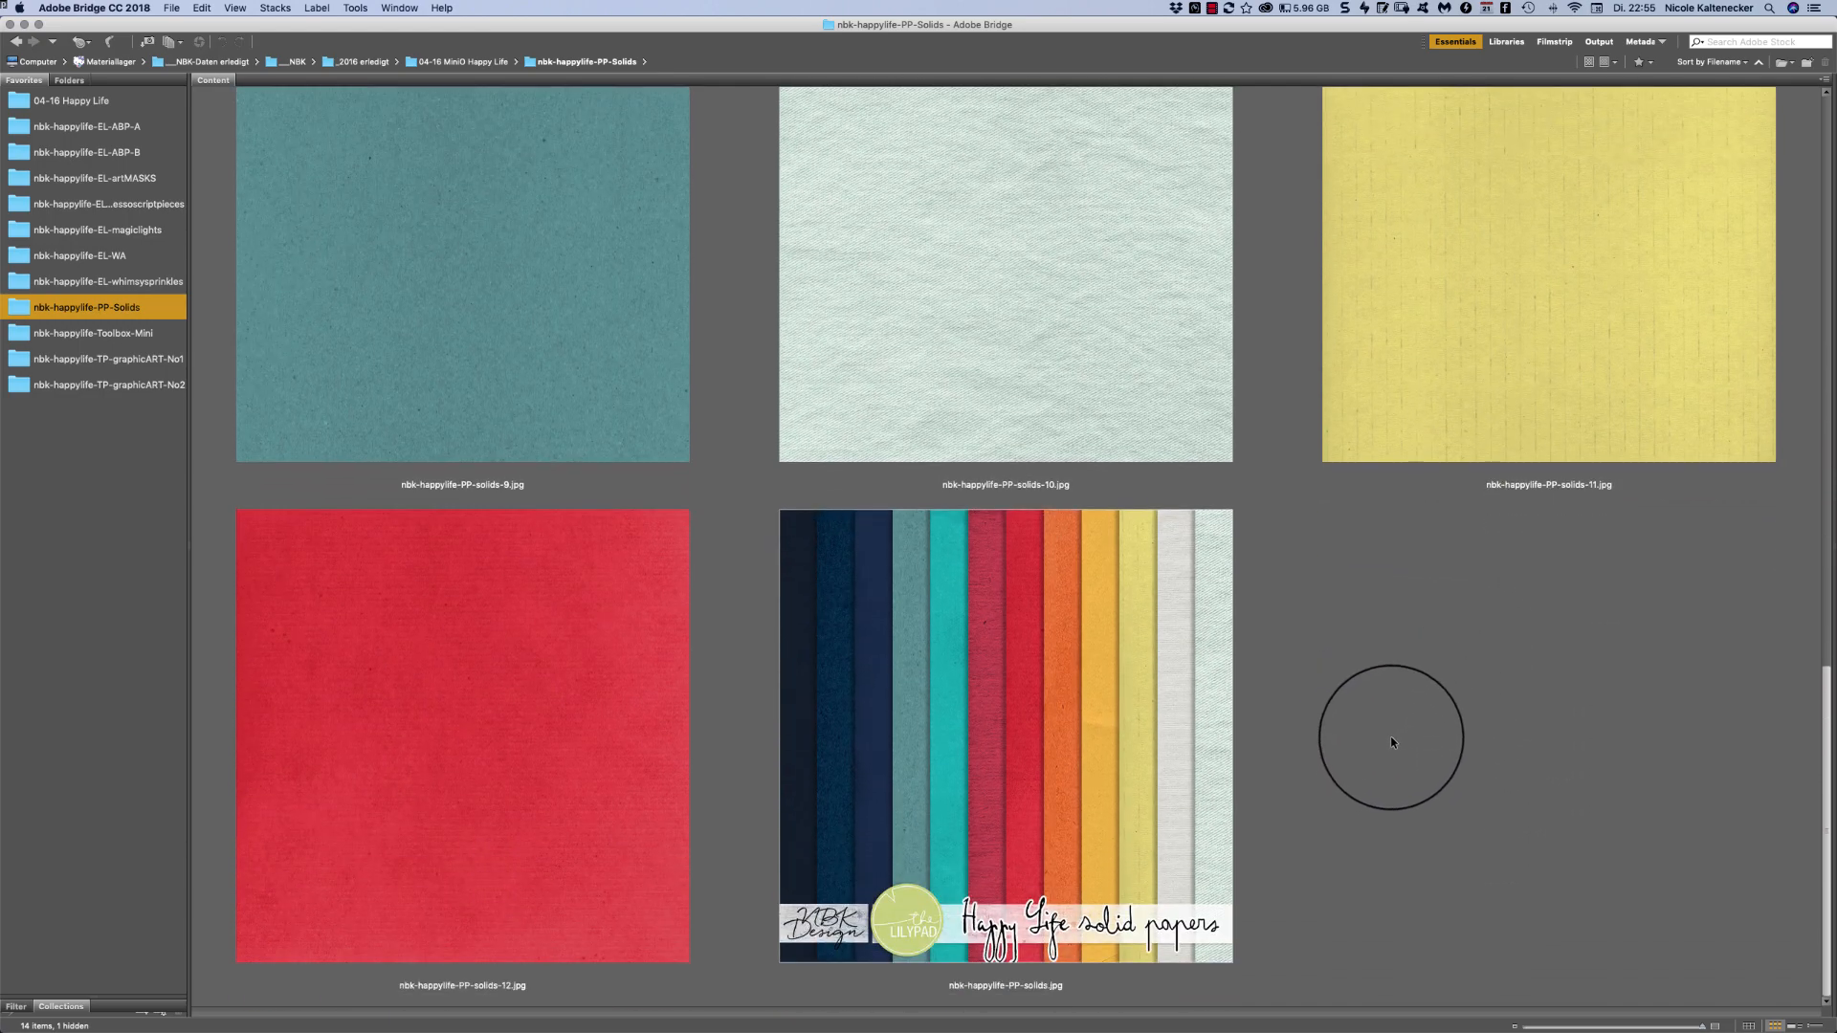
scroll(1386, 670, "up", 2)
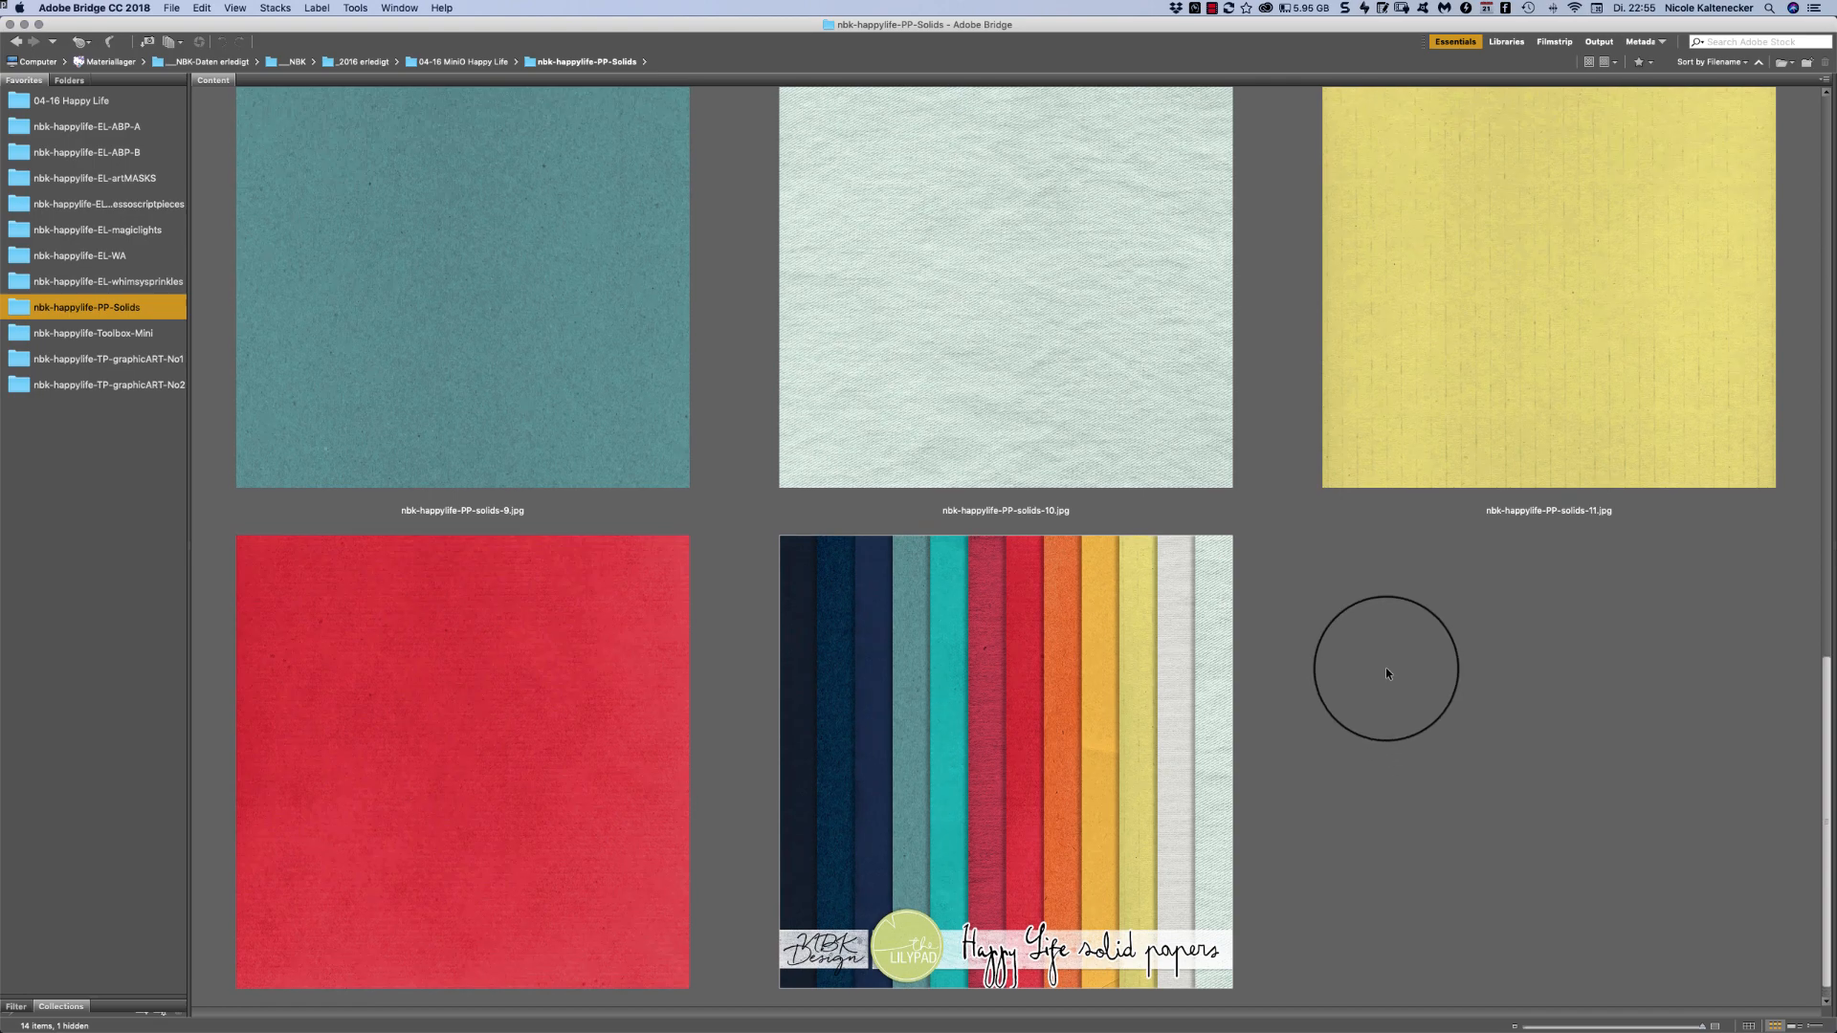
scroll(1397, 668, "down", 2)
scroll(1378, 670, "up", 15)
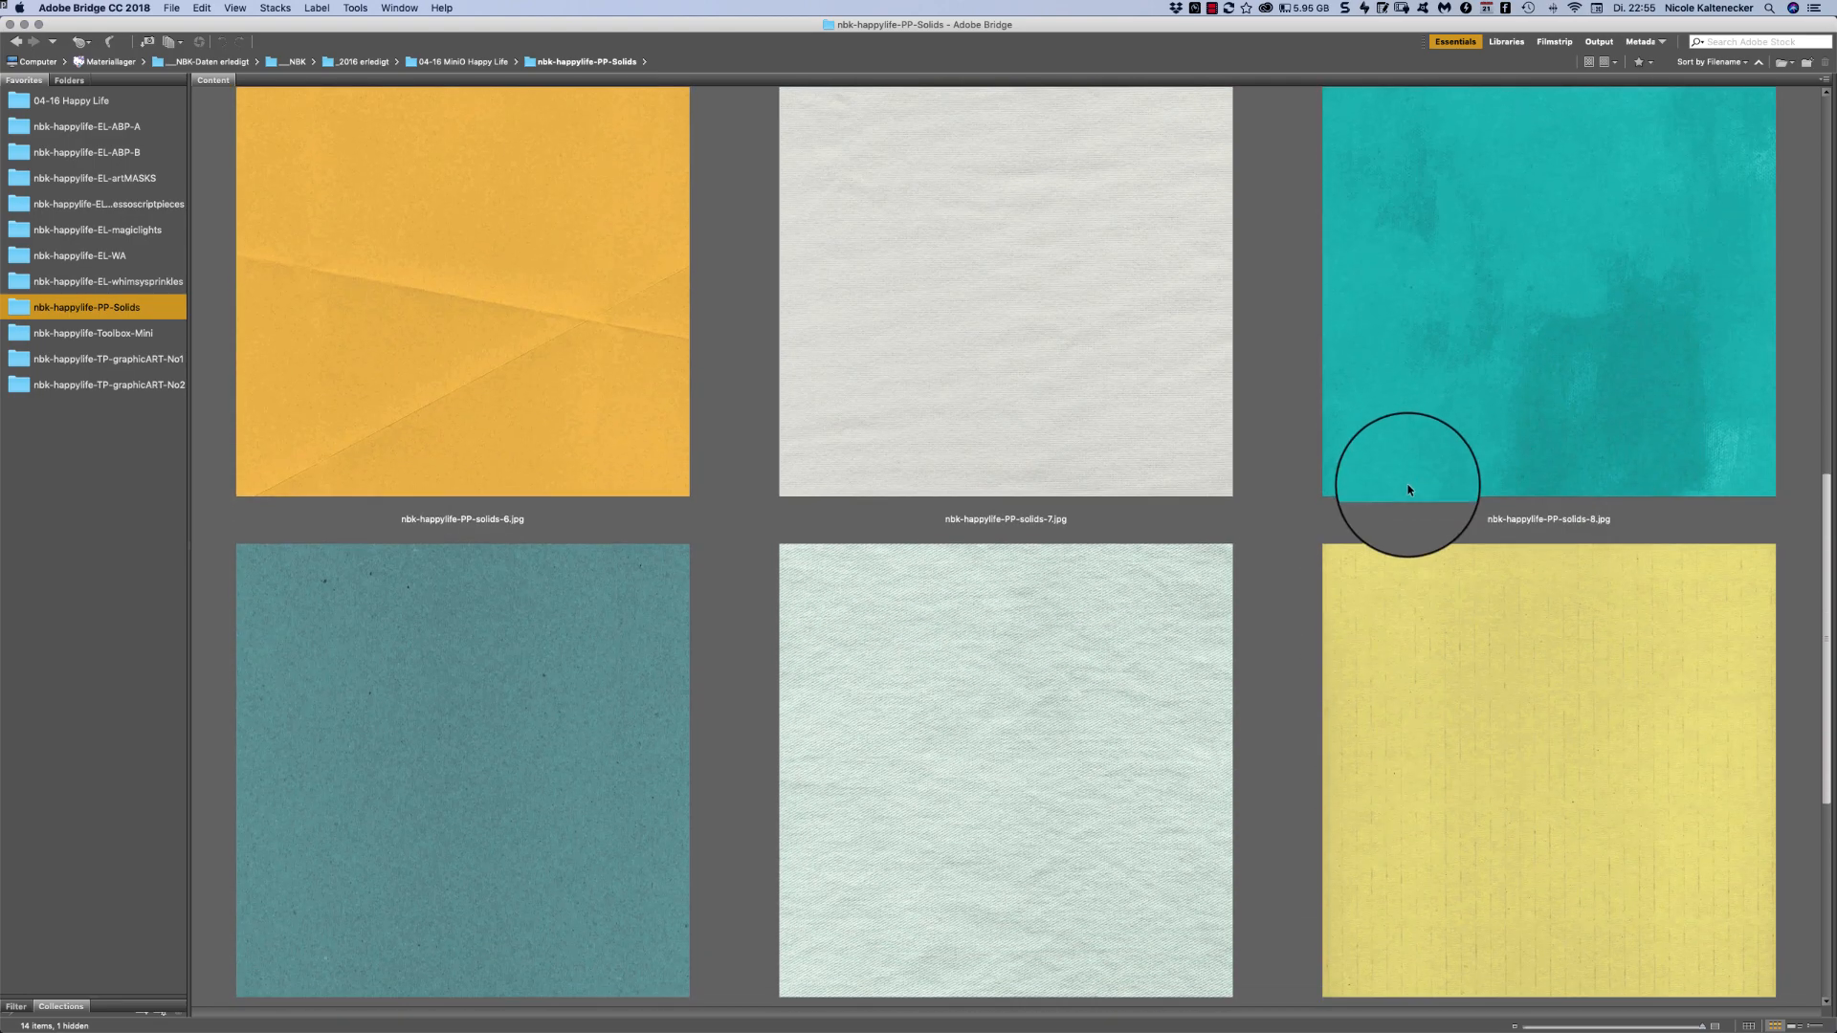
scroll(1403, 287, "down", 15)
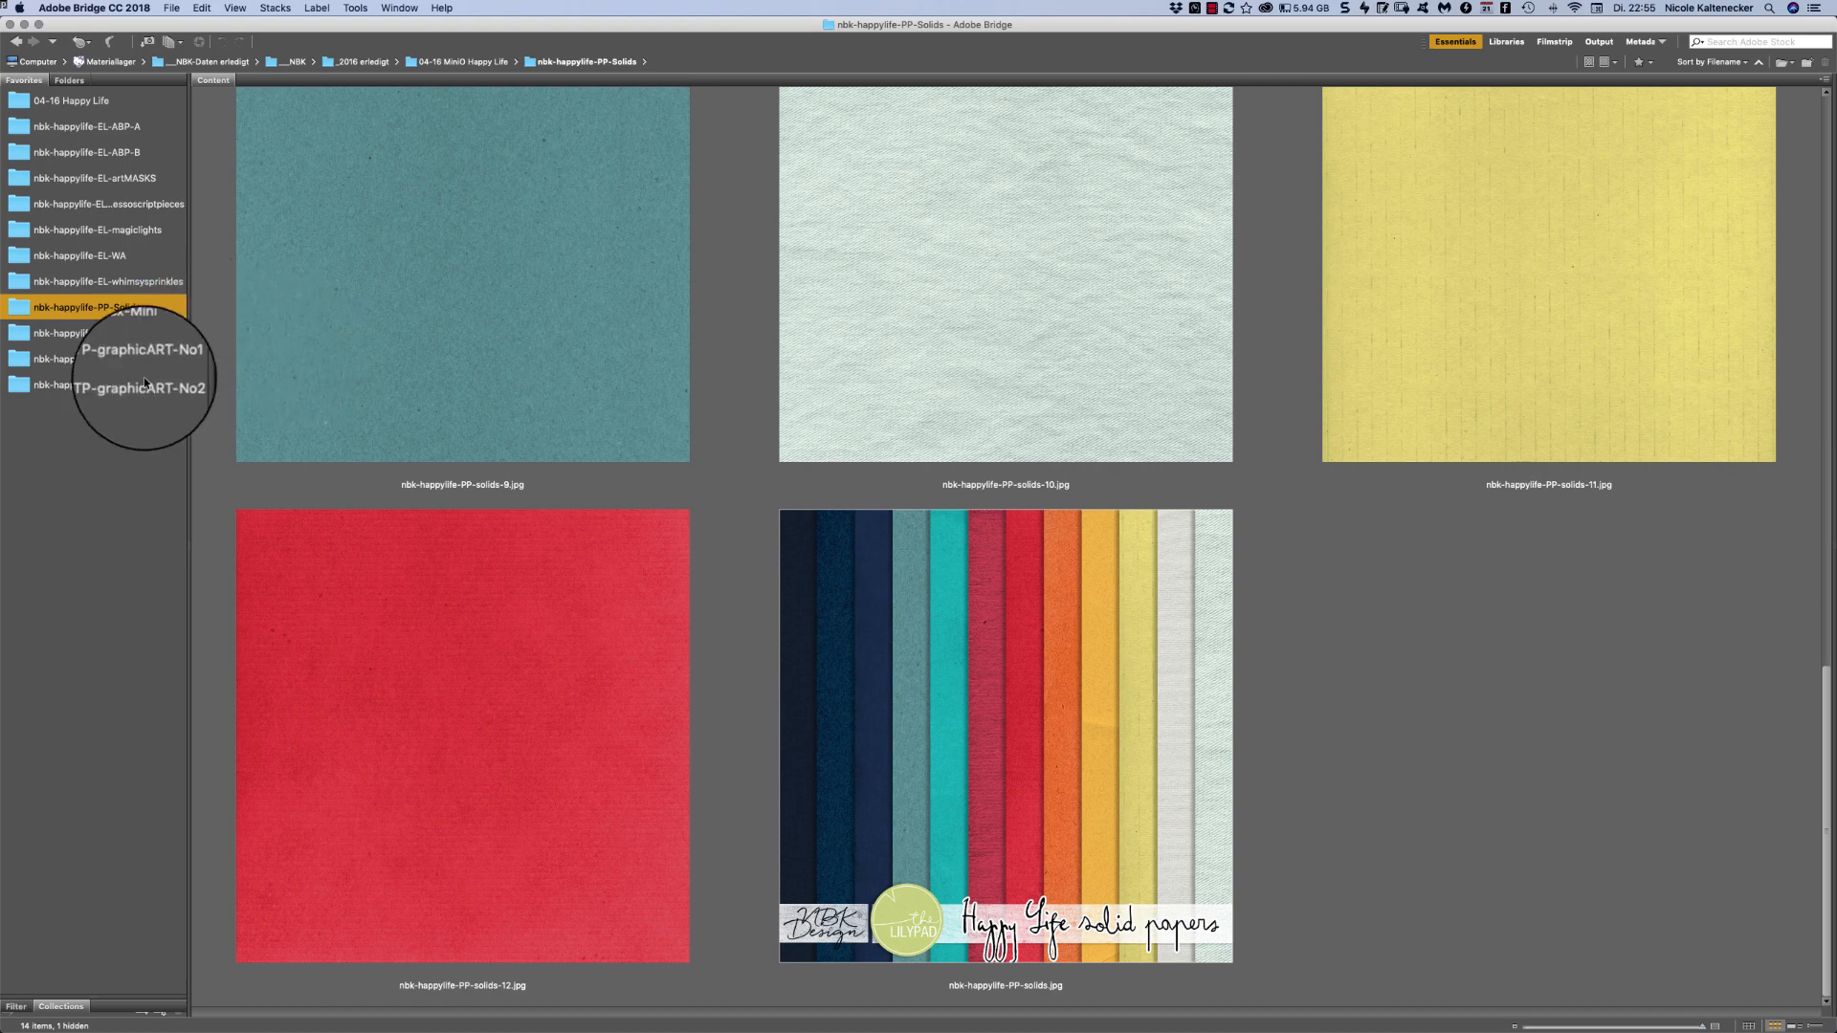
- Go to the nbk-happylife-Toolbox-Mini folder and select the nbk-happylife-toolbox-overlay-Styles.asl file
left_click(143, 332)
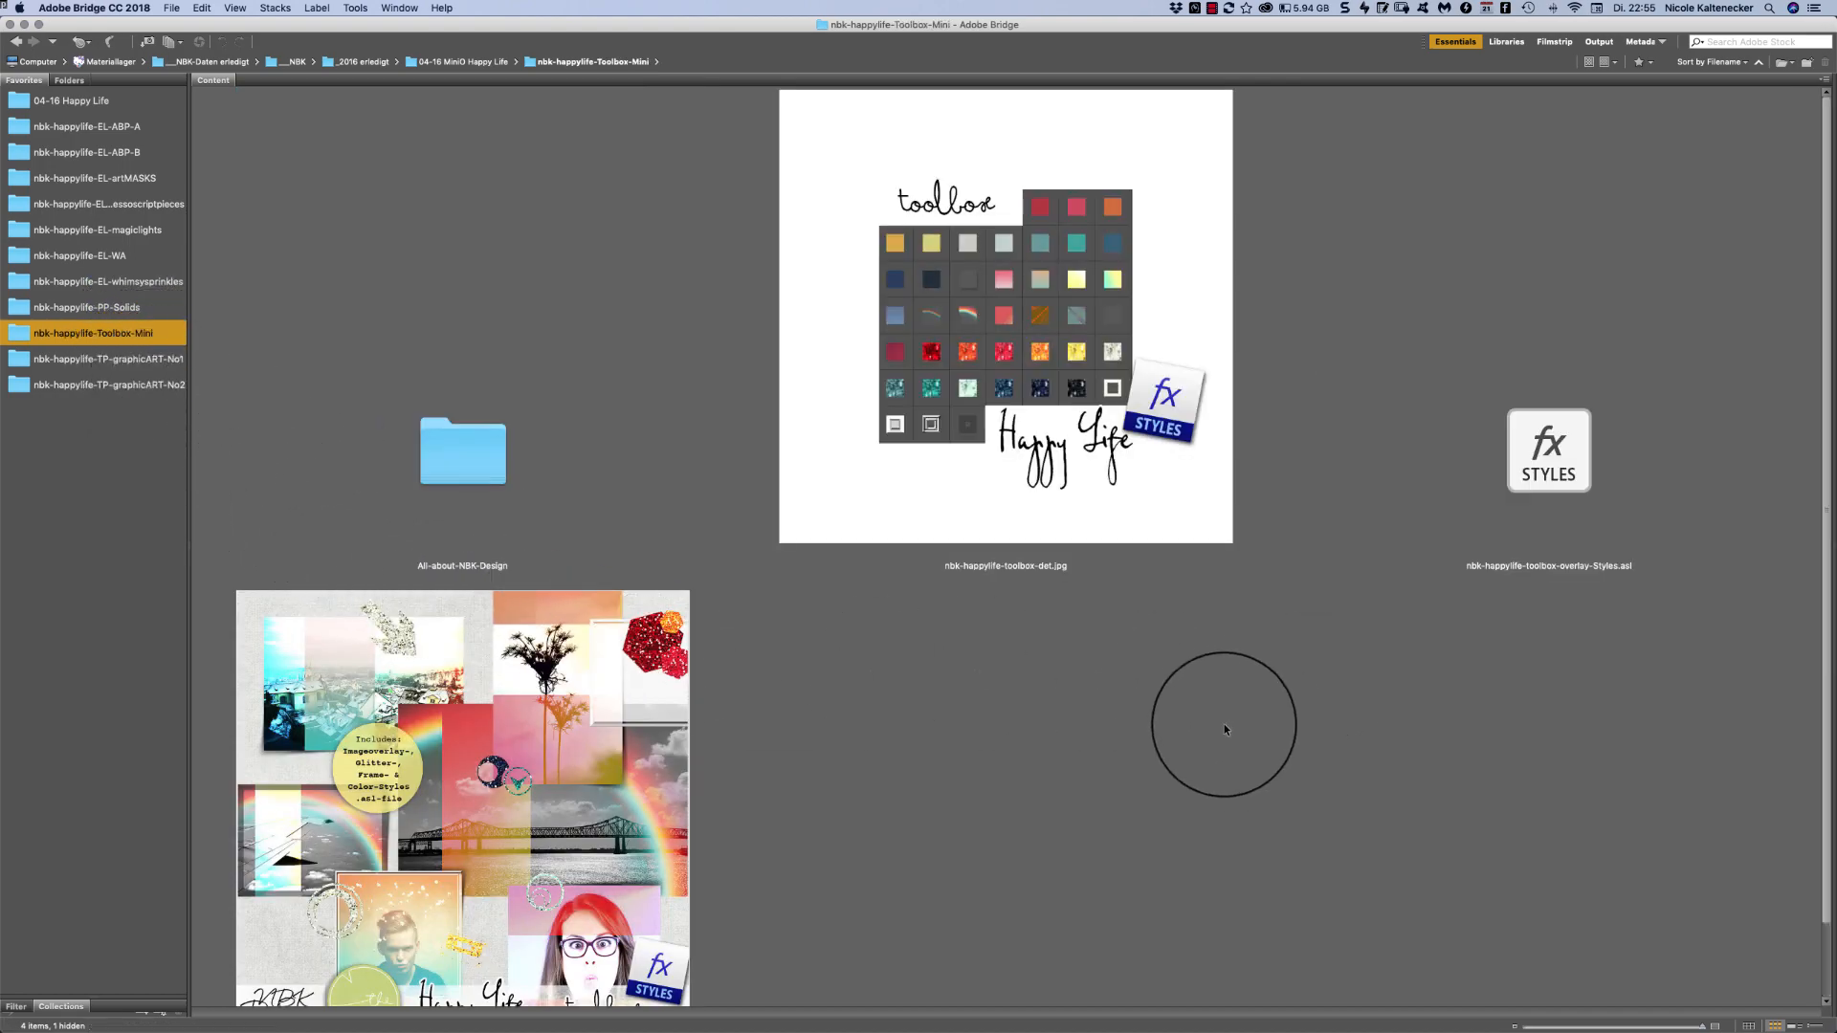
left_click(1548, 426)
left_click(1421, 704)
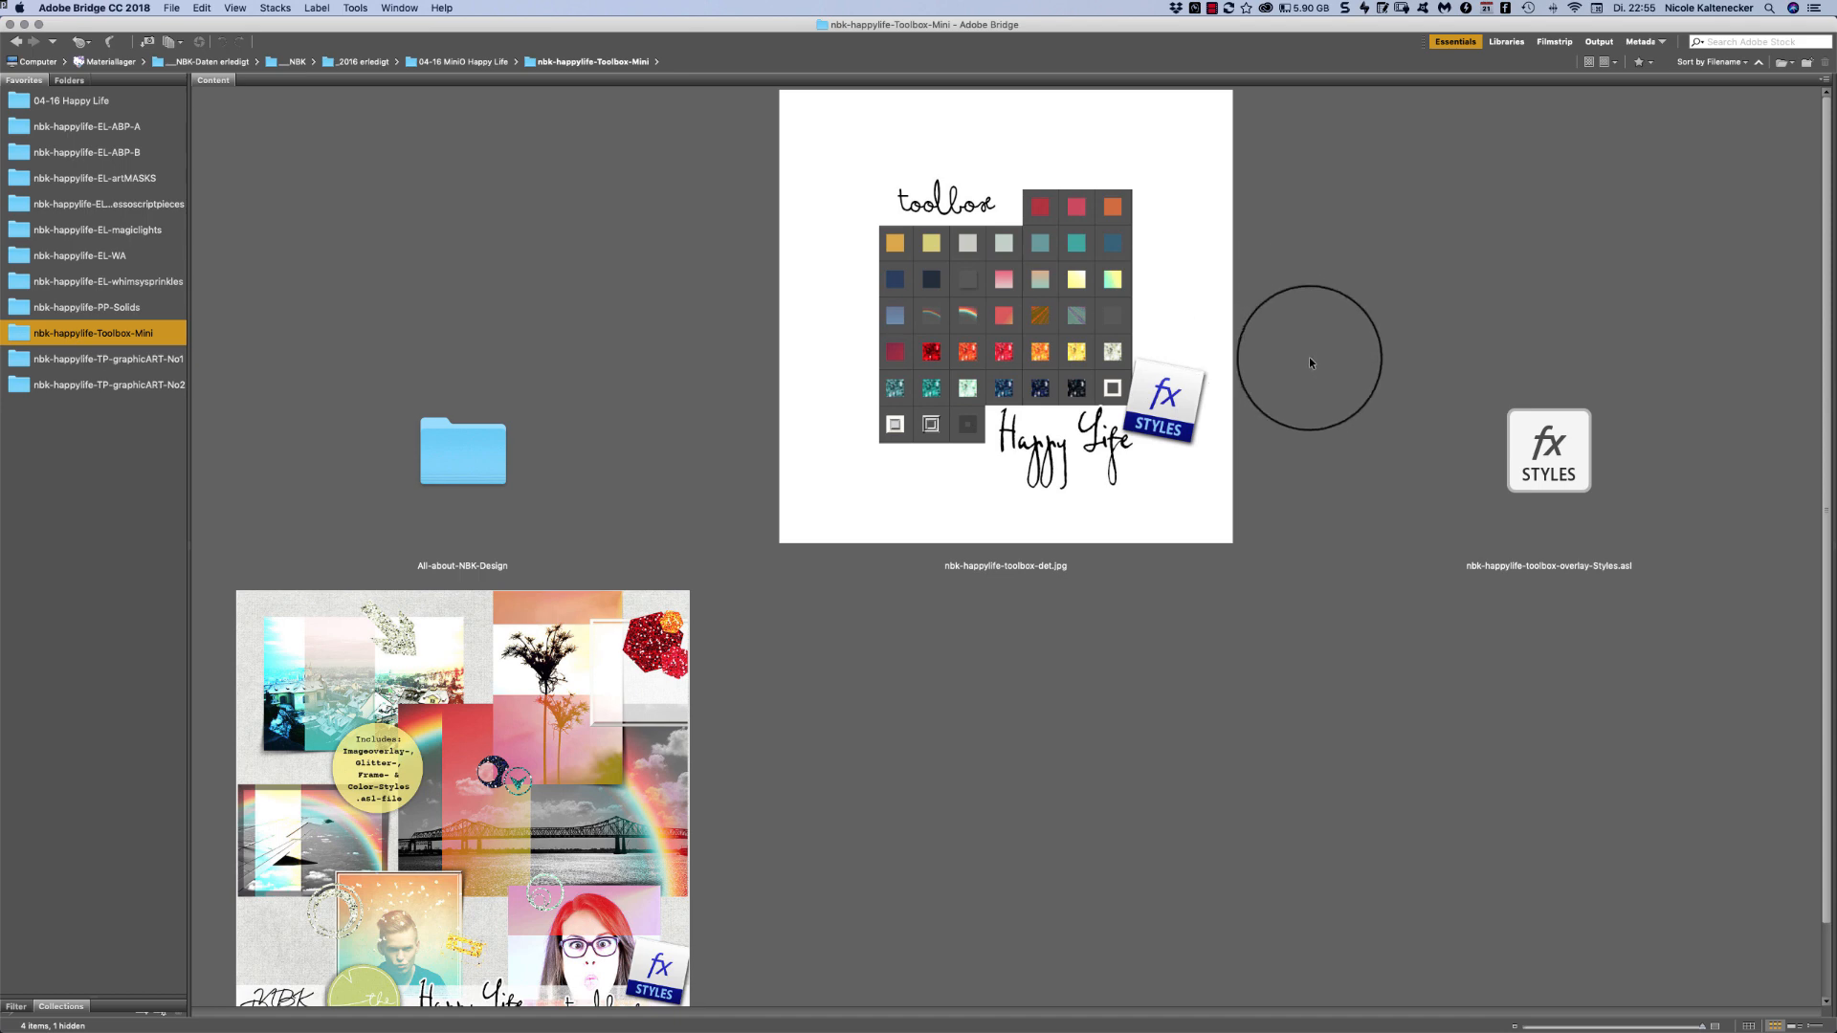
left_click(1538, 419)
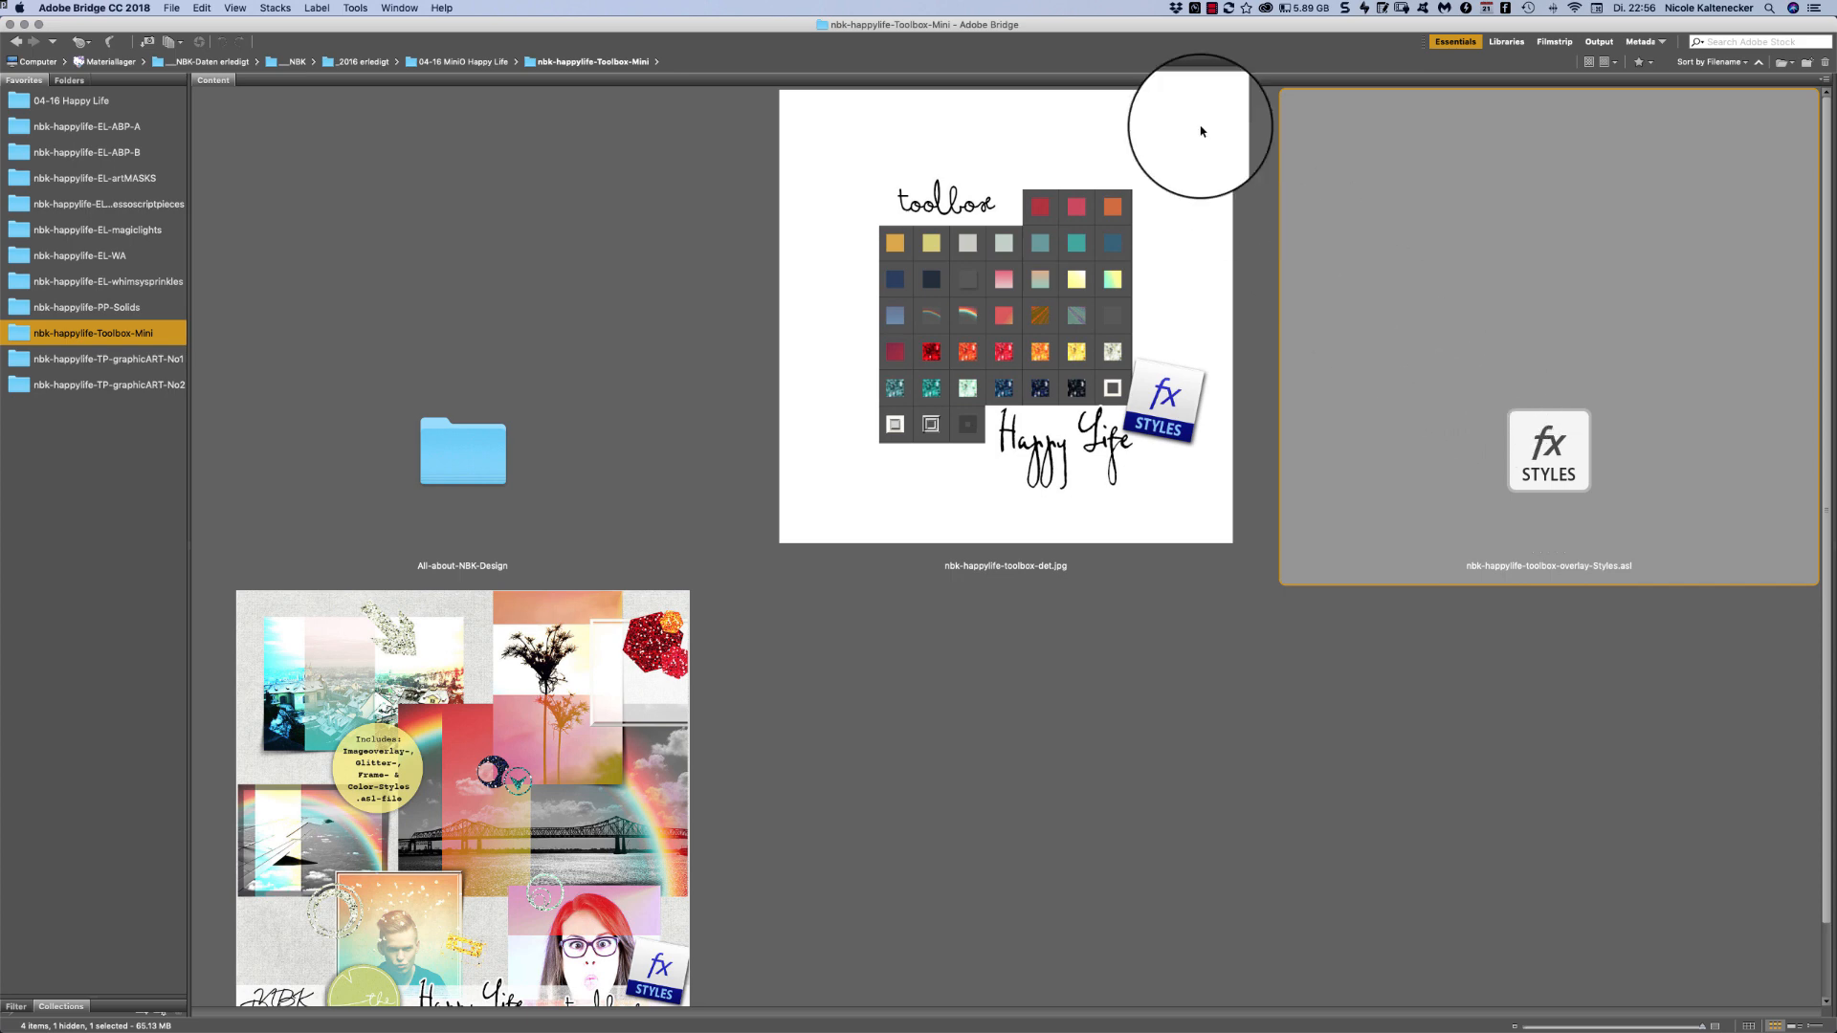
- Go to the nbk-happylife-TP-graphicART-No1 folder and open nbk-happylife-graphicART-TP-2.psd in Photoshop
left_click(140, 356)
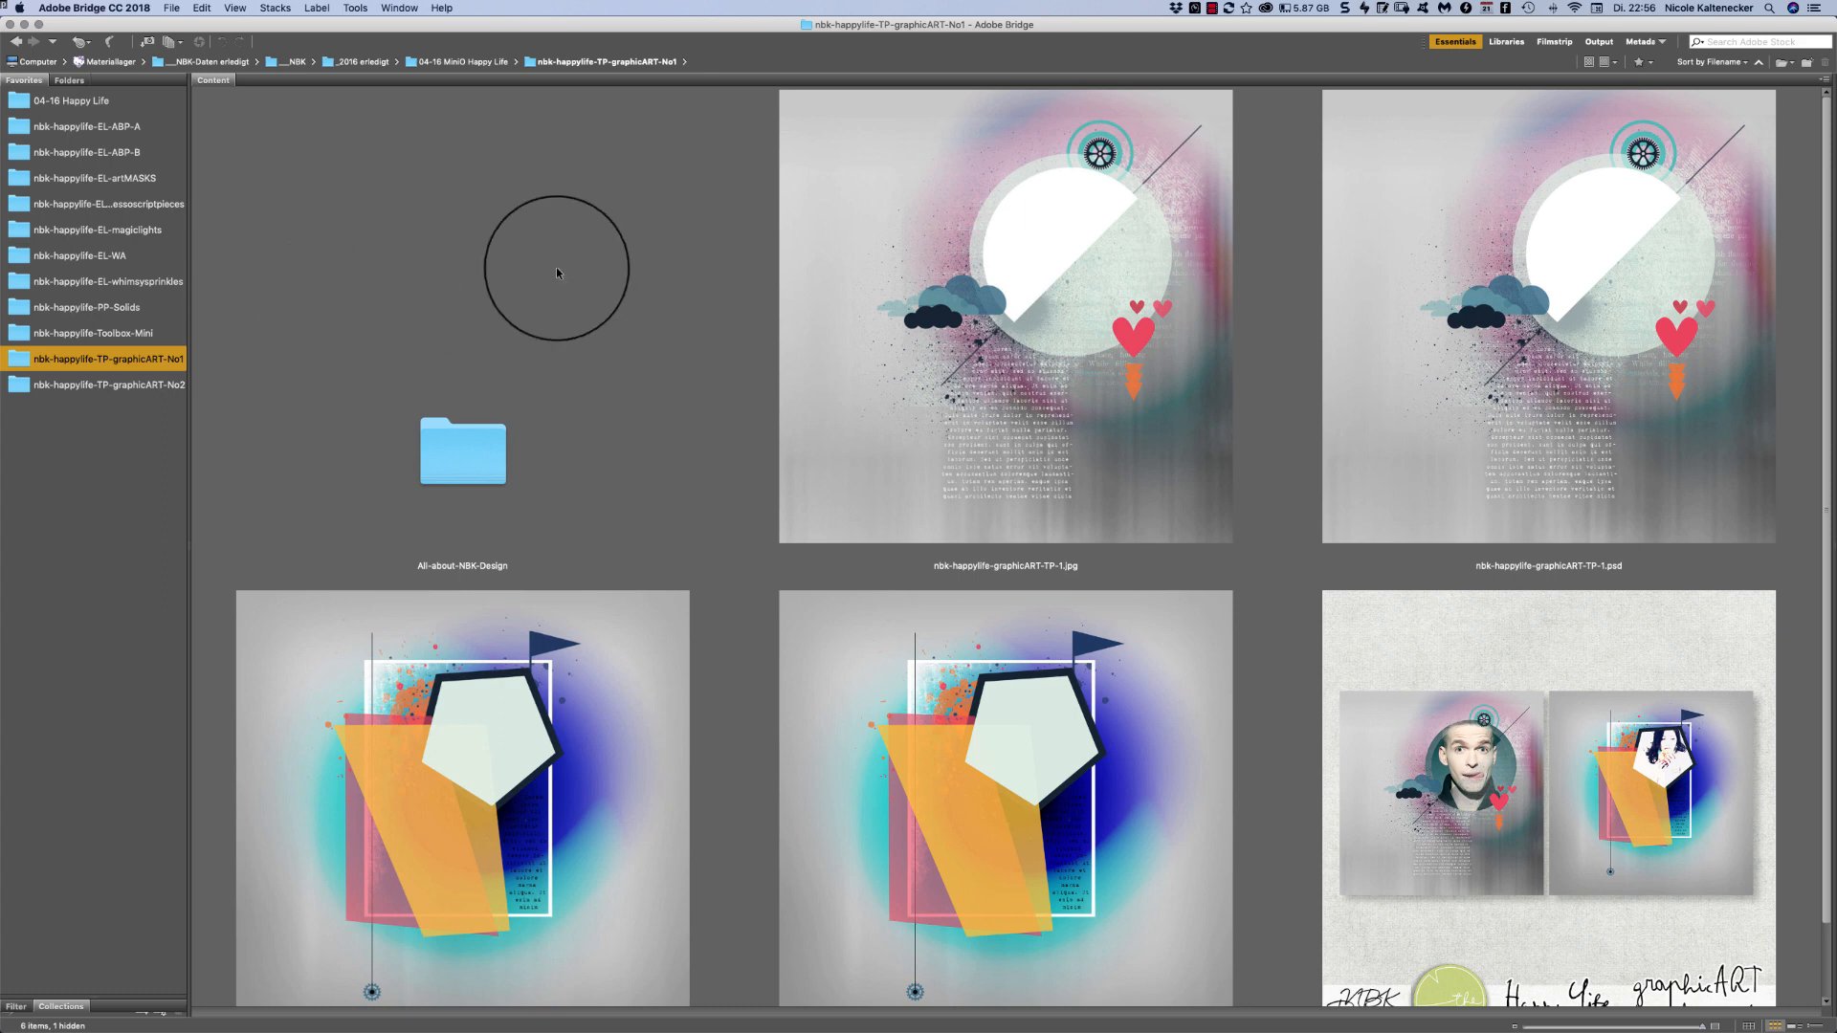
left_click_drag(1826, 112, 1823, 117)
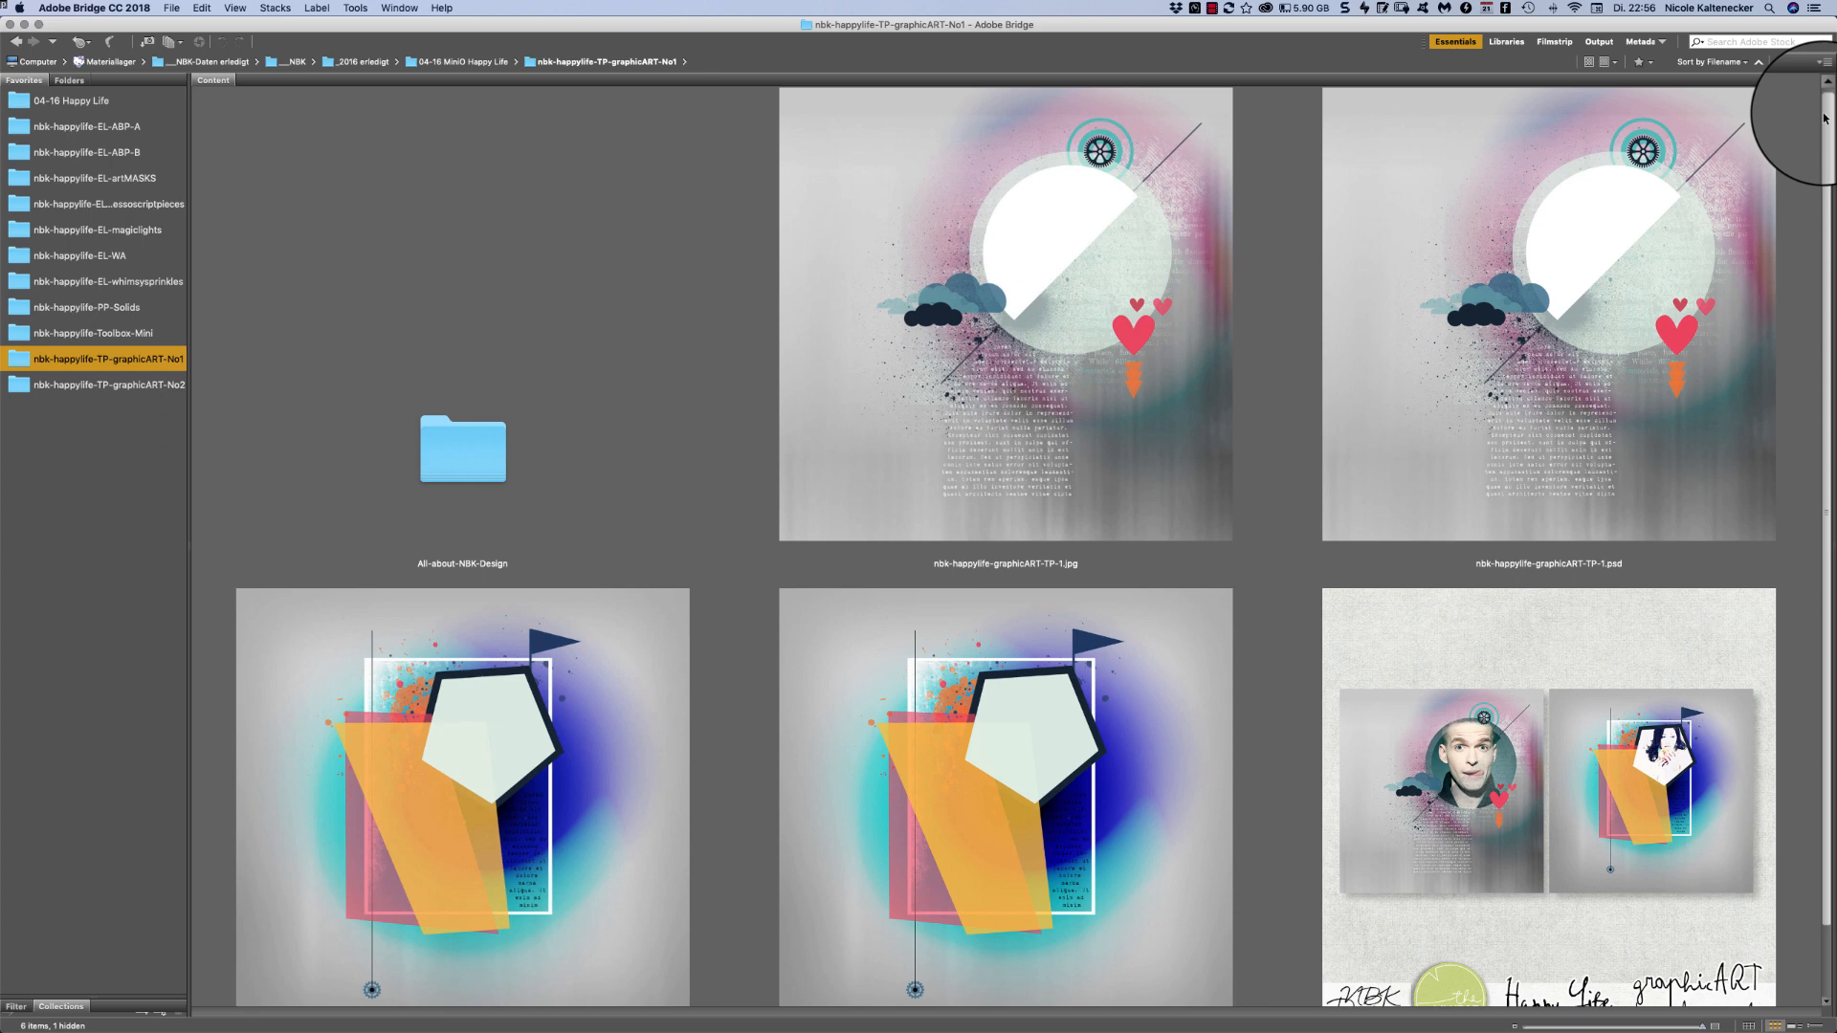
left_click_drag(1823, 118, 1742, 252)
left_click(1074, 686)
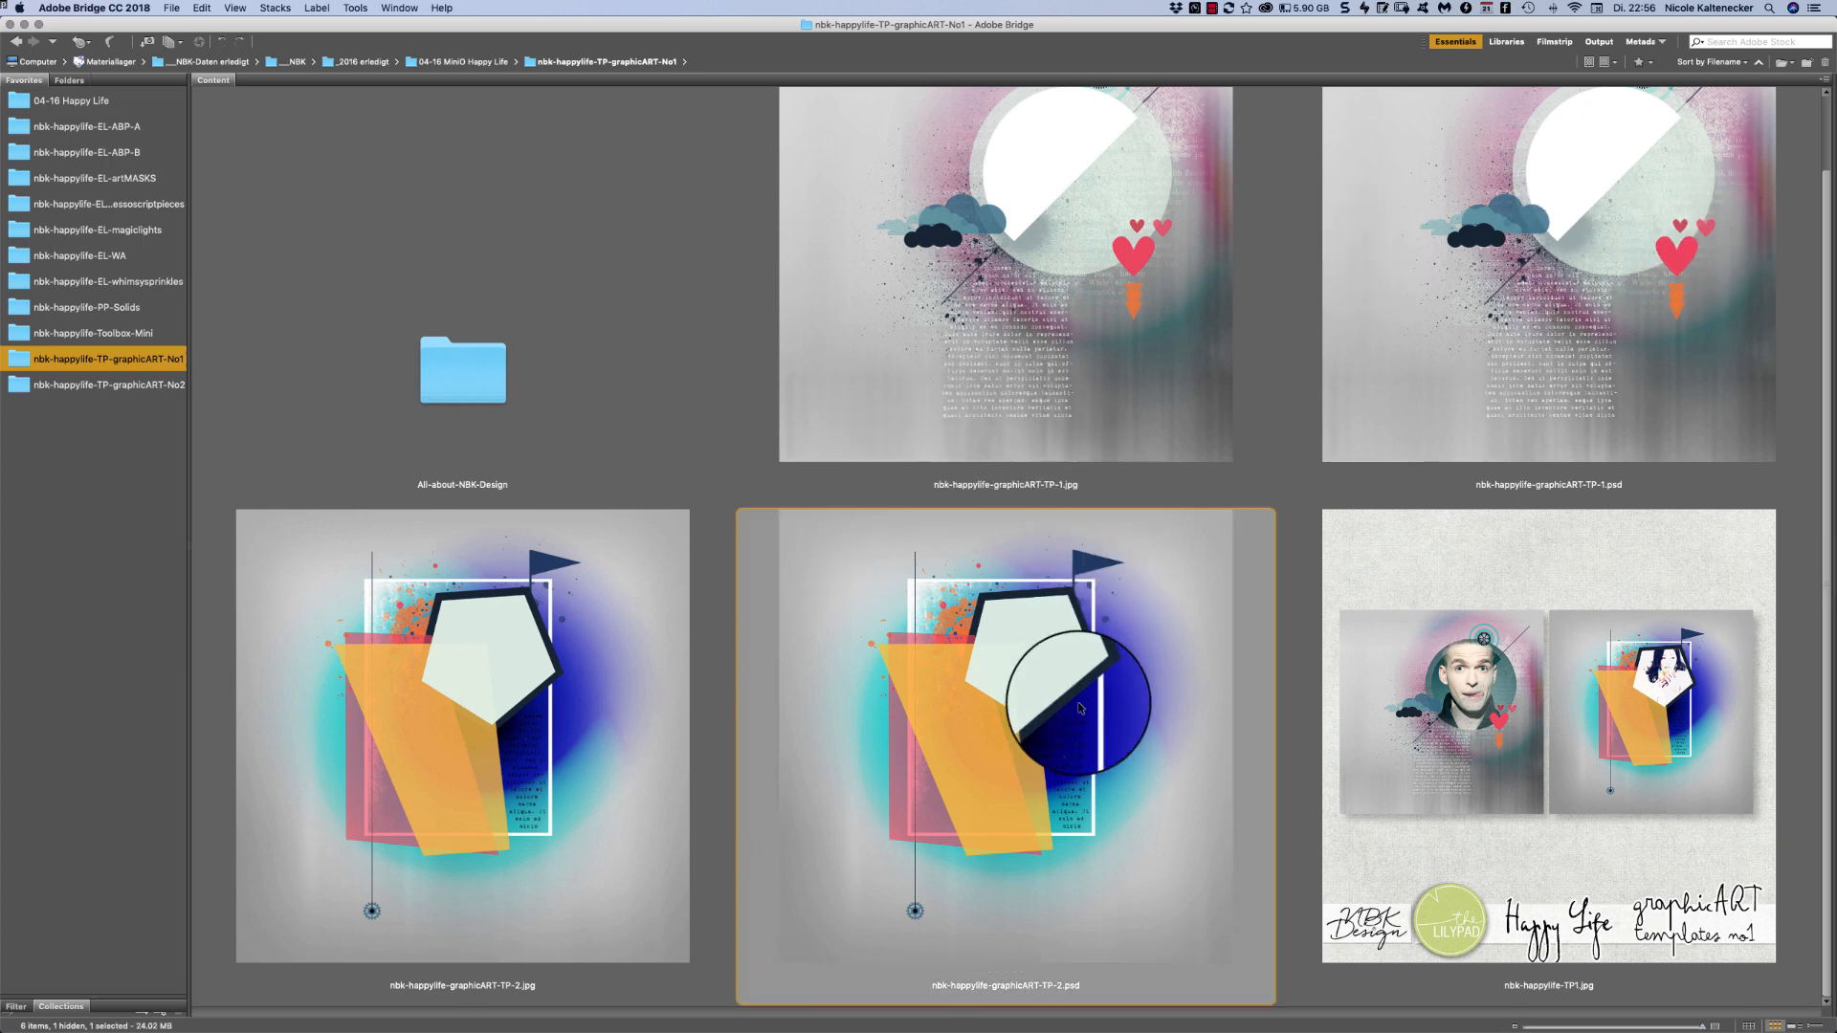
double_click(1073, 686)
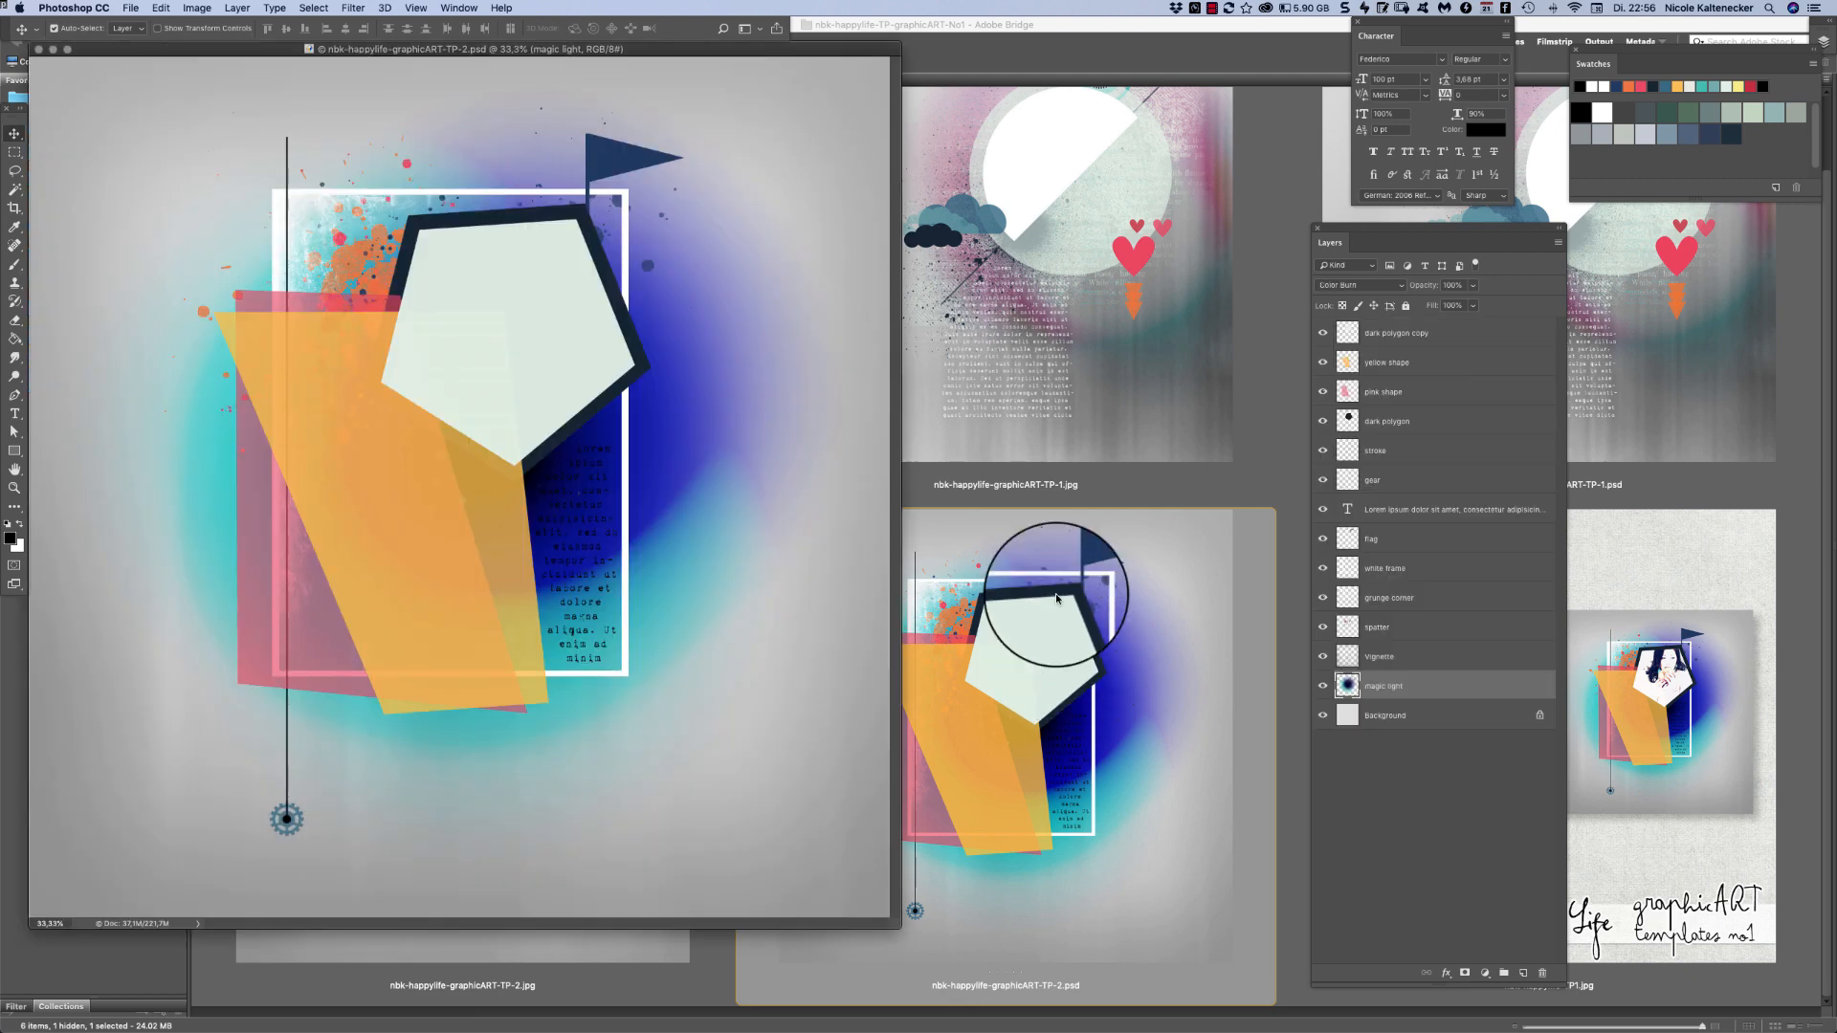
- Move the template's document window clear of the art mask document and switch back to Bridge
left_click_drag(779, 49, 1129, 103)
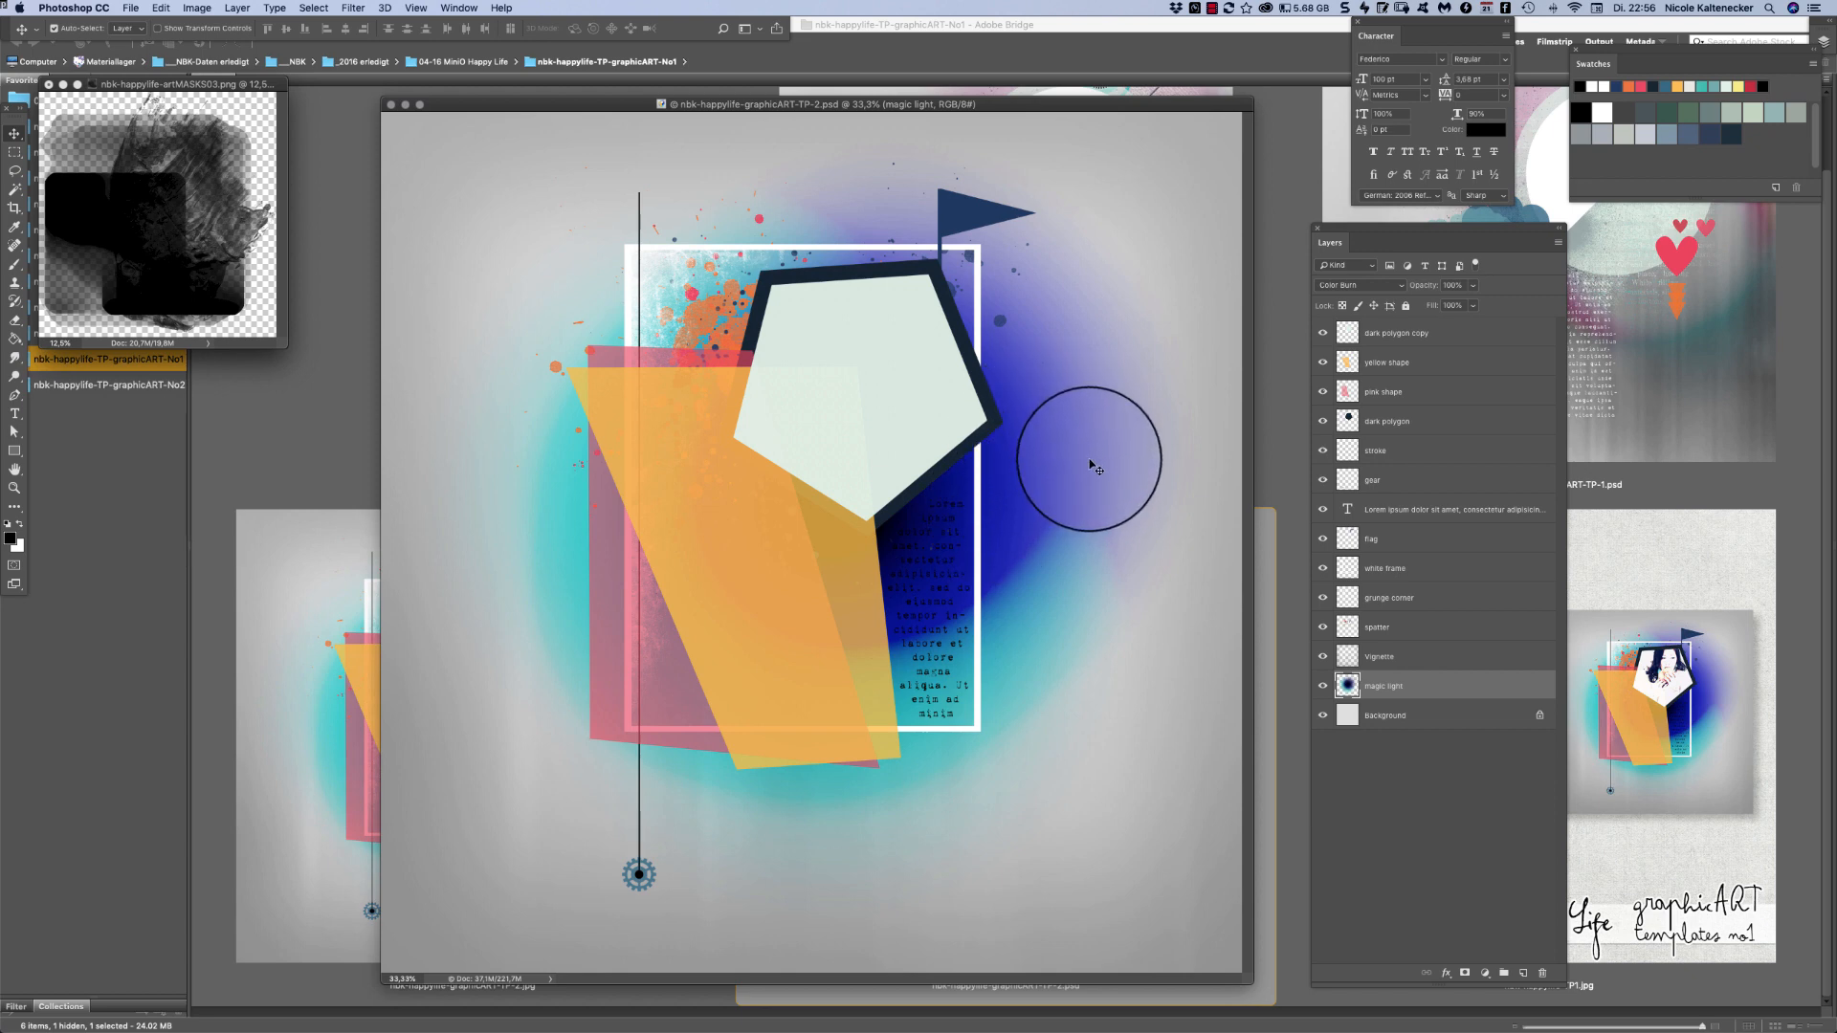
left_click_drag(582, 108, 547, 91)
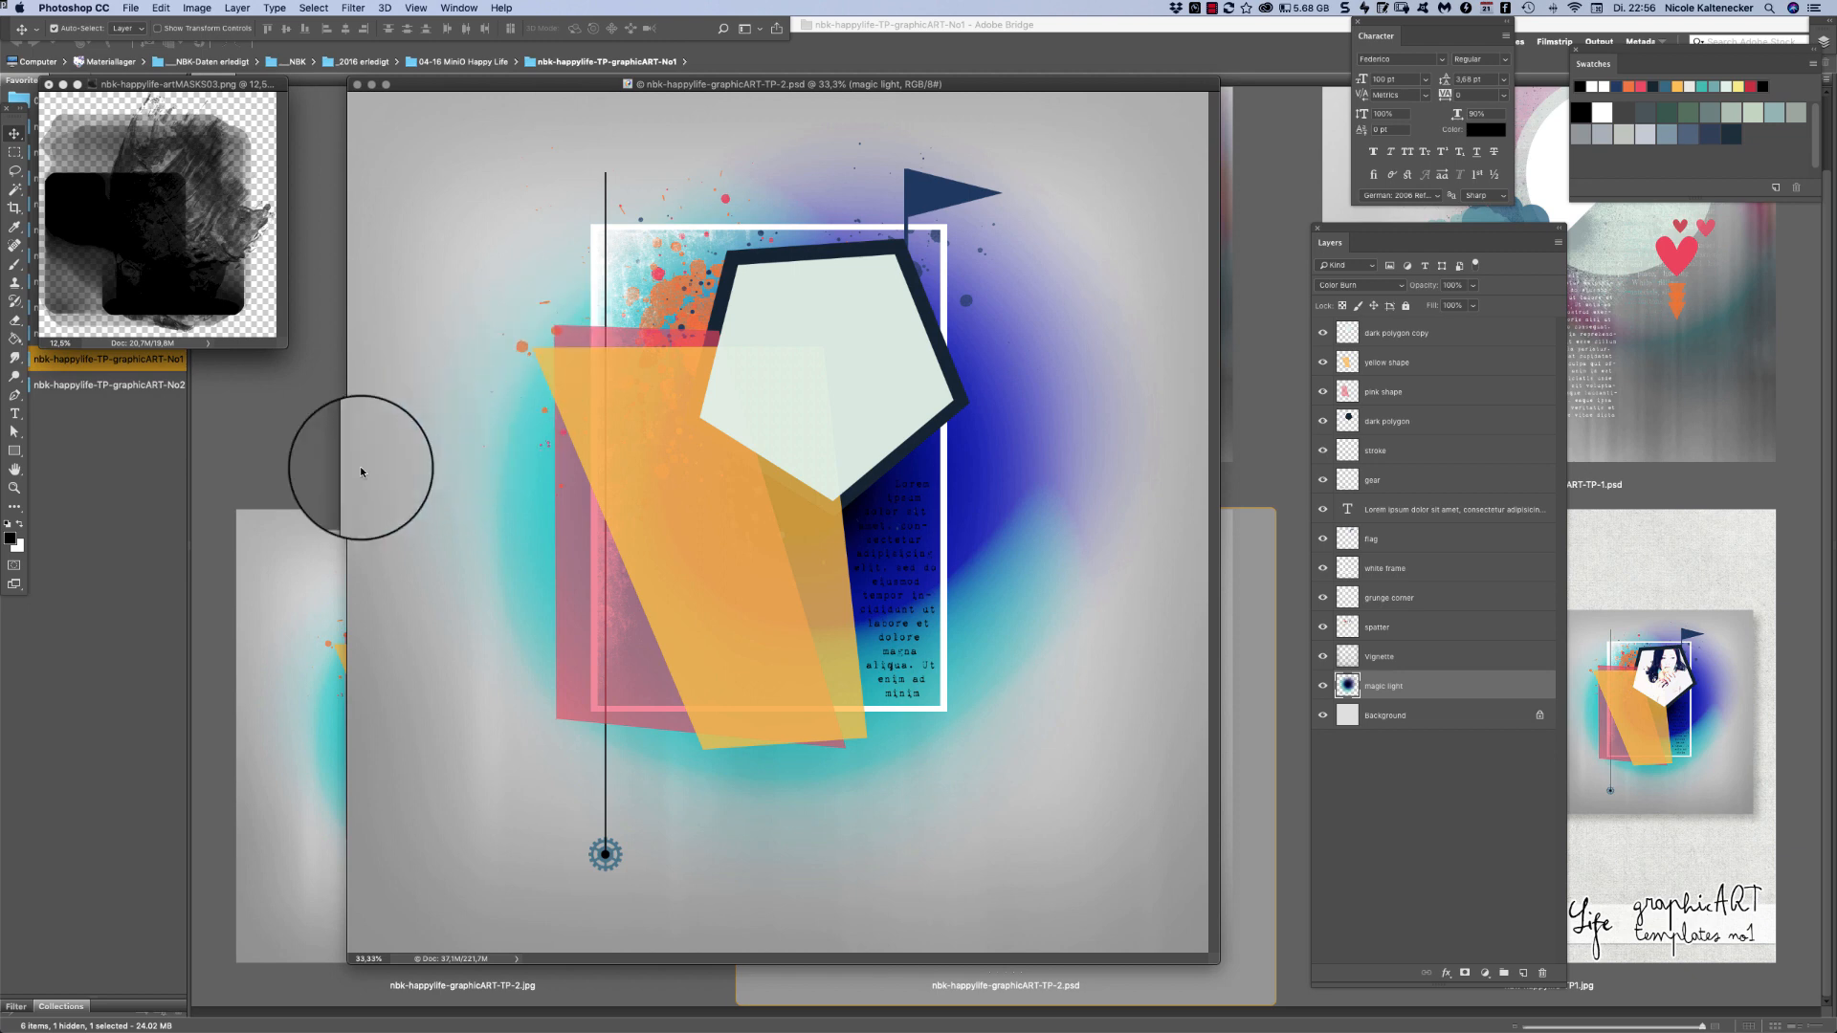
left_click(278, 431)
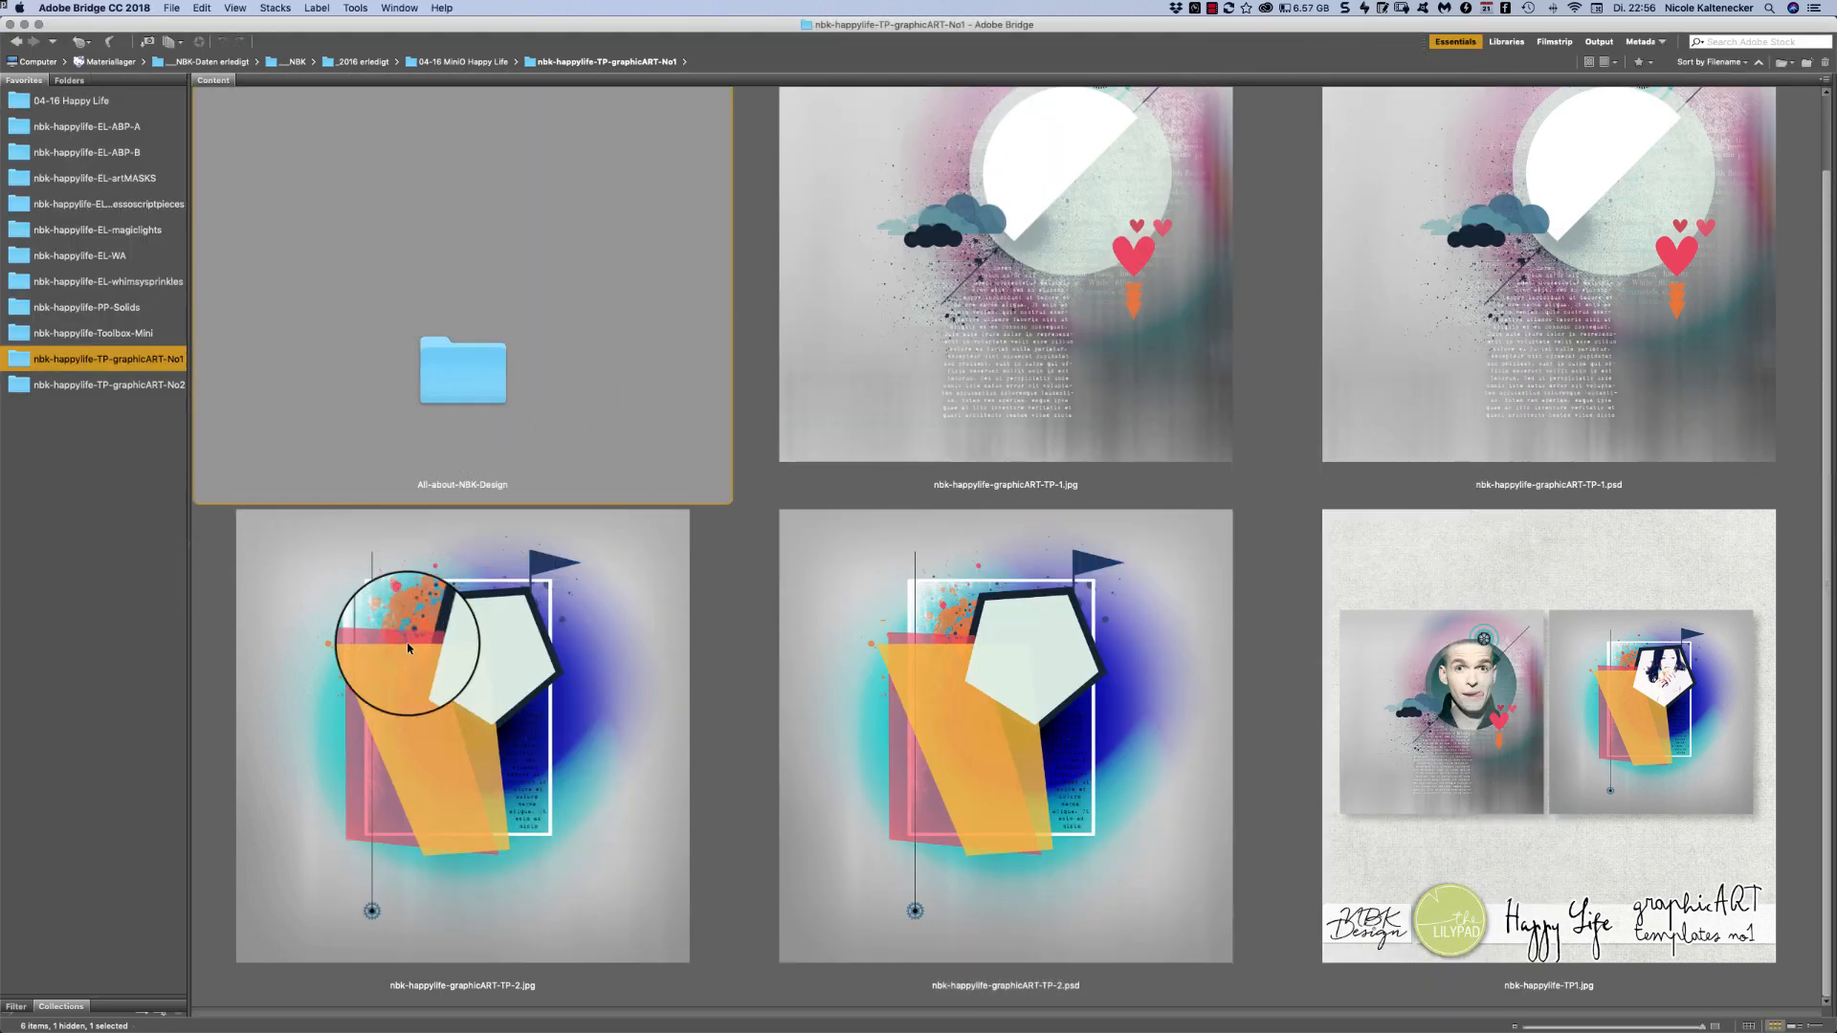
- Look through the nbk-happylife-TP-graphicART-No2 folder and view nbk-happylife-graphicART-TP-3.psd in full screen, closing the preview again
left_click(153, 386)
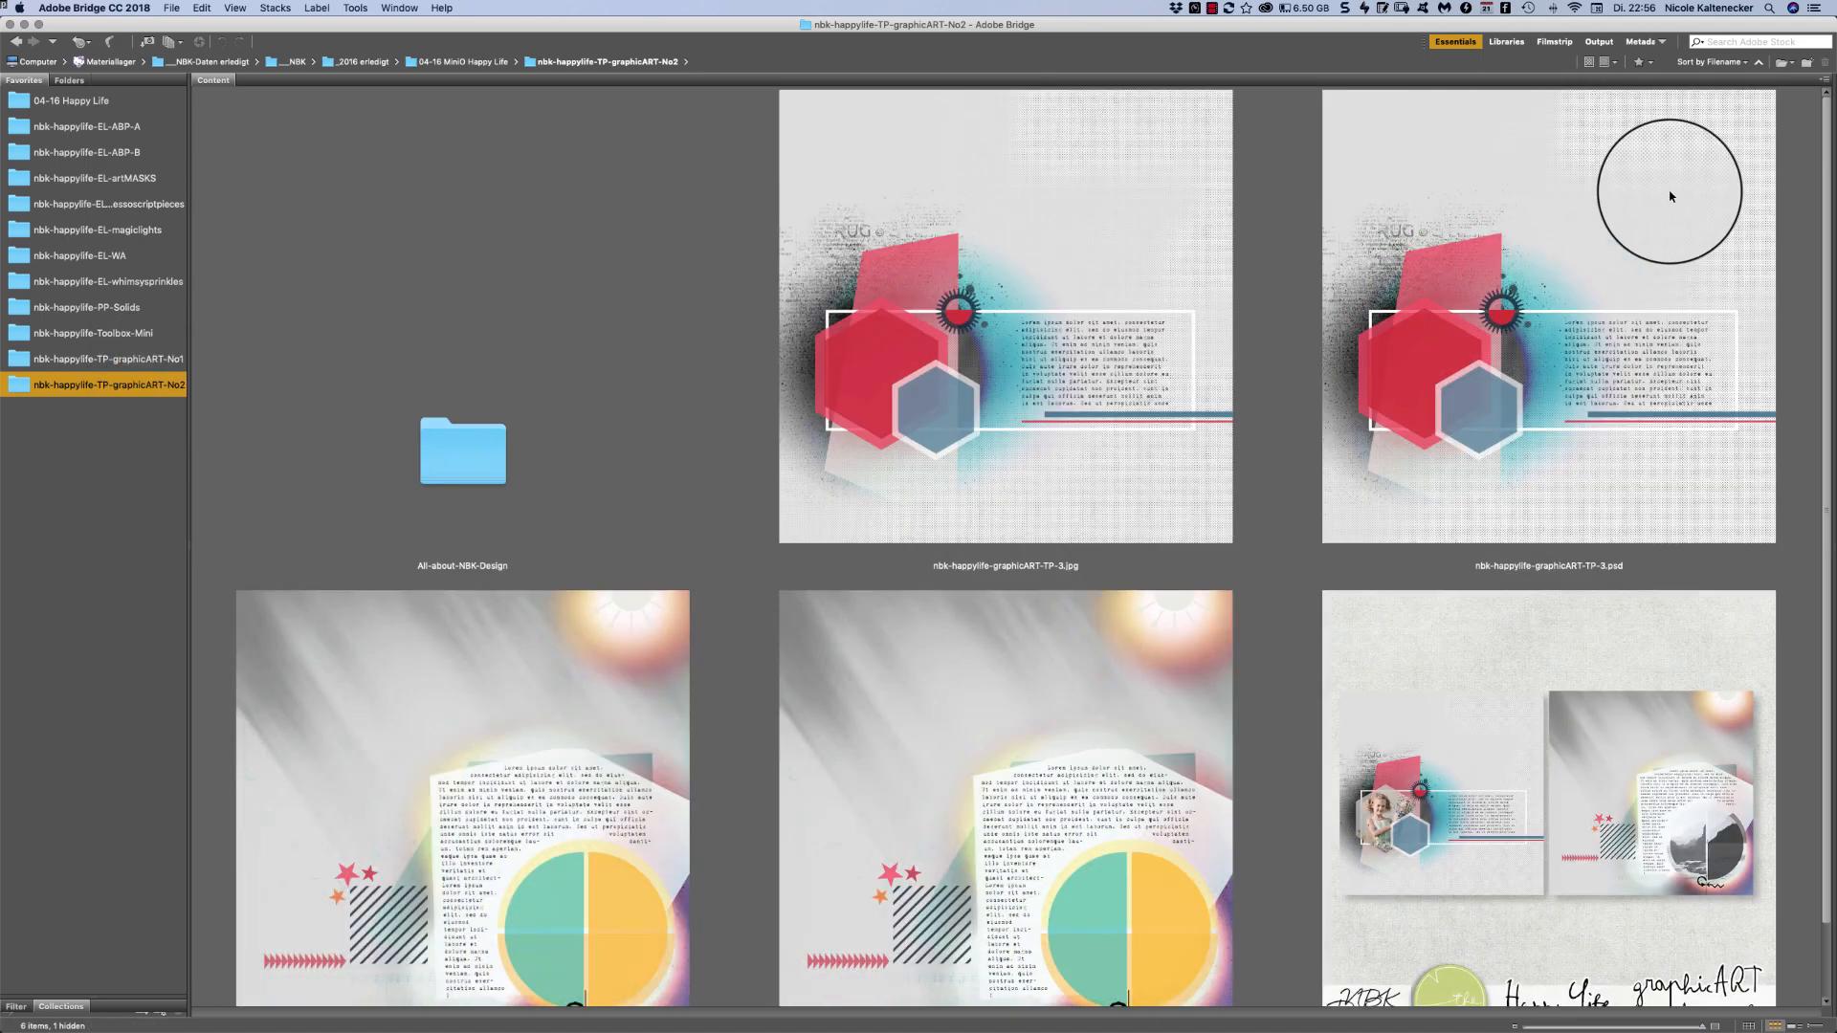
scroll(1813, 77, "down", 3)
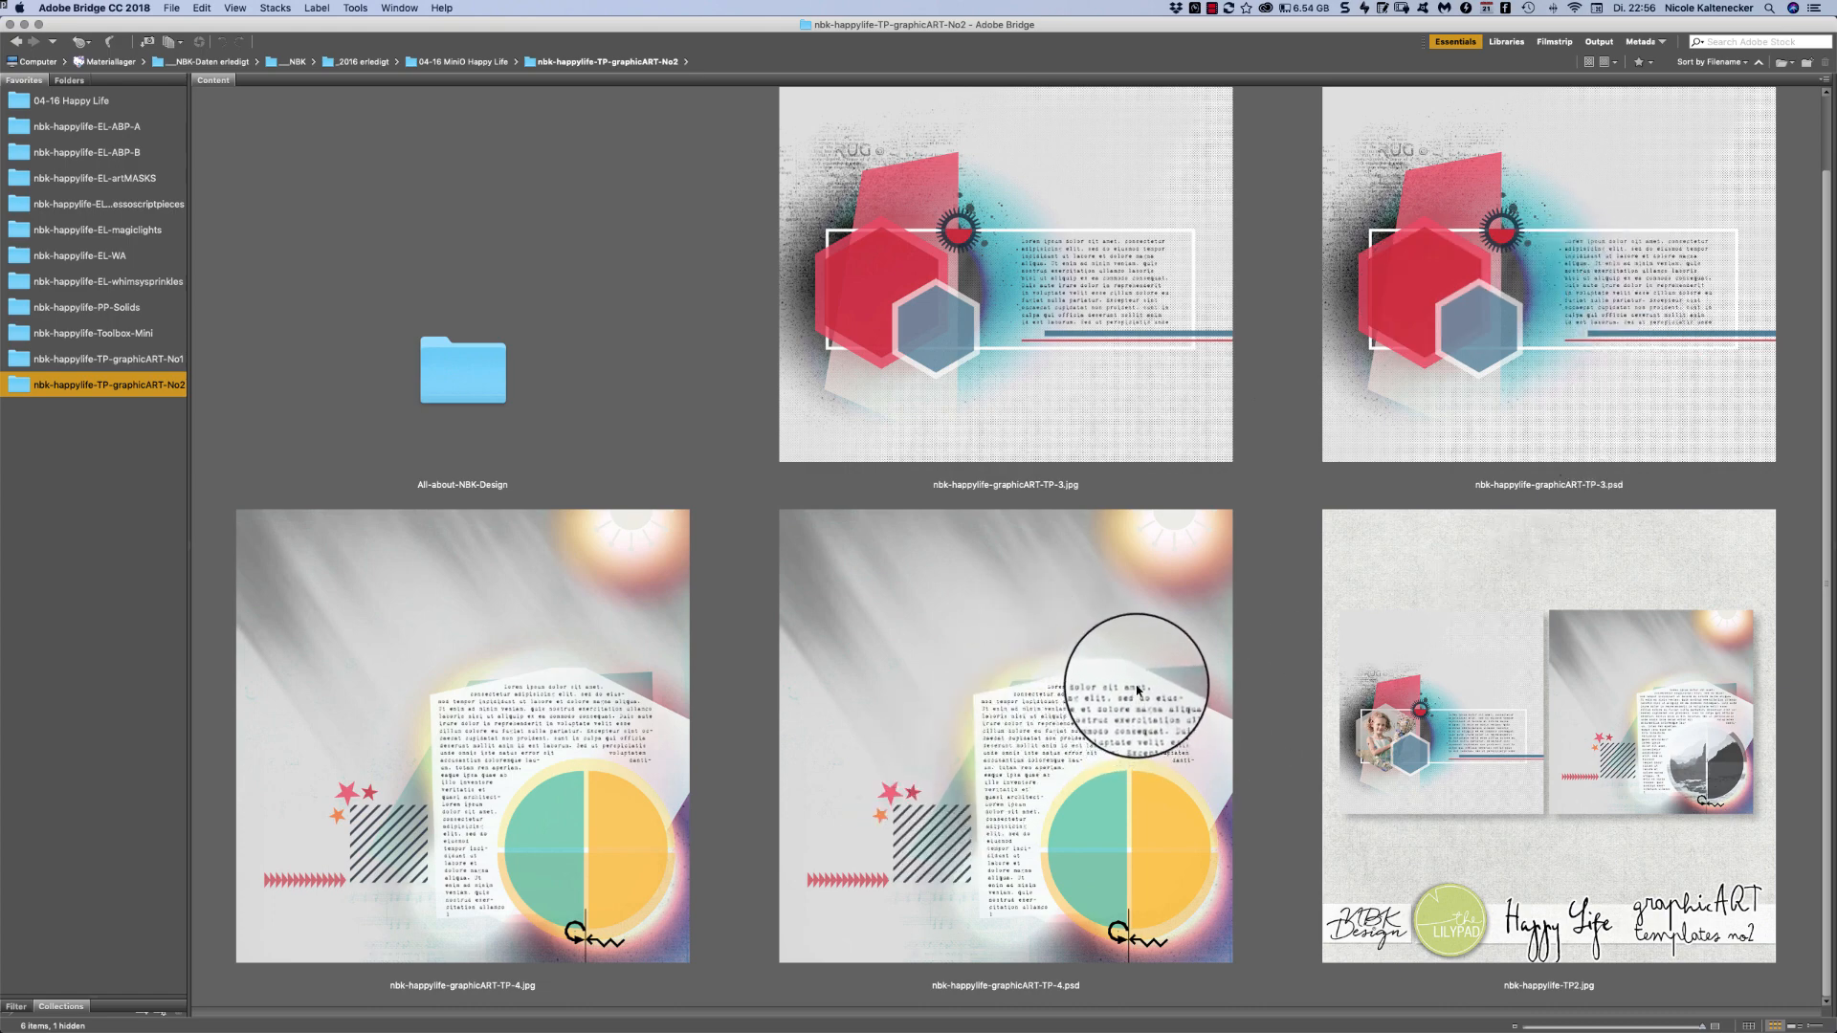
left_click(1160, 327)
left_click(1476, 295)
key("space")
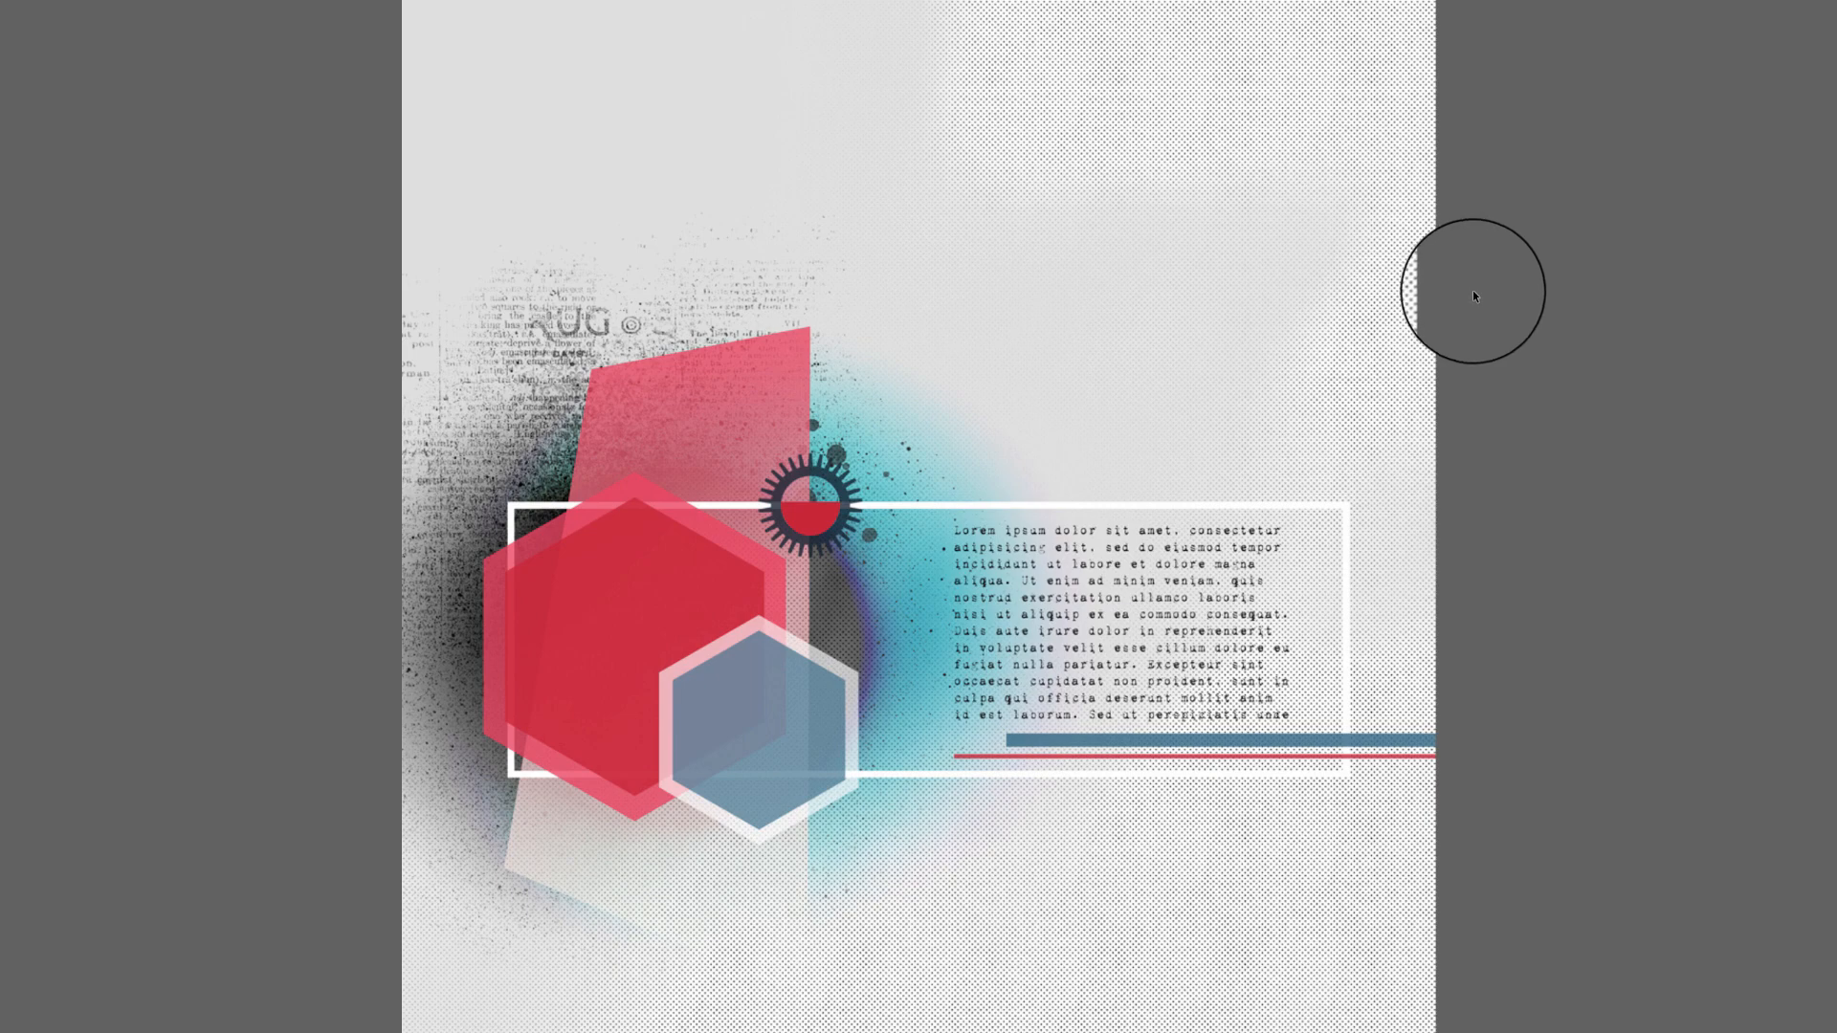
key("space")
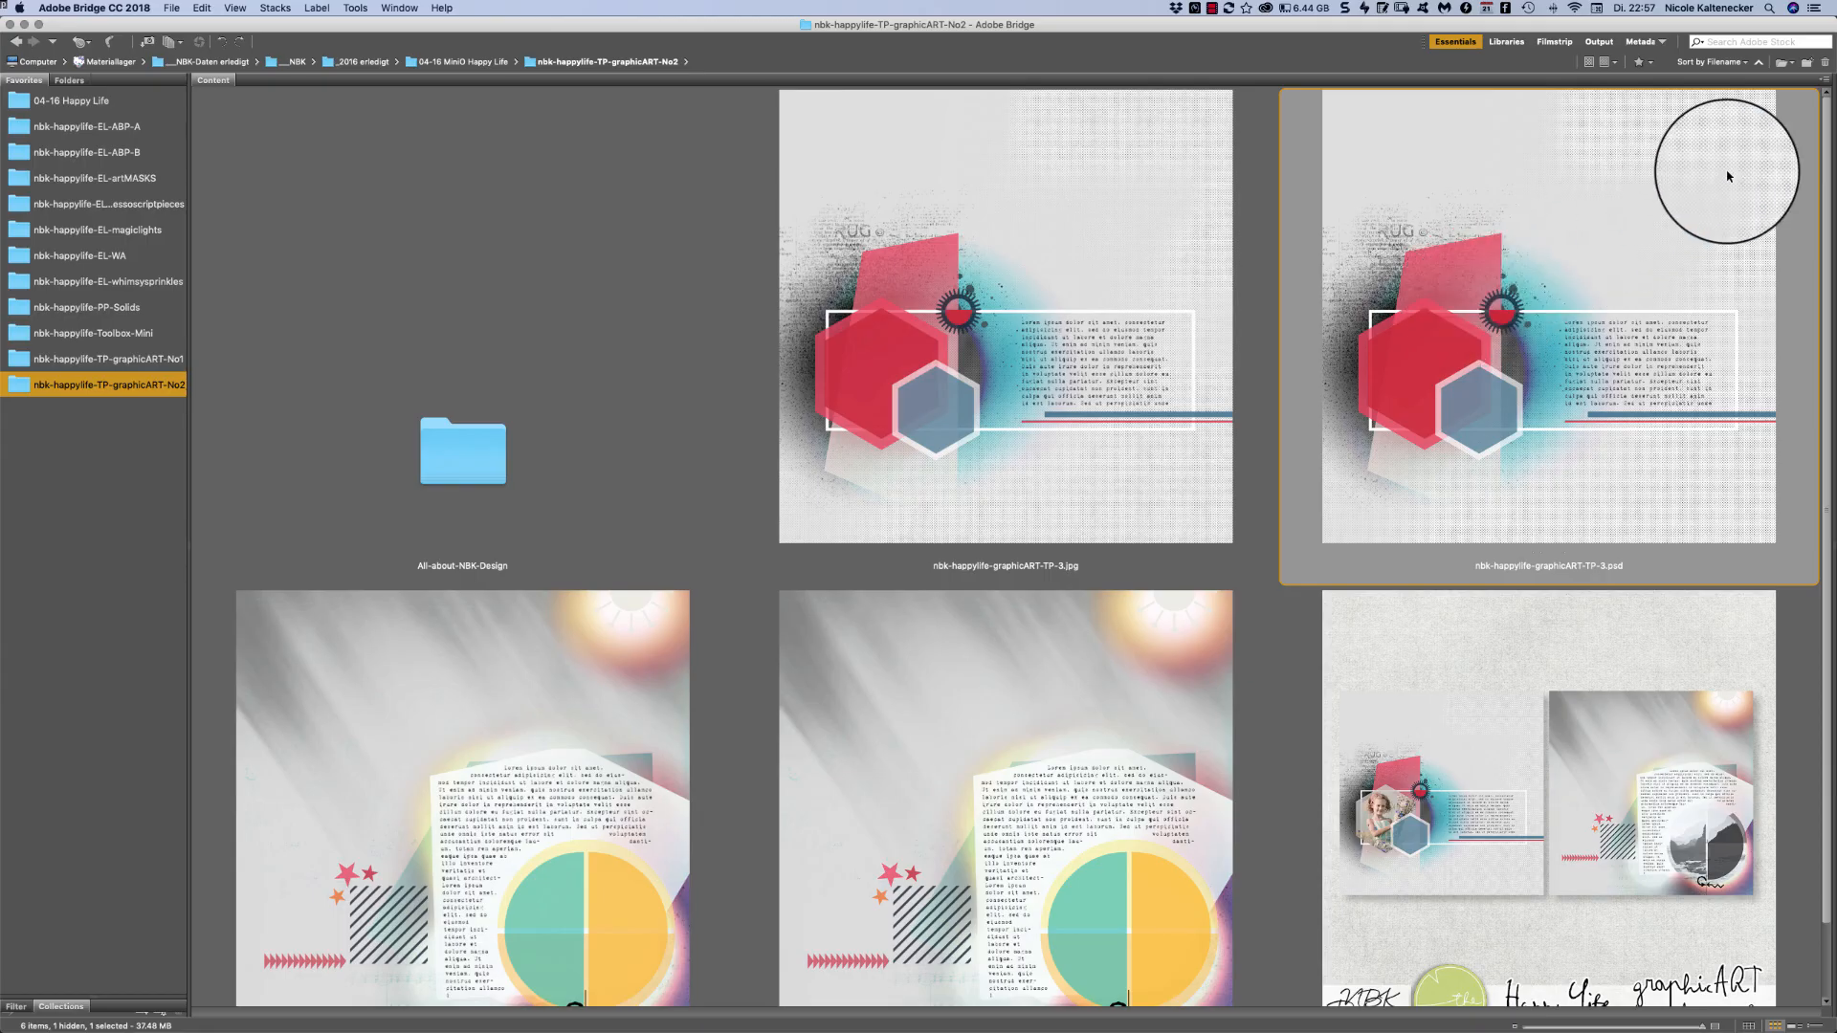
scroll(1744, 237, "down", 2)
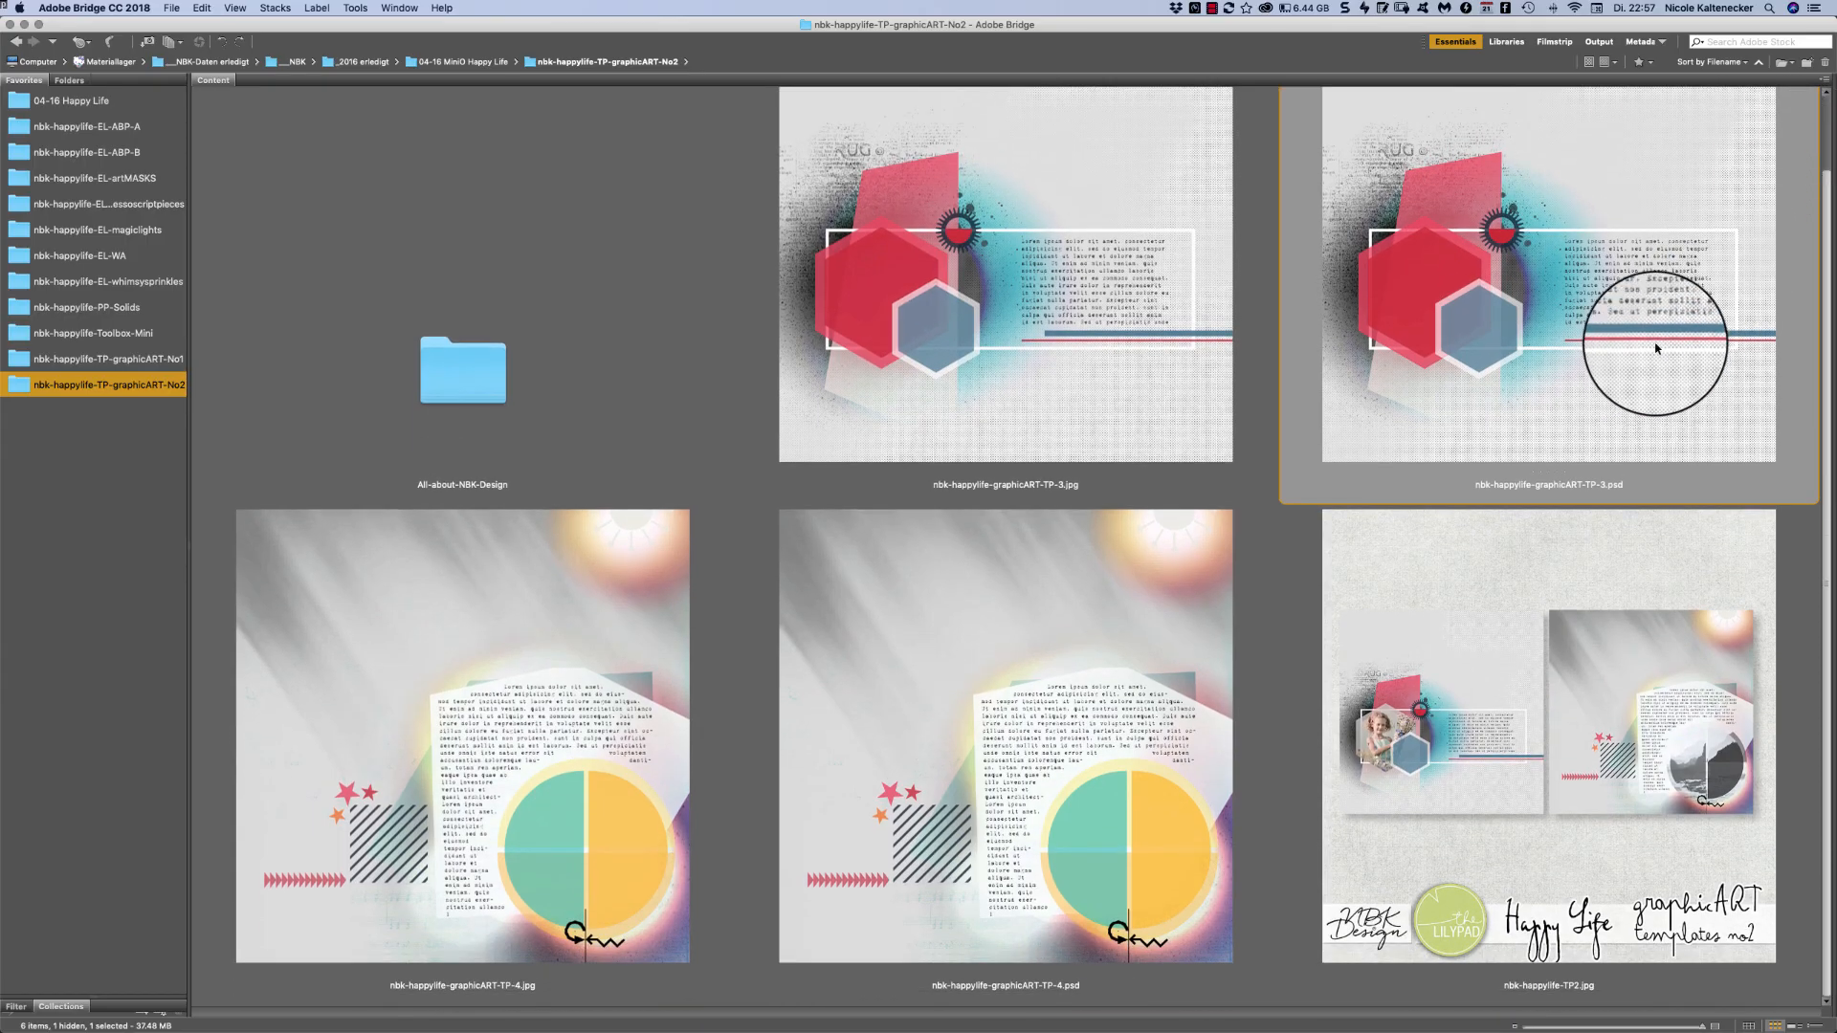
scroll(1648, 295, "up", 2)
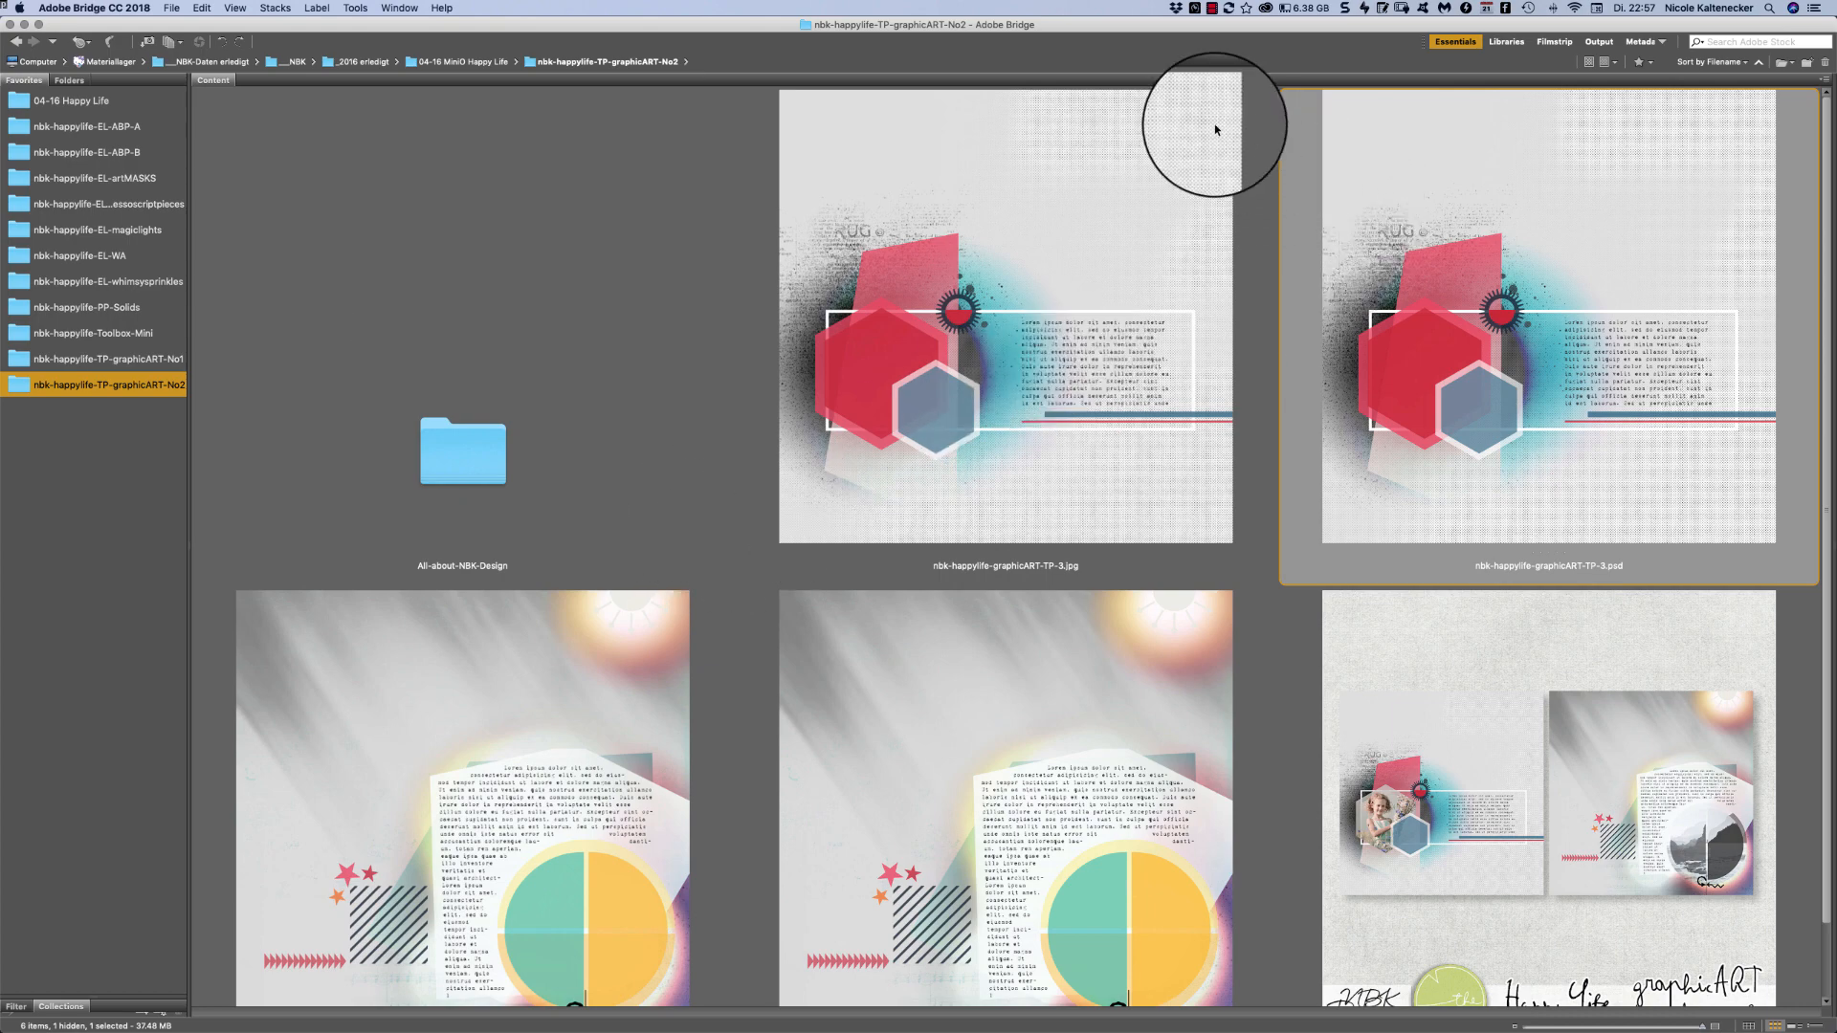
left_click(1212, 9)
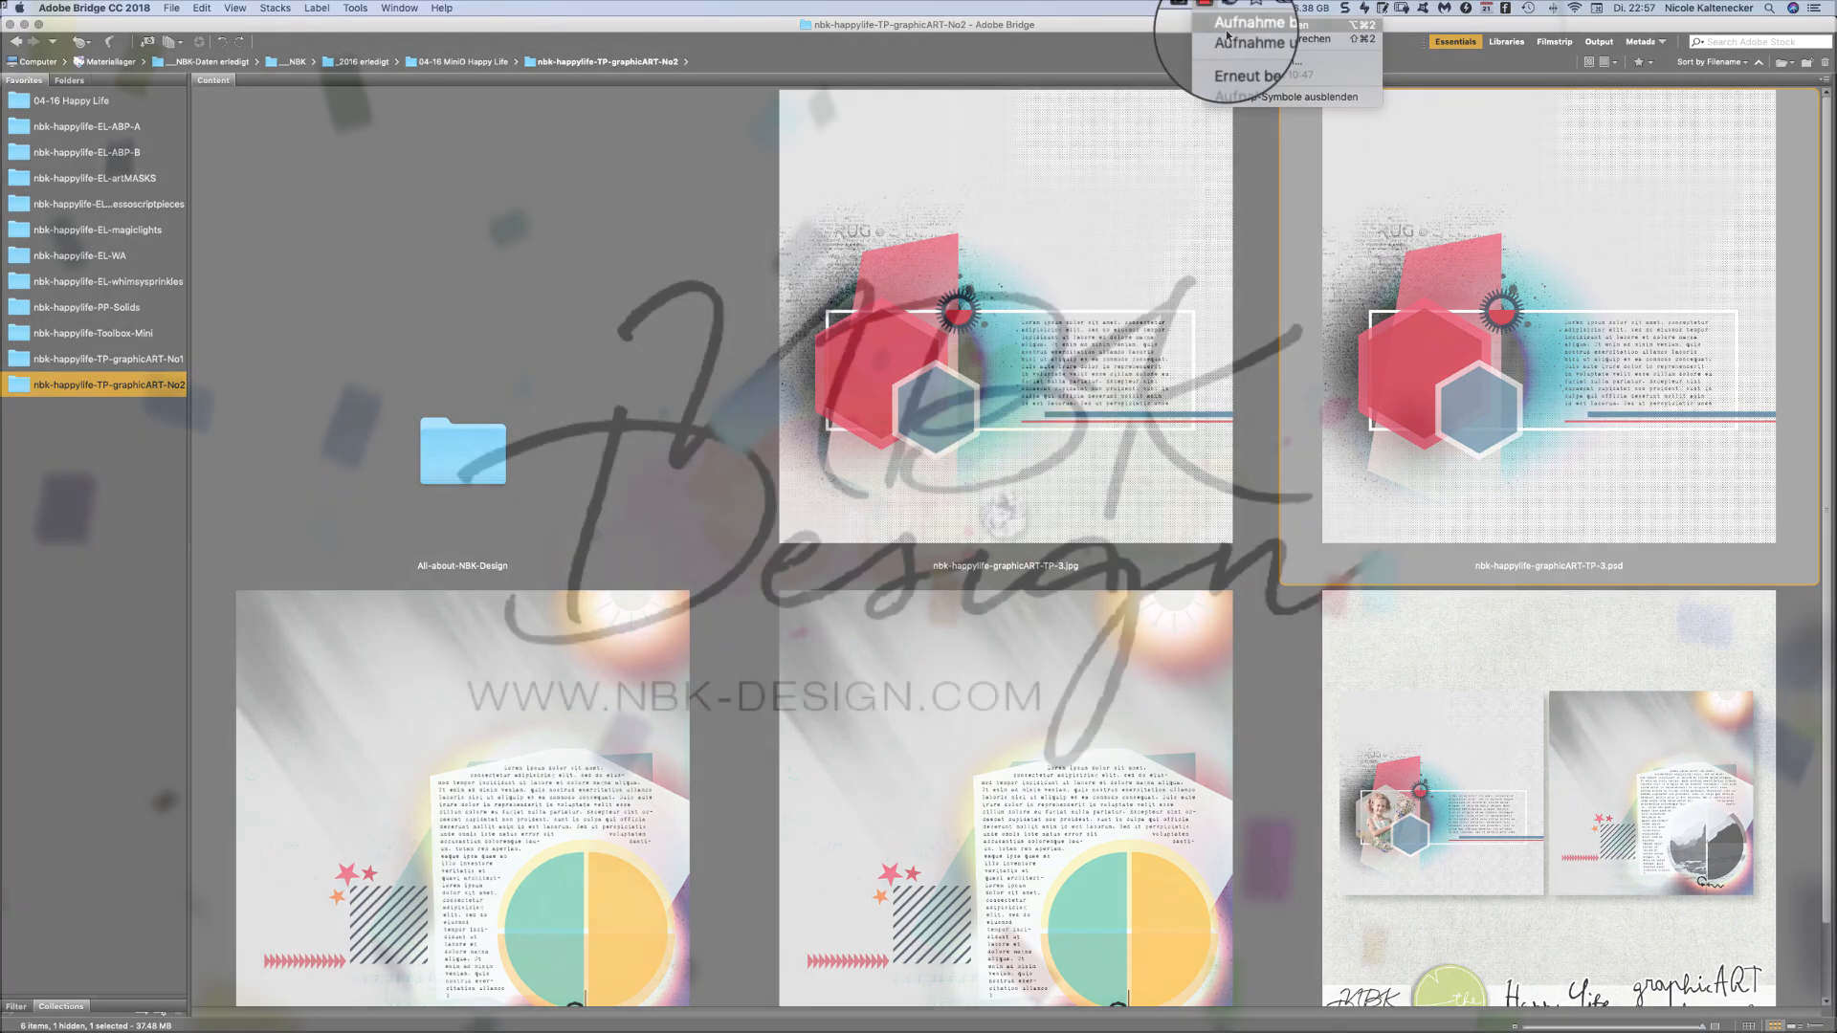